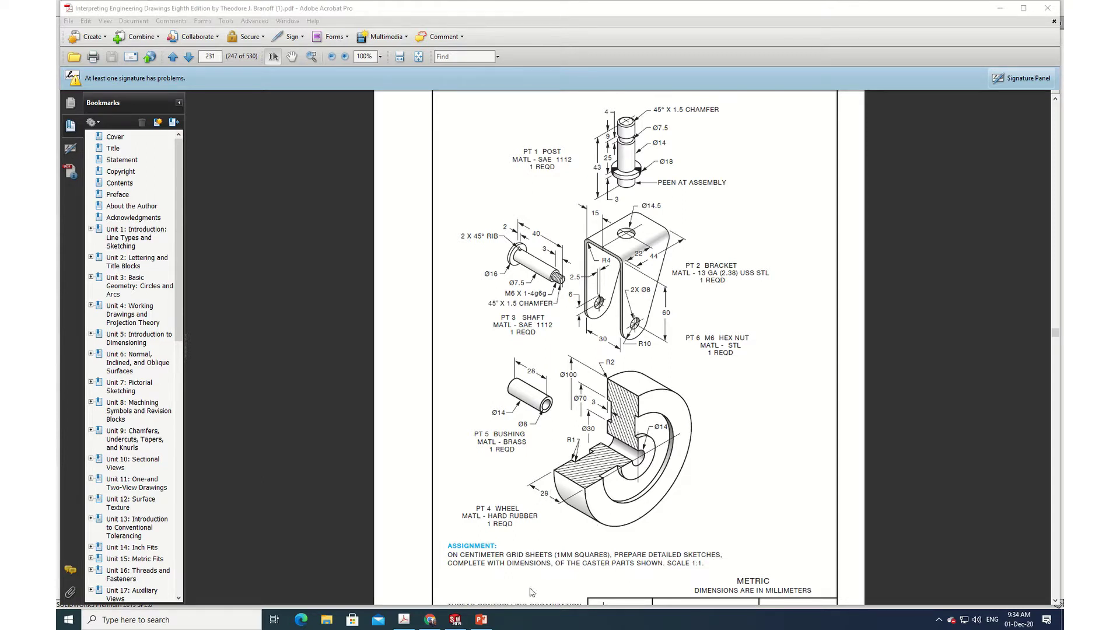
Switch to SOLIDWORKS, create a new part, and start a sketch on the Front Plane
click(456, 620)
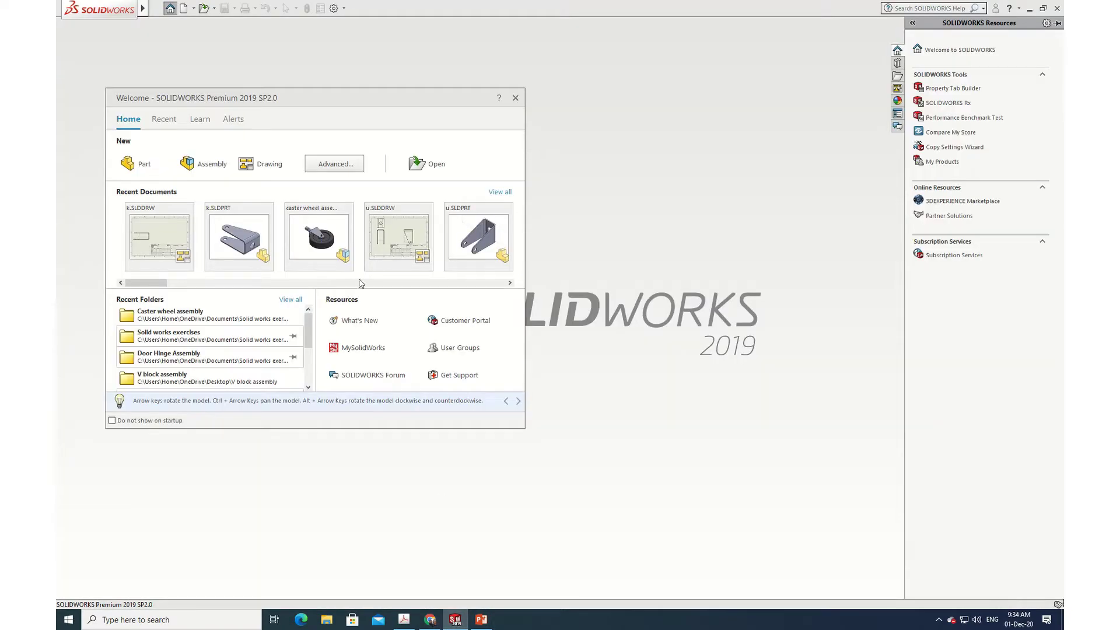
click(144, 165)
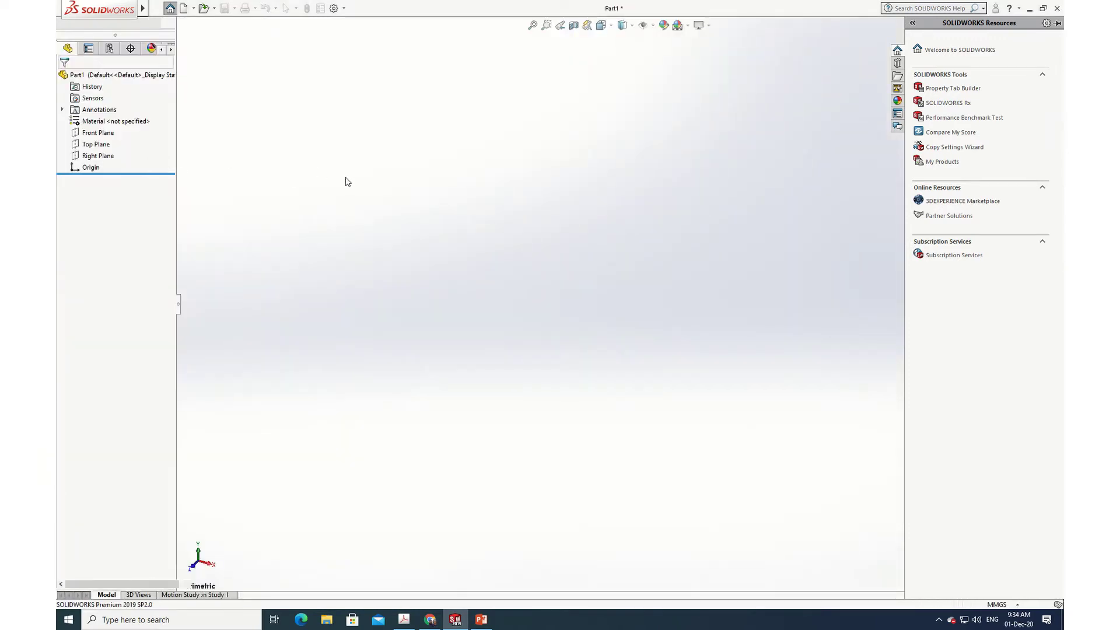
click(70, 31)
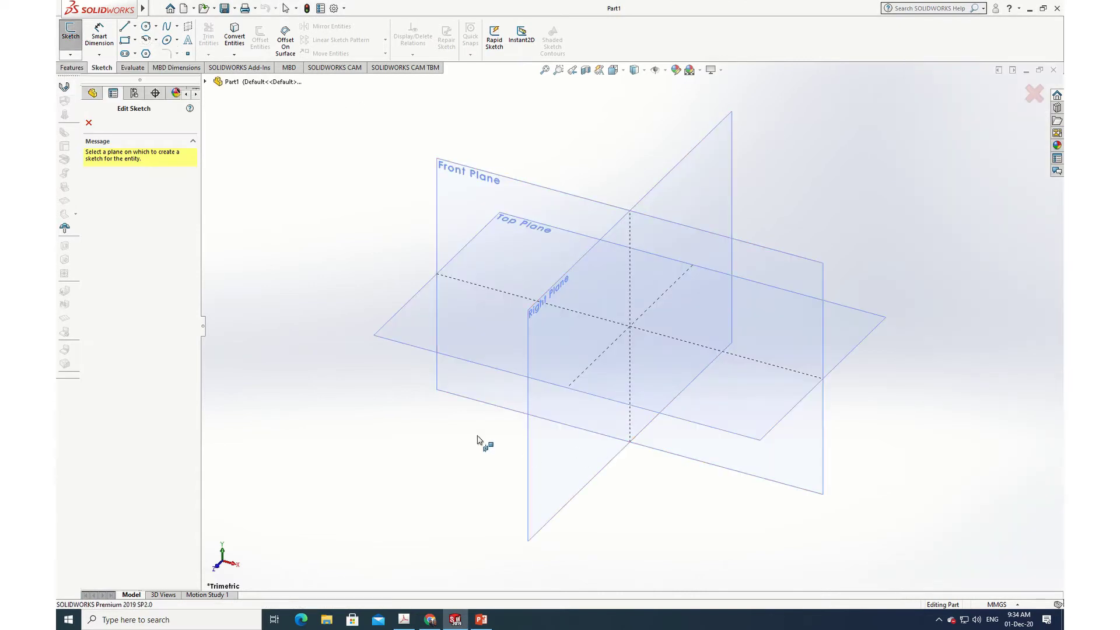
click(453, 217)
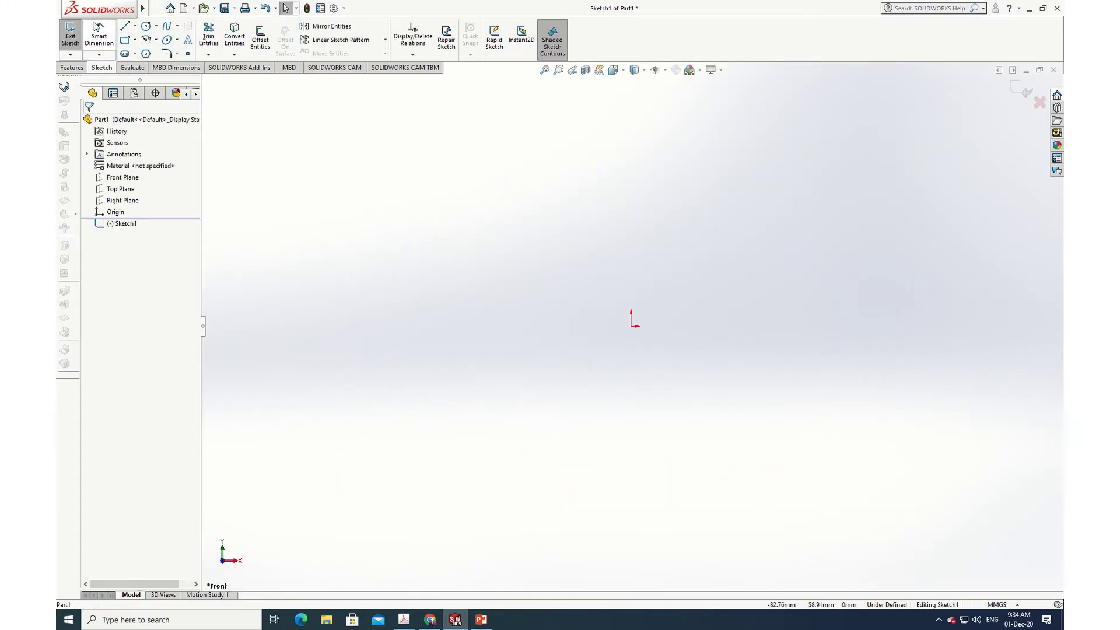
Sketch connected lines above the origin for a top edge about 36 mm long and a right side stepping inward, down and back out
click(124, 29)
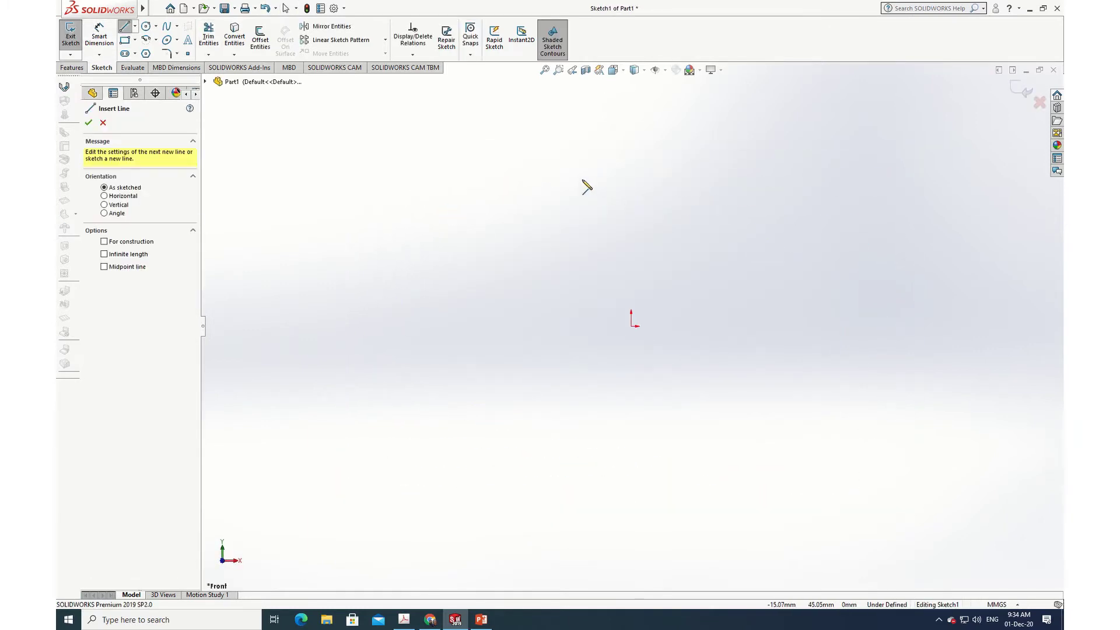
click(582, 180)
click(699, 179)
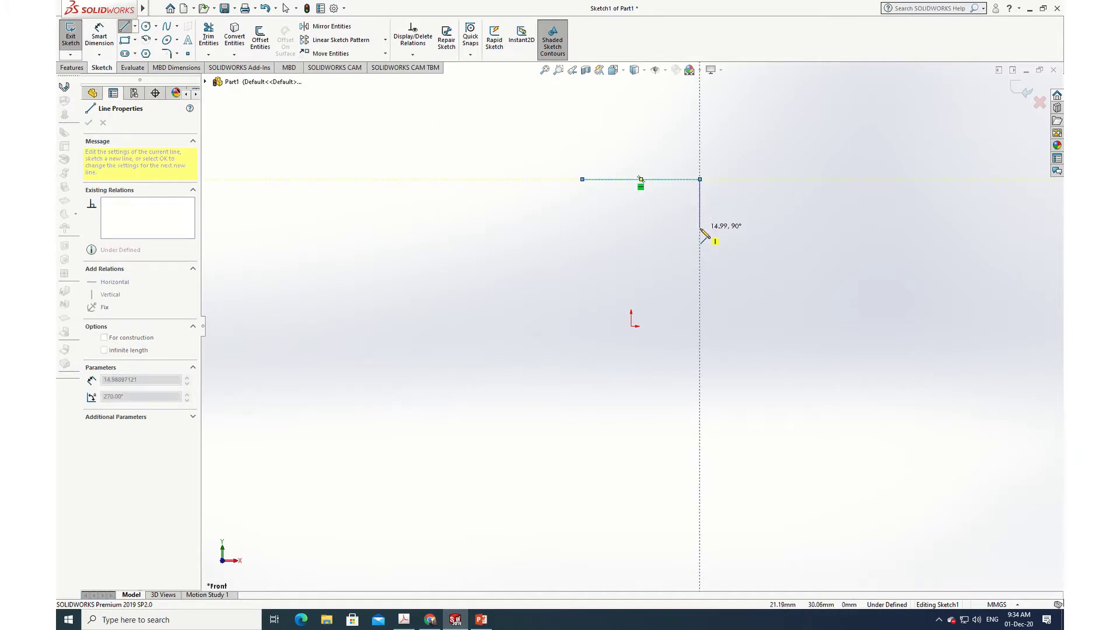
click(699, 223)
click(659, 223)
click(660, 275)
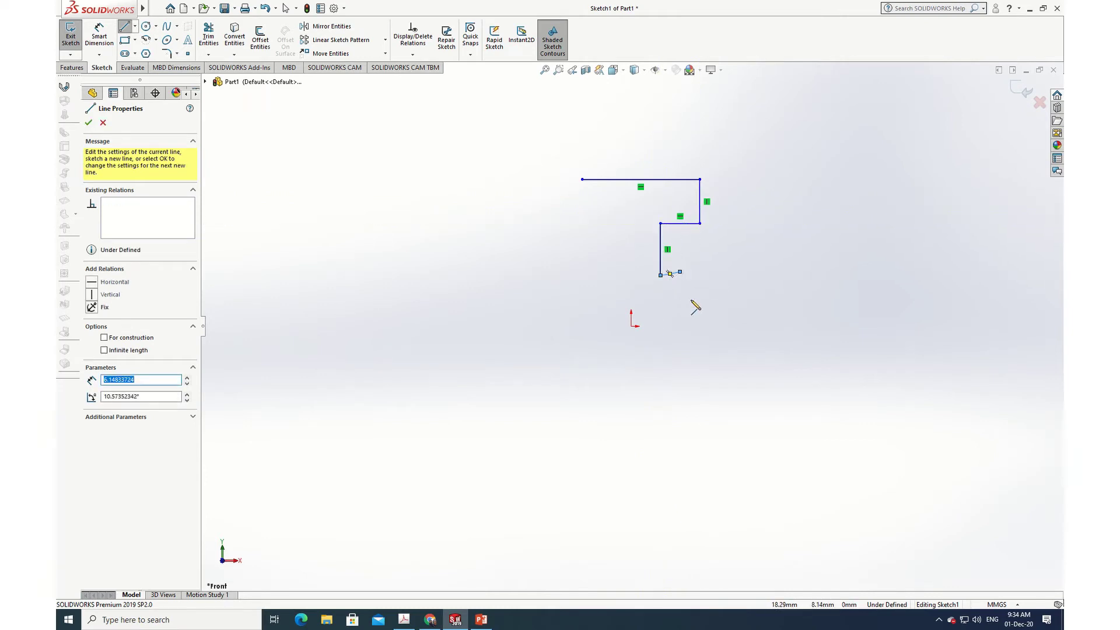
key(Escape)
Move the free endpoint of the short lower-right line so the line runs horizontally, about 8 mm long
click(680, 272)
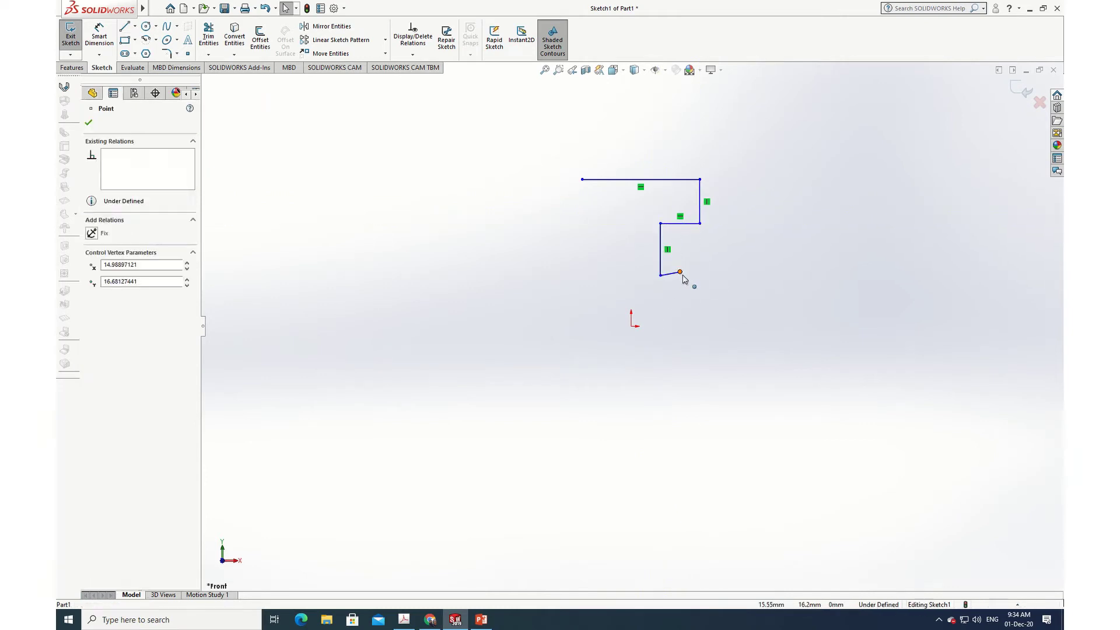
drag(681, 273, 687, 279)
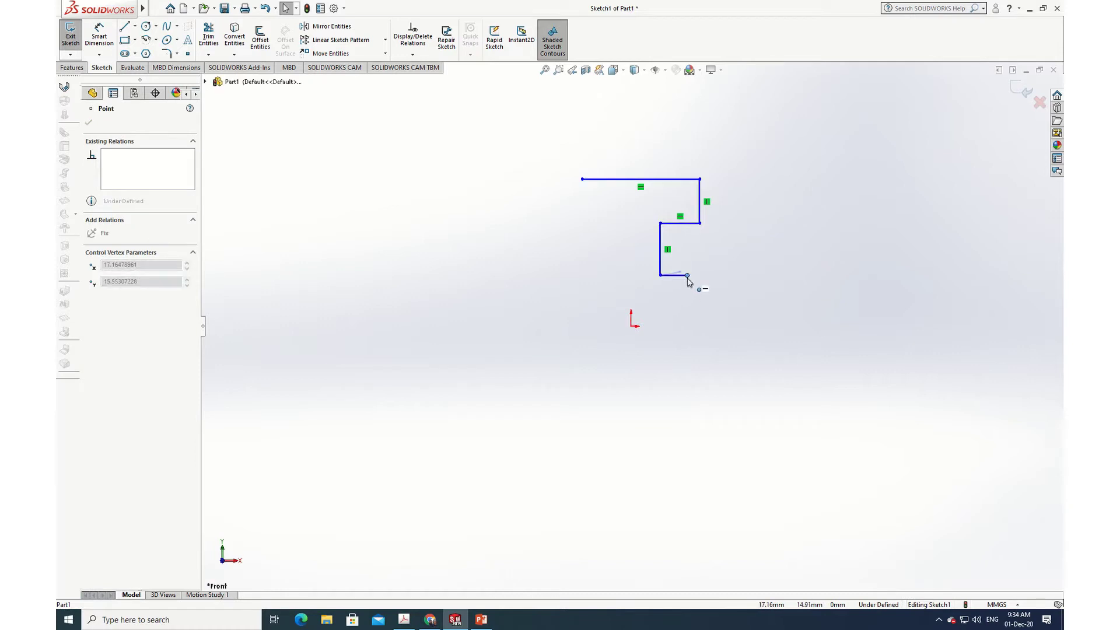
key(Escape)
Close the I-shaped profile with lines forming a bottom edge about 32 mm long and a stepped left side ending at the top-left corner
click(124, 26)
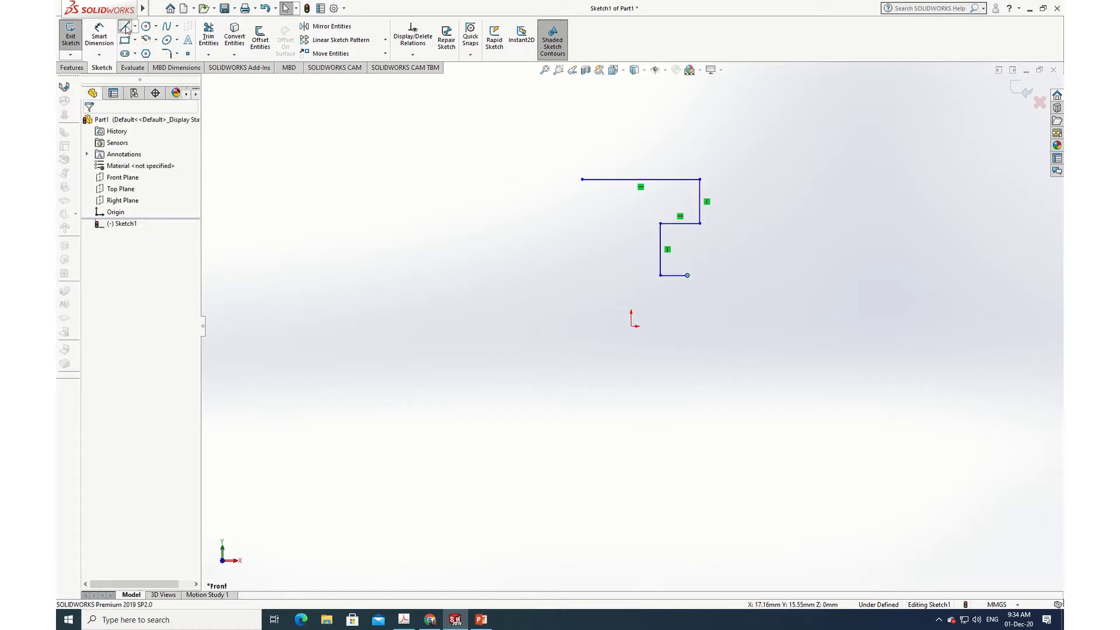
click(687, 275)
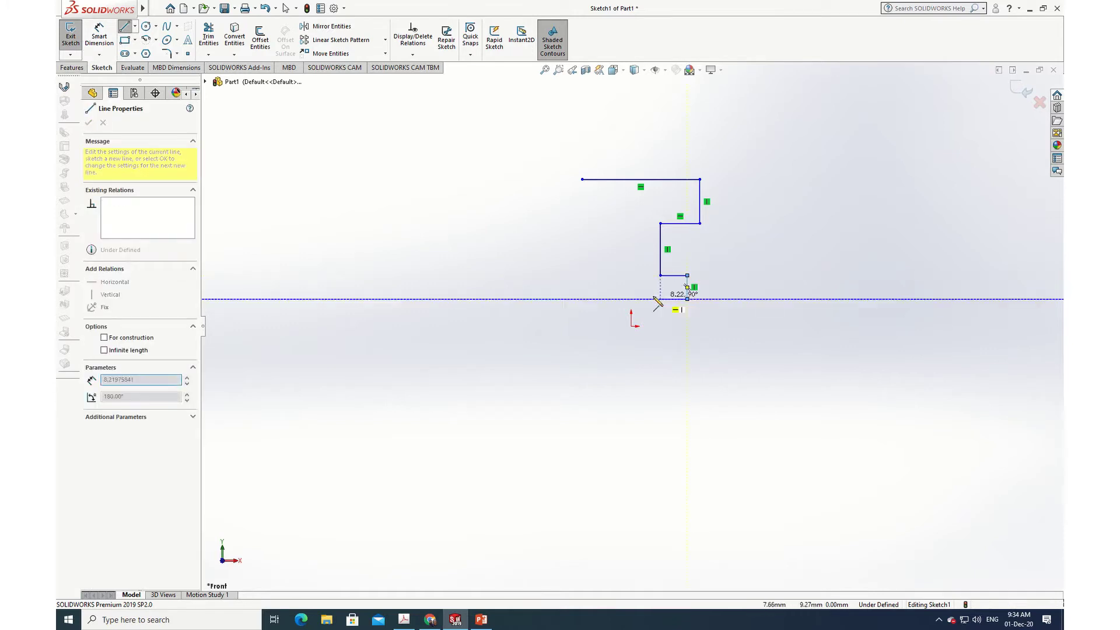
click(582, 298)
click(582, 275)
click(607, 275)
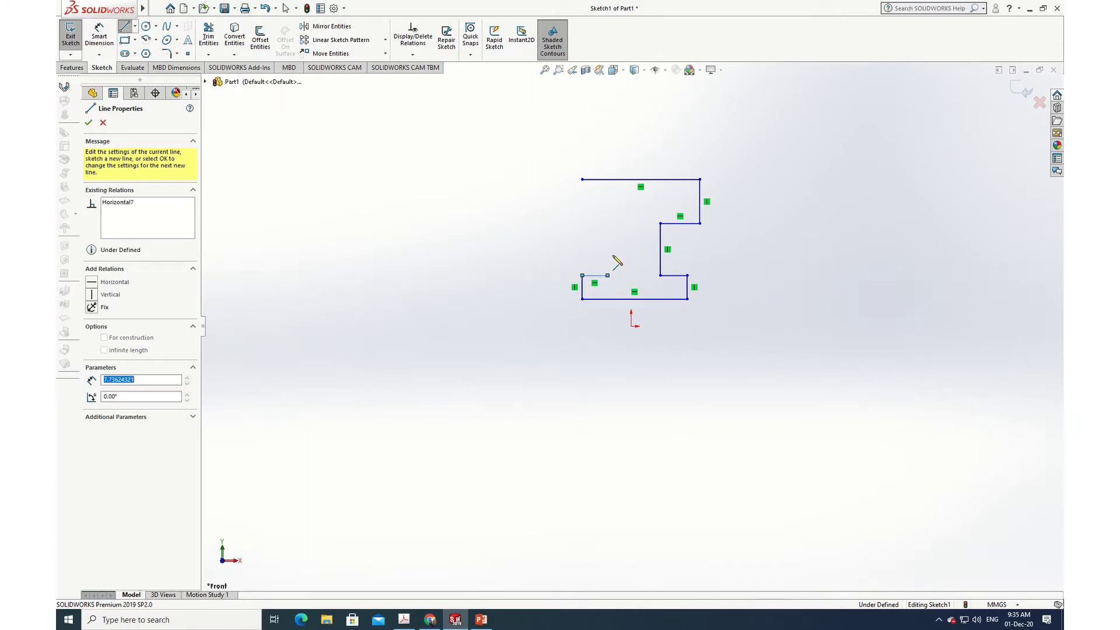
click(607, 223)
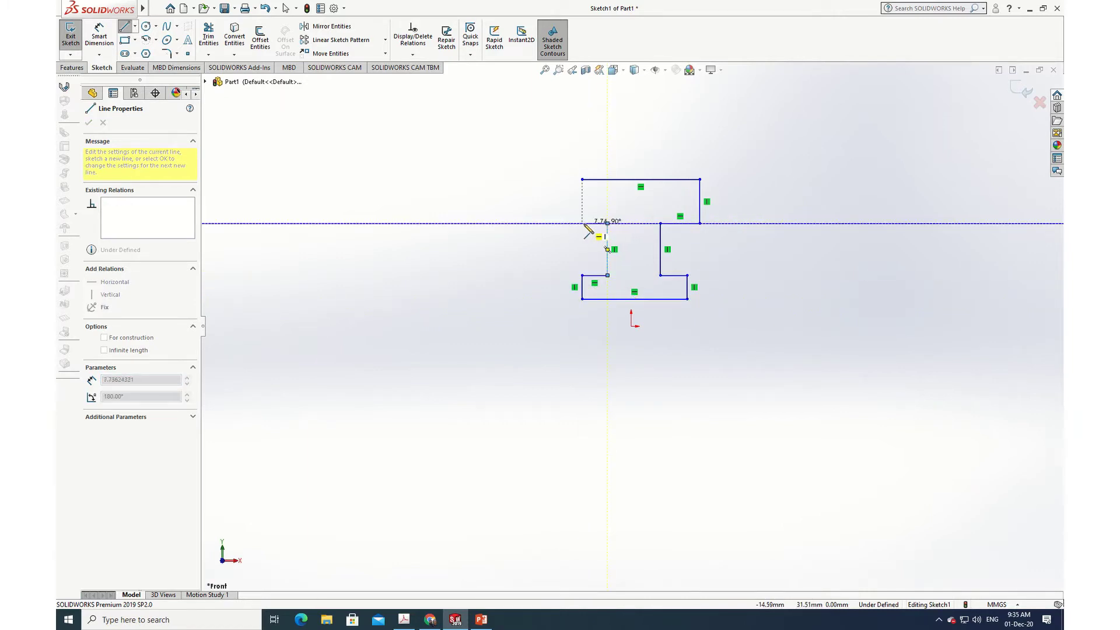
click(582, 223)
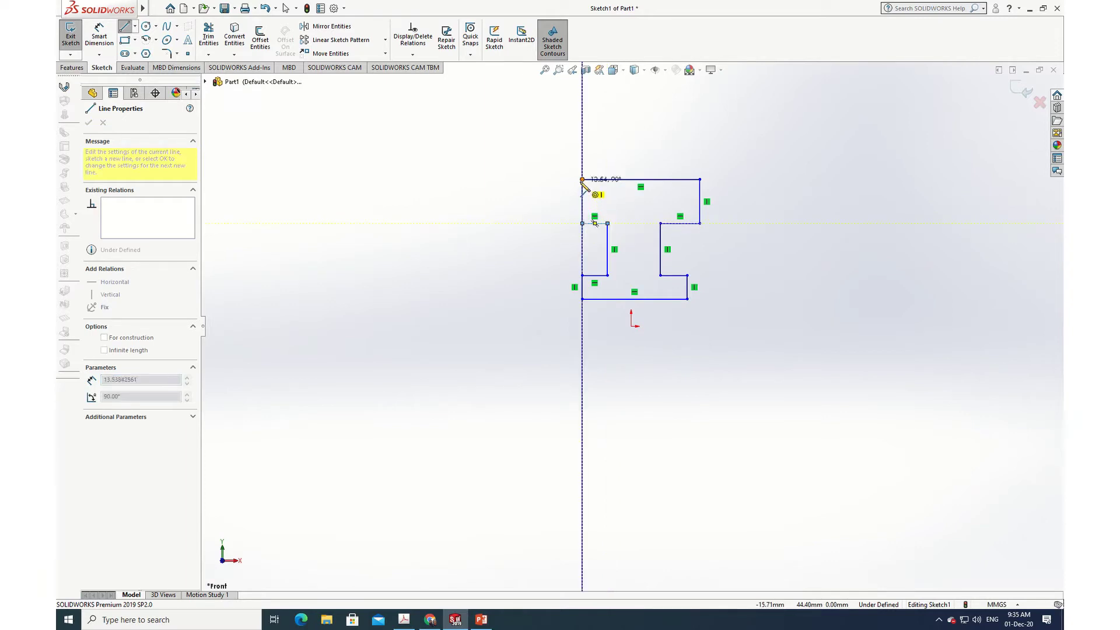
click(582, 180)
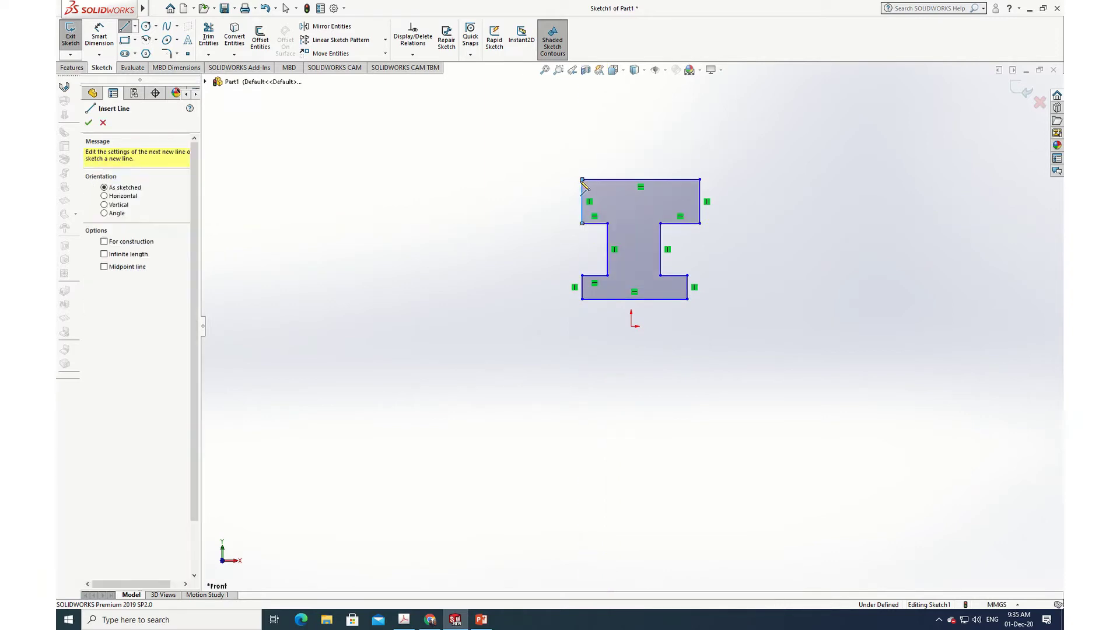
key(Escape)
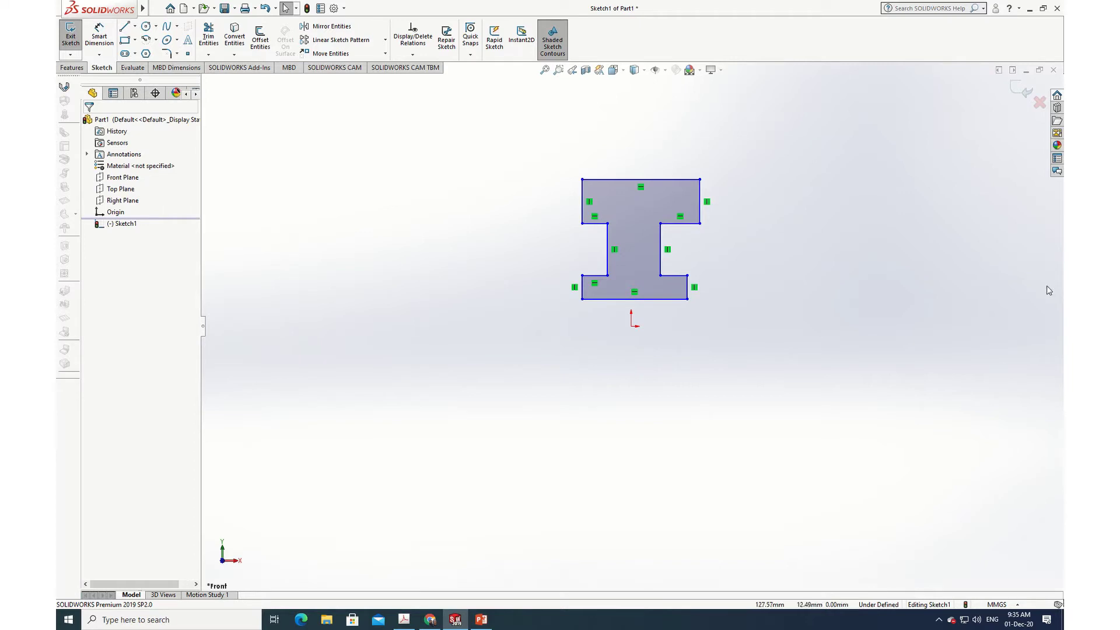
Add Equal and Parallel relations between the top and bottom edges of the I-shaped profile
click(633, 181)
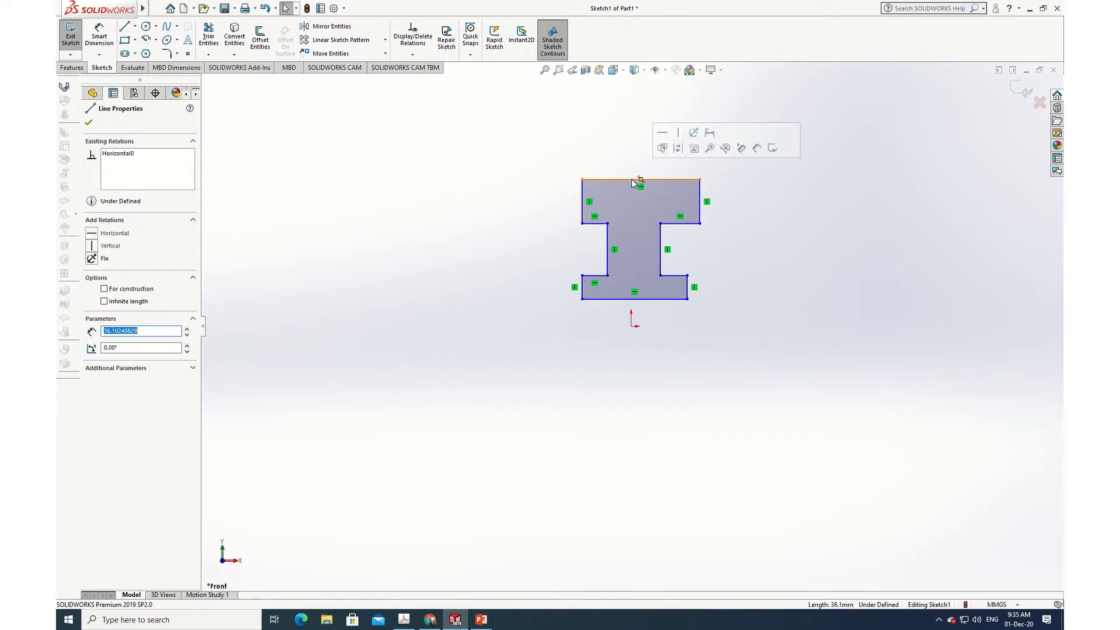
ctrl+click(632, 299)
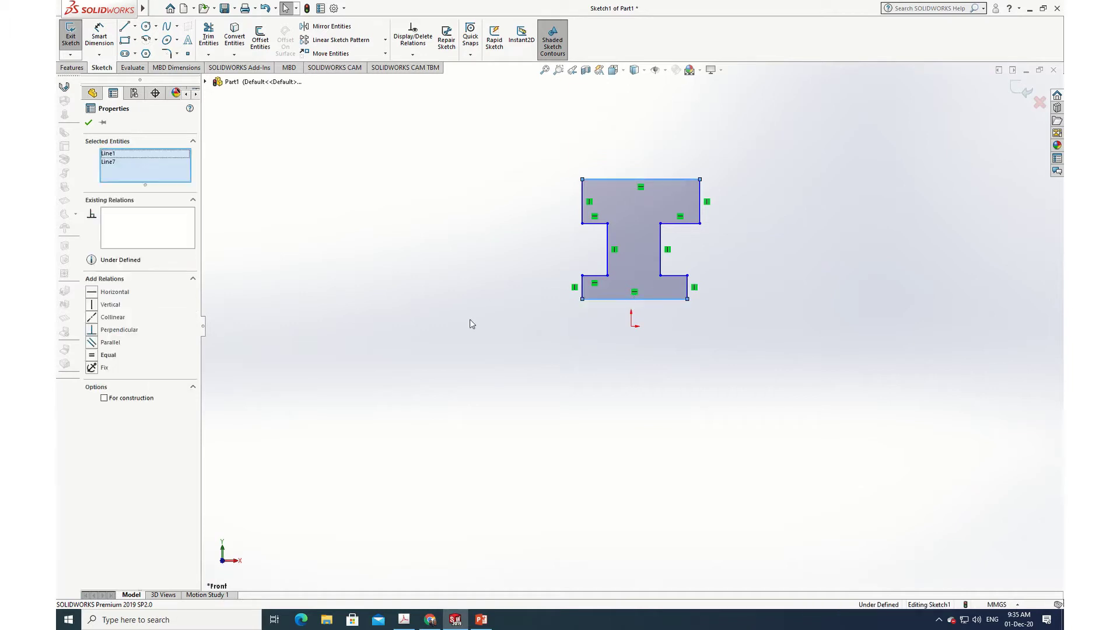
click(91, 357)
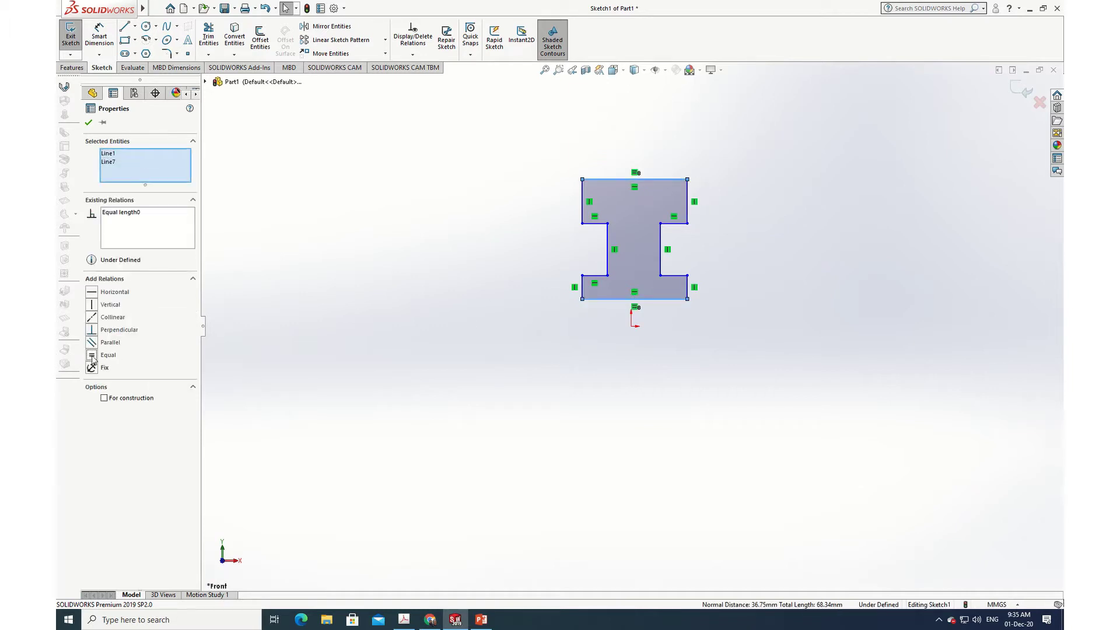
click(91, 343)
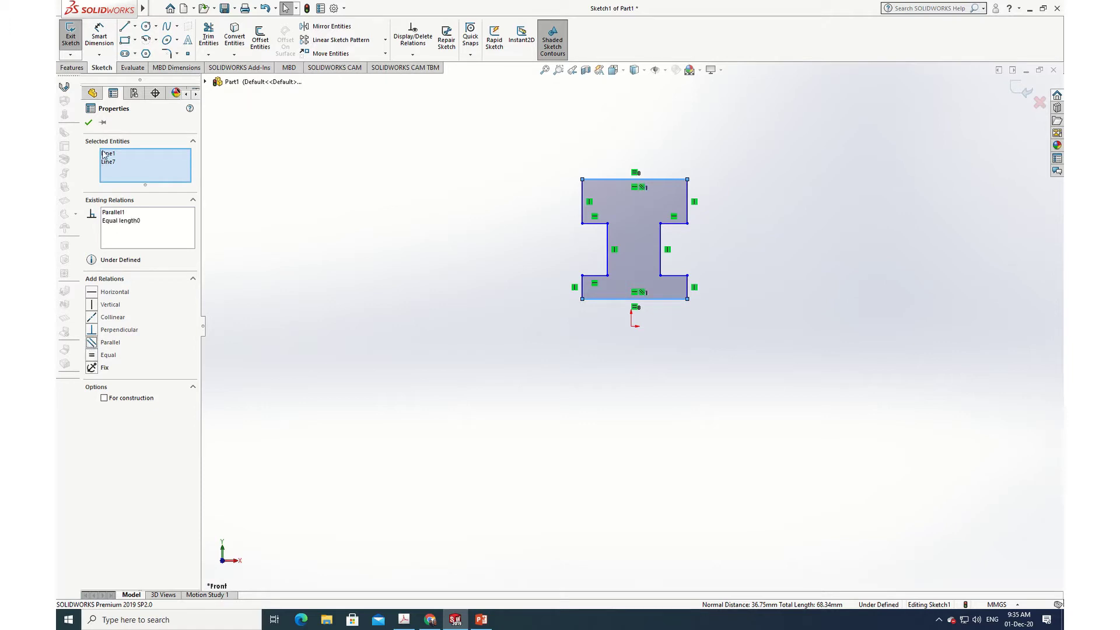
click(88, 122)
click(716, 239)
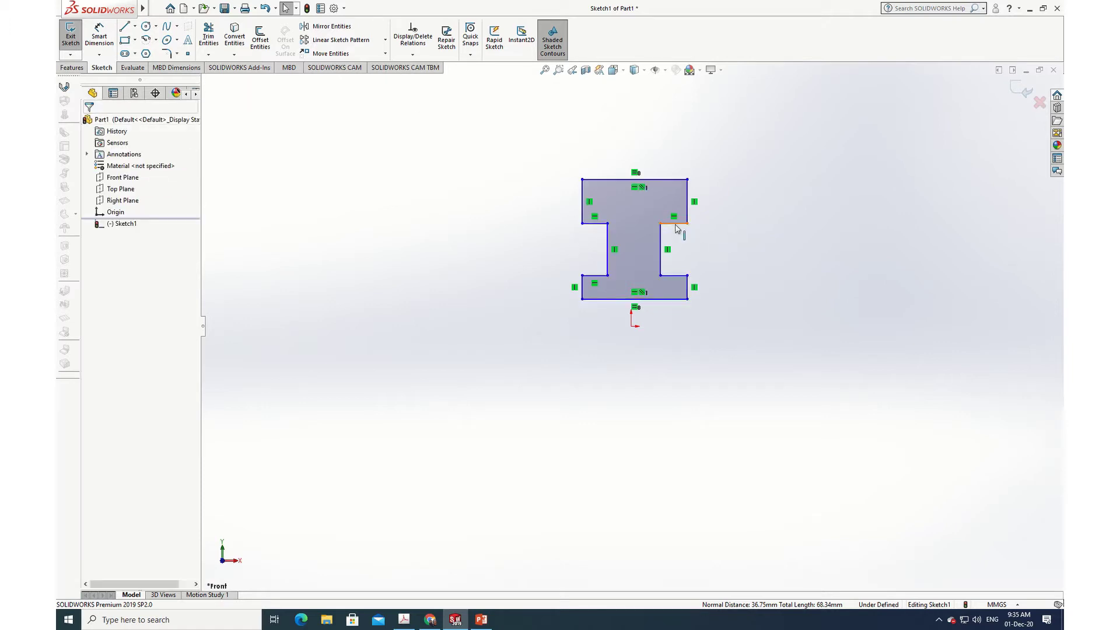
click(676, 225)
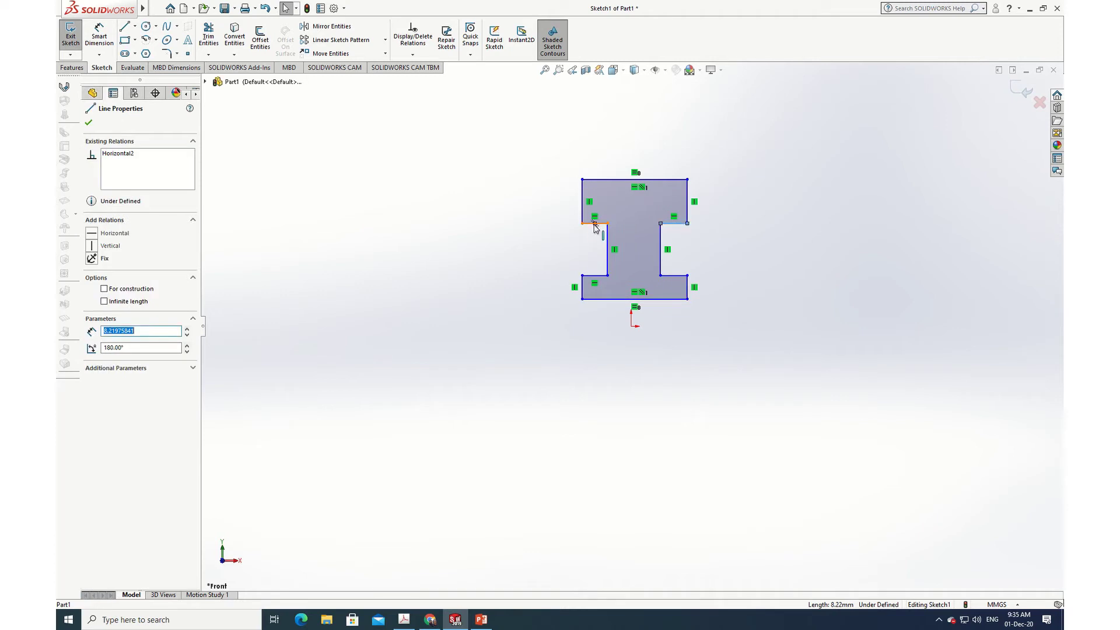
ctrl+click(595, 224)
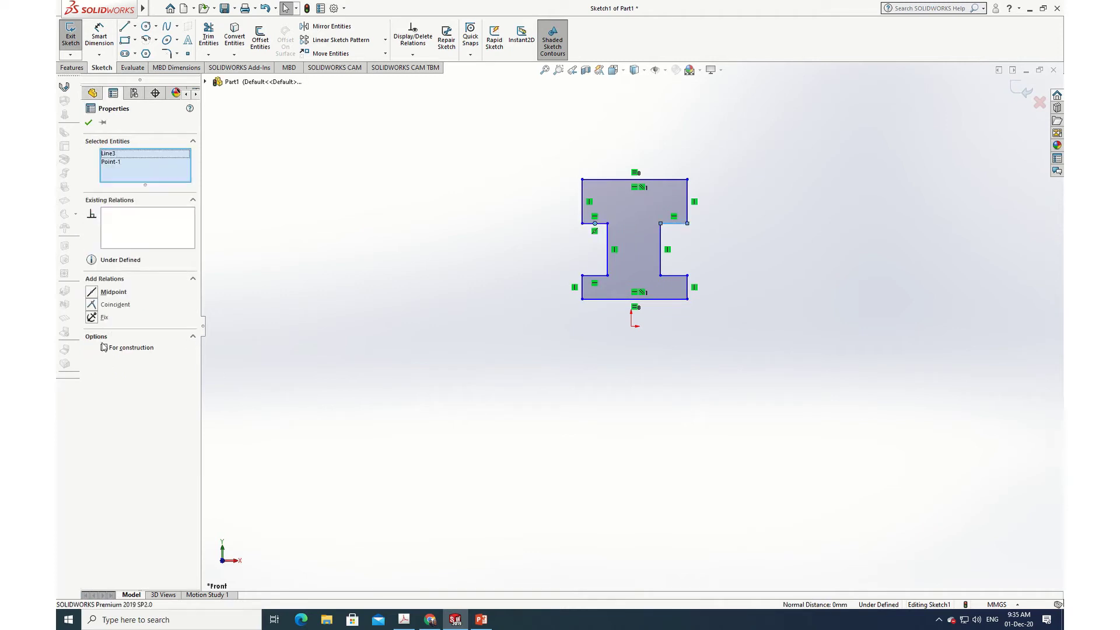
key(Escape)
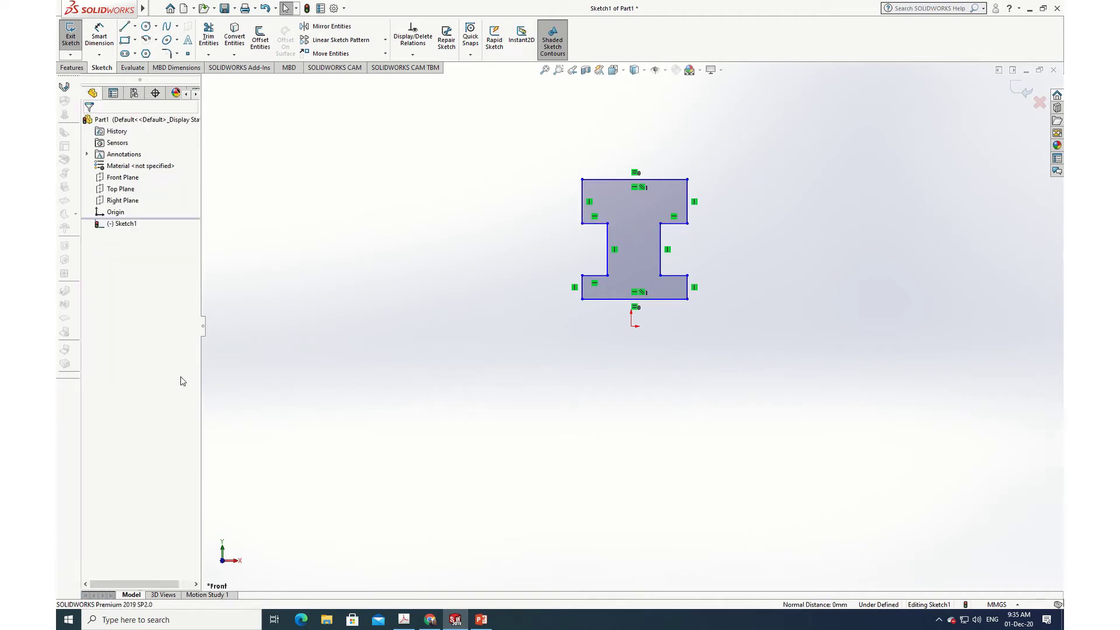
Add Collinear and Equal relations between the left and right horizontal step edges under the upper flange
click(672, 224)
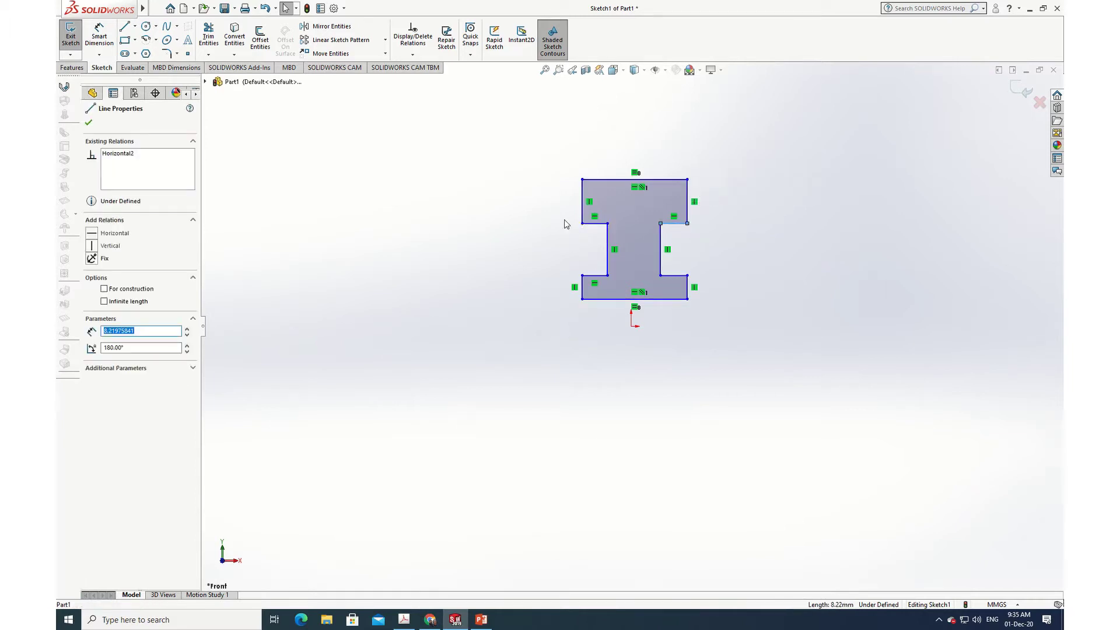
ctrl+click(589, 227)
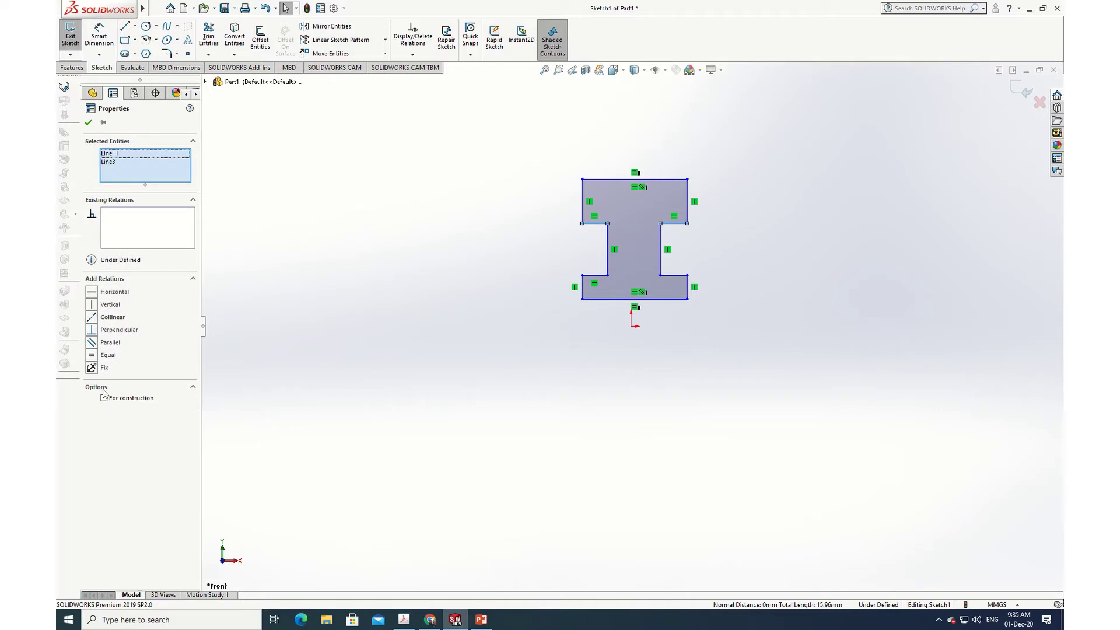
click(93, 317)
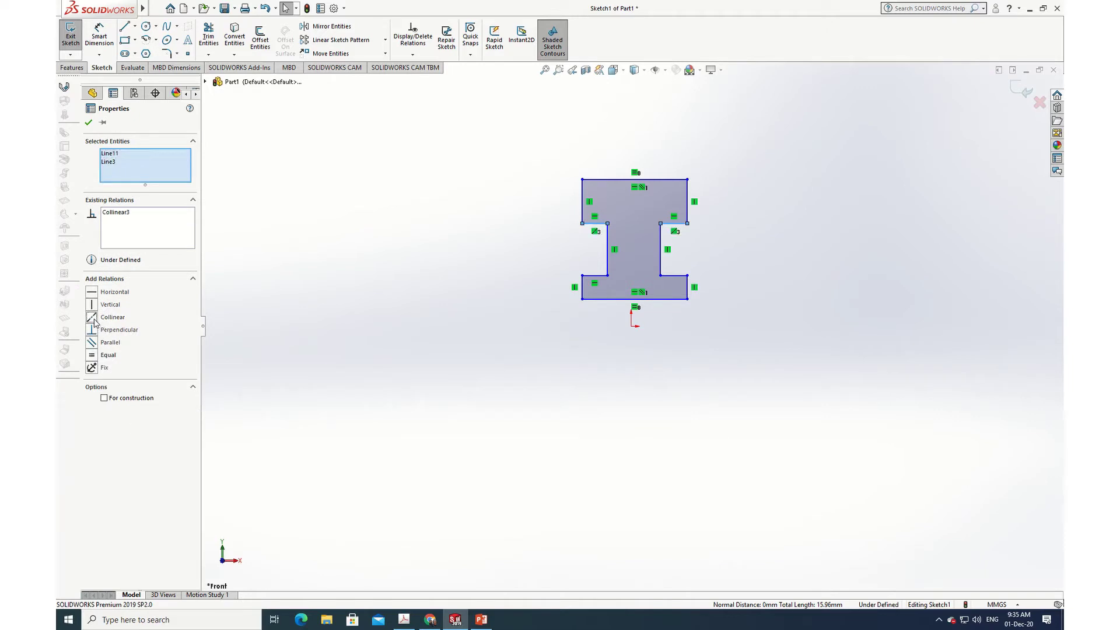
click(91, 354)
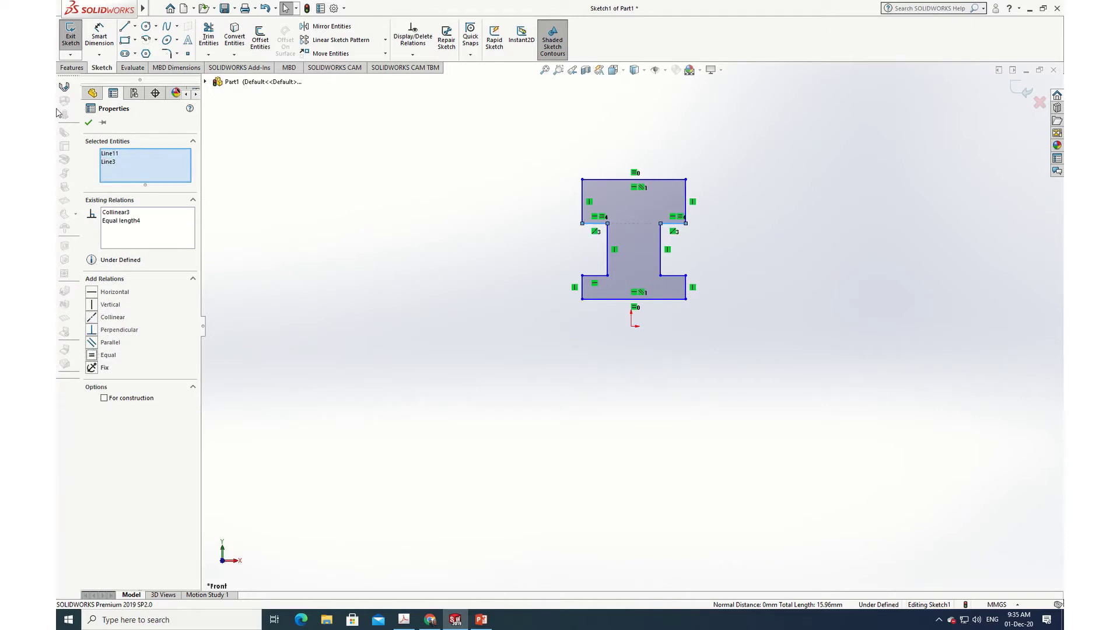
click(89, 123)
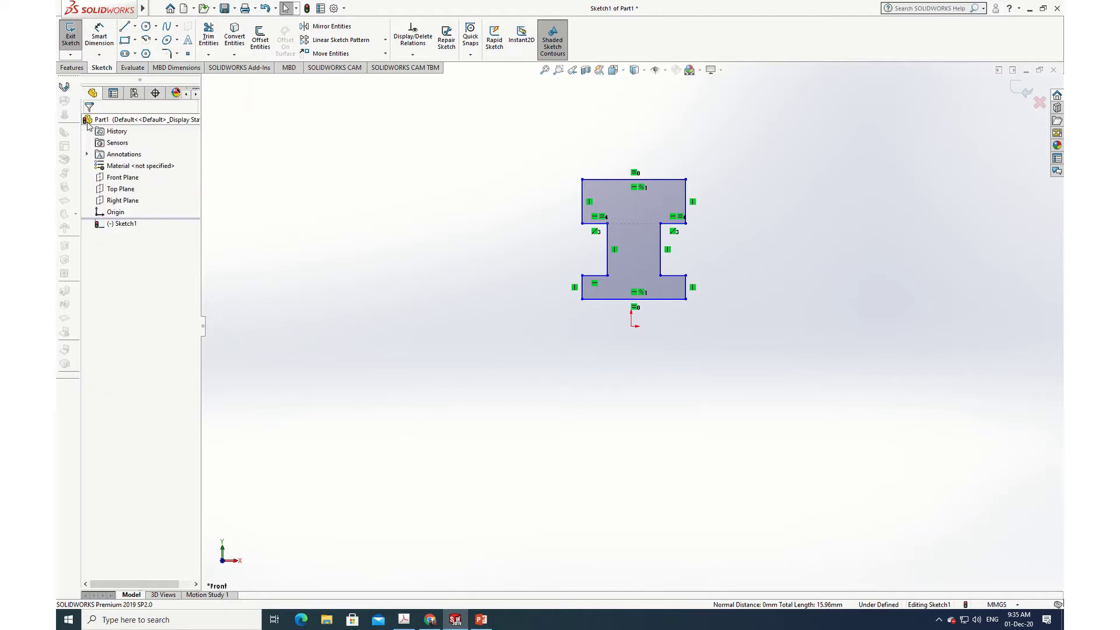
click(674, 280)
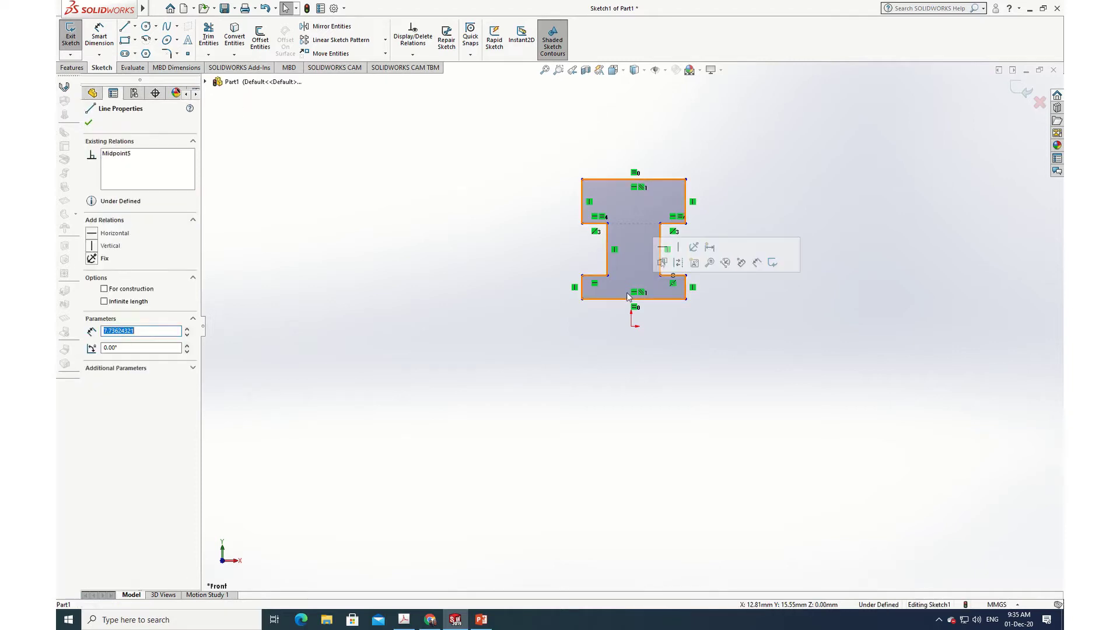
ctrl+click(594, 278)
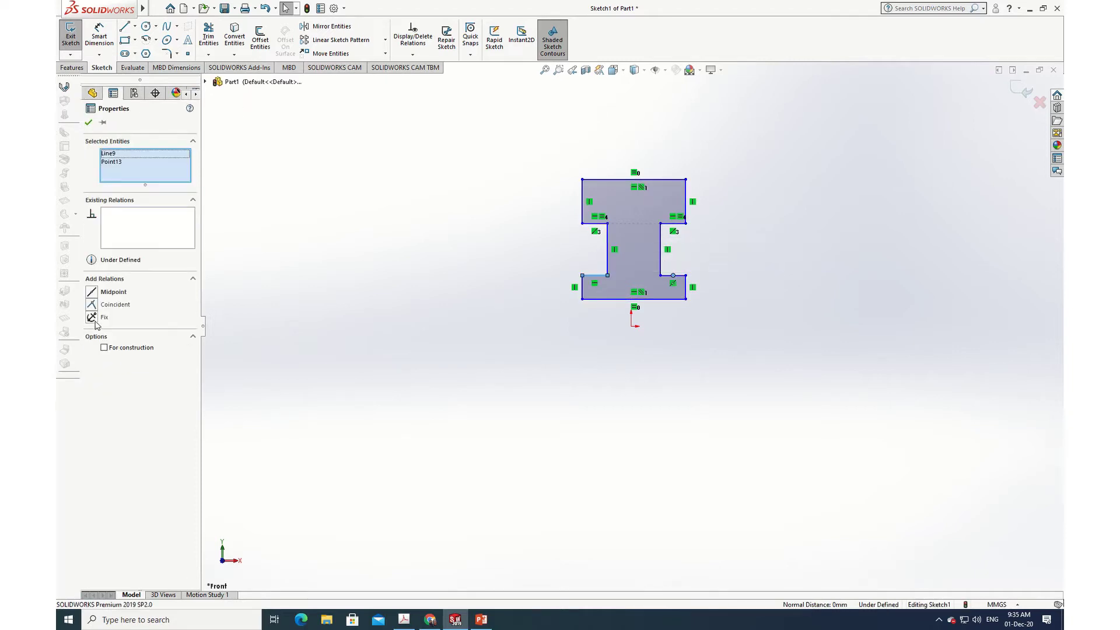
click(340, 325)
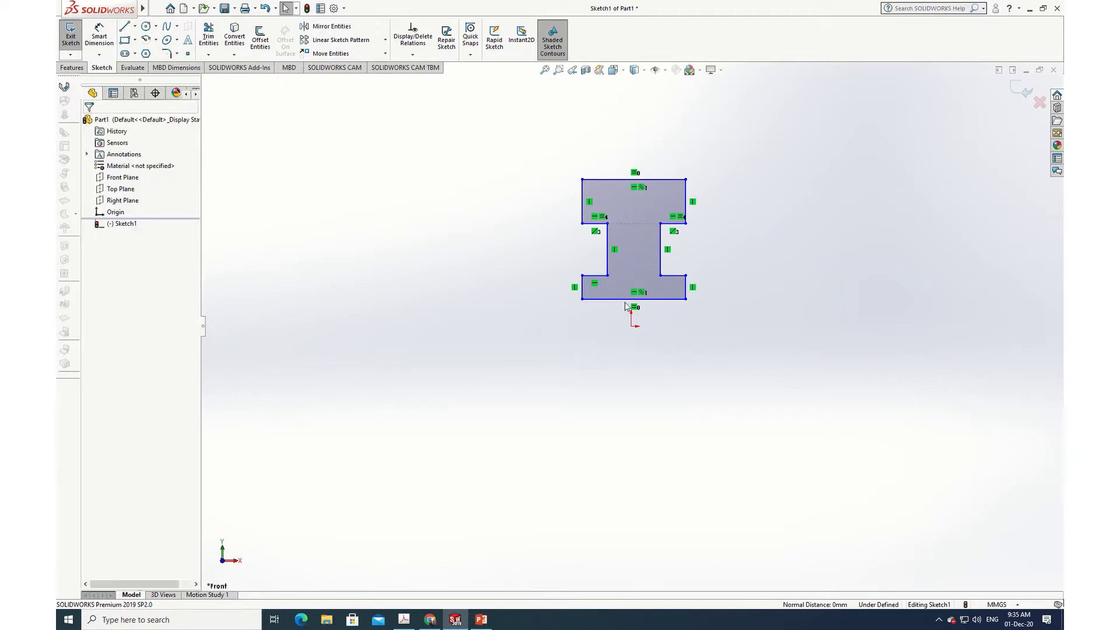
Add Collinear and Equal relations between the left and right horizontal step edges above the lower flange
click(587, 279)
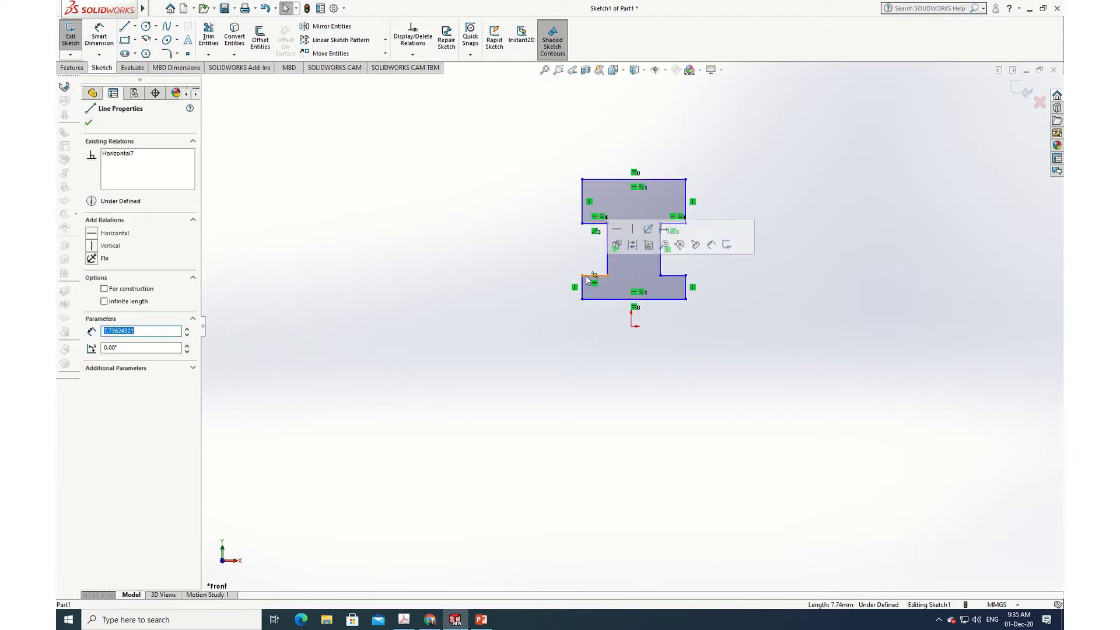
ctrl+click(672, 275)
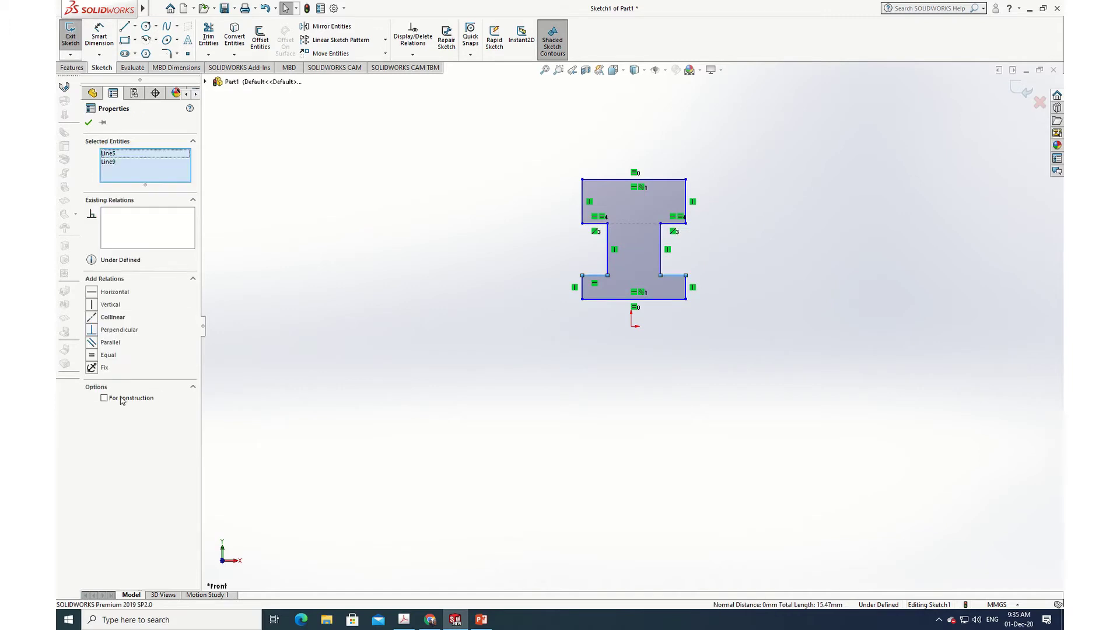
click(99, 317)
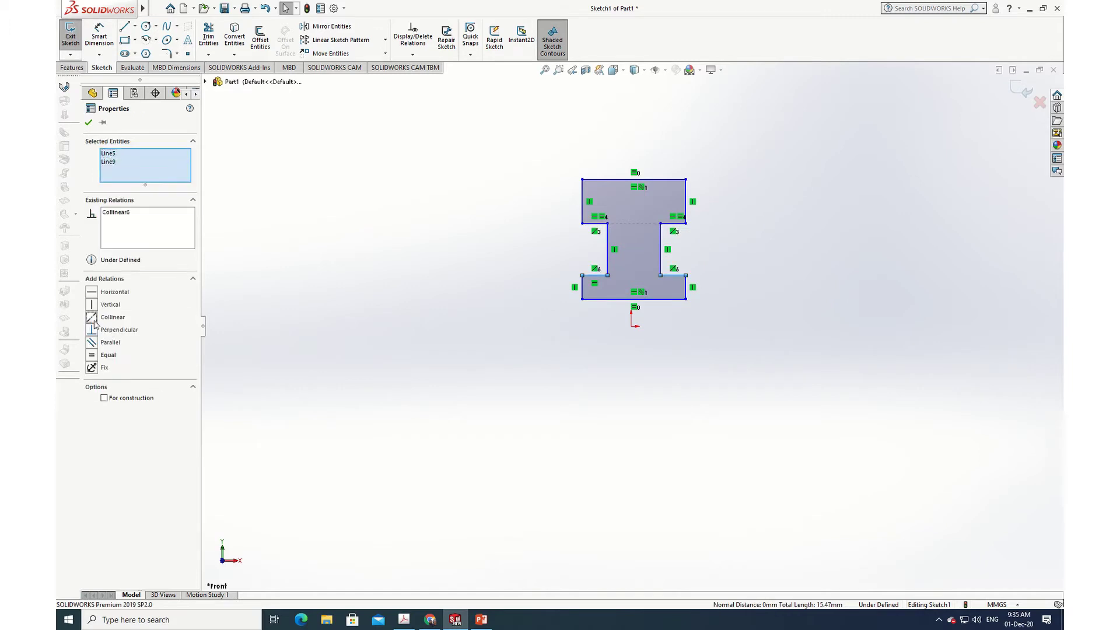
click(93, 357)
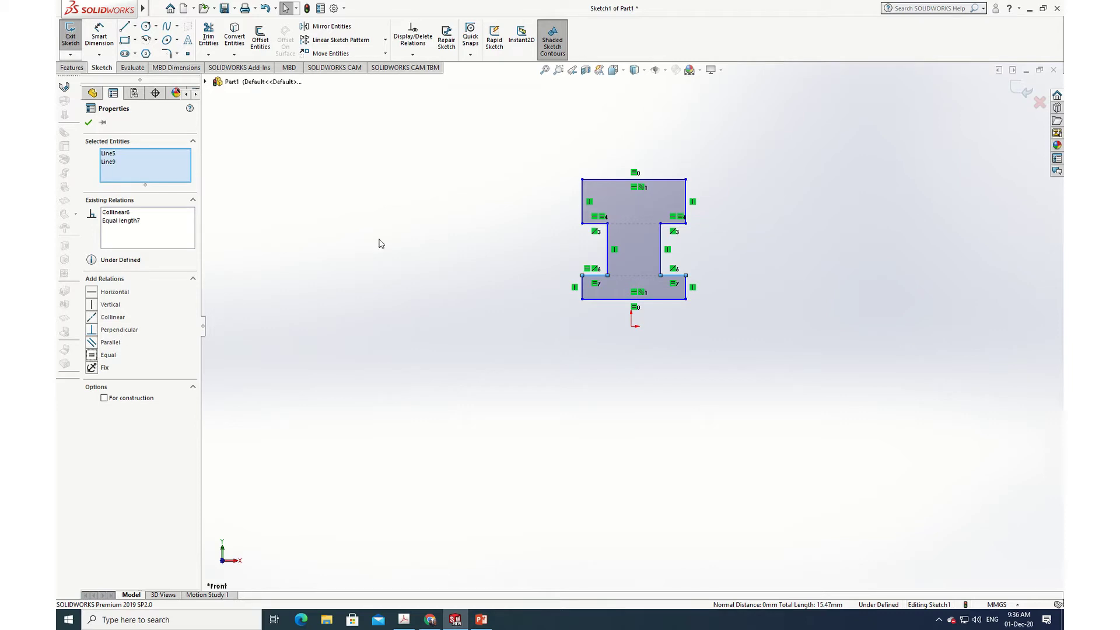
Make the upper and lower flanges' outer vertical edges collinear on the profile's left side and on its right side
click(582, 202)
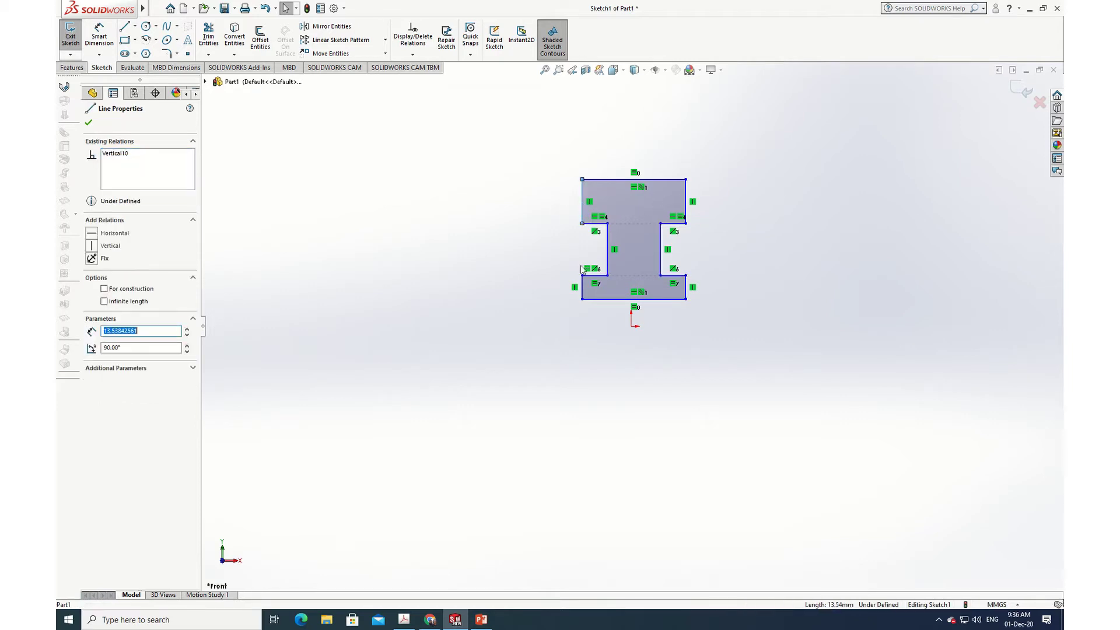
ctrl+click(582, 294)
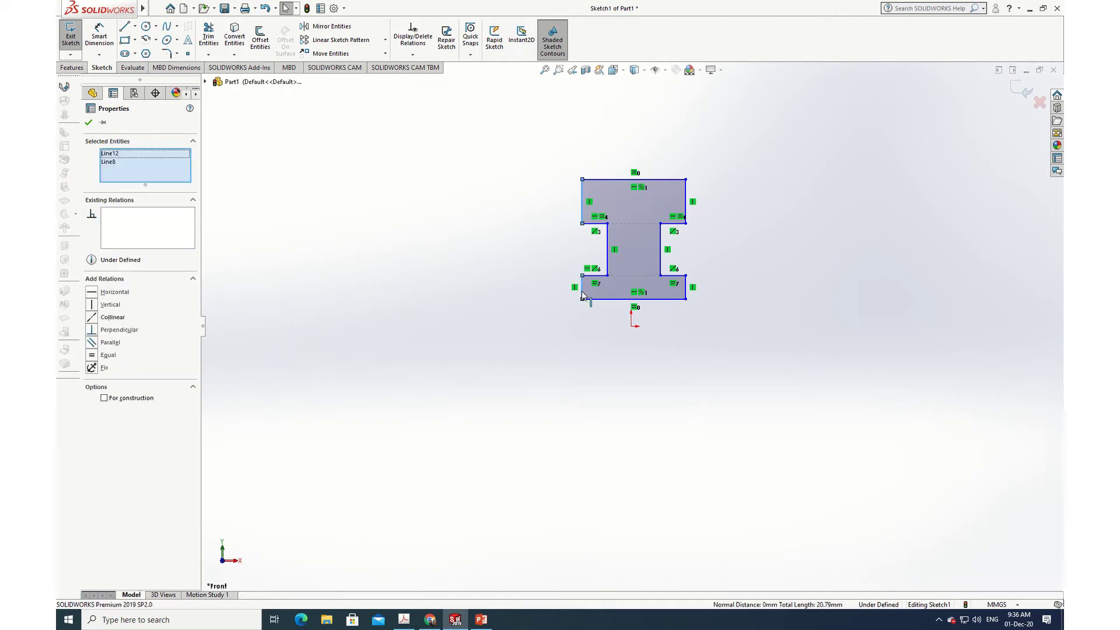
click(92, 318)
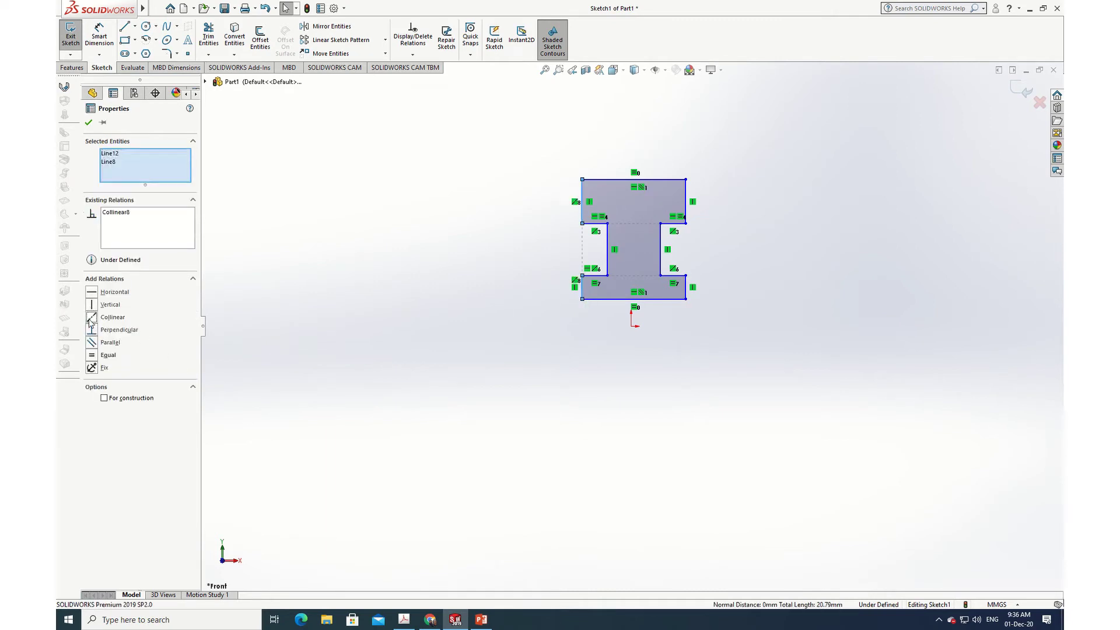
click(87, 121)
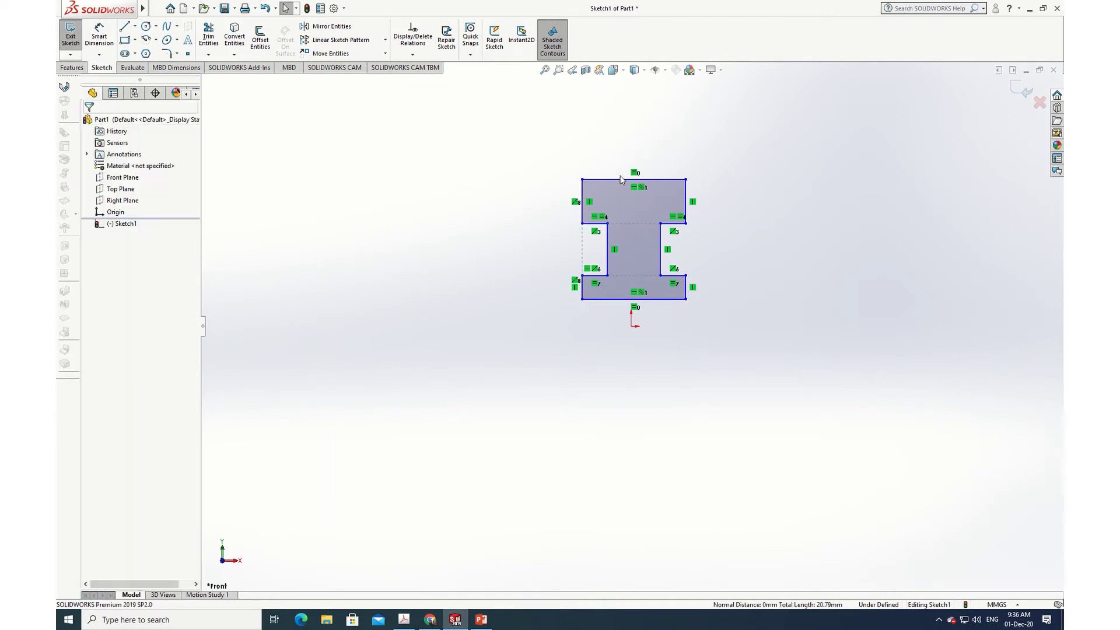
click(686, 207)
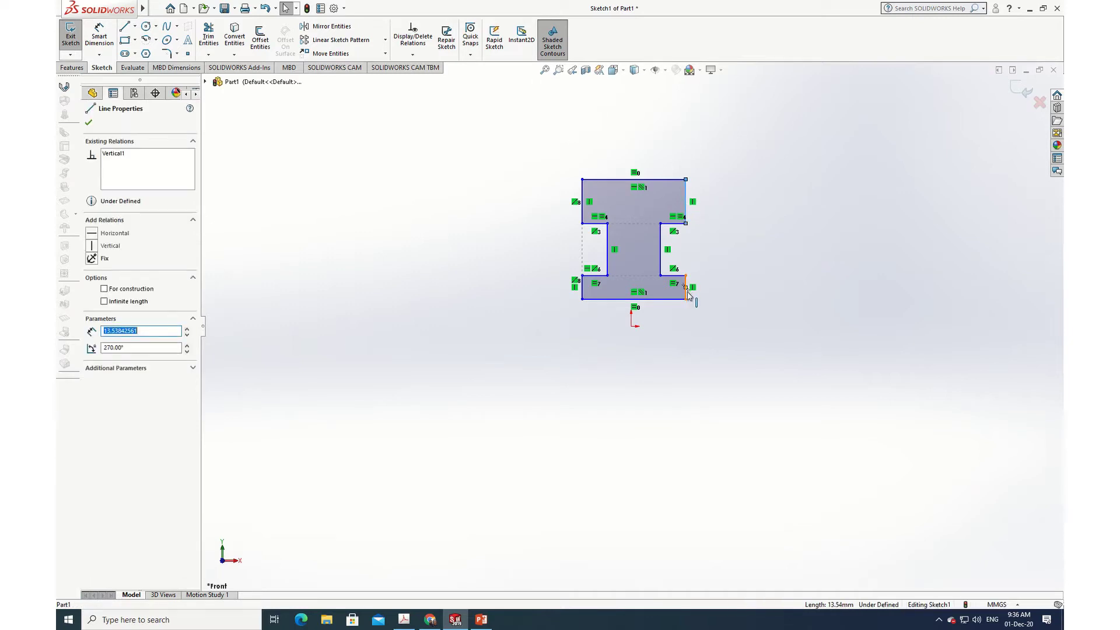
ctrl+click(686, 292)
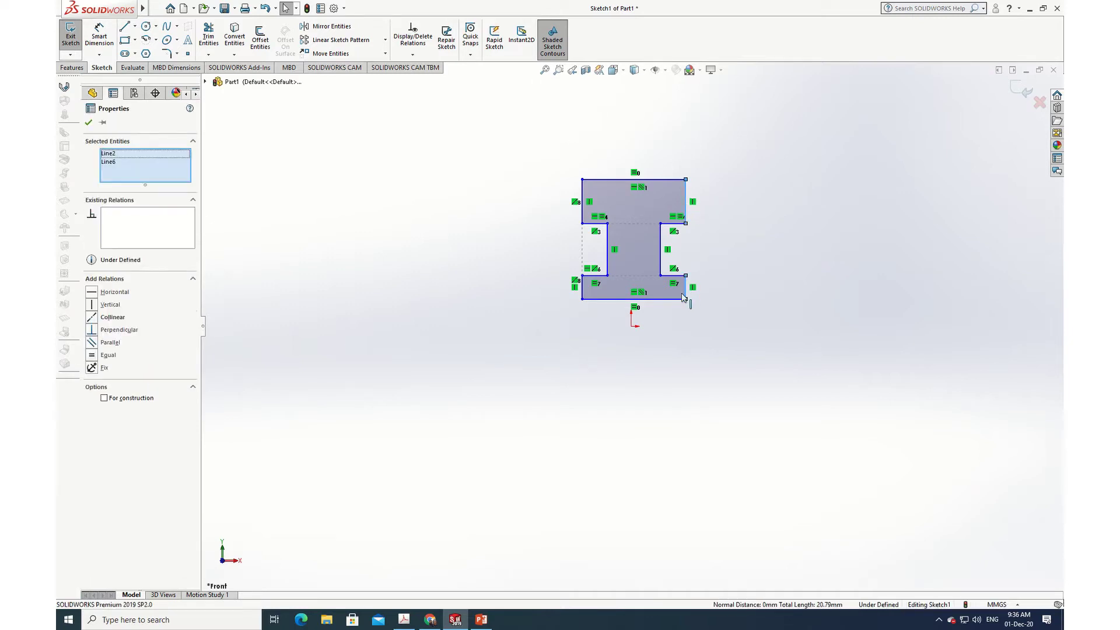
click(92, 318)
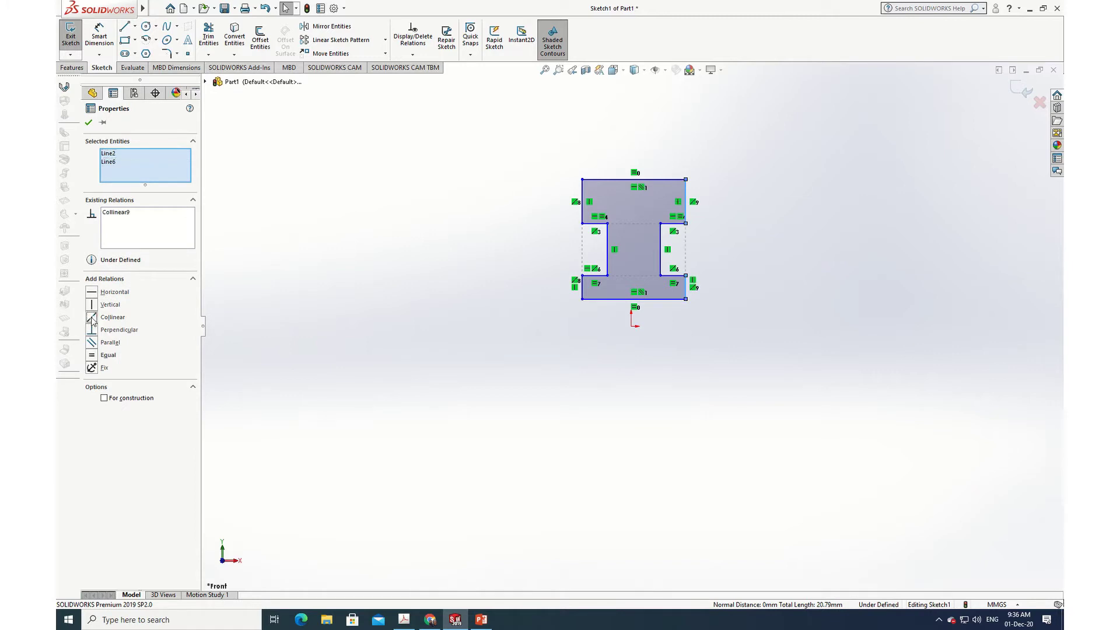
click(89, 123)
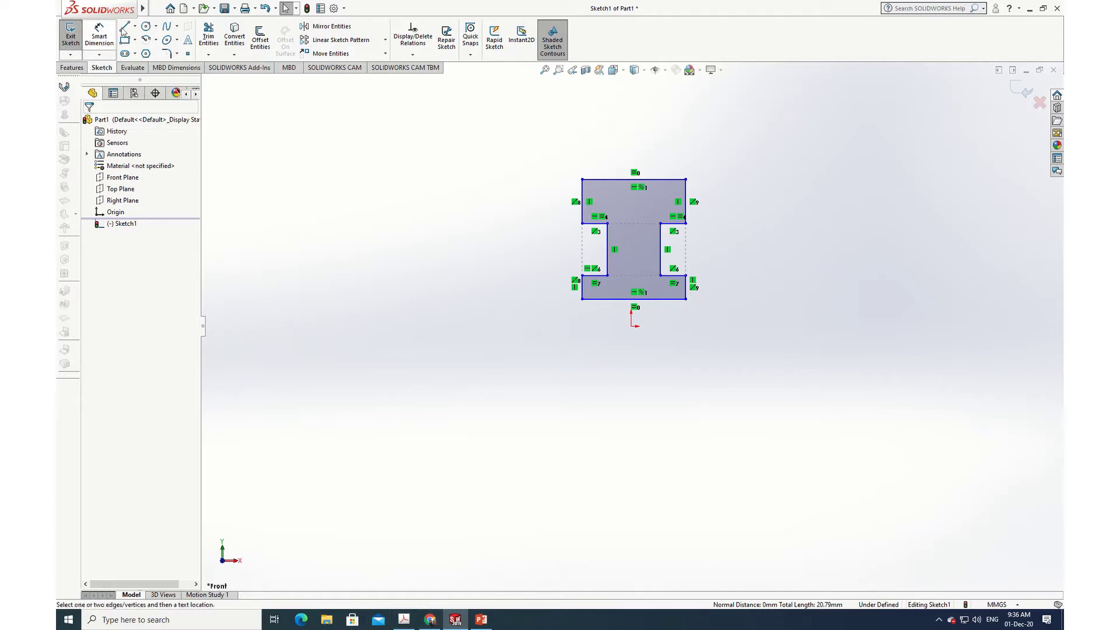
Dimension the overall width between the upper flange's left and right vertical edges as 28 mm
click(100, 34)
click(581, 193)
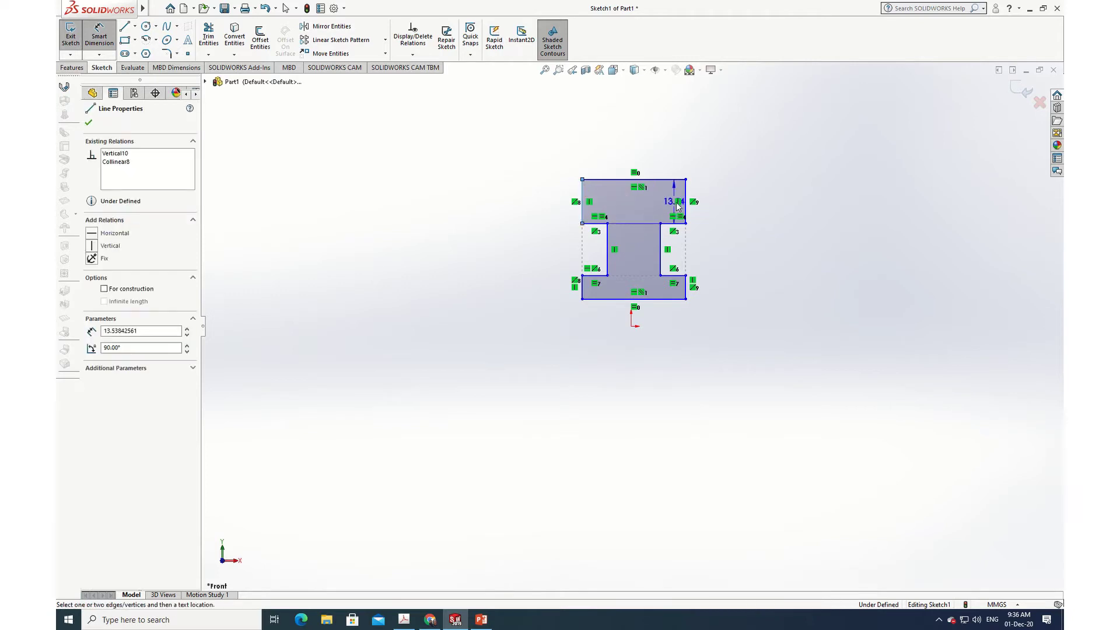
click(686, 201)
click(641, 139)
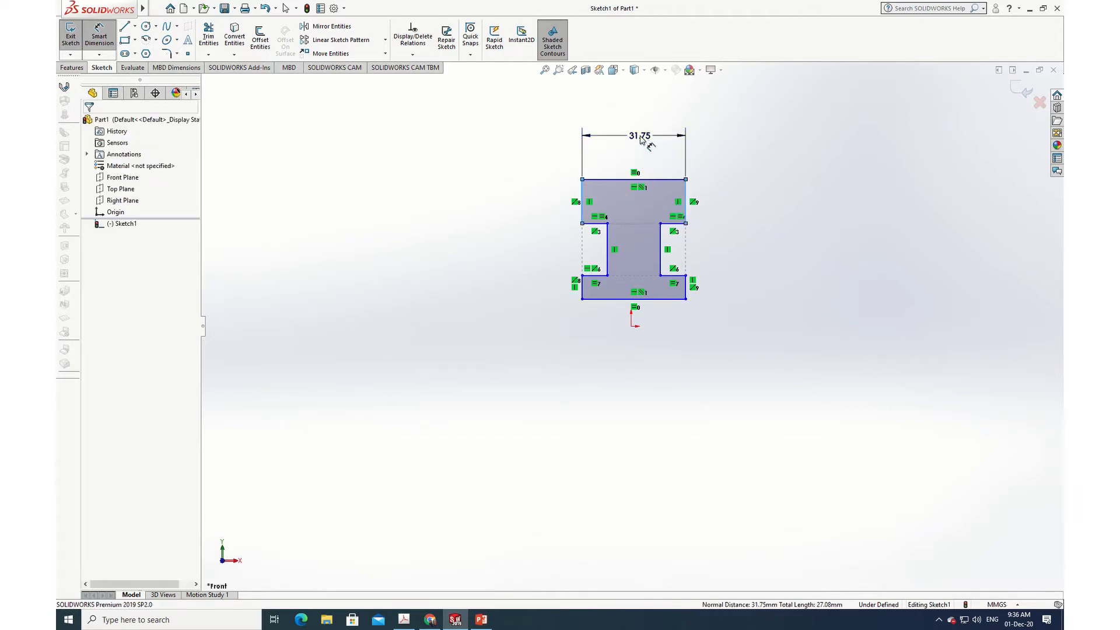
text(28)
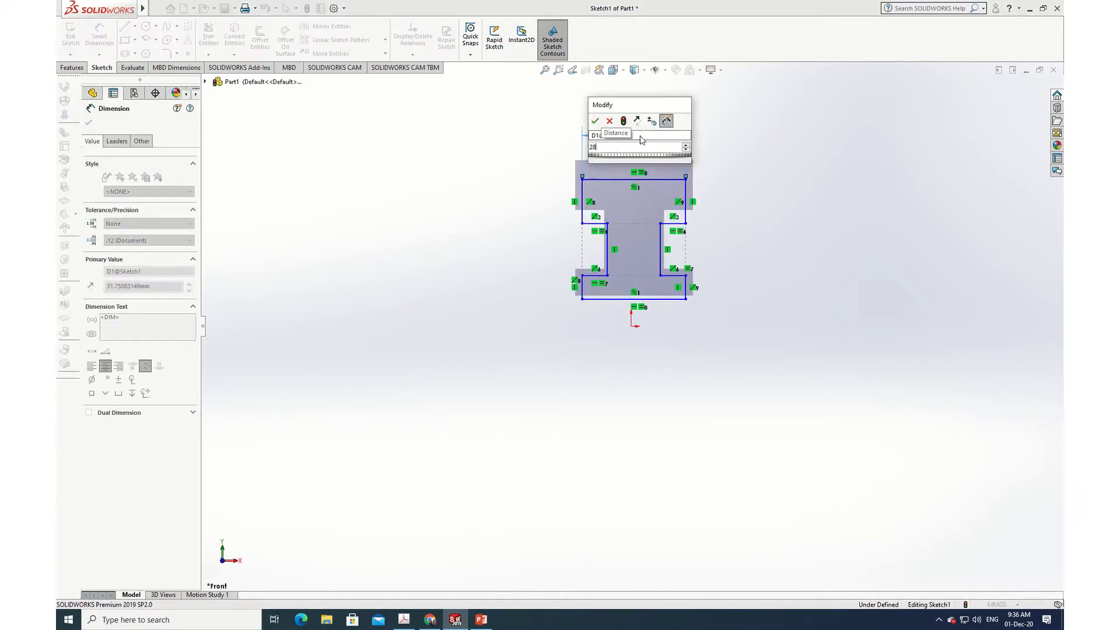
key(Return)
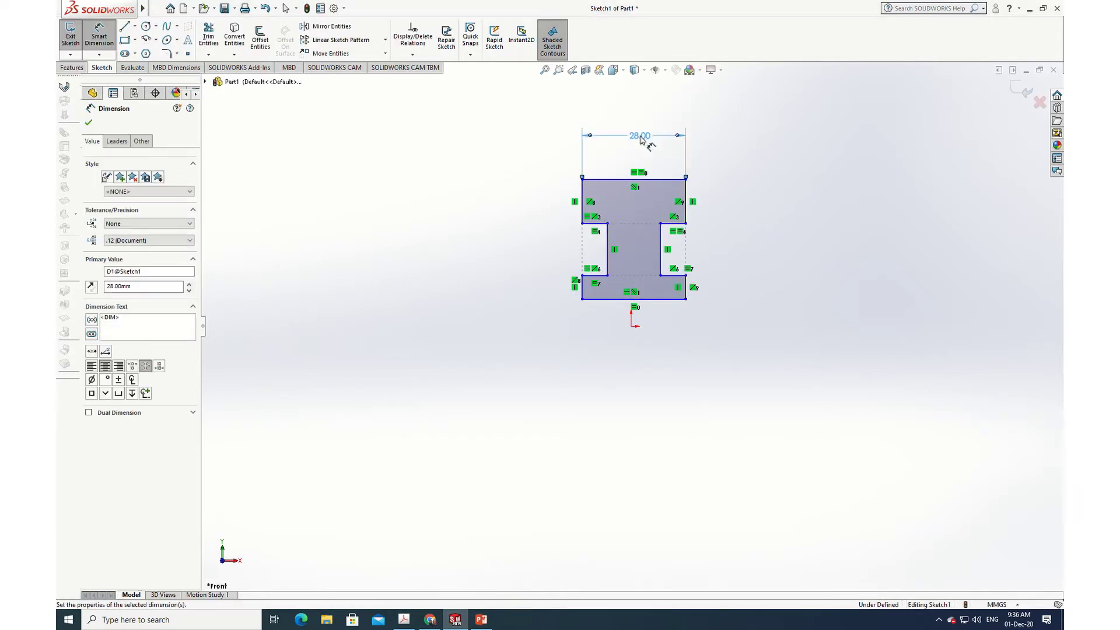
click(90, 122)
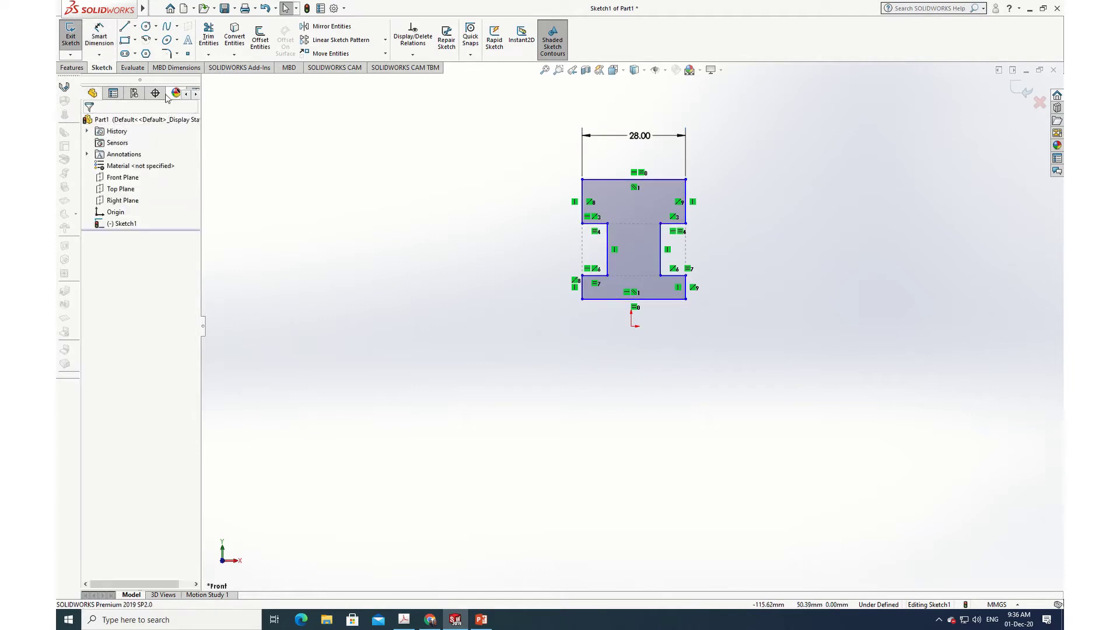
Add an Equal relation among all four short horizontal step edges of the I-shaped profile
click(99, 38)
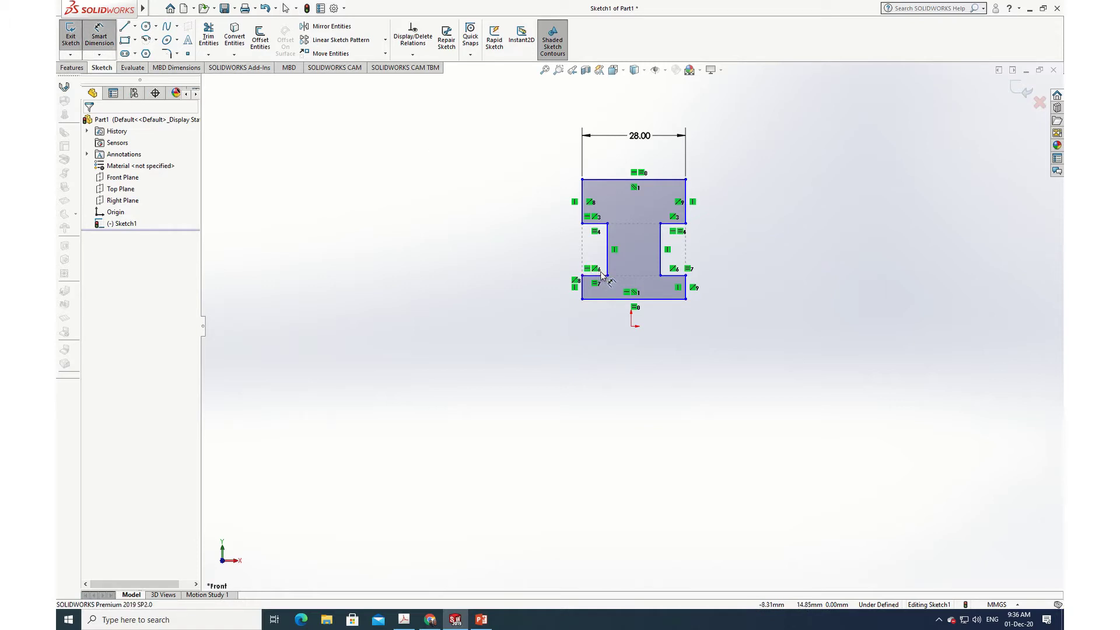
key(Escape)
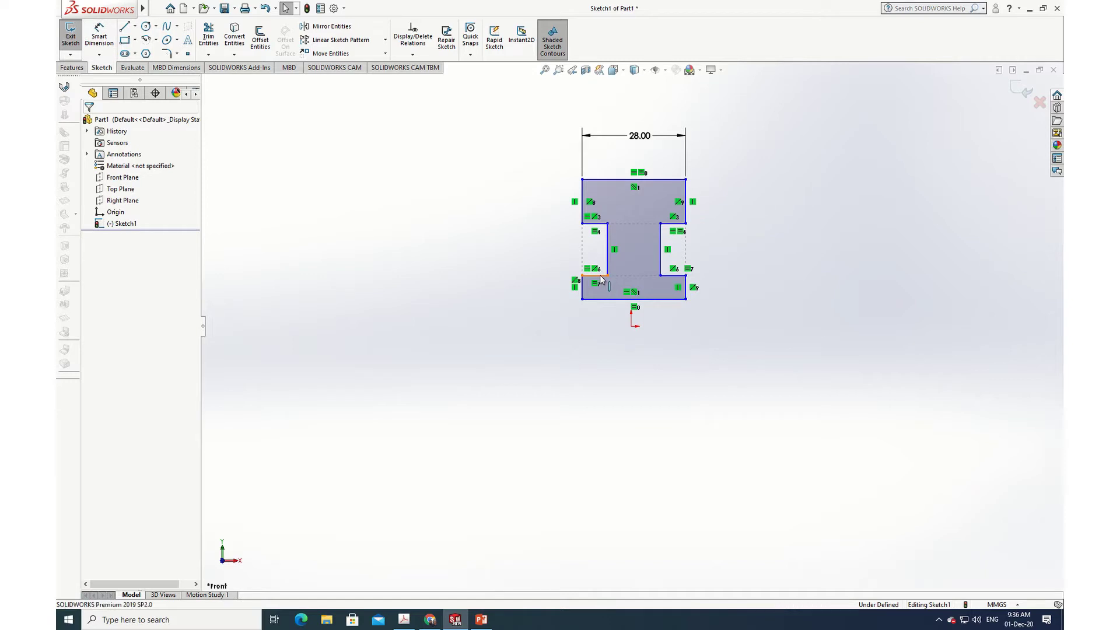
click(603, 275)
ctrl+click(673, 276)
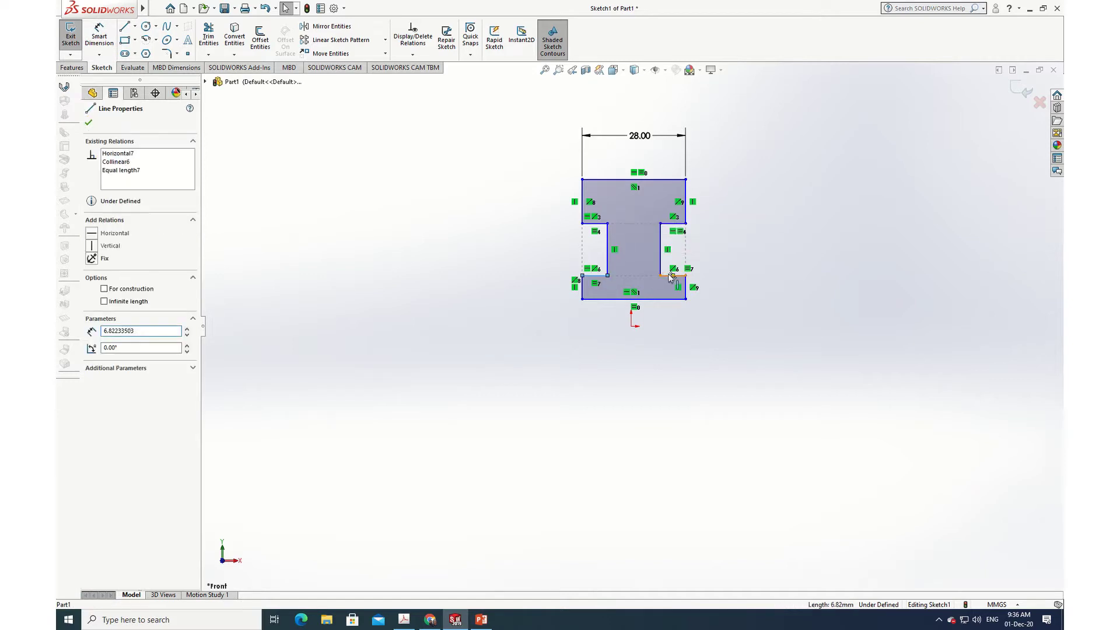
ctrl+click(600, 224)
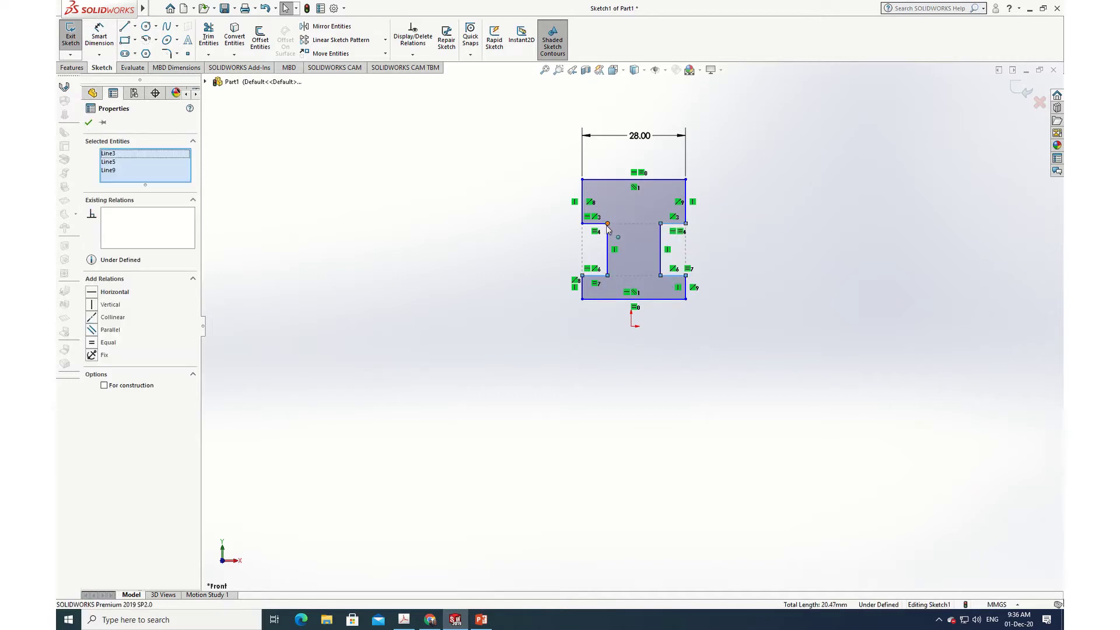
ctrl+click(674, 224)
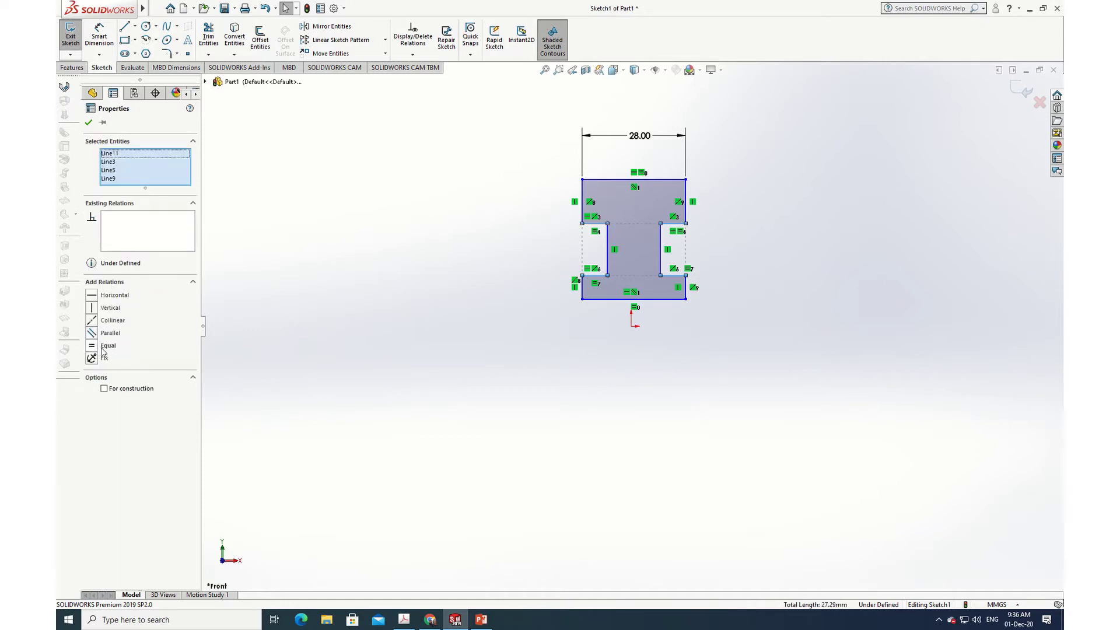
click(94, 349)
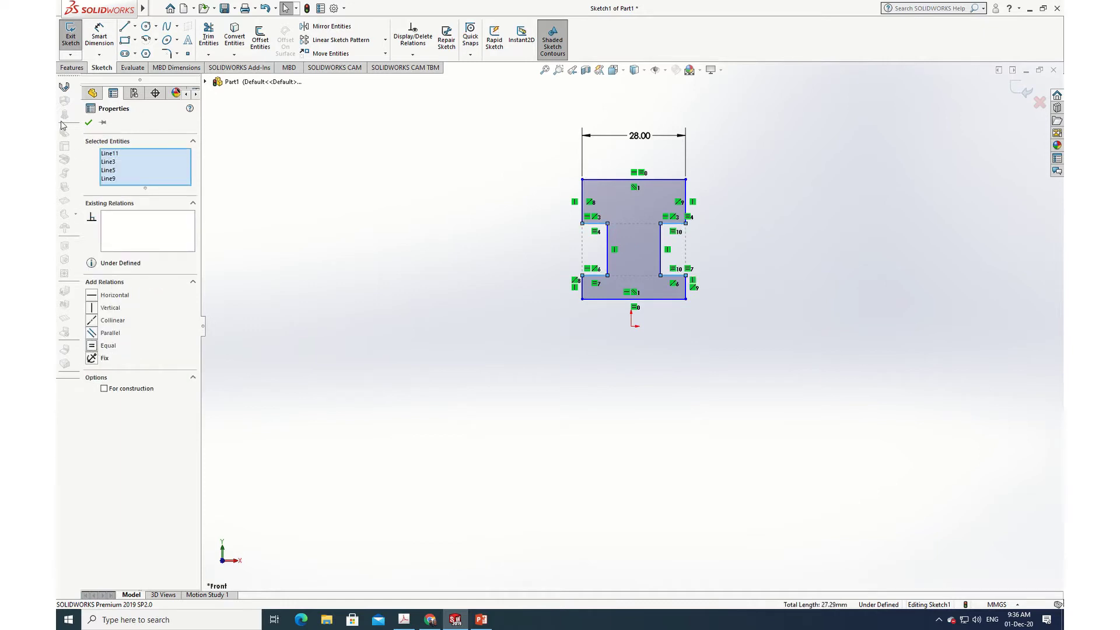
click(92, 123)
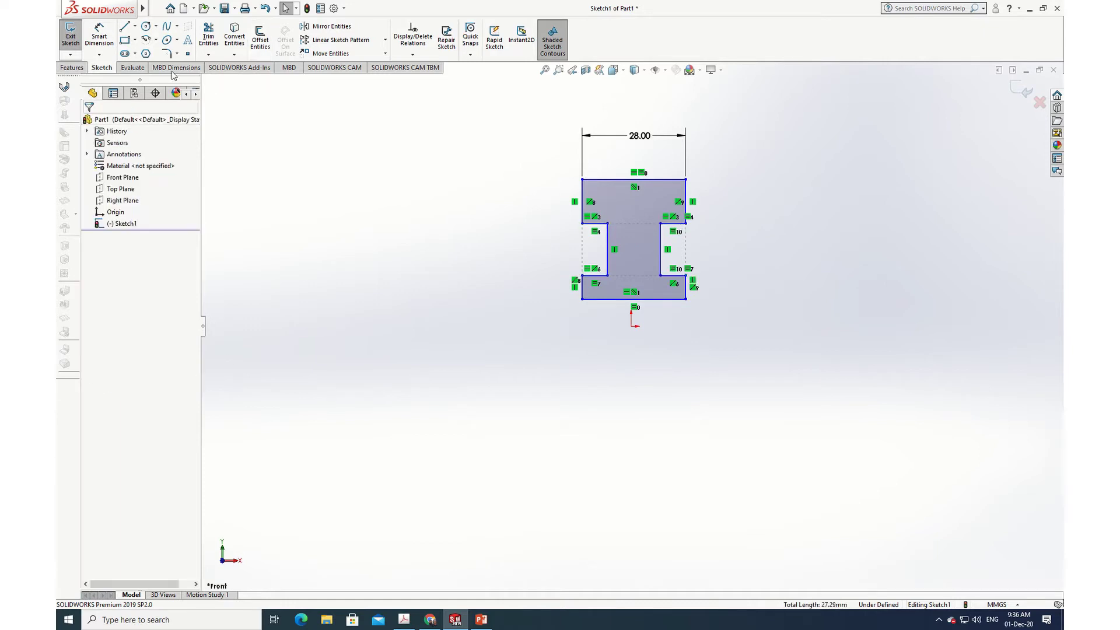
Dimension the left recess depth between the web's vertical edge and the lower flange's outer edge as 3 mm
click(98, 40)
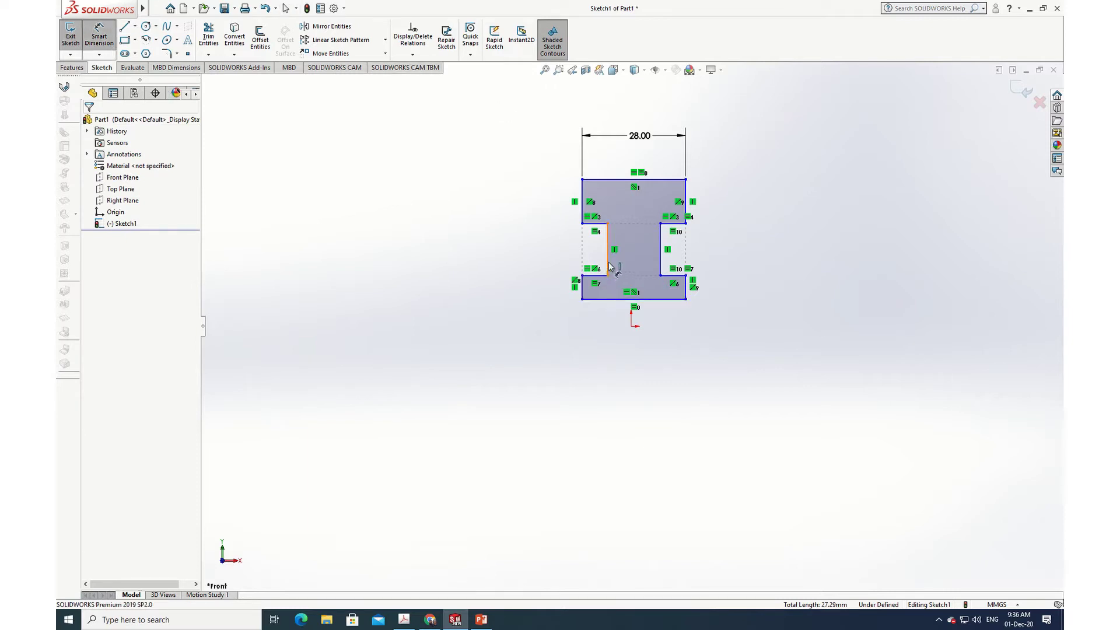
click(609, 266)
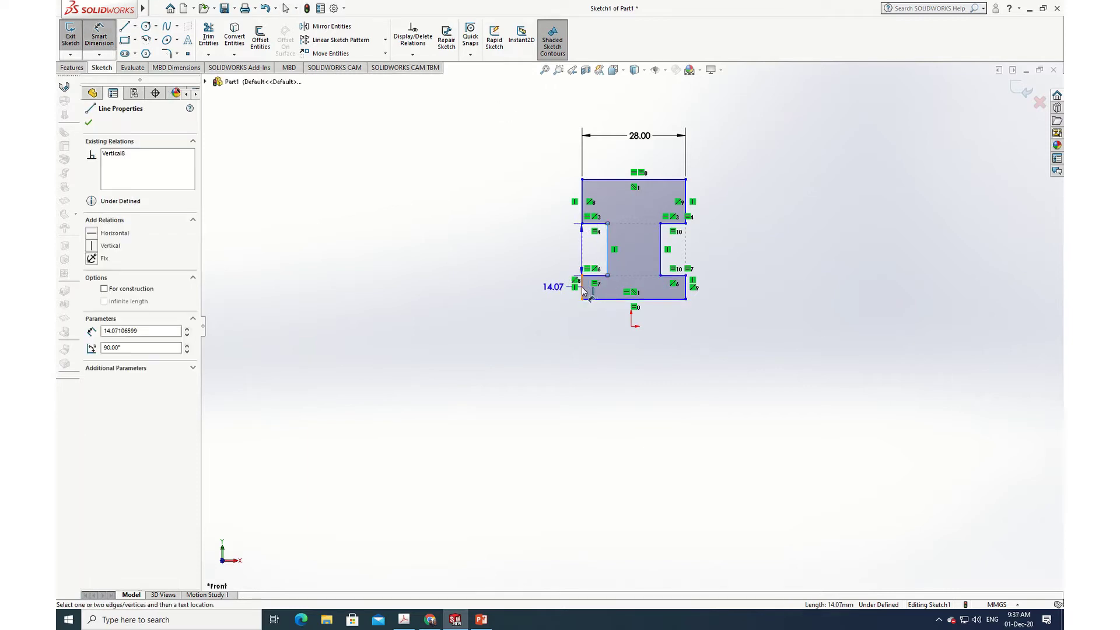
click(555, 256)
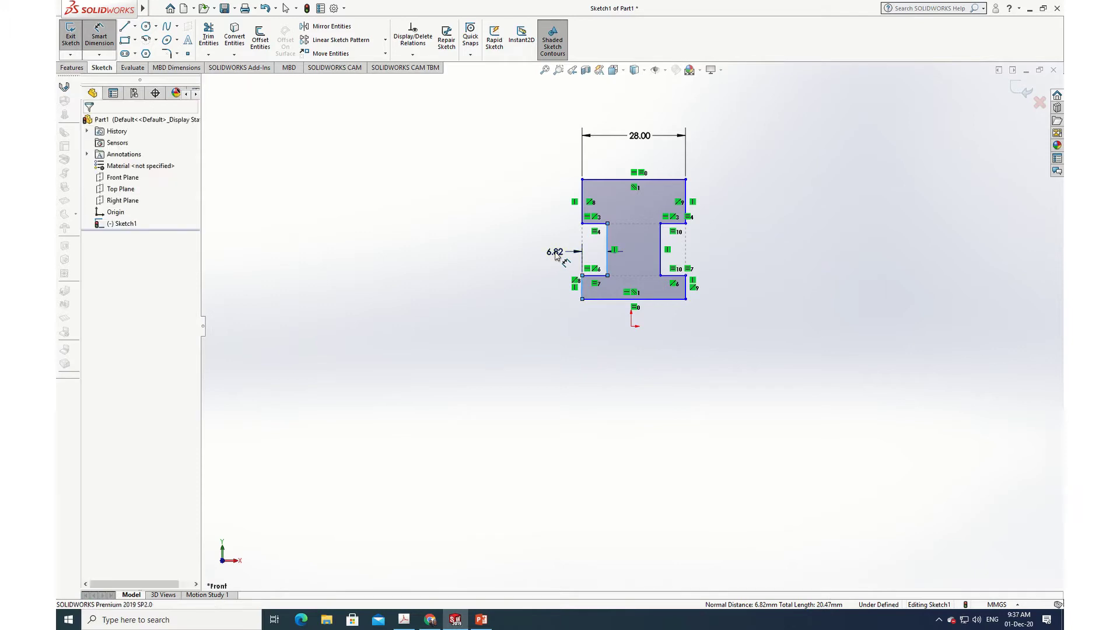
text(3)
key(Return)
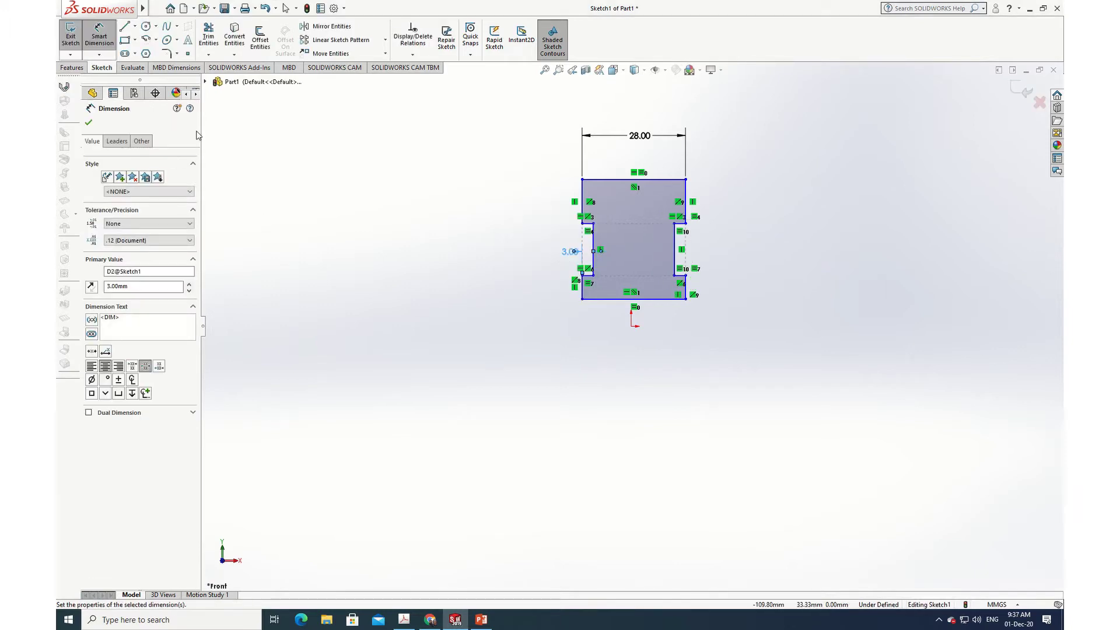
click(88, 122)
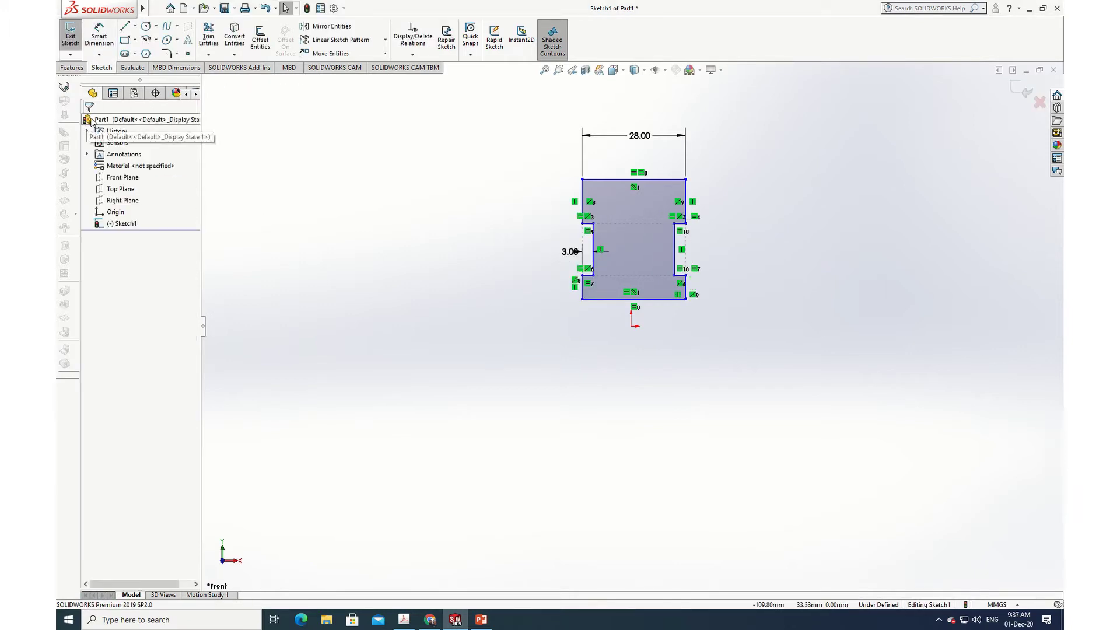
Switch to the caster drawing in Adobe Acrobat Pro to check the wheel's dimensions, and return to SOLIDWORKS
click(404, 619)
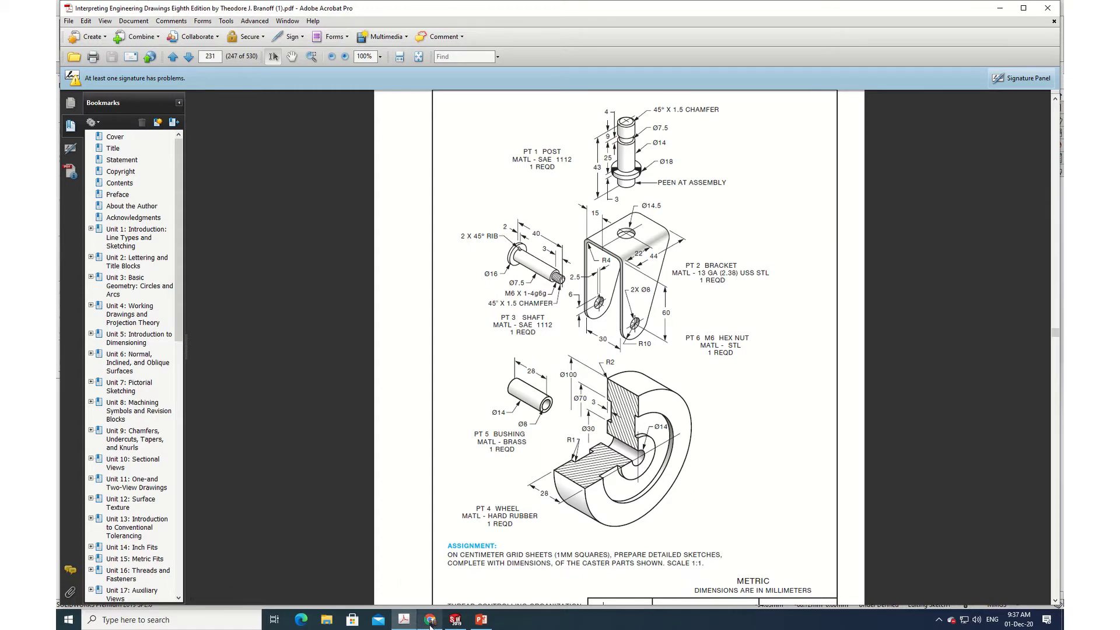
click(480, 621)
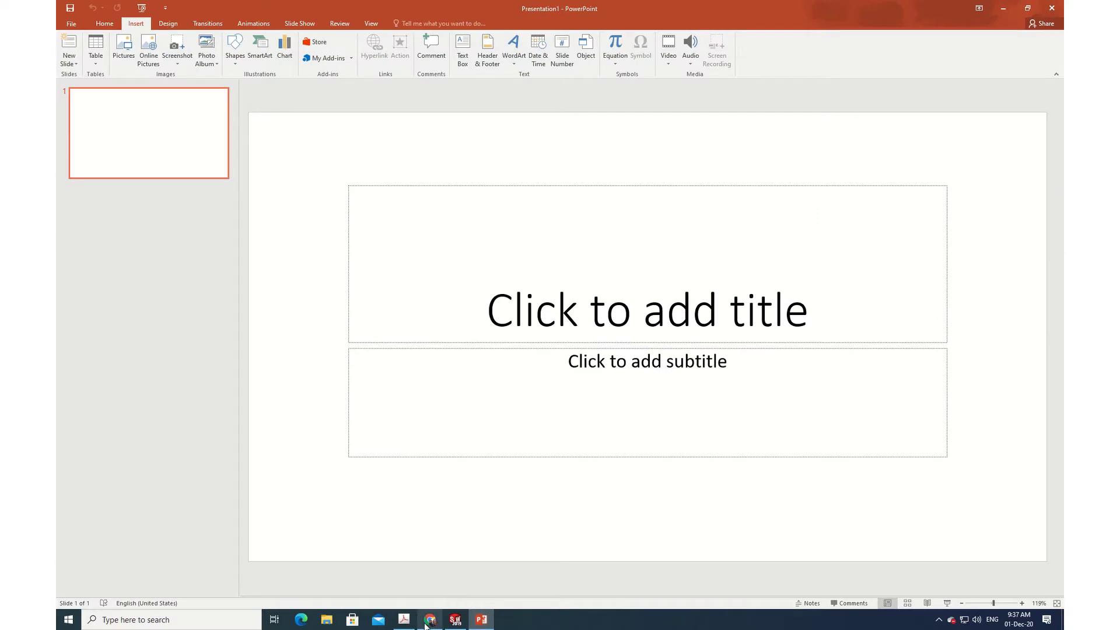
click(455, 619)
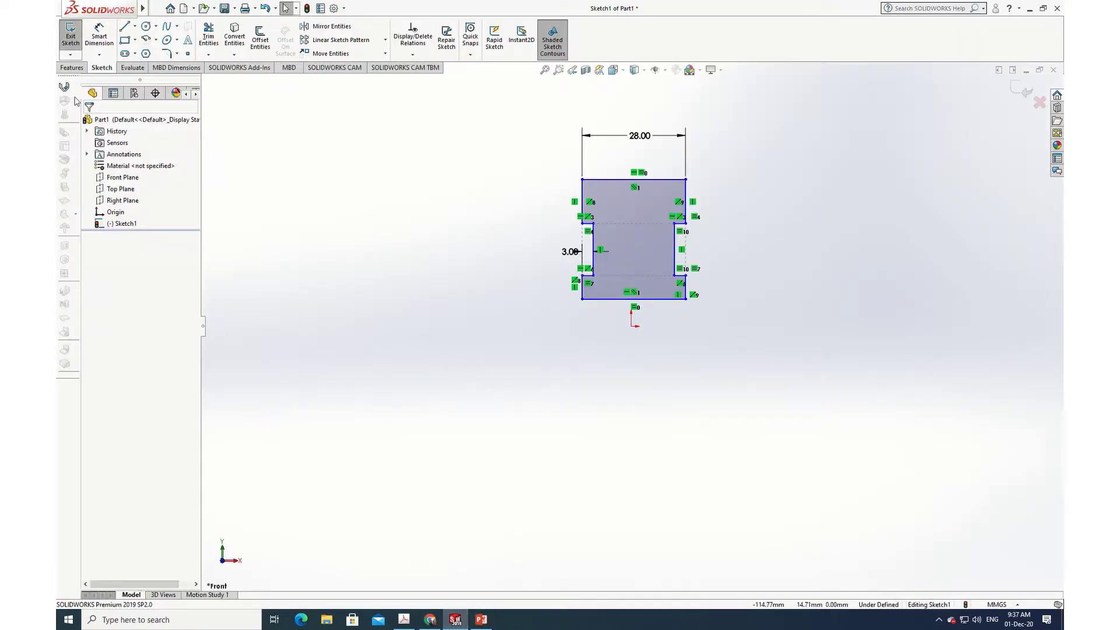
Dimension the vertical distance from the origin to the profile's bottom edge as 7 mm
click(97, 31)
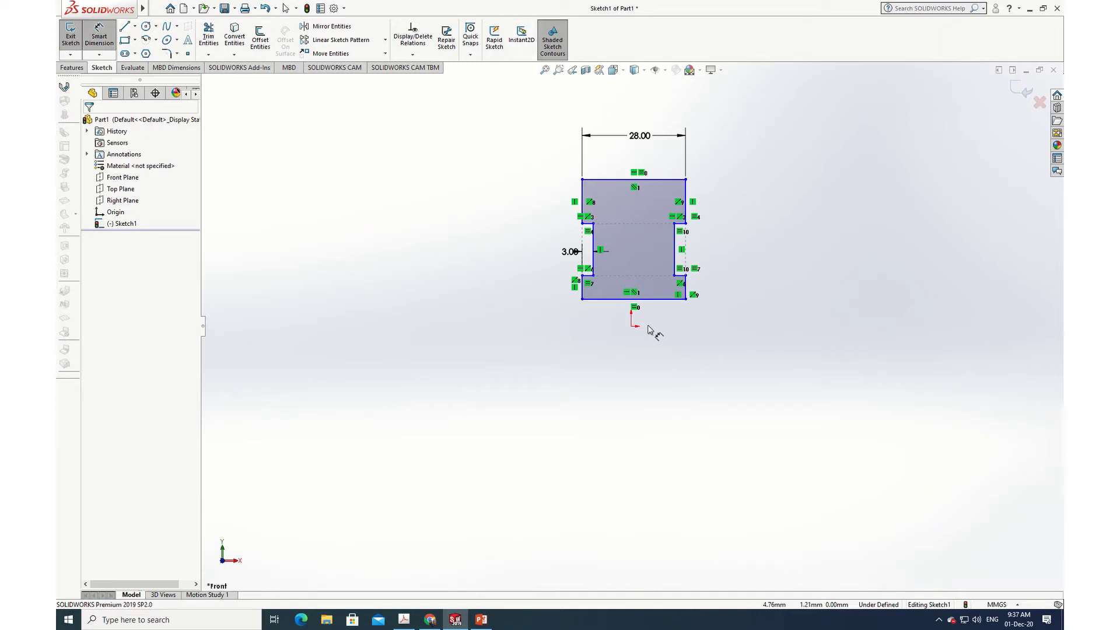
click(632, 328)
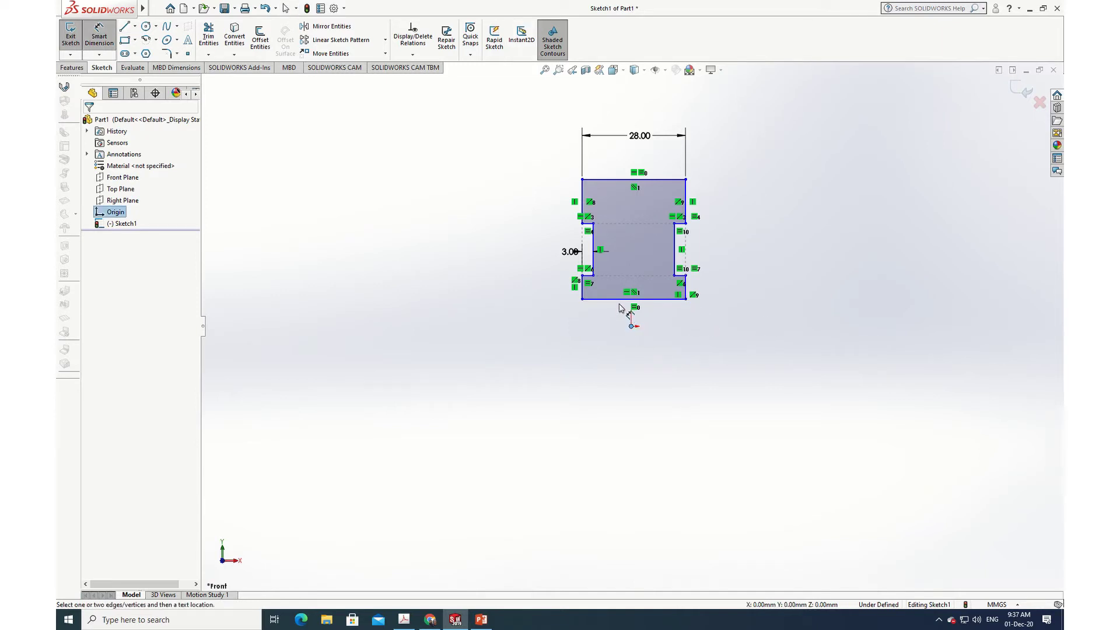
click(641, 299)
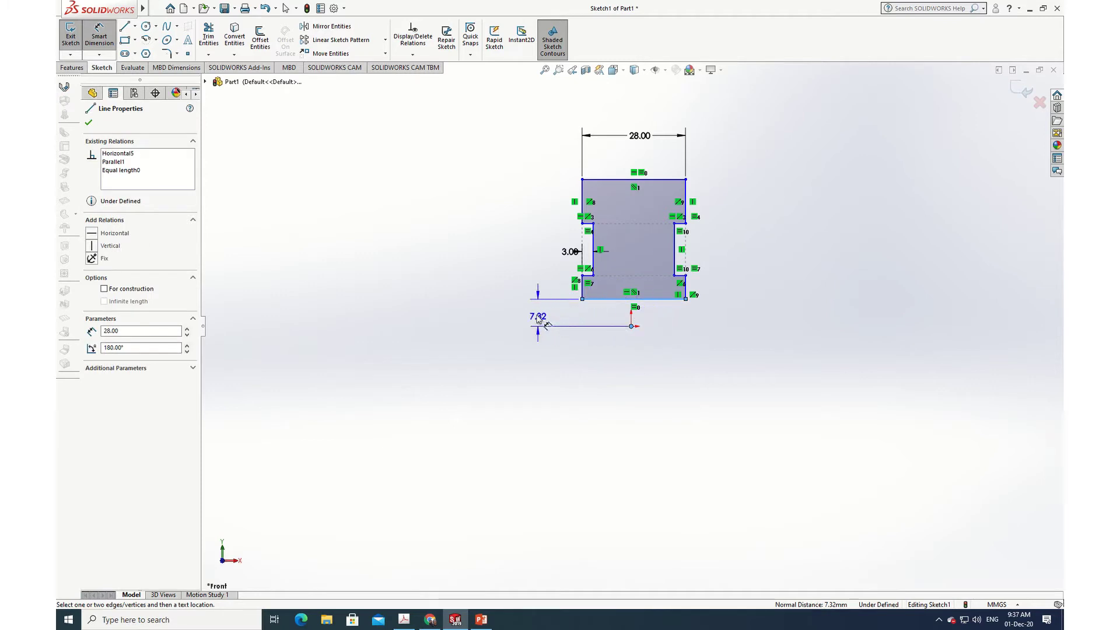
click(535, 317)
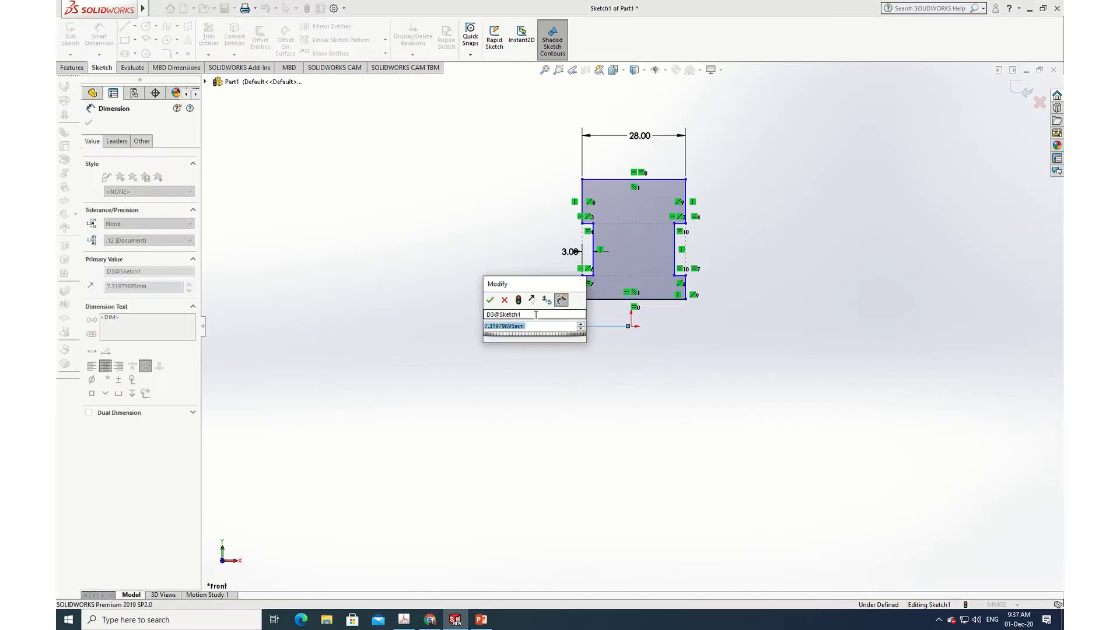
text(7)
key(Return)
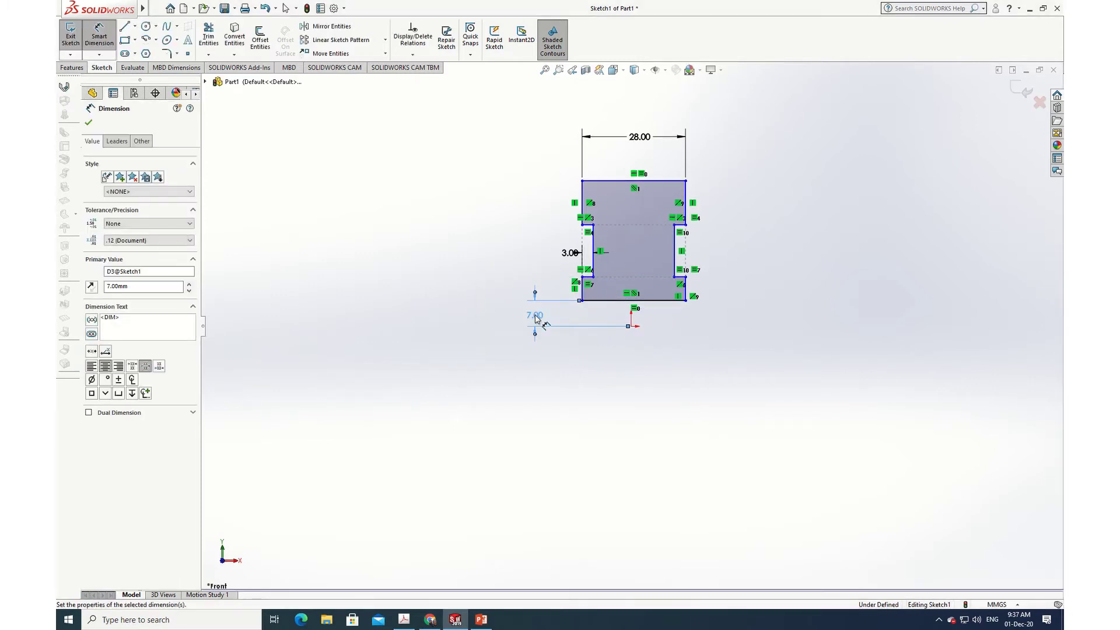
click(88, 124)
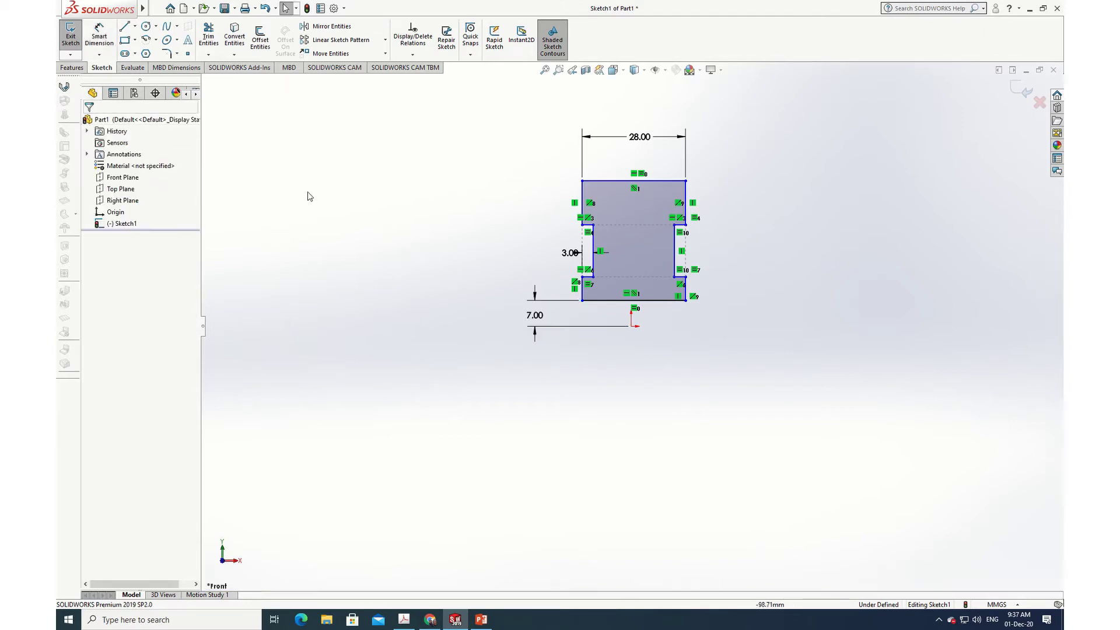
Check the wheel drawing in Adobe Acrobat Pro, return to SOLIDWORKS, and dimension the lower-left step edge 15 mm above the origin
click(407, 620)
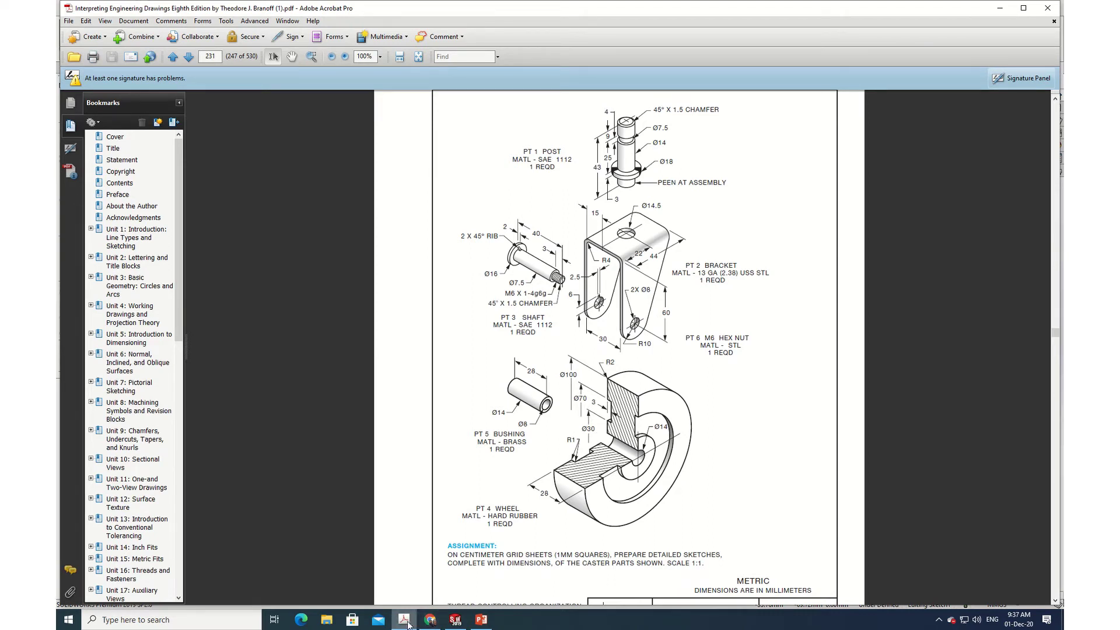
mouse_move(407, 622)
click(410, 597)
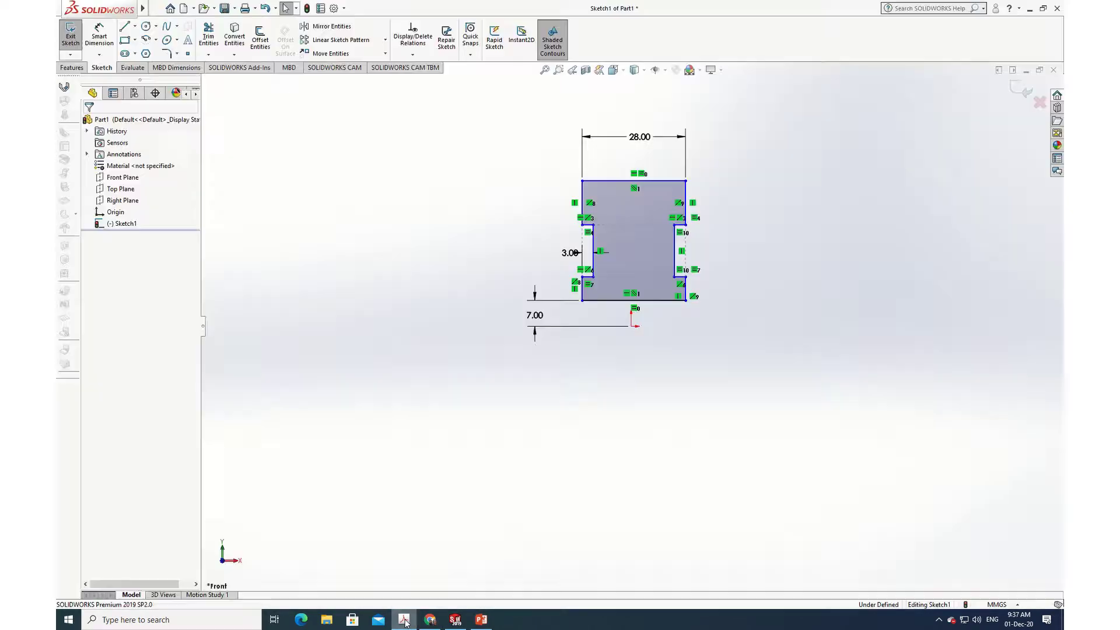
click(103, 36)
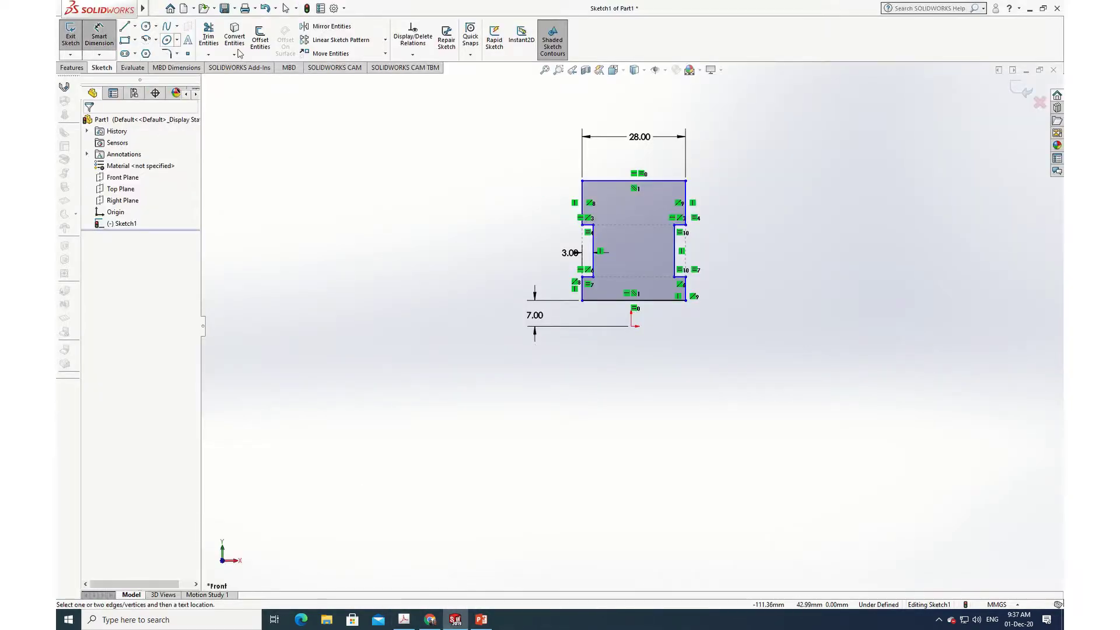
click(631, 326)
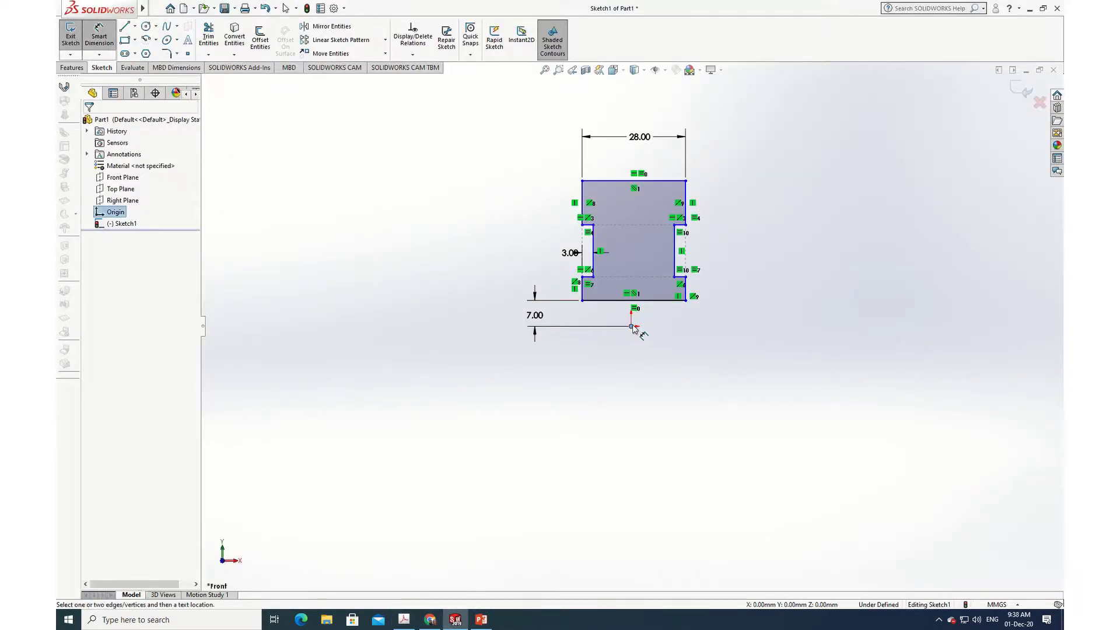
click(587, 275)
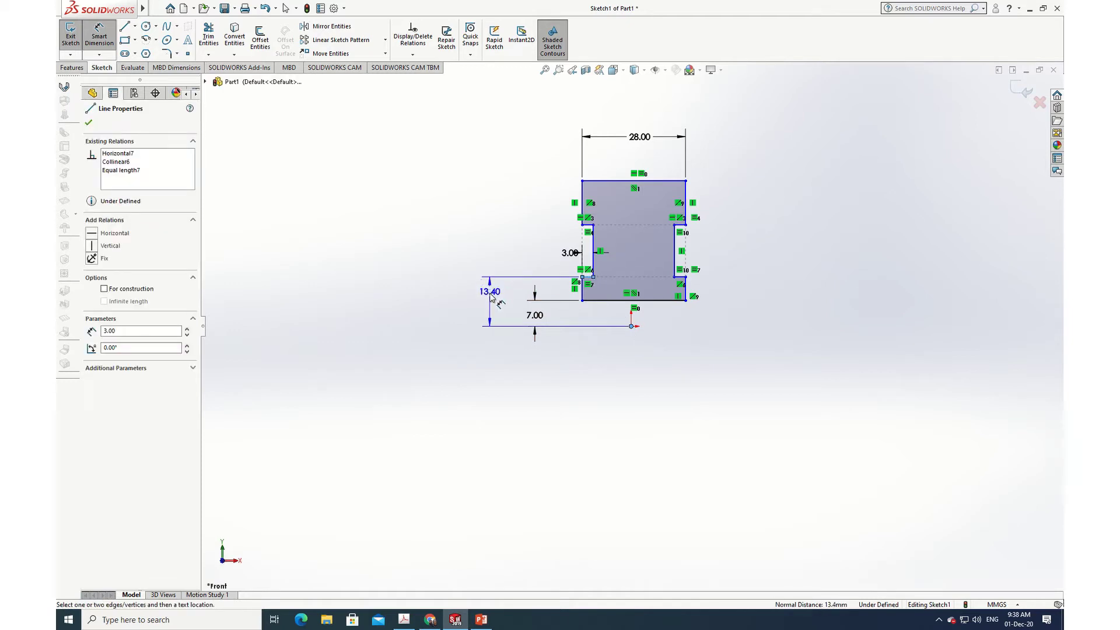
click(491, 307)
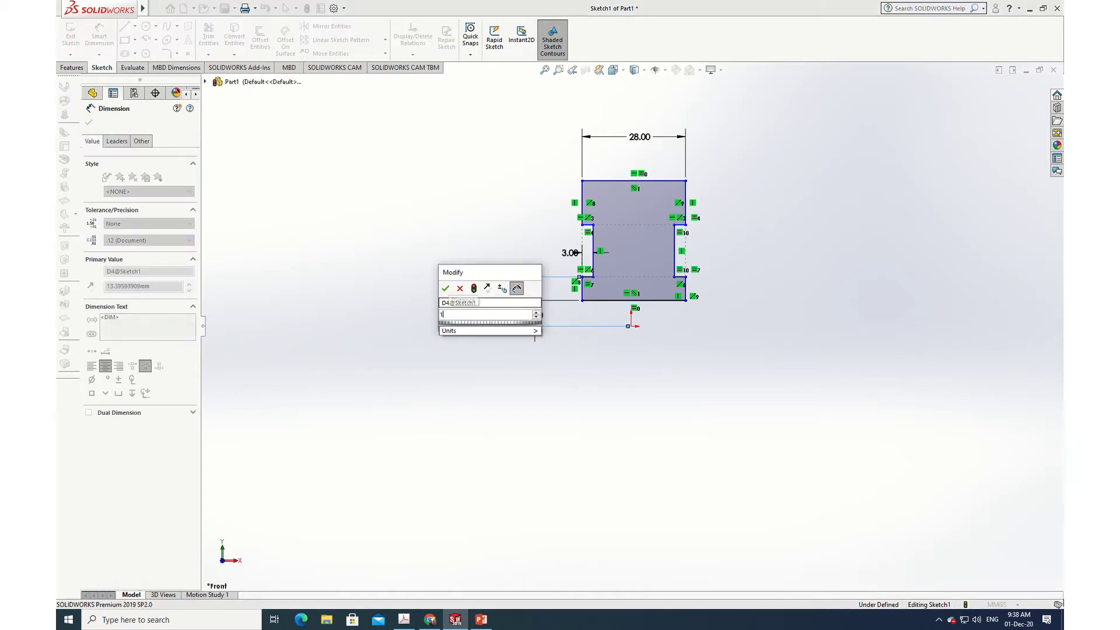
key(Return)
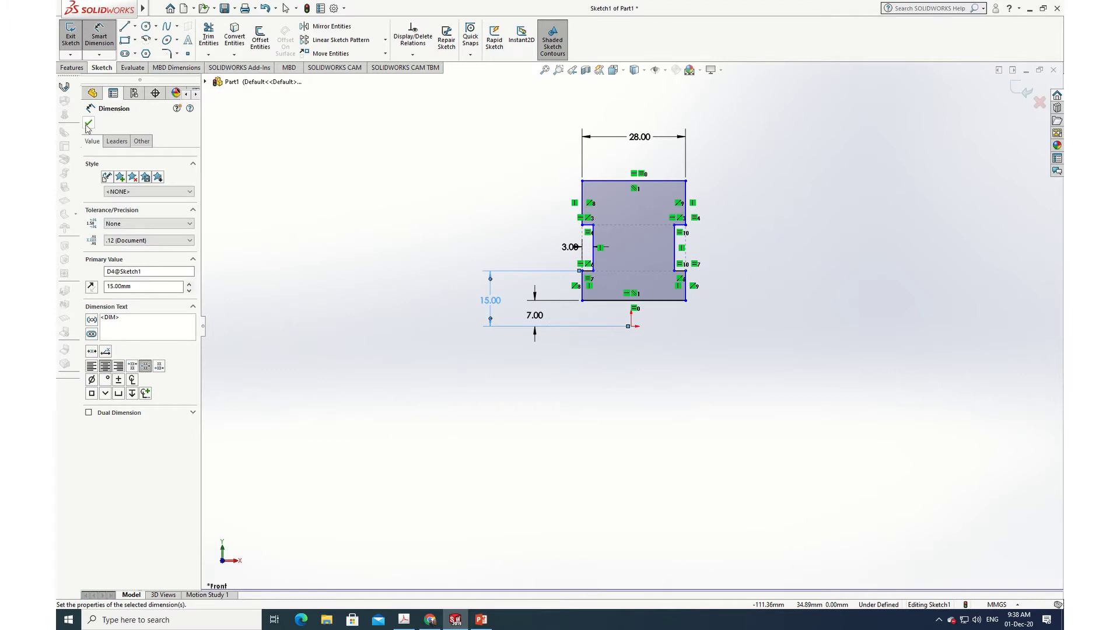
click(88, 123)
Dimension the vertical distance from the origin to the upper-left step edge as 35 mm
click(99, 36)
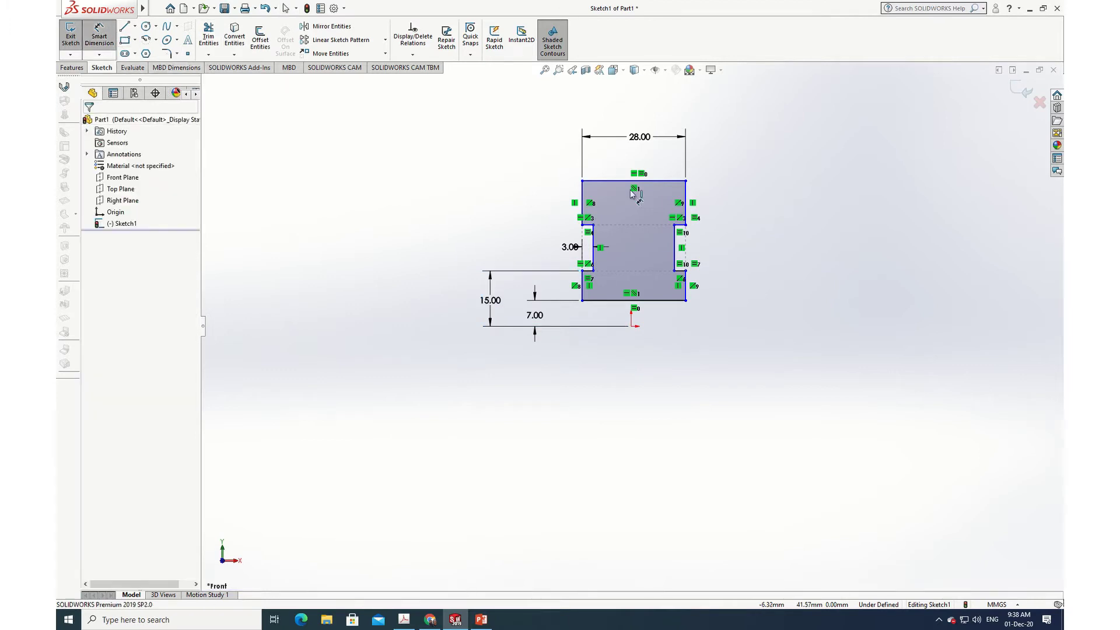
click(631, 326)
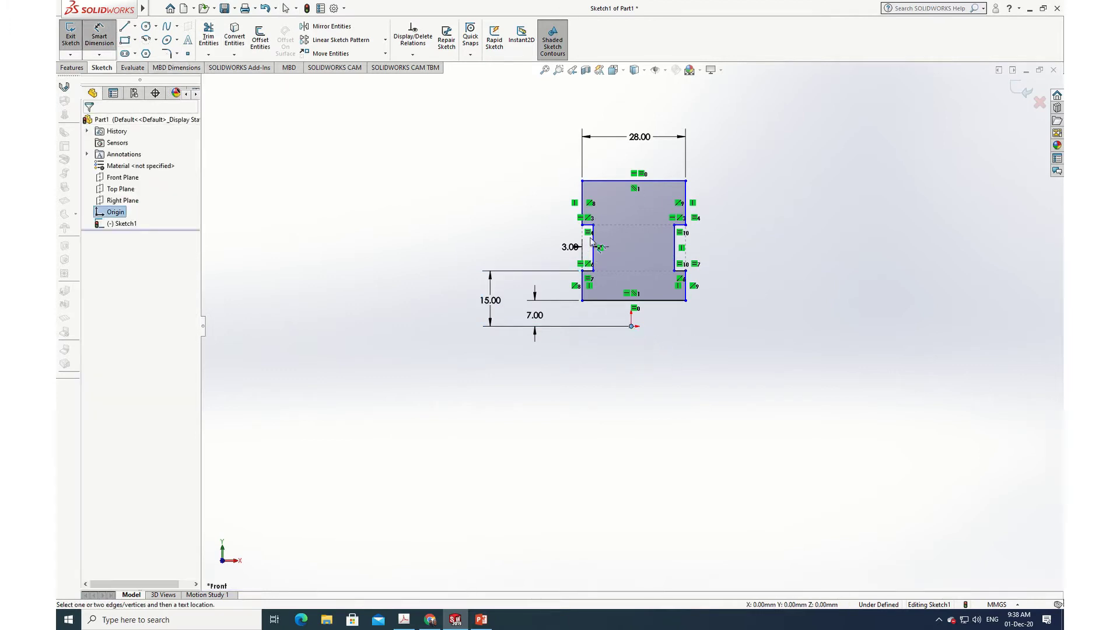
click(589, 227)
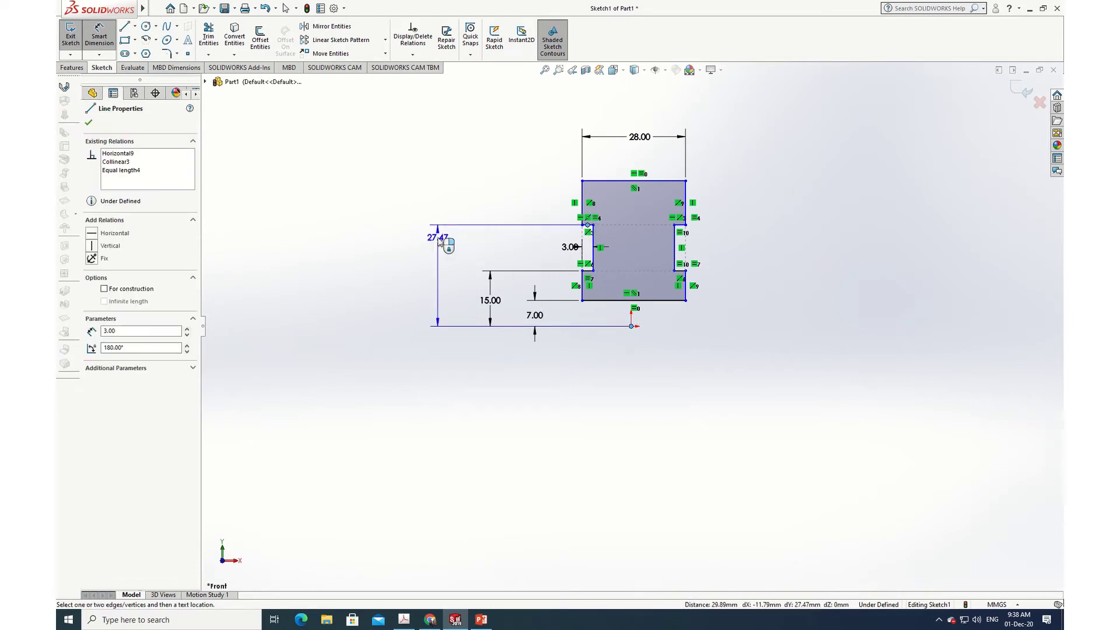
click(440, 273)
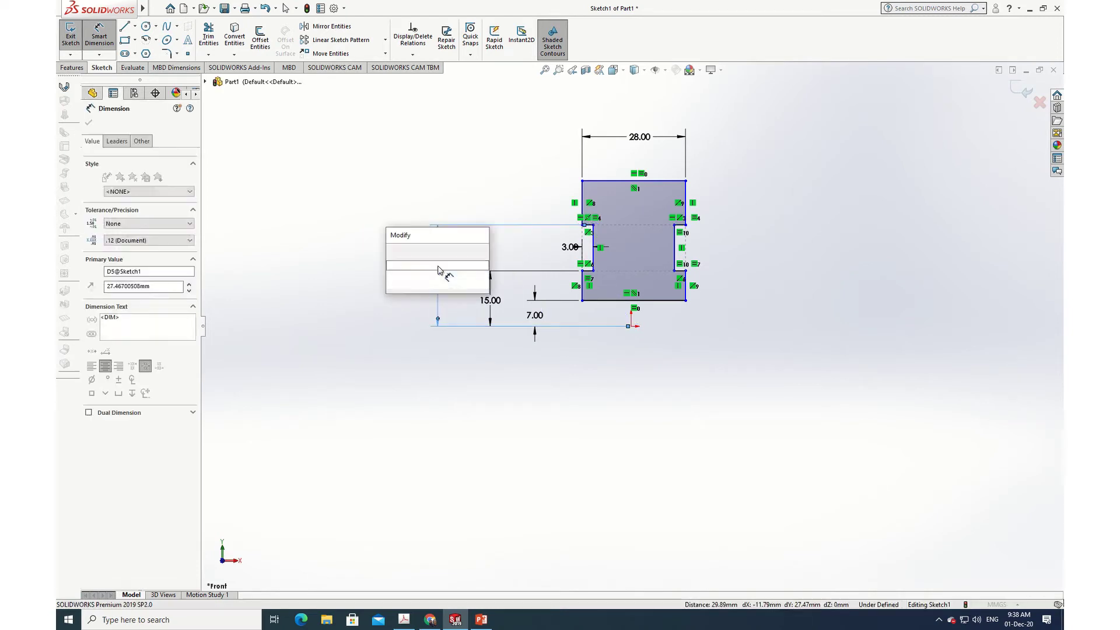
text(35)
key(Return)
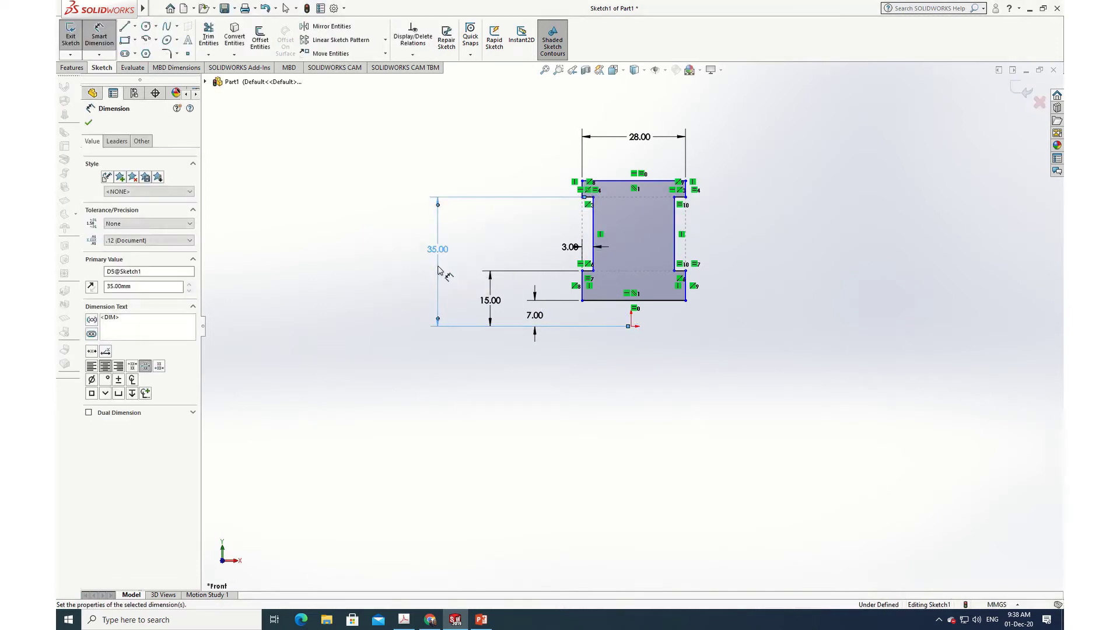
click(86, 123)
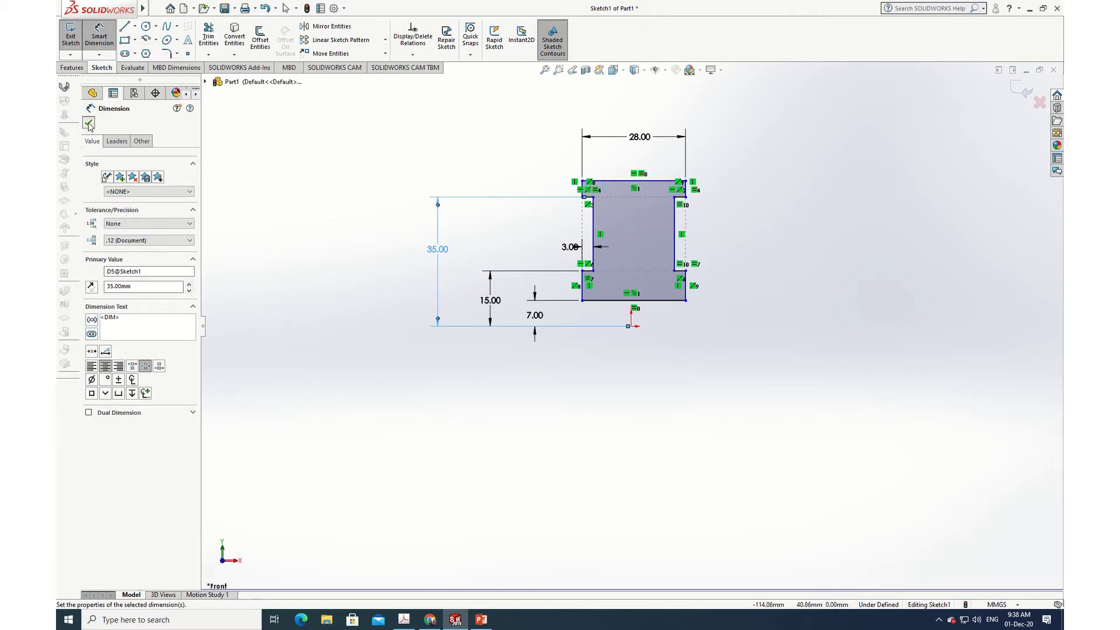
Dimension the vertical distance from the origin to the profile's top edge as 50 mm
click(100, 32)
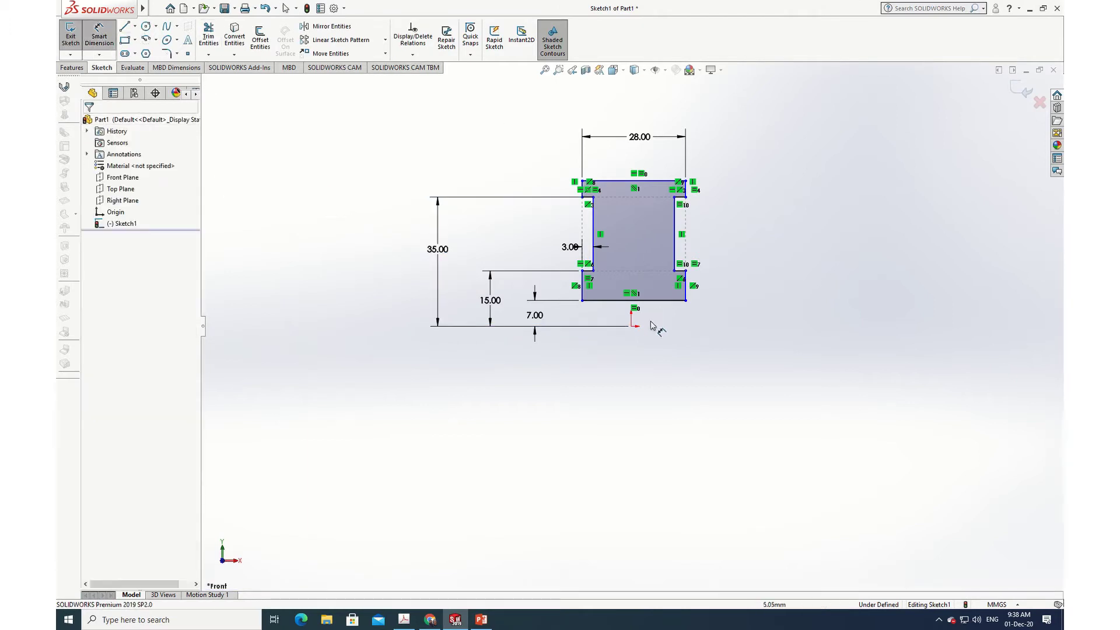
click(632, 328)
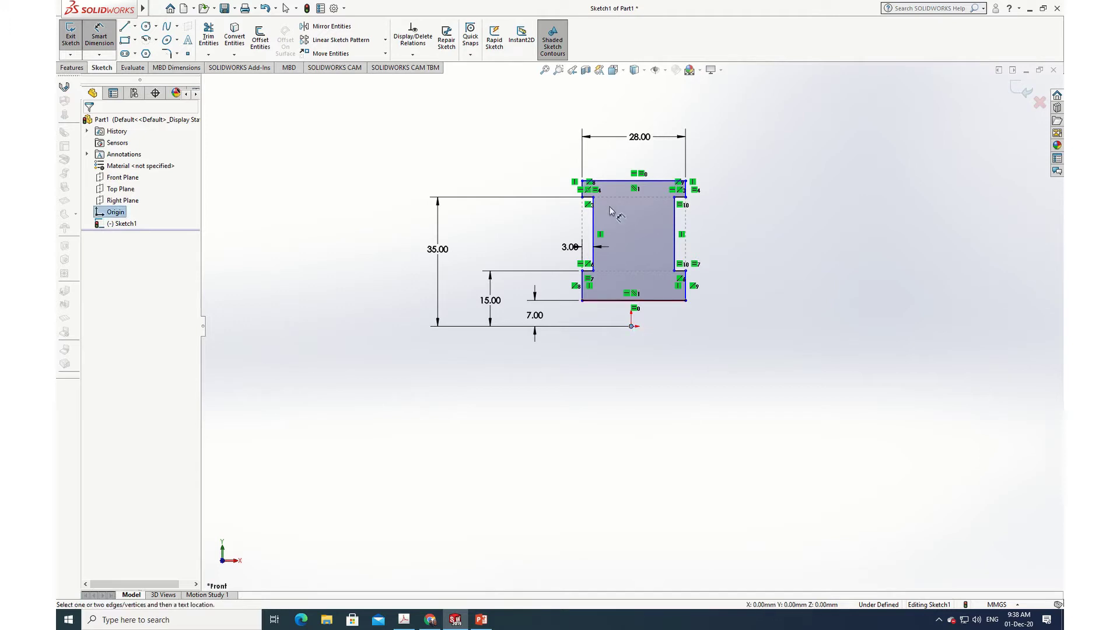
click(665, 181)
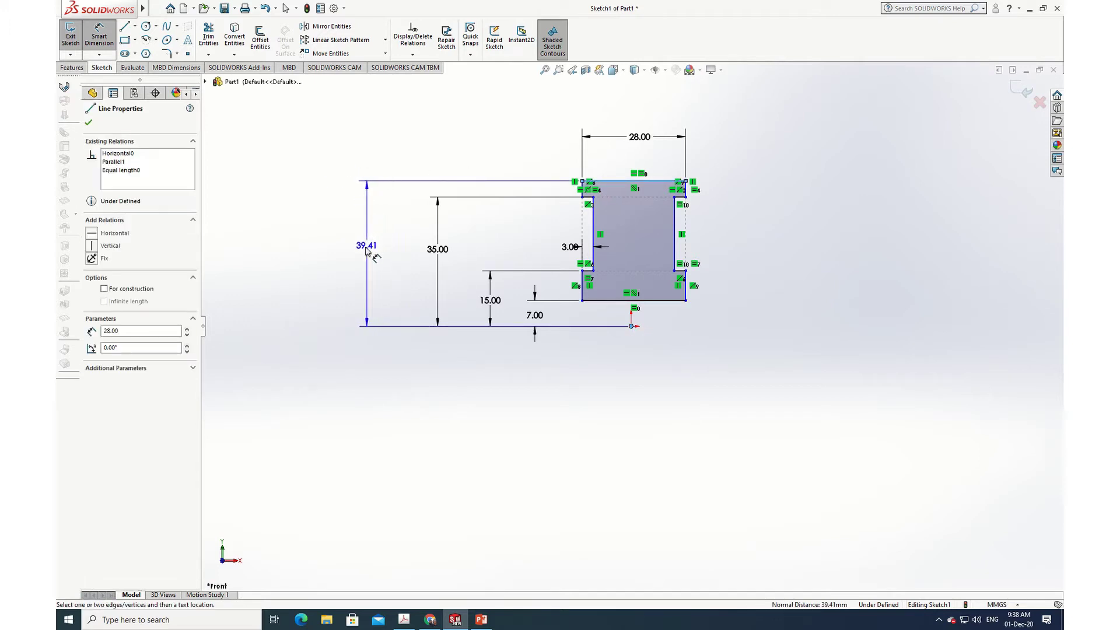
click(366, 248)
text(50)
key(Return)
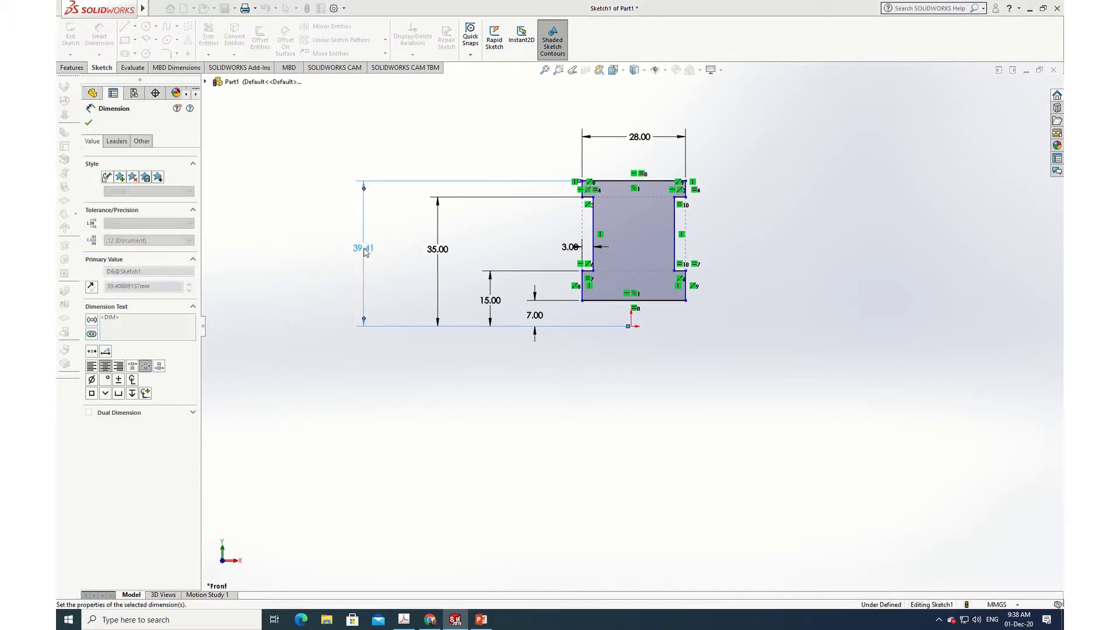
click(88, 122)
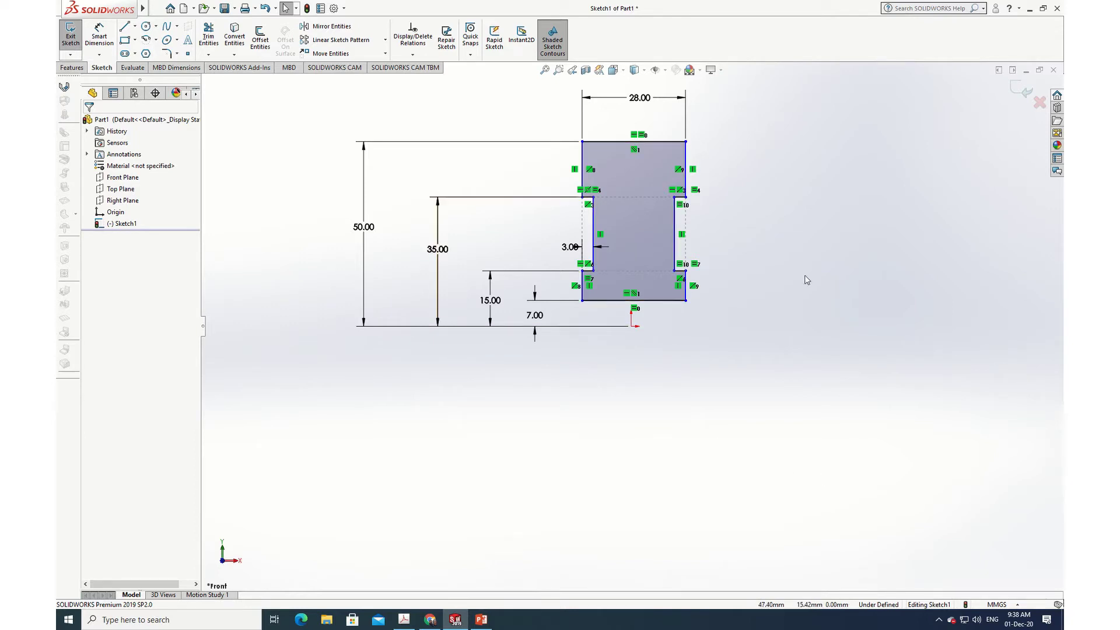
Run Fully Define Sketch on all entities in the sketch, calculating both relations and dimensions
click(413, 57)
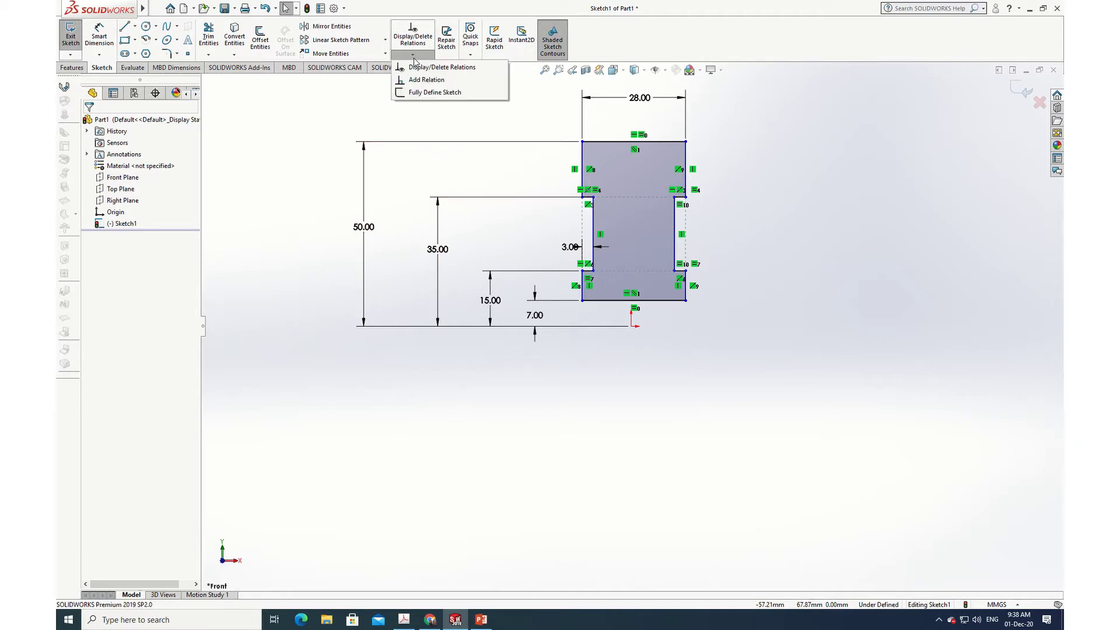
click(434, 94)
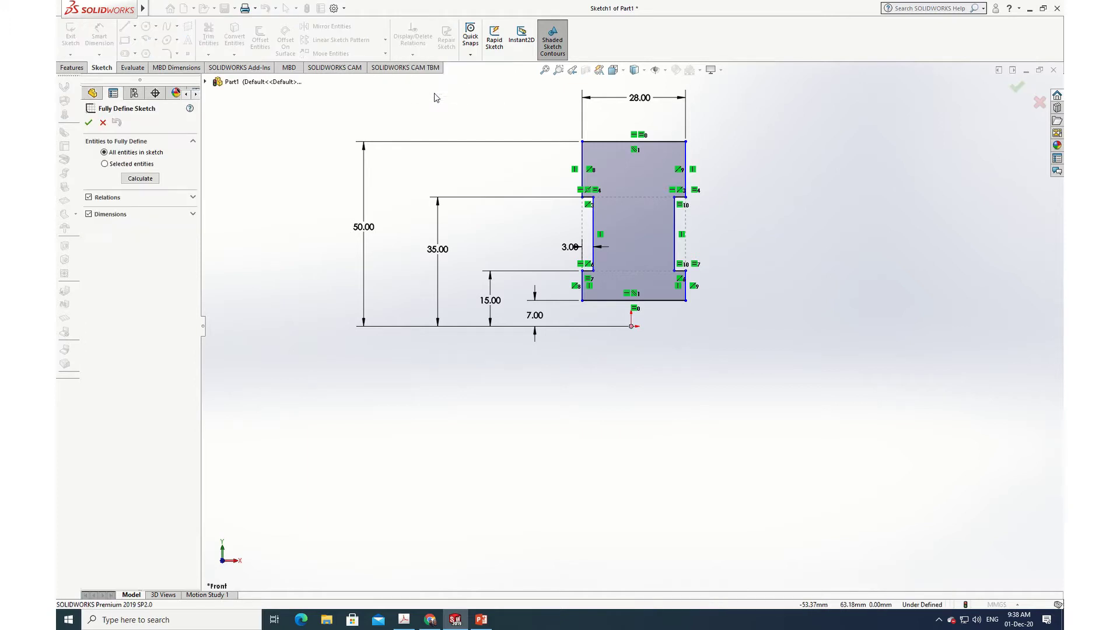
click(146, 182)
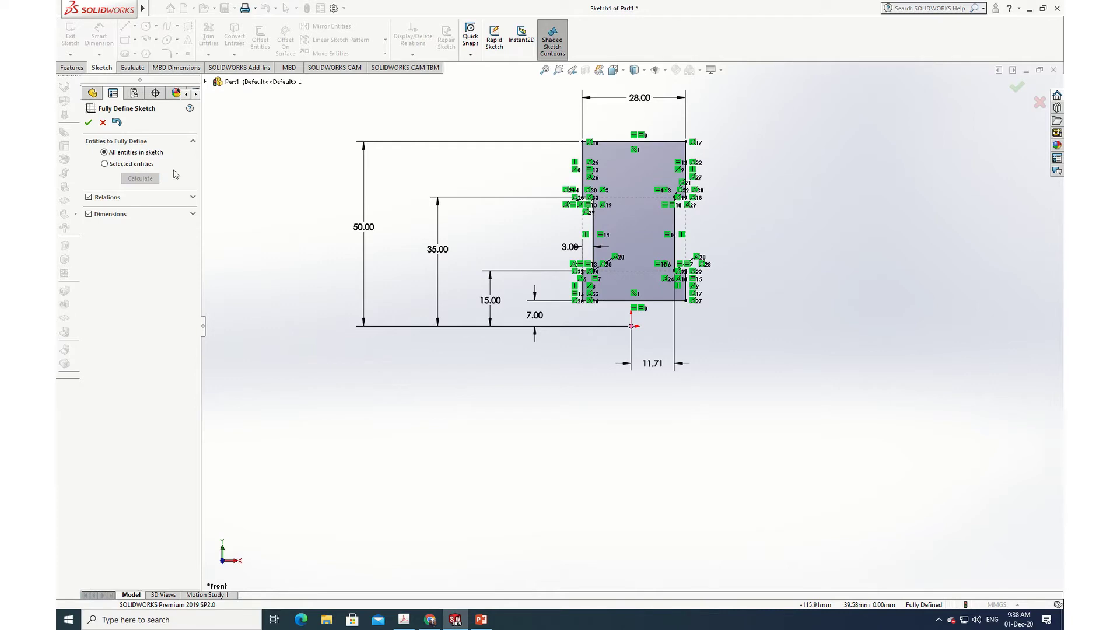
click(88, 123)
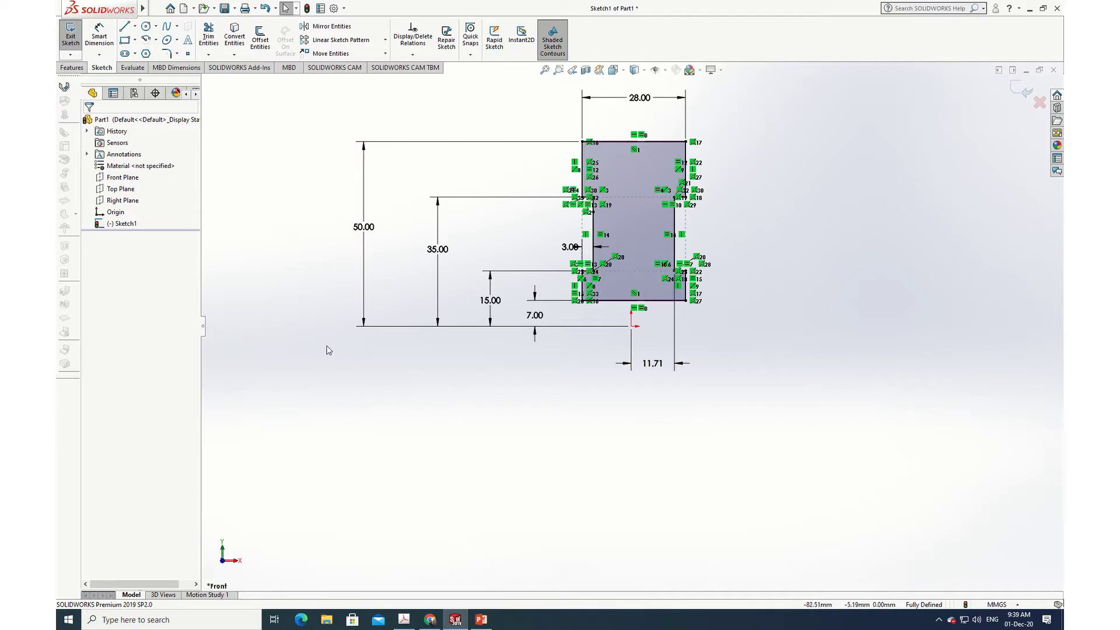
Sketch a horizontal centerline about 39 mm long from the origin toward the left, below the profile
click(134, 26)
click(140, 53)
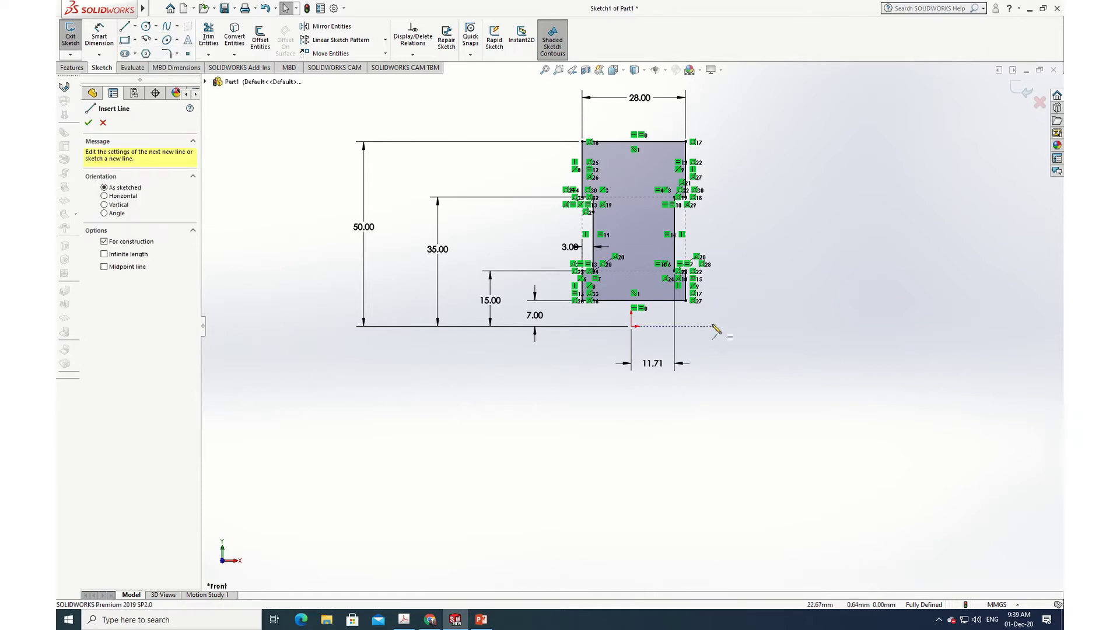
click(631, 326)
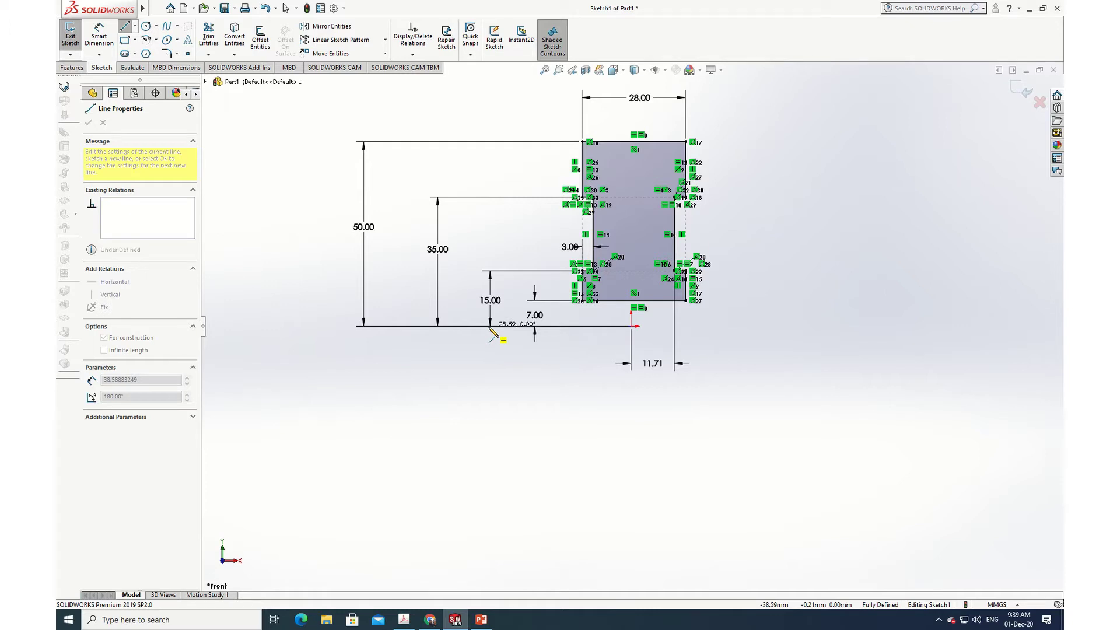
click(489, 326)
key(Escape)
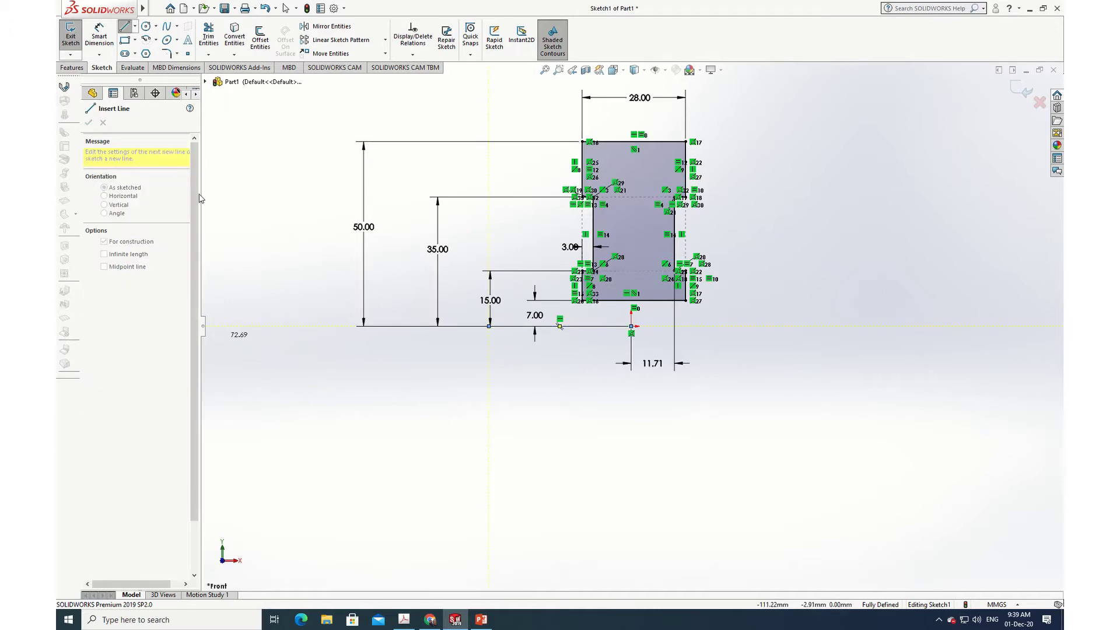
key(Escape)
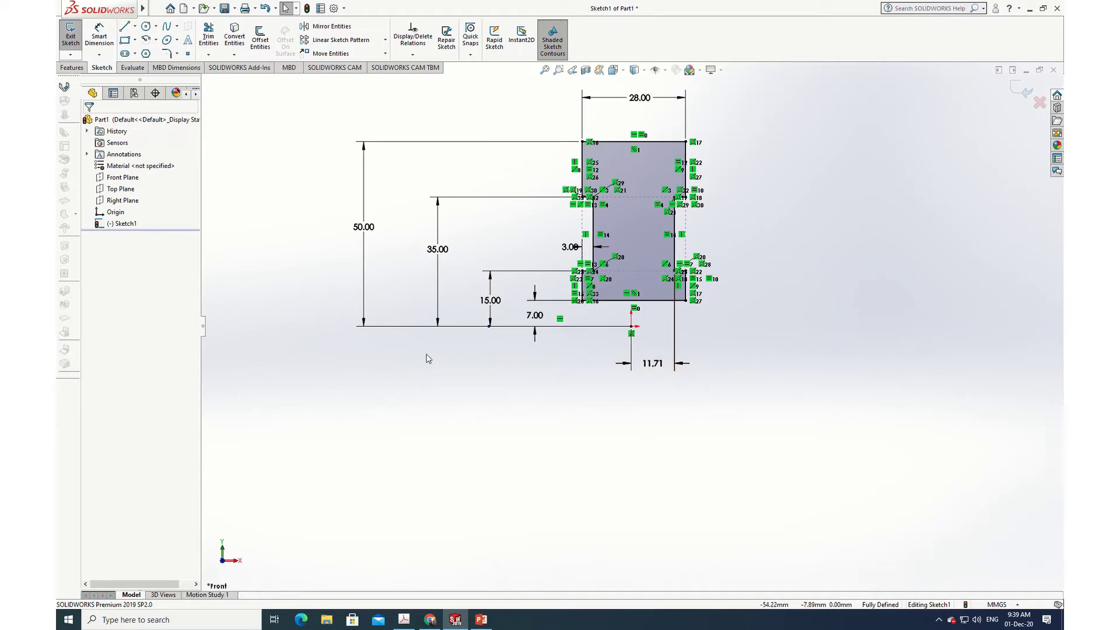
Revolve the I-shaped profile 360 degrees about the horizontal centerline with a Blind end condition to form the solid wheel
click(72, 68)
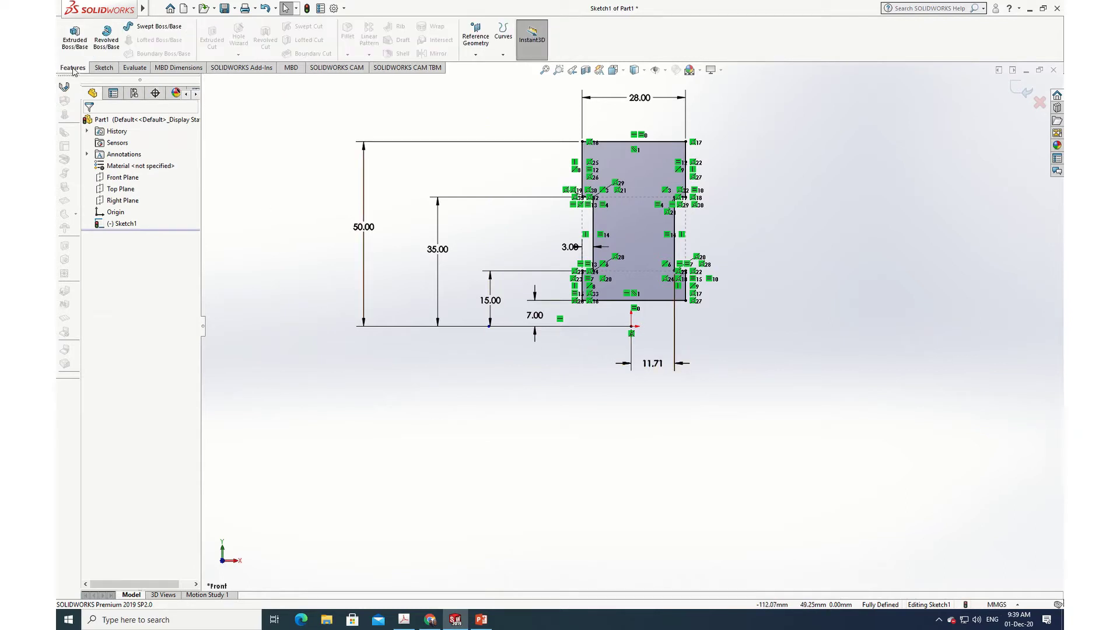
click(104, 39)
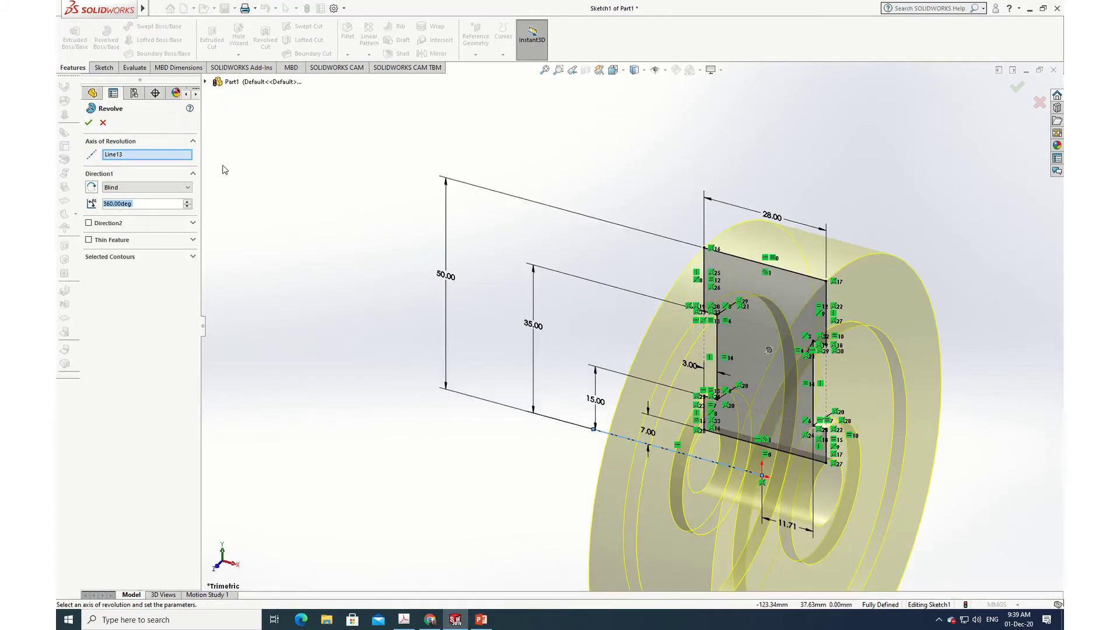
click(89, 124)
scroll(838, 381, up, 1)
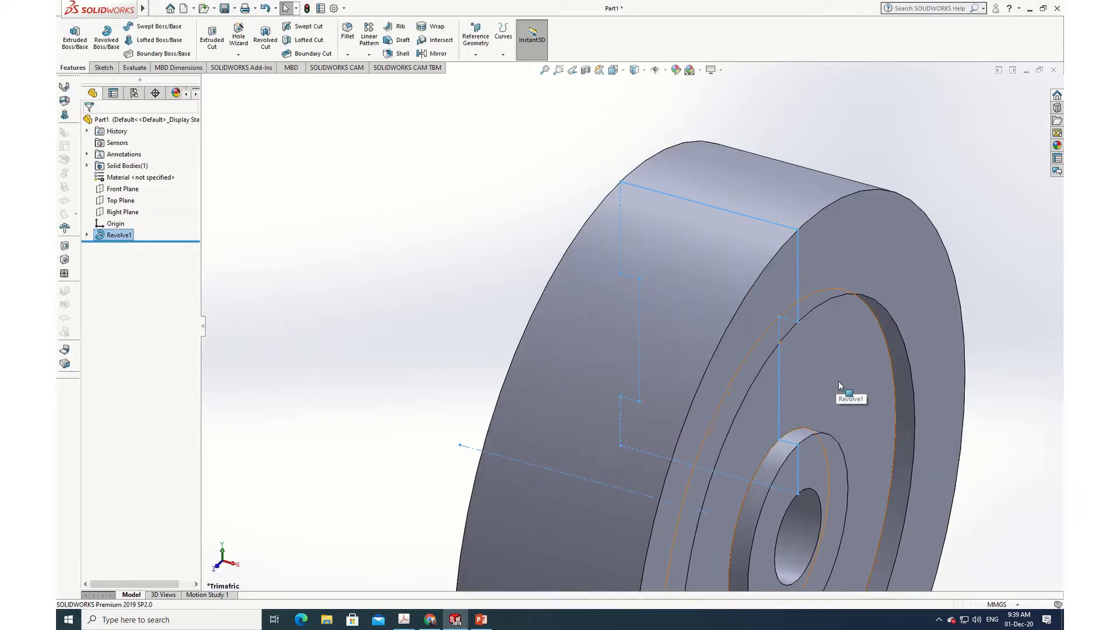
Show the whole wheel in the standard isometric view
scroll(837, 380, down, 3)
scroll(863, 441, down, 1)
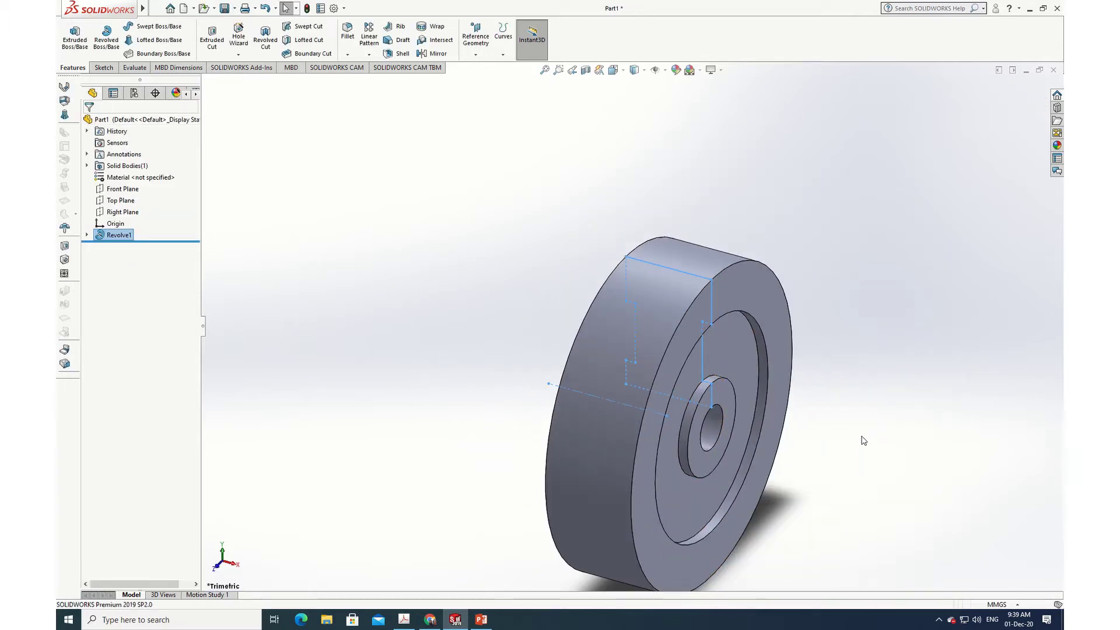
key(space)
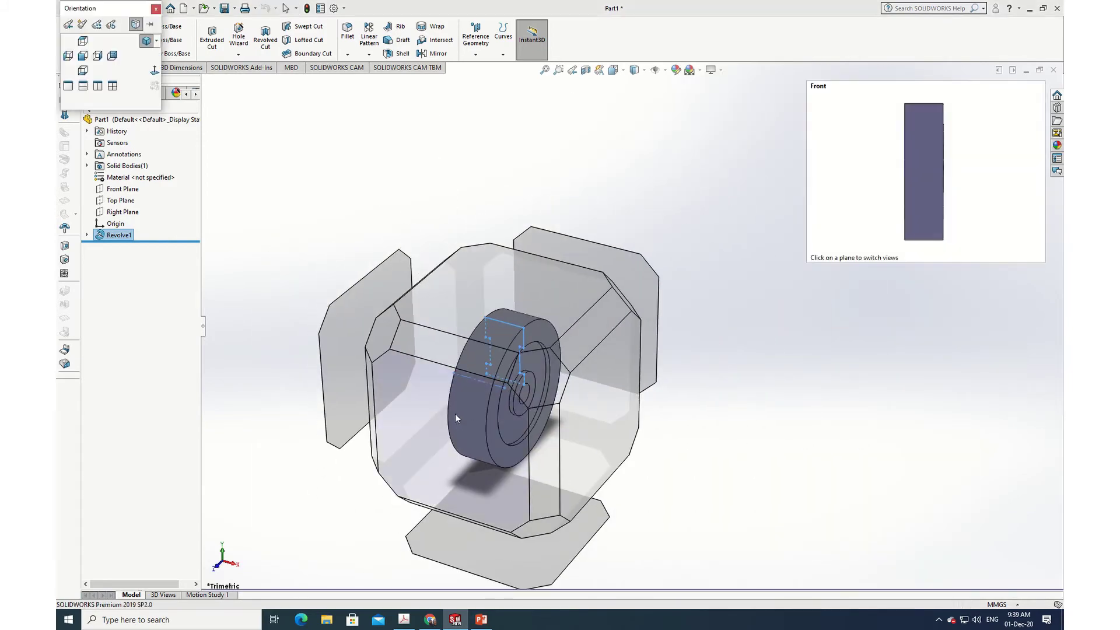
key(ctrl+1)
key(space)
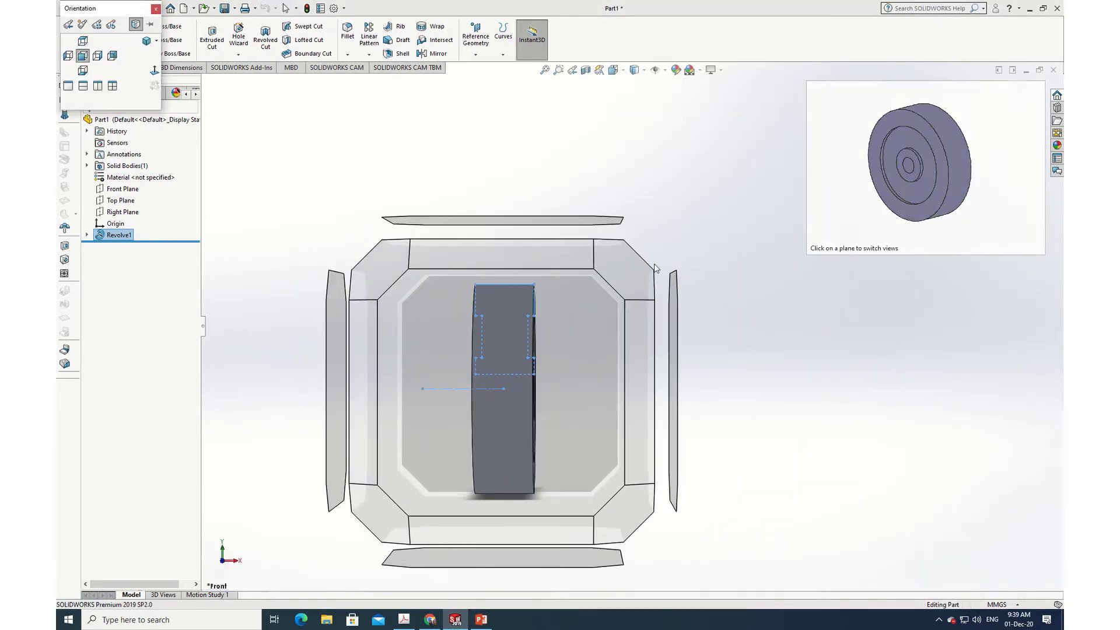
click(638, 283)
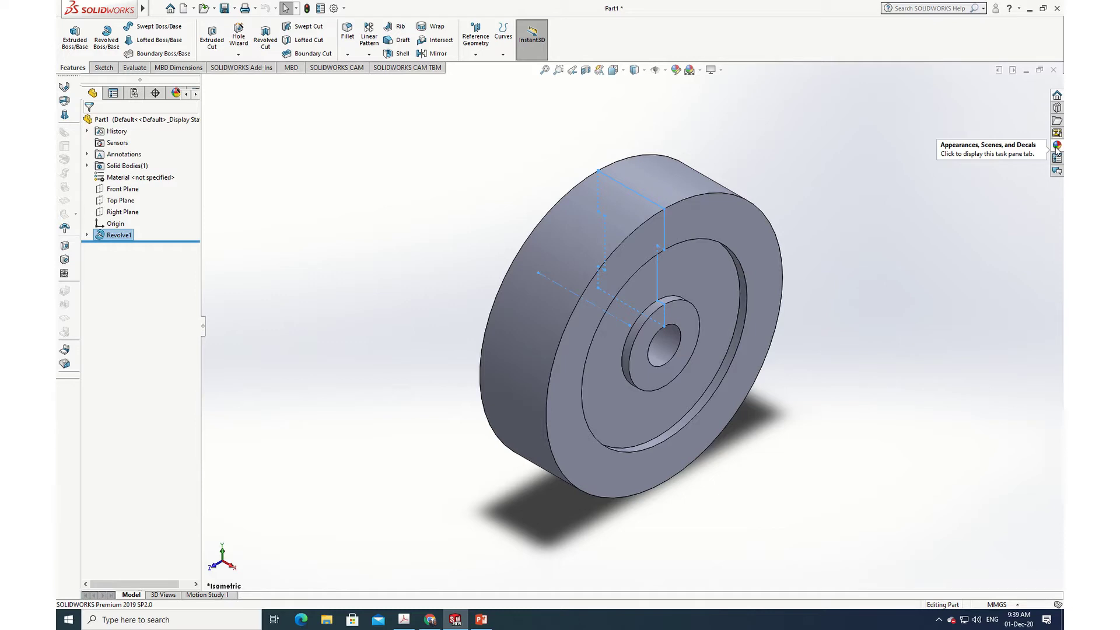
Apply the matte rubber appearance from the Rubber appearances to the entire wheel
click(1057, 145)
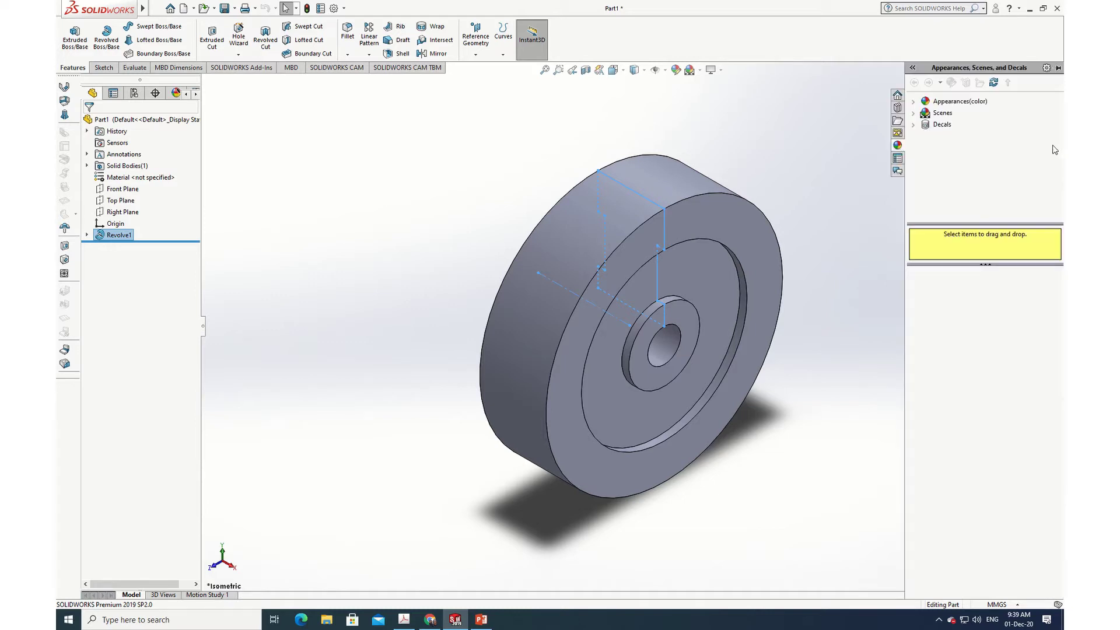
click(914, 103)
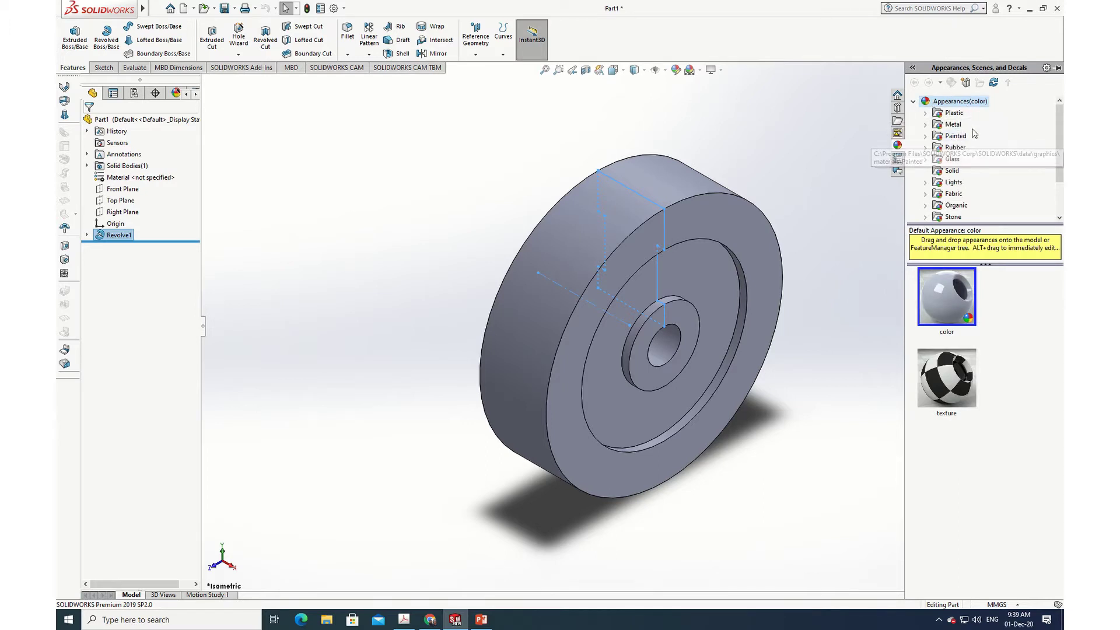
click(948, 149)
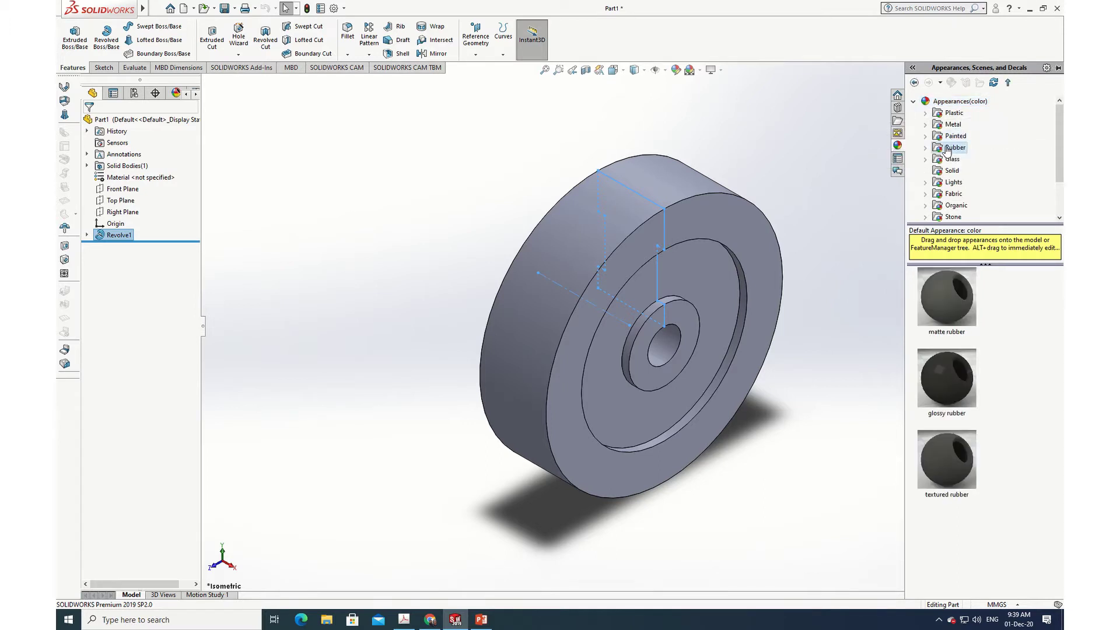
click(924, 148)
click(965, 159)
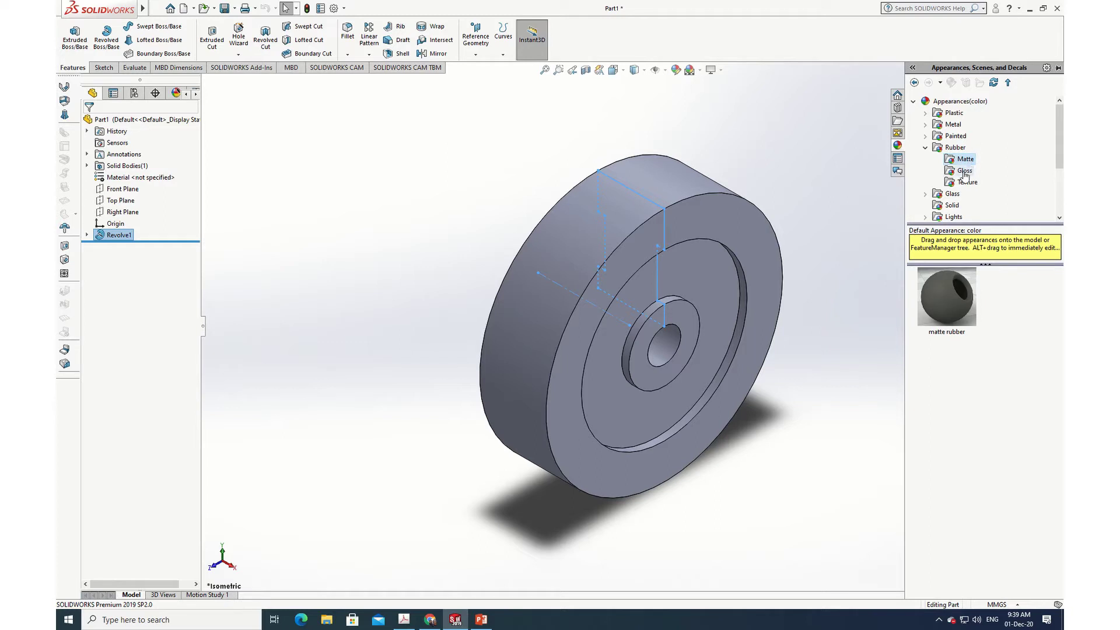
click(965, 173)
click(967, 183)
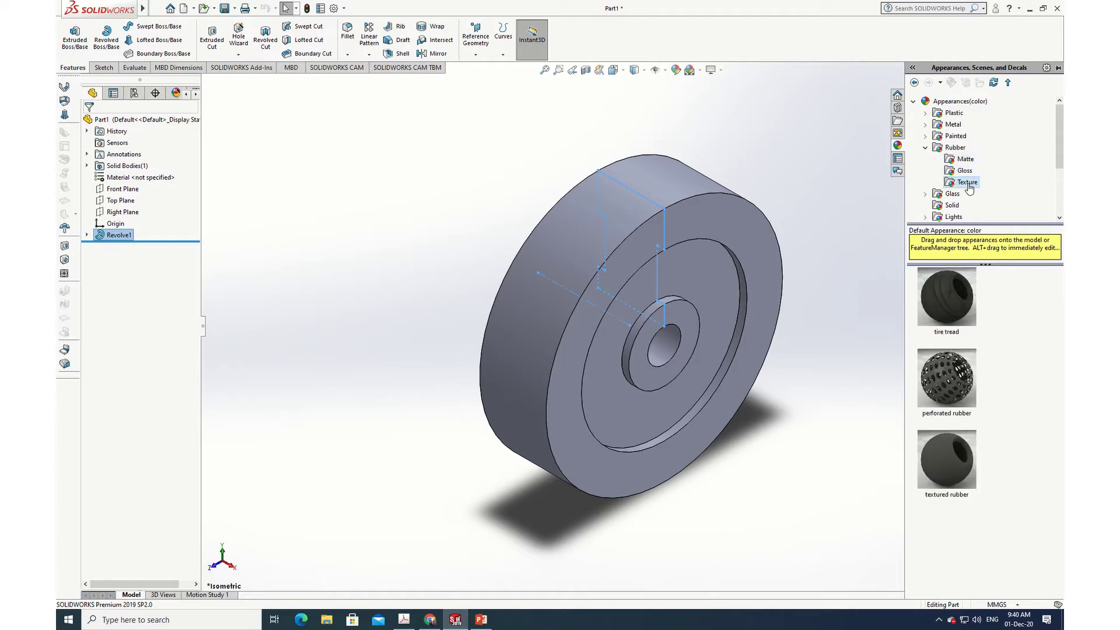
click(957, 162)
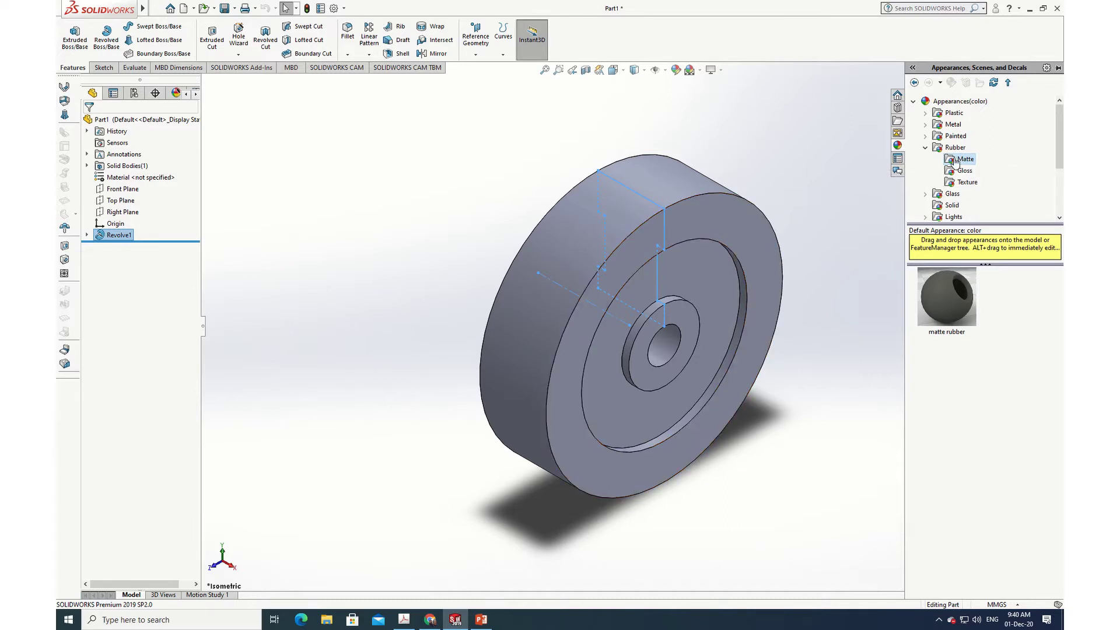
drag(953, 298, 752, 252)
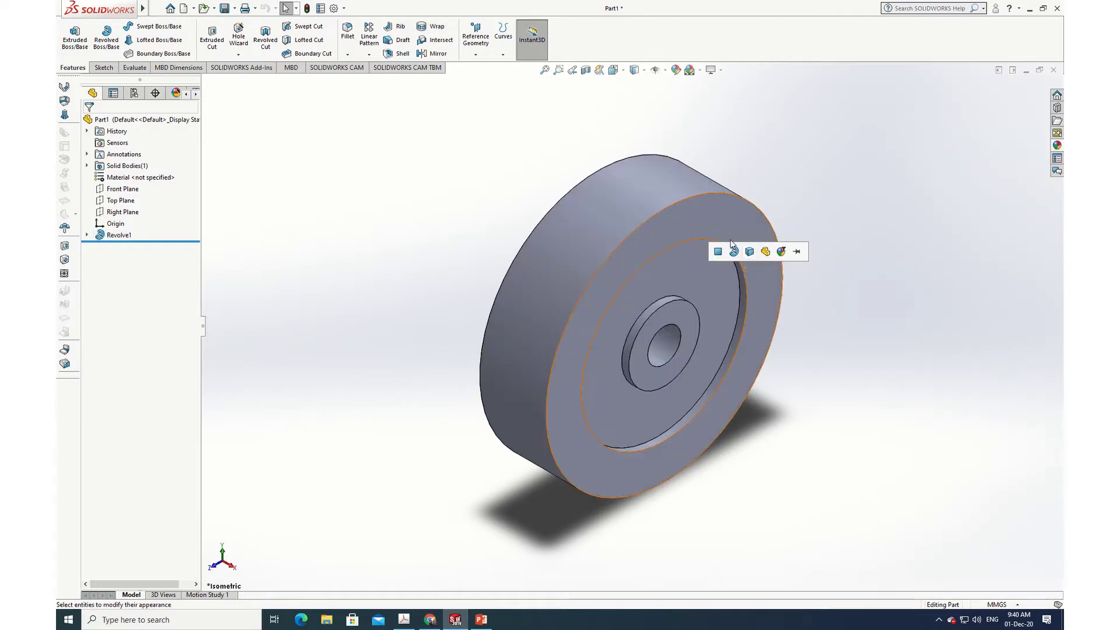
click(782, 253)
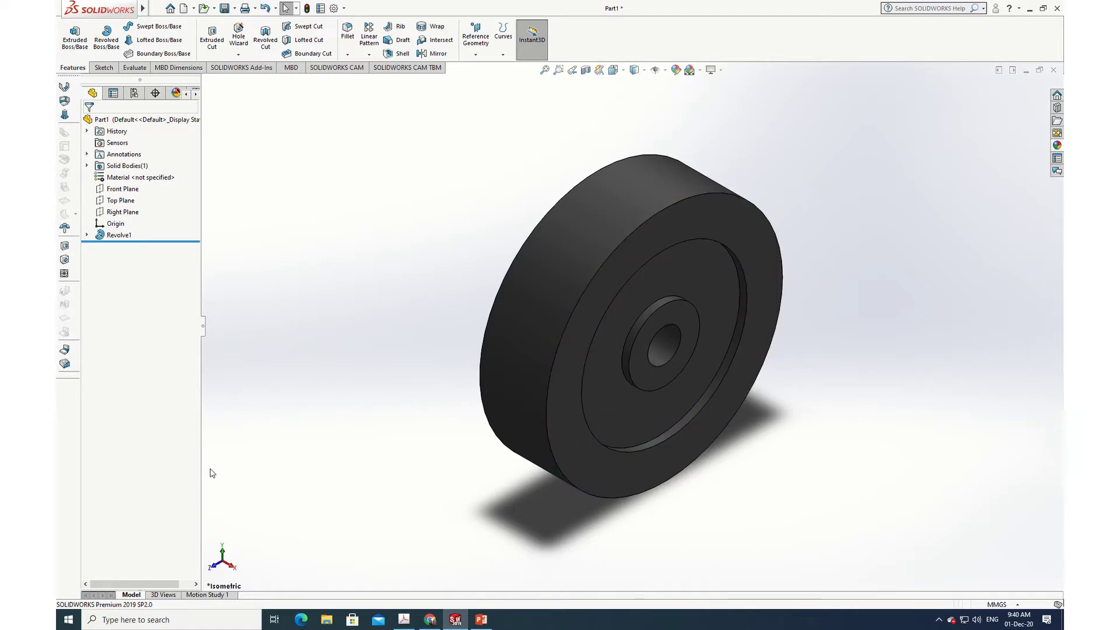
middle_drag(434, 471, 513, 160)
key(Escape)
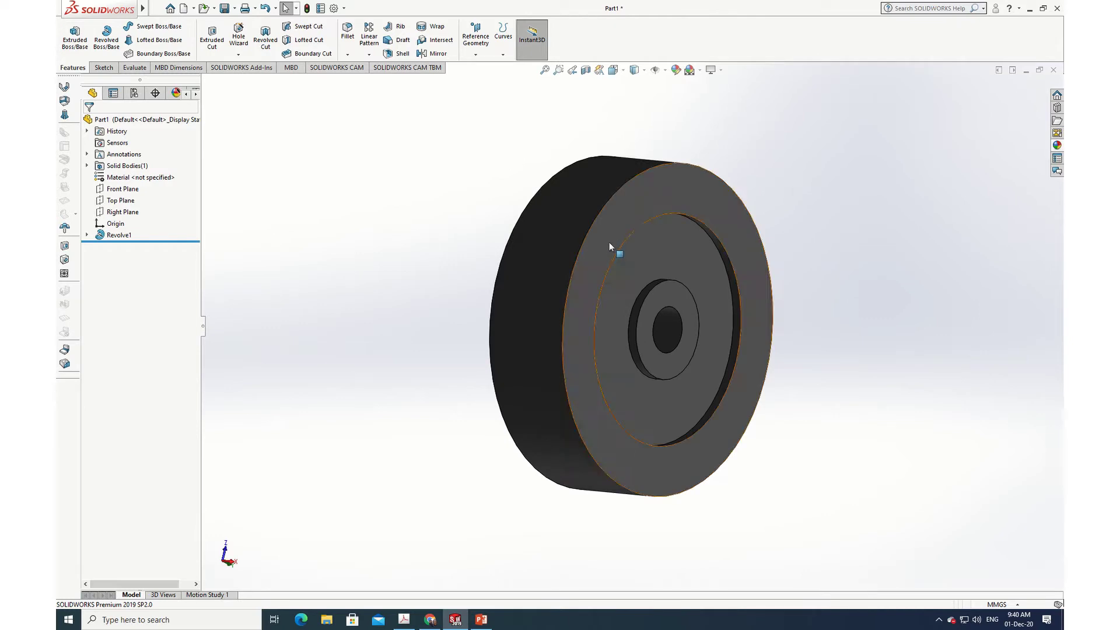
Start saving the part under a new name, with the Desktop's Caster Wheel Assembly folder as the destination
click(156, 8)
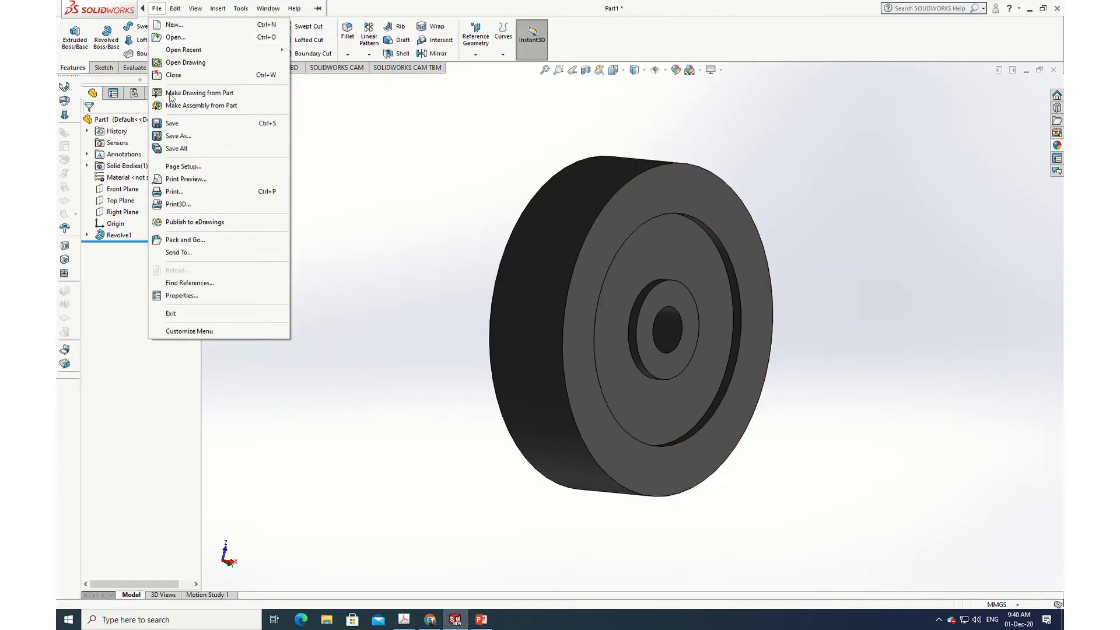
click(184, 137)
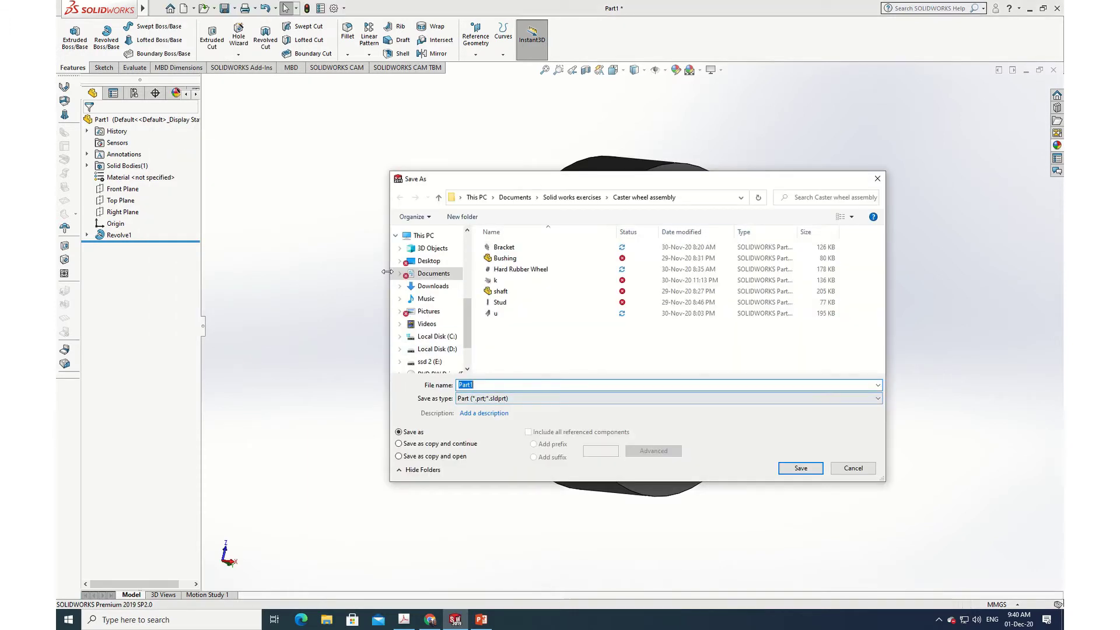
click(423, 234)
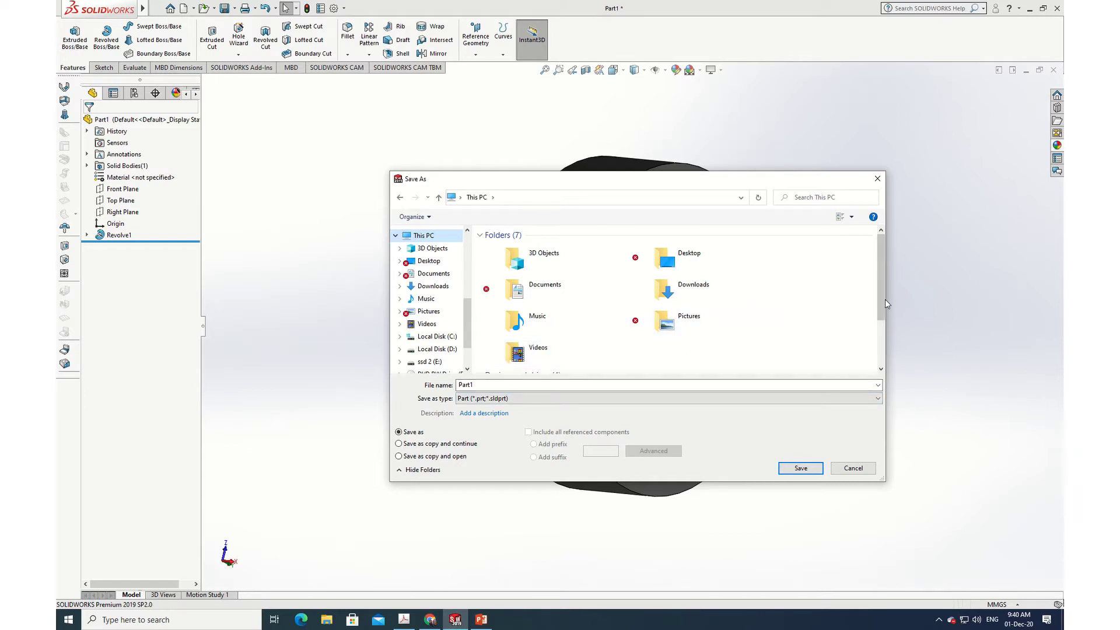
mouse_move(879, 295)
mouse_down()
mouse_move(878, 345)
mouse_move(888, 290)
mouse_up()
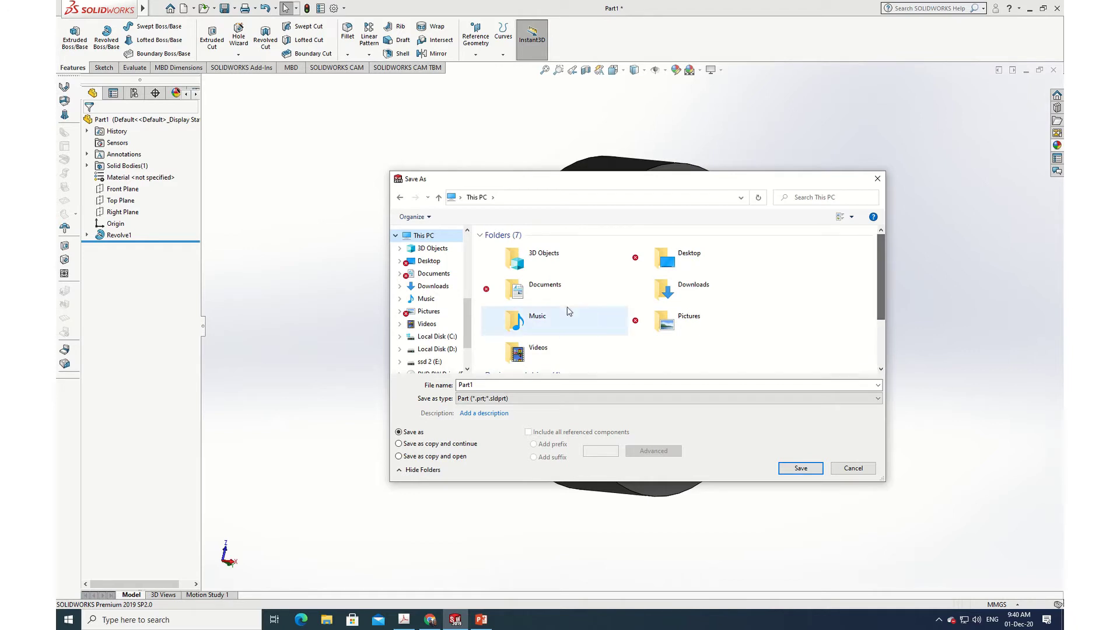
click(440, 267)
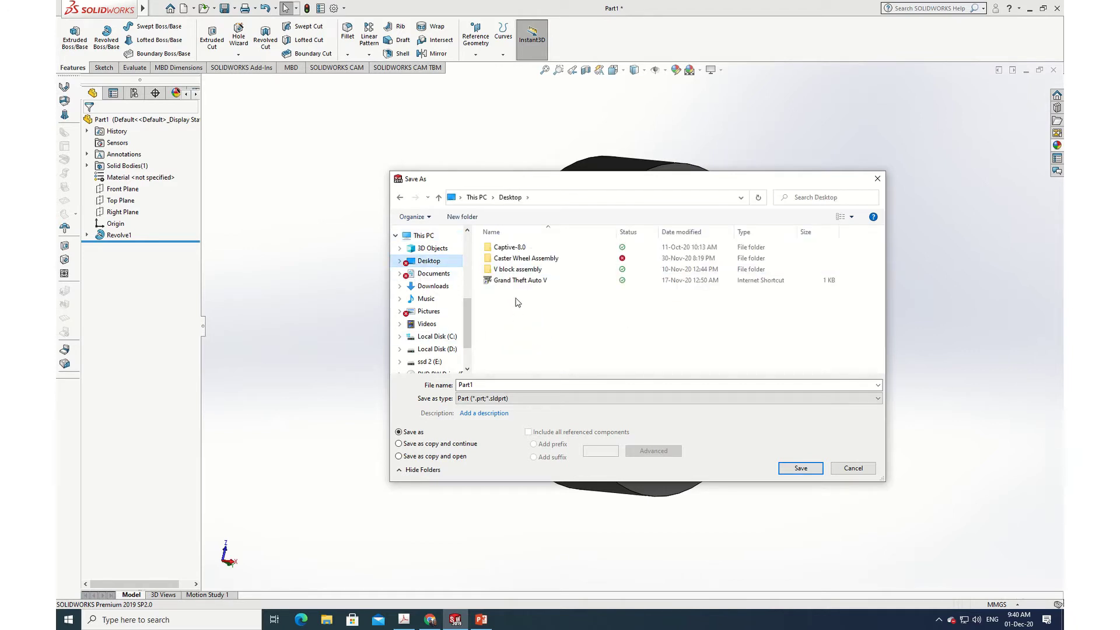
double_click(524, 258)
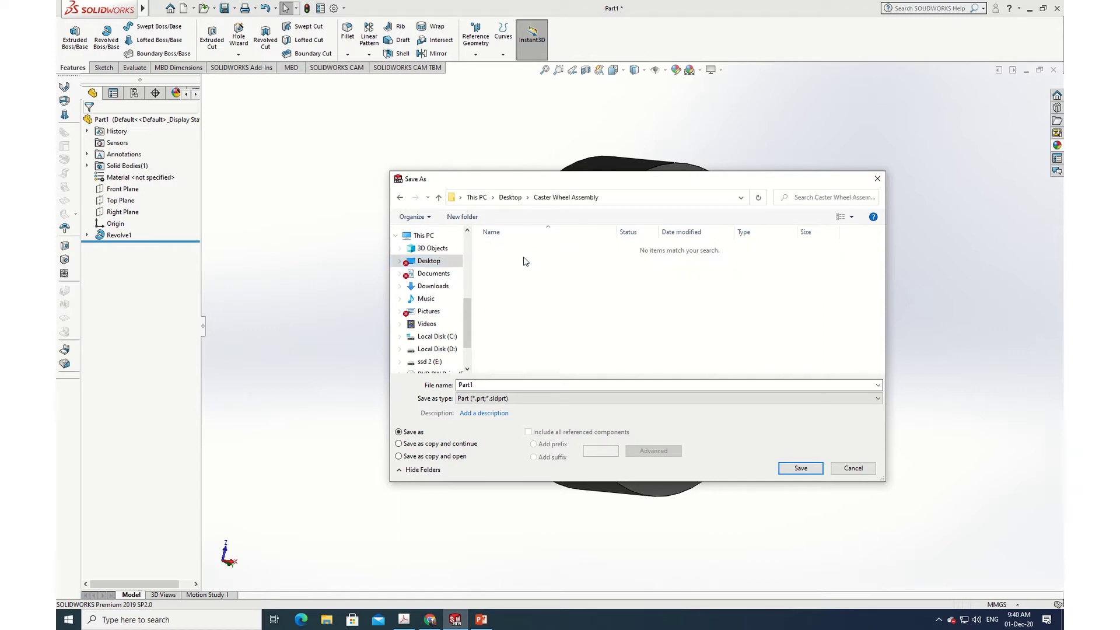
Save the part under the file name "1. caster wheel" and close the document
double_click(499, 384)
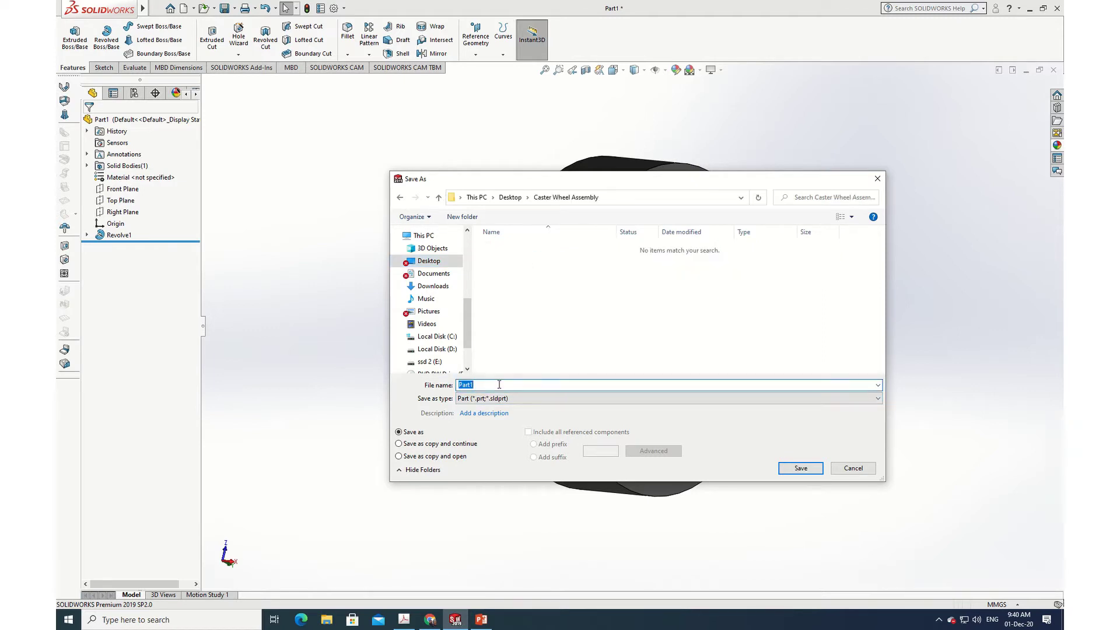
text(c)
click(459, 385)
text(1.)
click(798, 469)
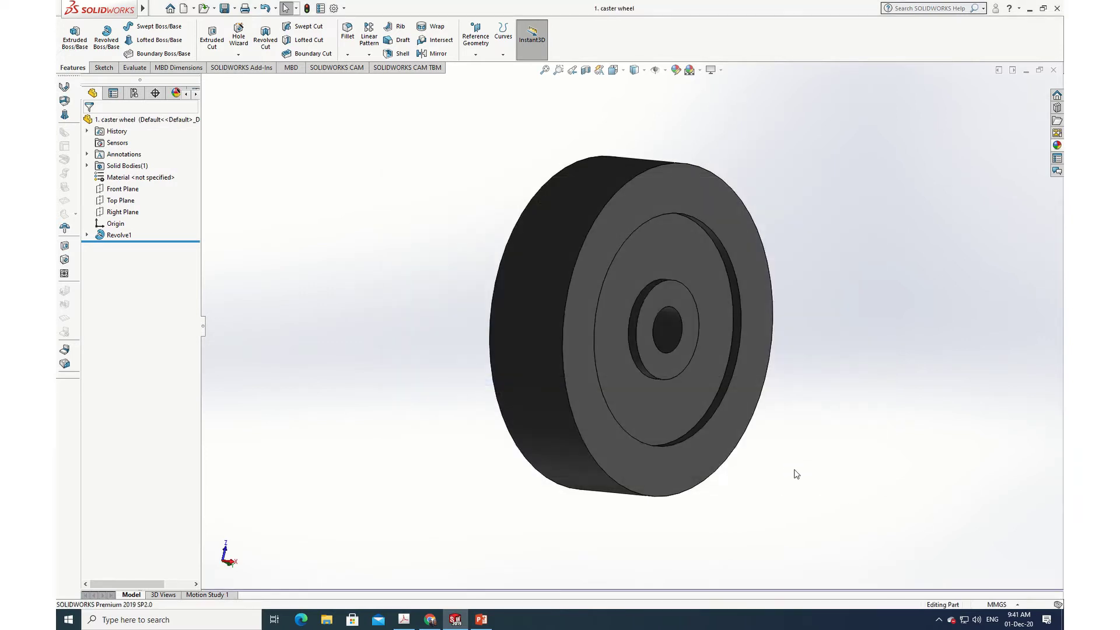
click(1054, 71)
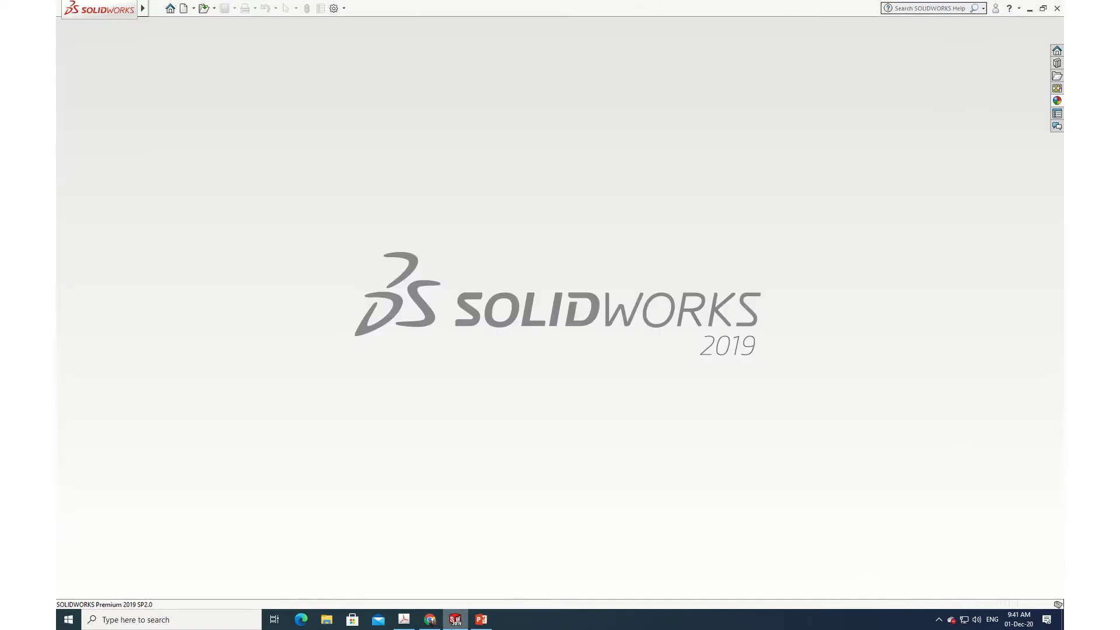
Check the bushing's dimensions in the textbook PDF in Acrobat, and create a new part document in SOLIDWORKS
click(404, 619)
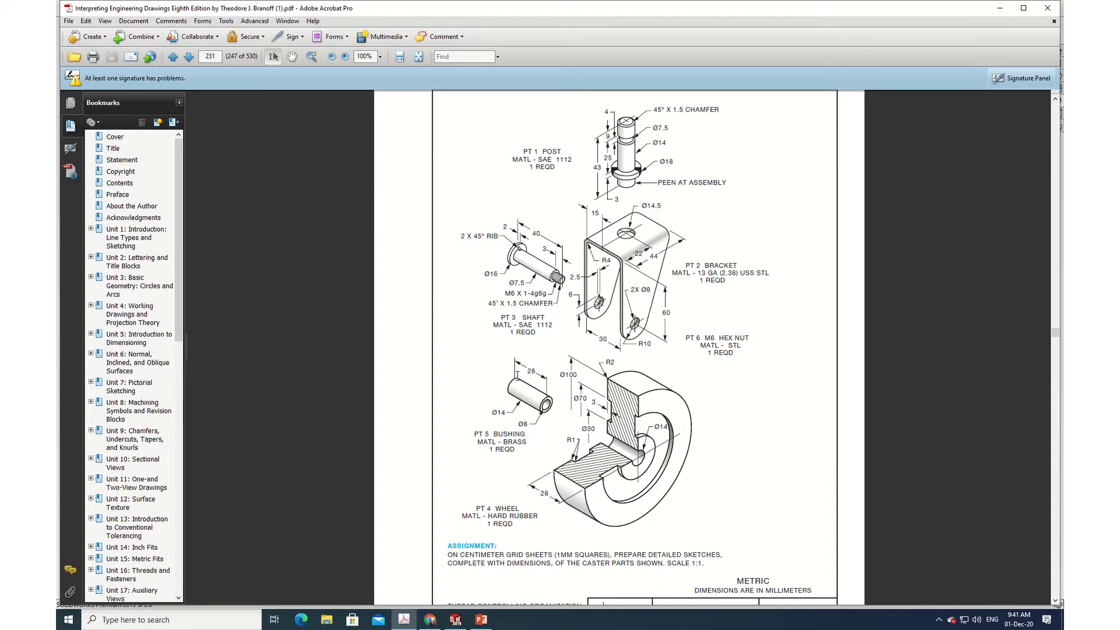
mouse_move(429, 626)
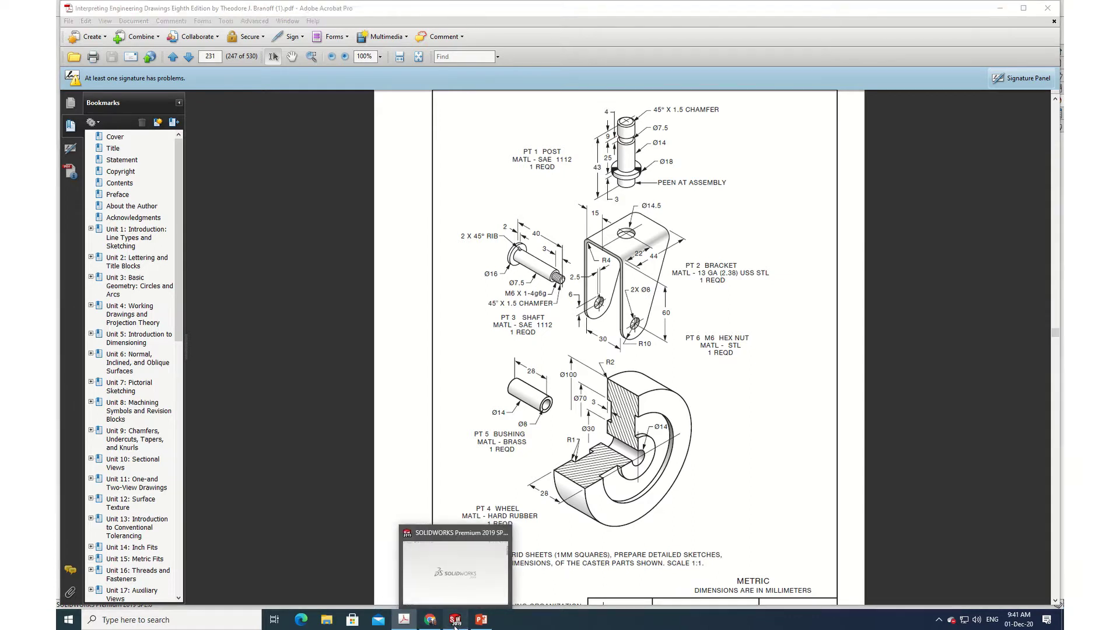
click(455, 621)
click(156, 8)
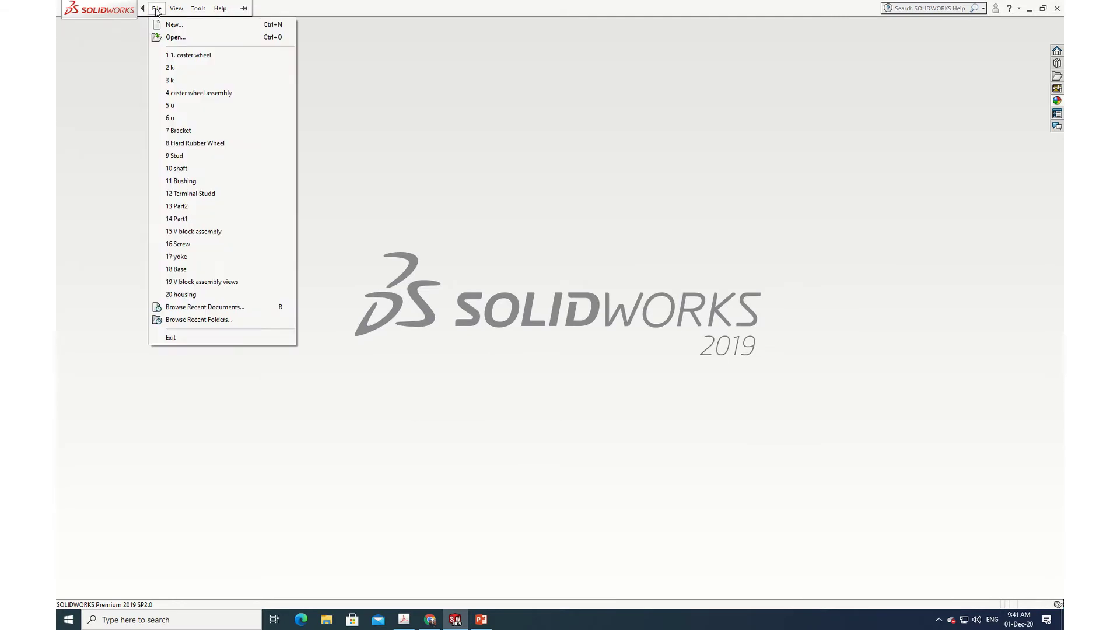
click(167, 26)
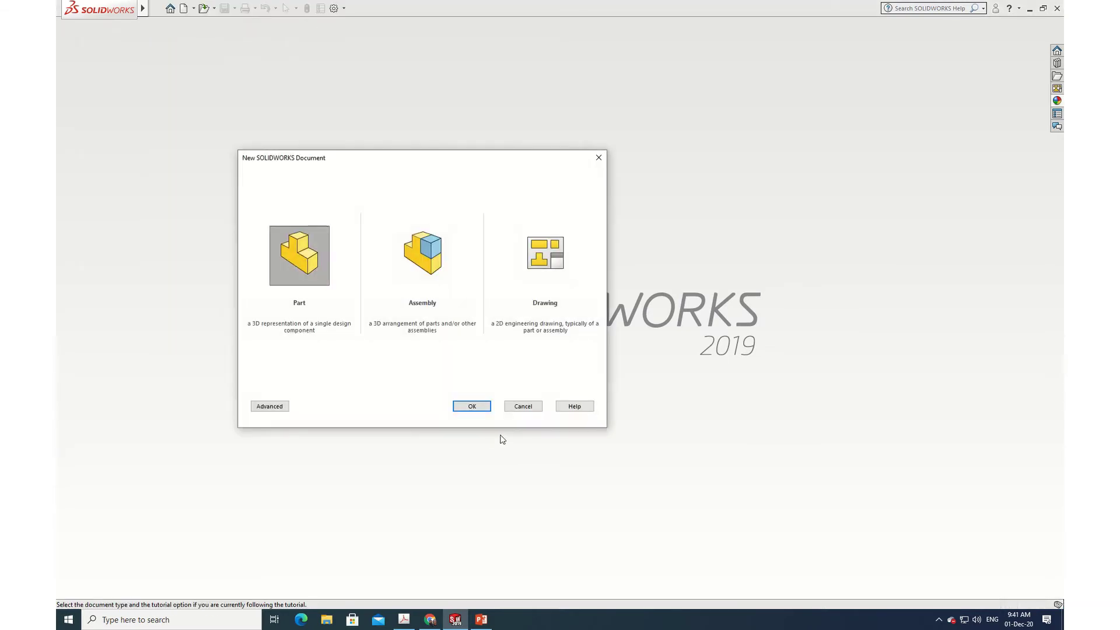
click(470, 405)
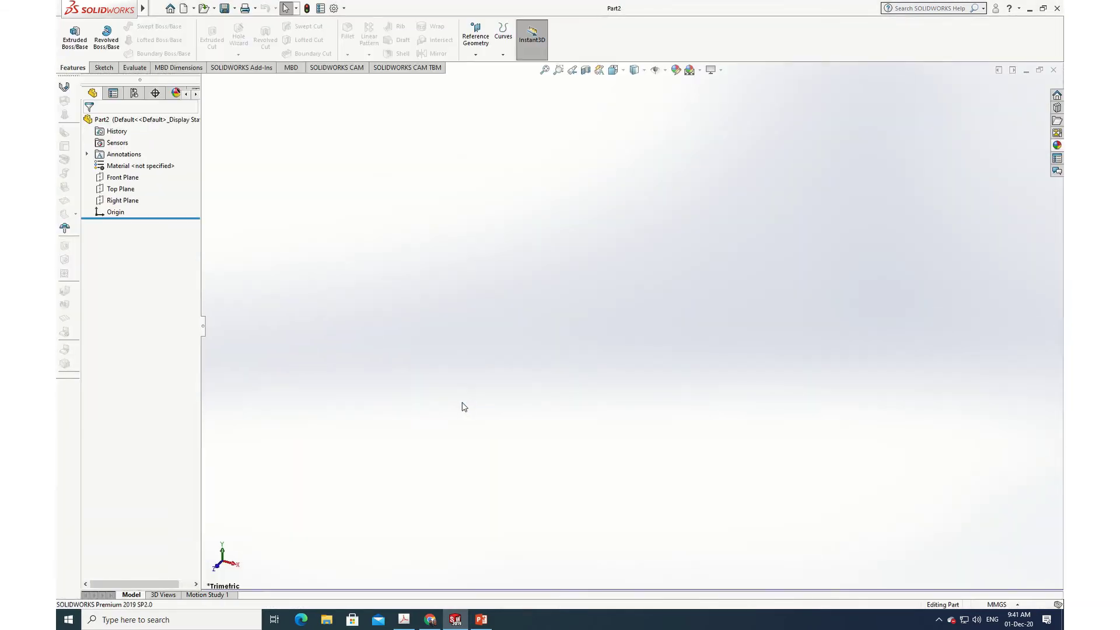
On the Right Plane, sketch a circle of about 8.8 mm radius centred on the origin
click(104, 67)
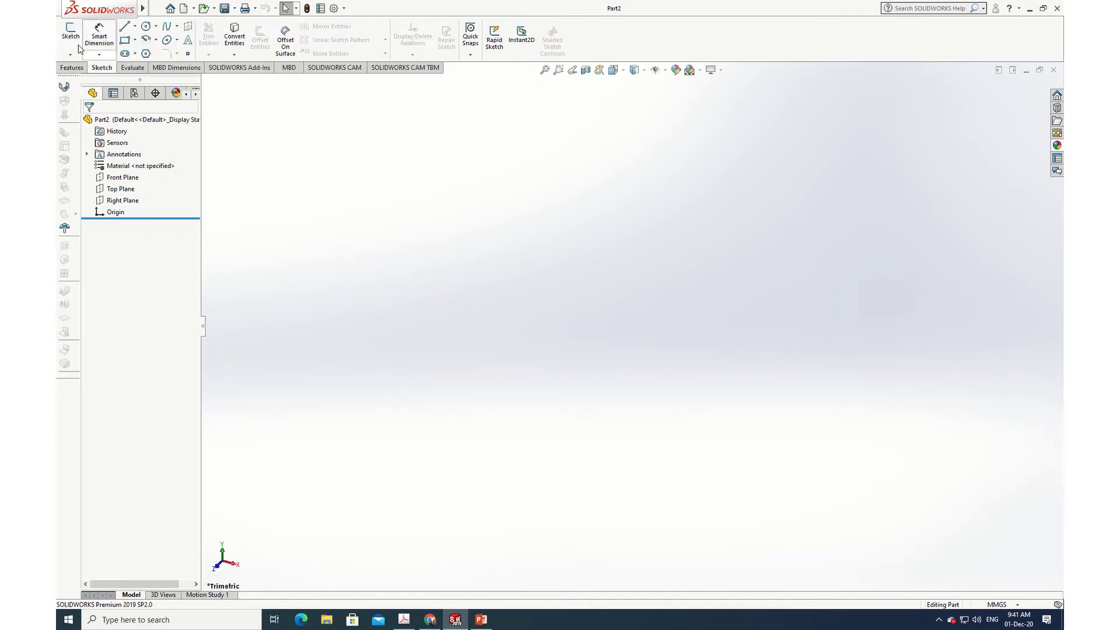
click(71, 32)
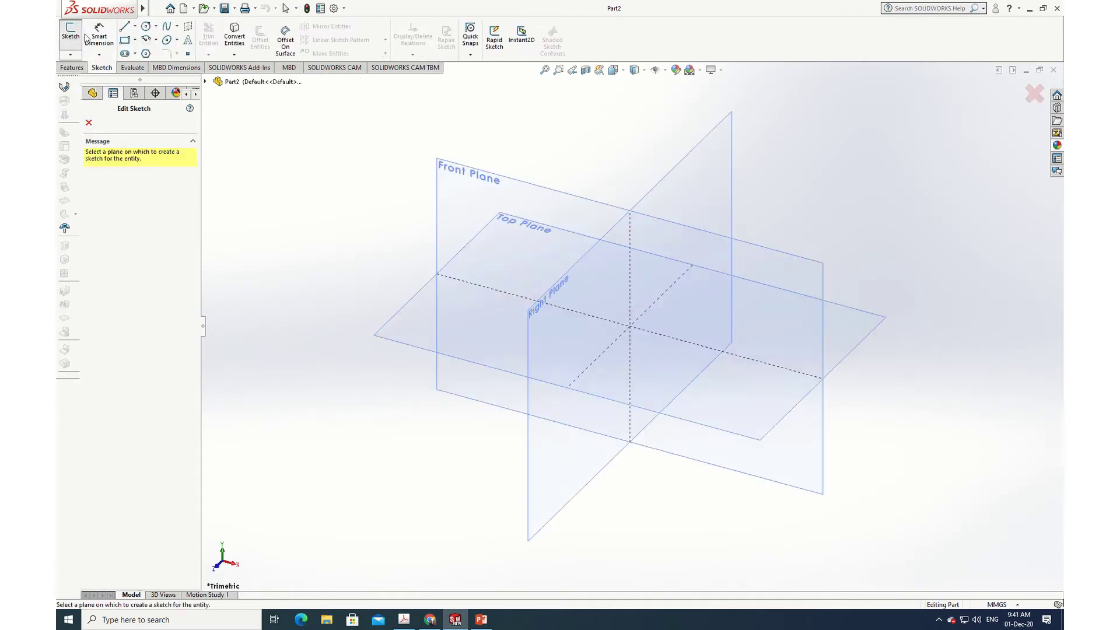
click(576, 340)
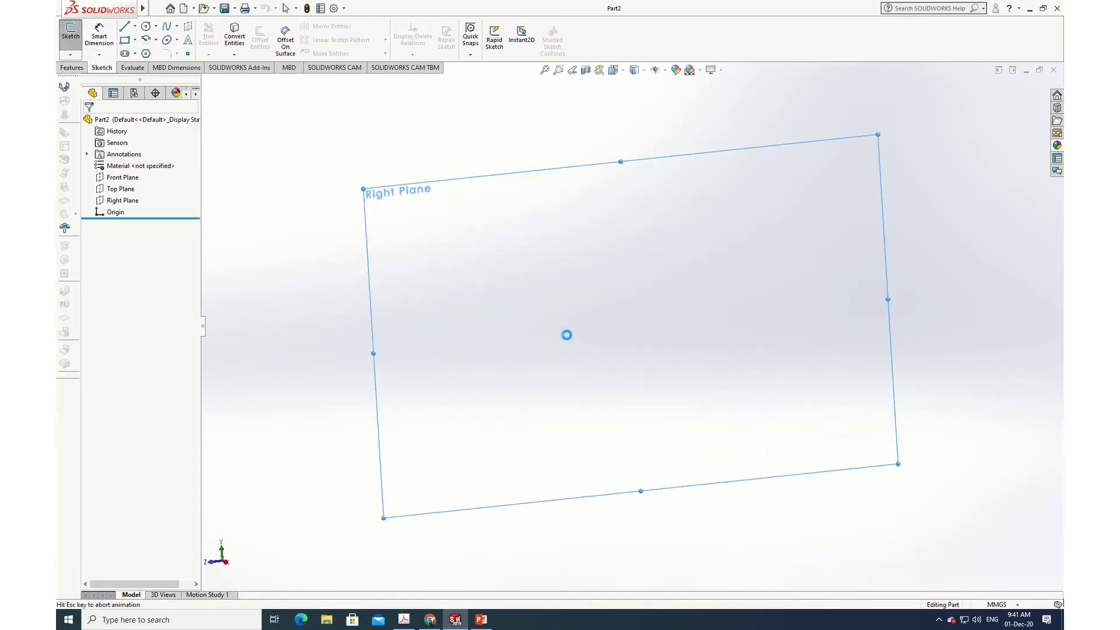
click(146, 27)
click(631, 326)
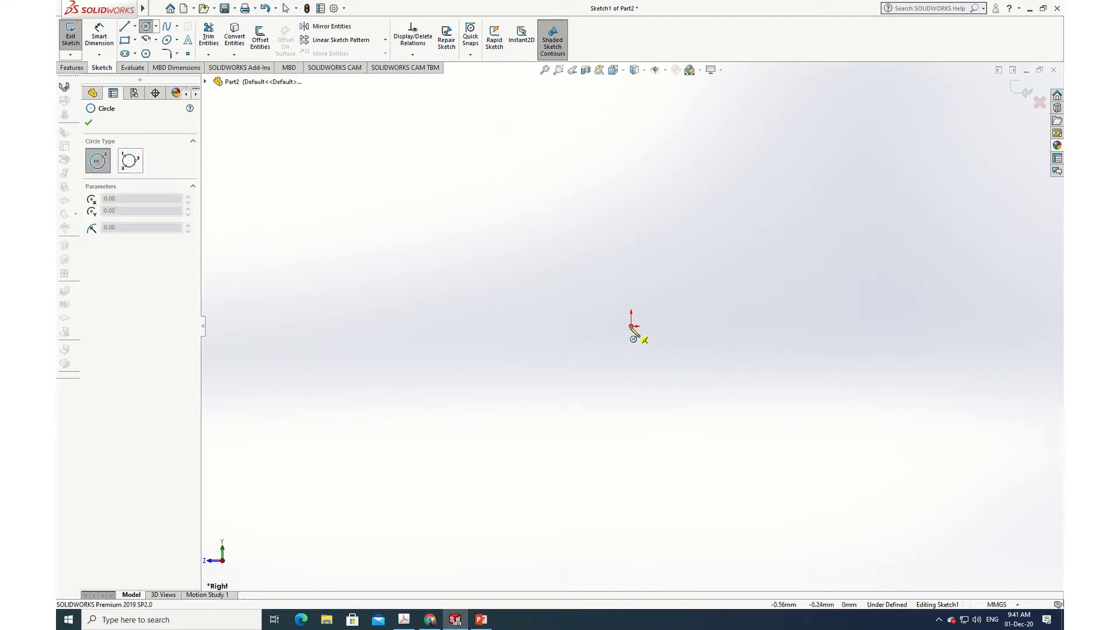
click(646, 352)
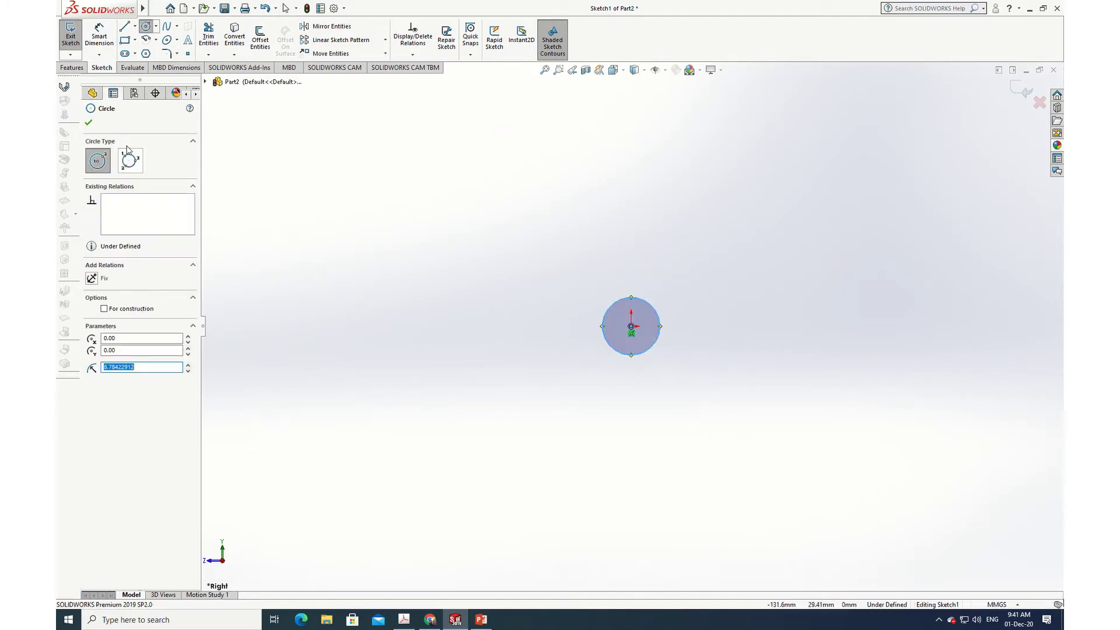
click(89, 122)
Sketch a larger concentric circle of about 21.3 mm radius centred on the origin
click(146, 26)
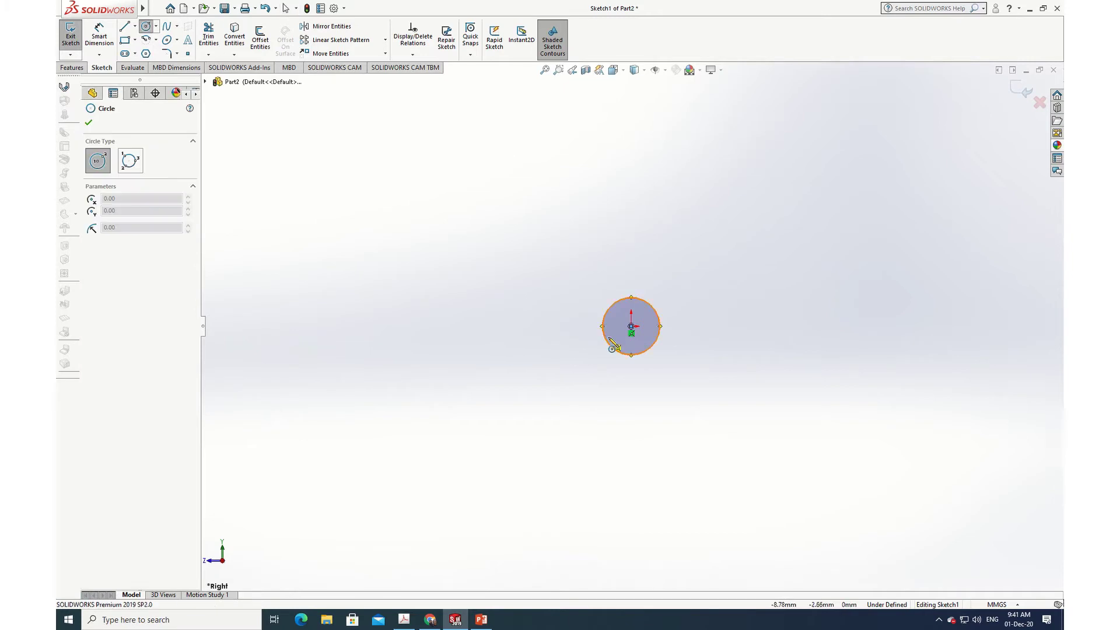
click(631, 326)
click(658, 390)
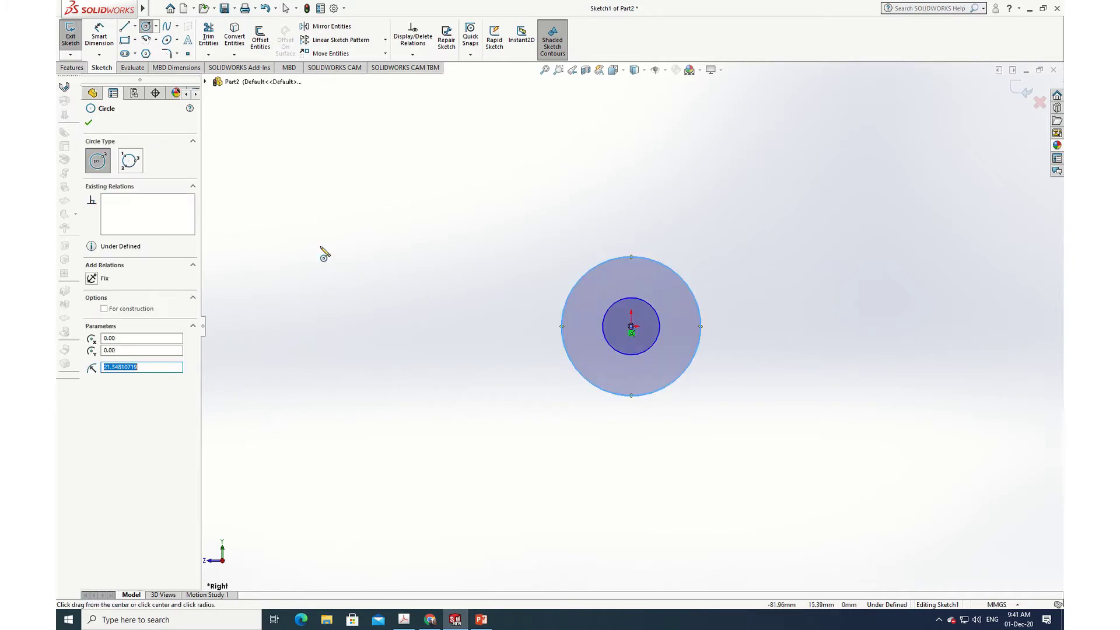
click(88, 122)
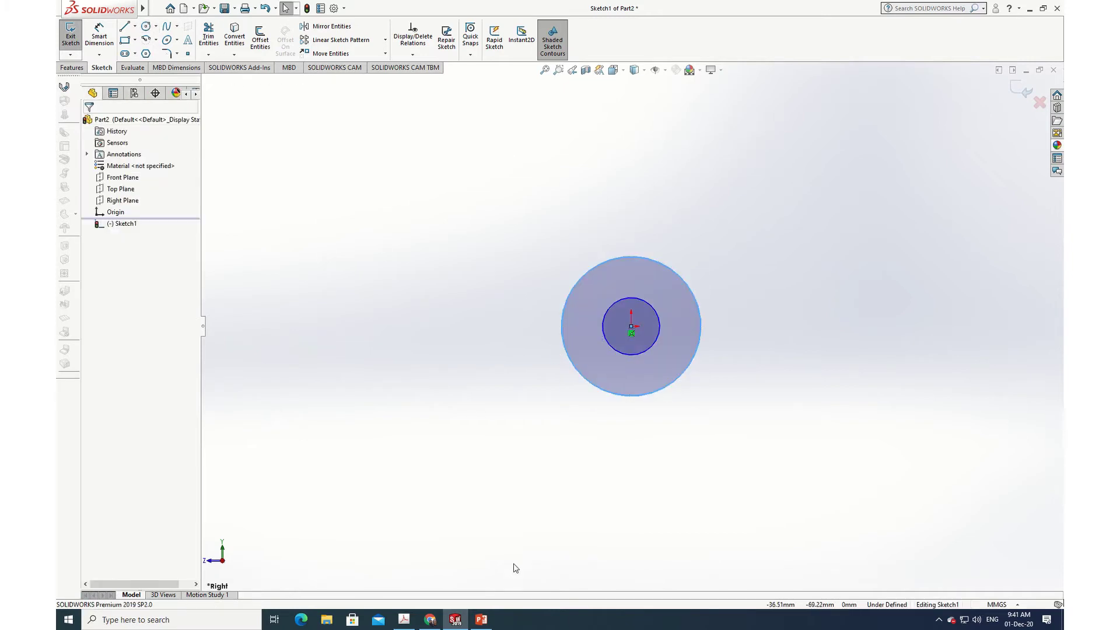
Check the bushing's diameters in the textbook PDF in Acrobat, and dimension the inner circle in SOLIDWORKS to a diameter of 8 mm
click(404, 621)
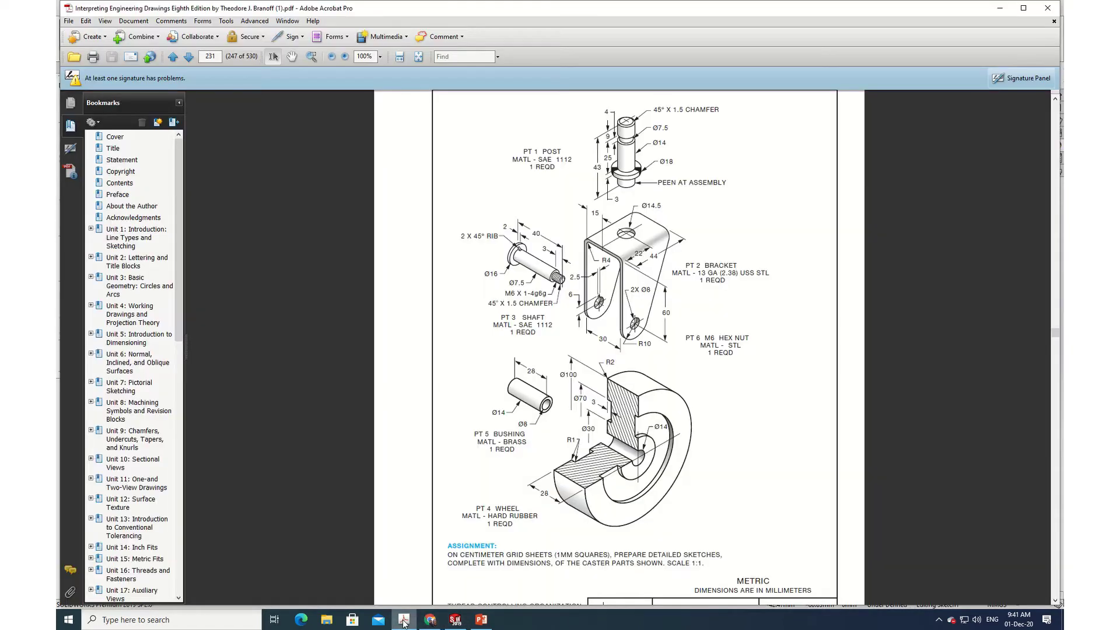
click(404, 622)
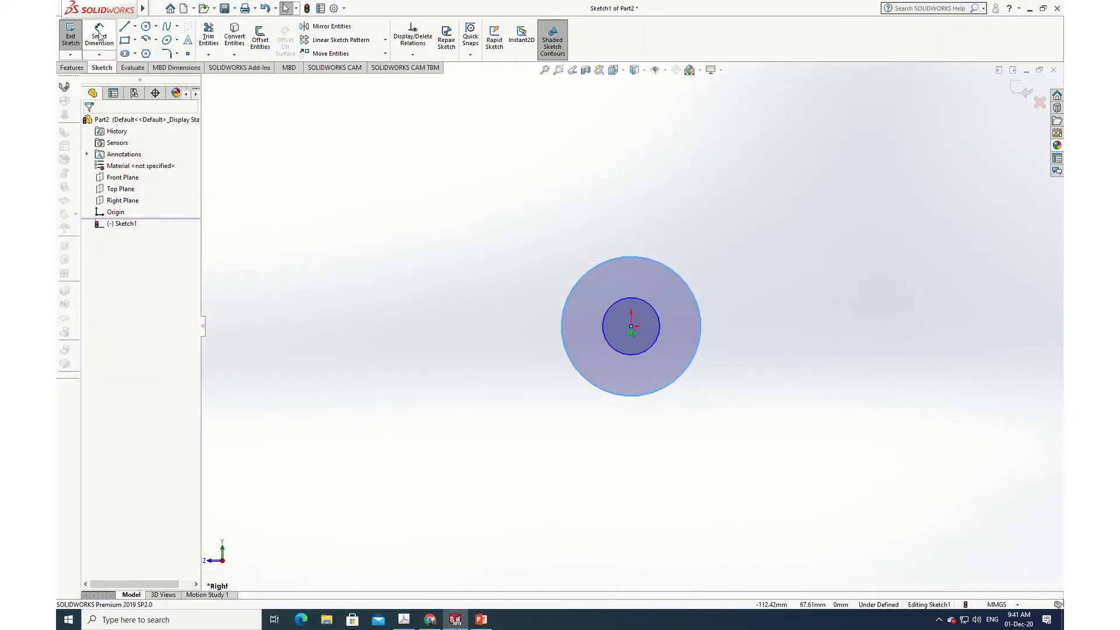
click(653, 353)
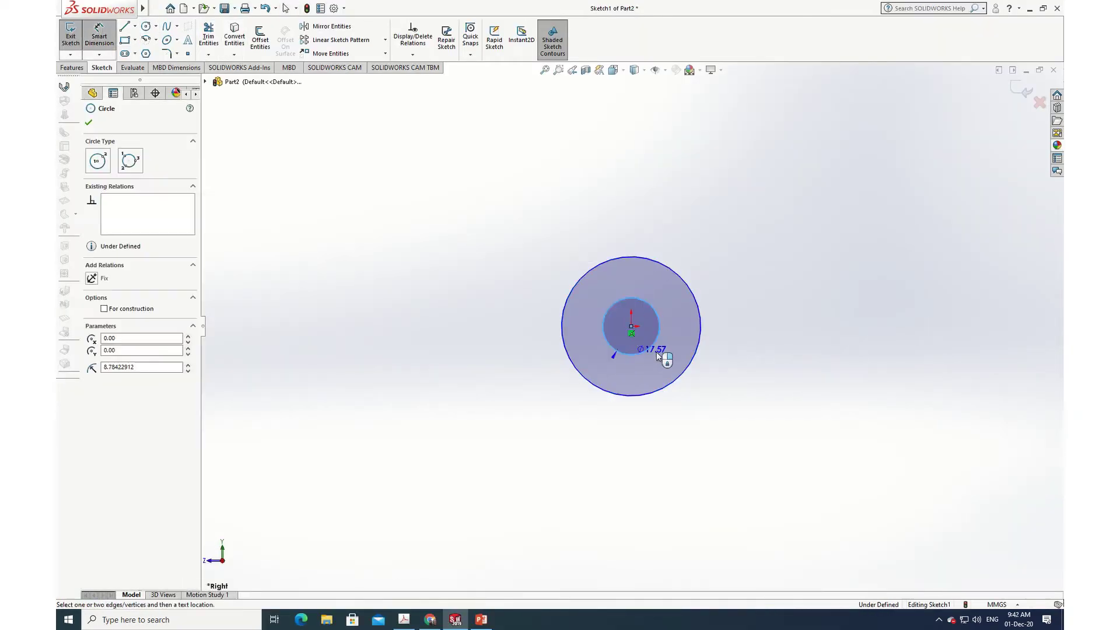
click(752, 332)
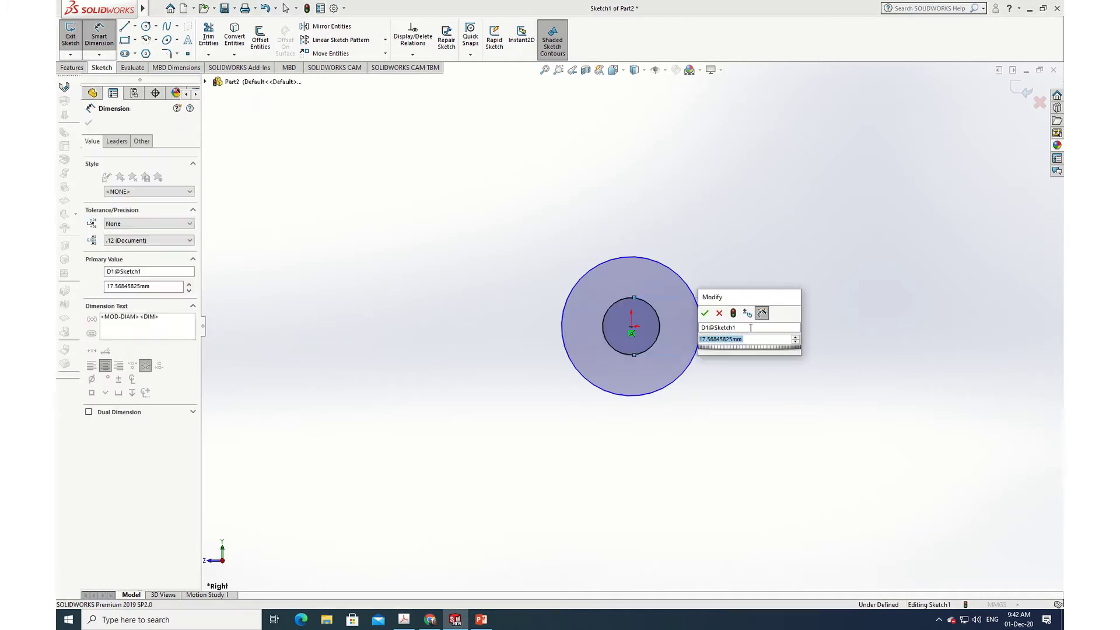
text(8)
key(Return)
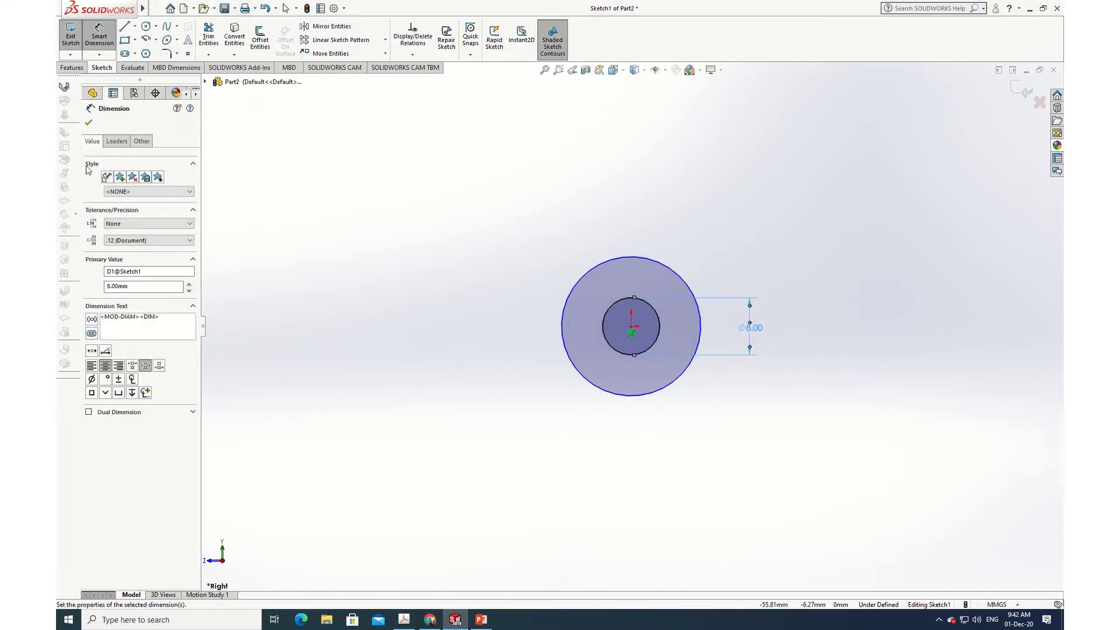
click(89, 123)
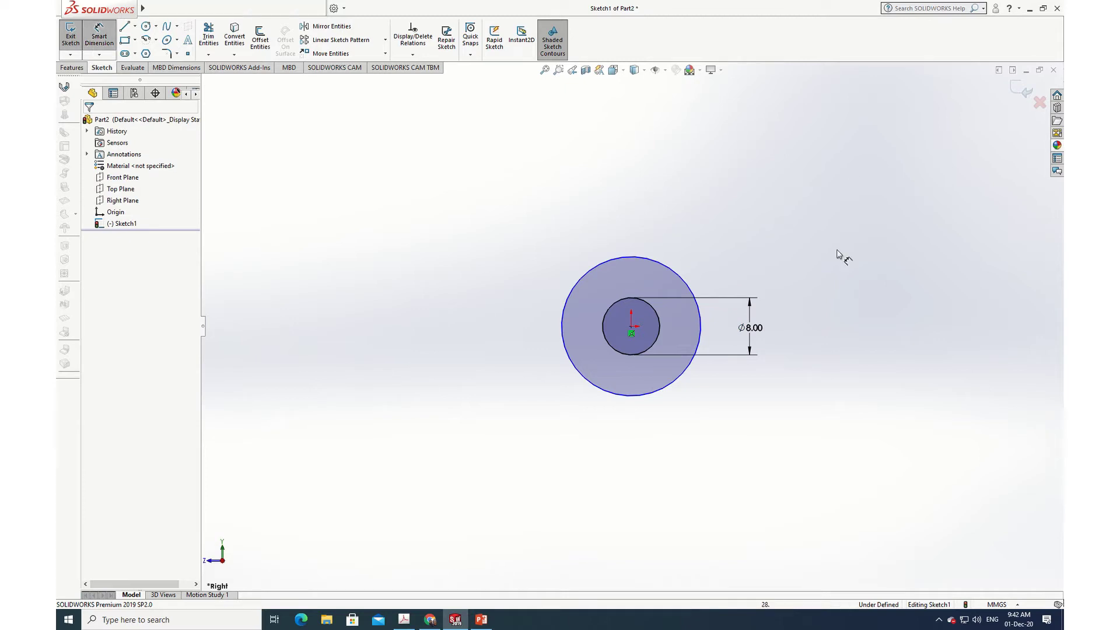
Dimension the outer circle to a diameter of 14 mm
click(679, 275)
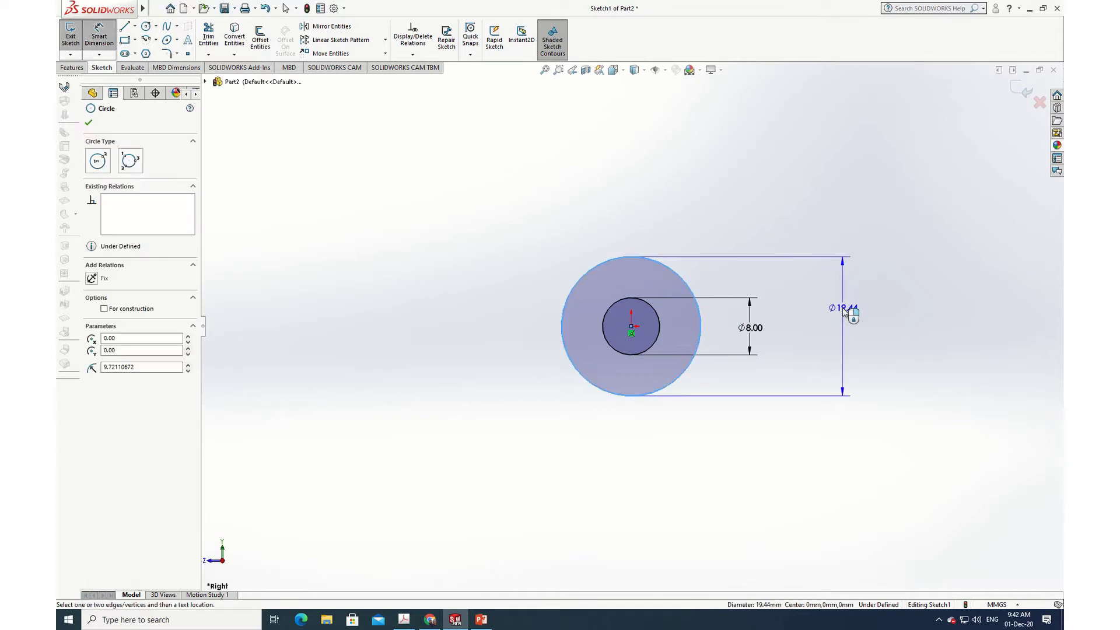
click(846, 321)
text(14)
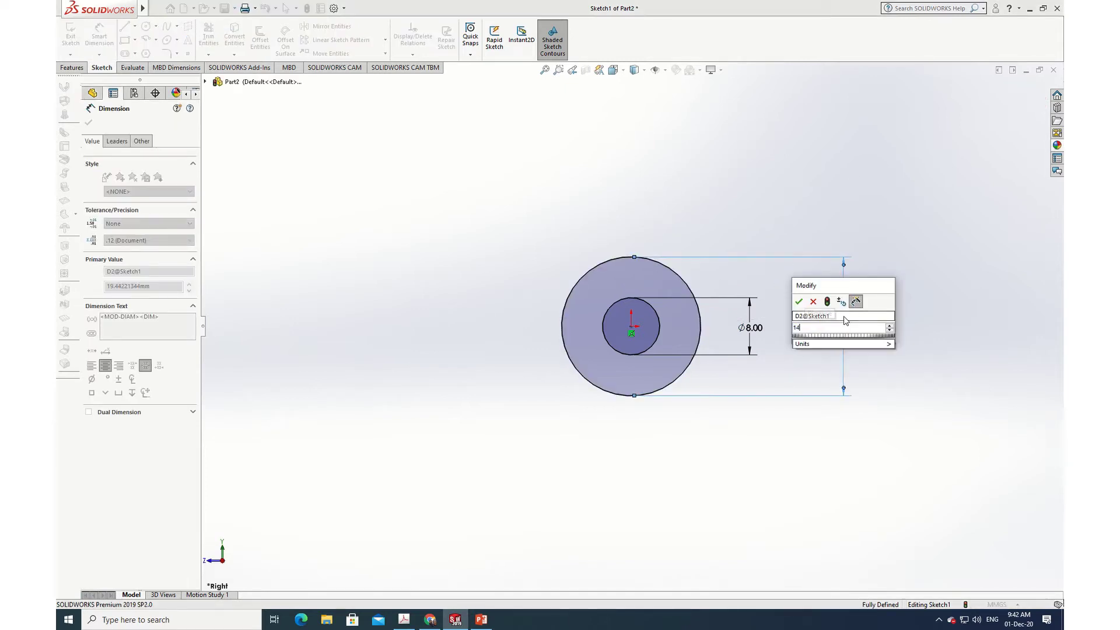
key(Return)
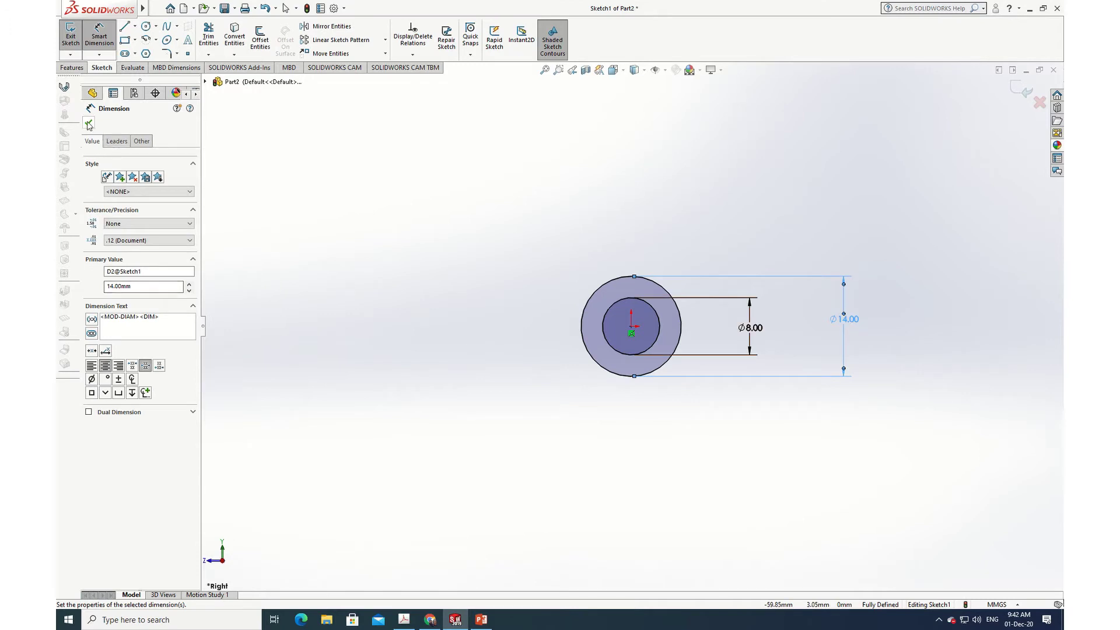
click(88, 123)
key(Escape)
Extrude the ring between the two circles as a blind boss, 14 mm deep in the reversed direction
click(72, 68)
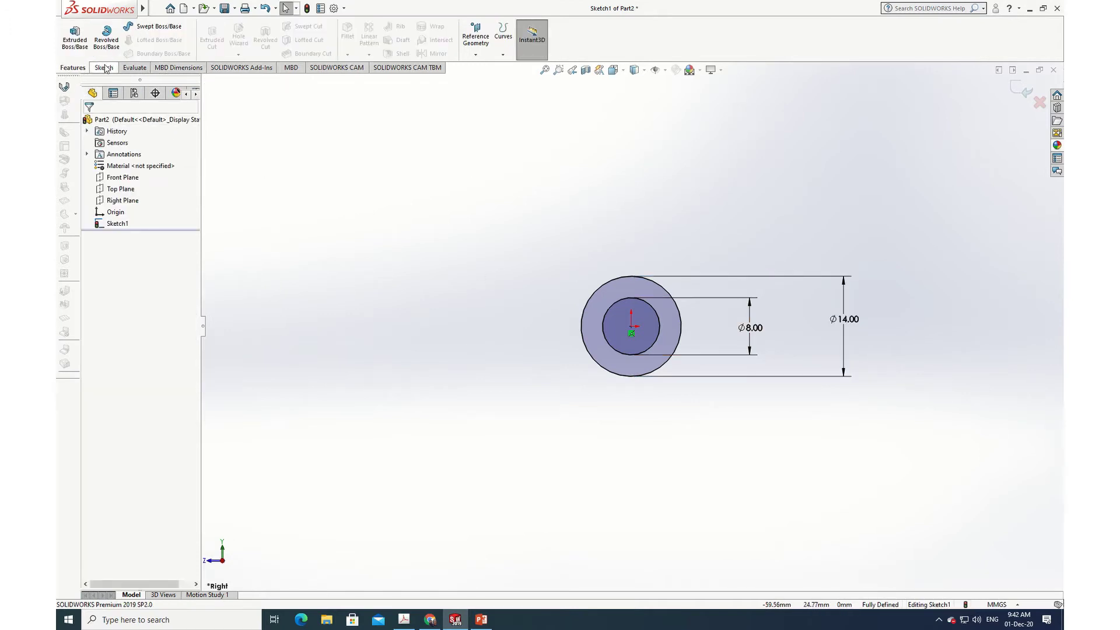
click(76, 36)
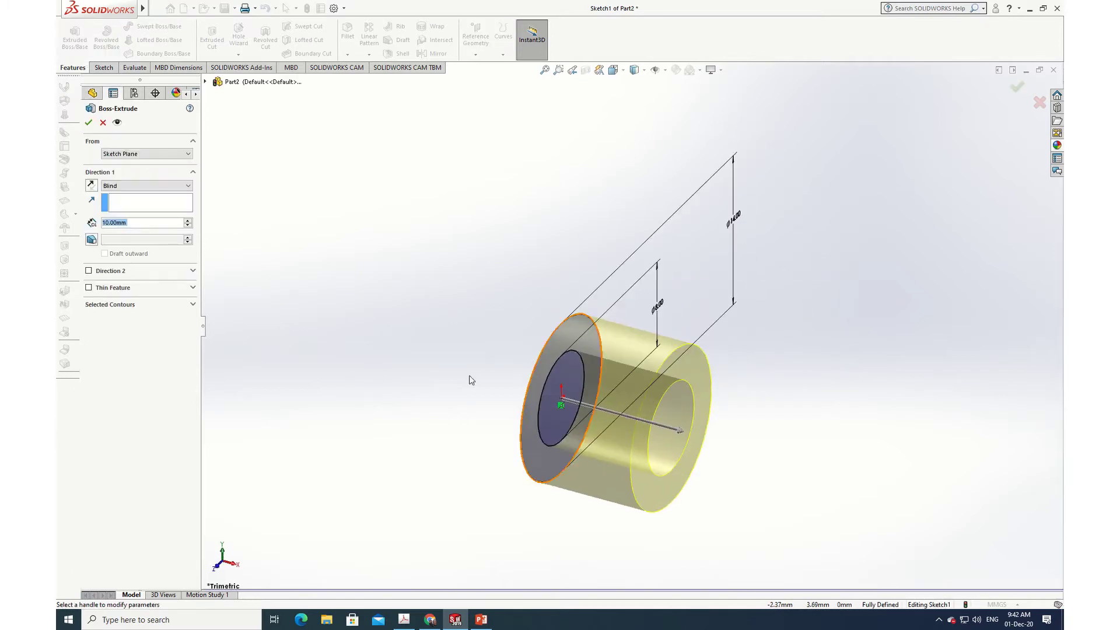
click(680, 432)
click(397, 375)
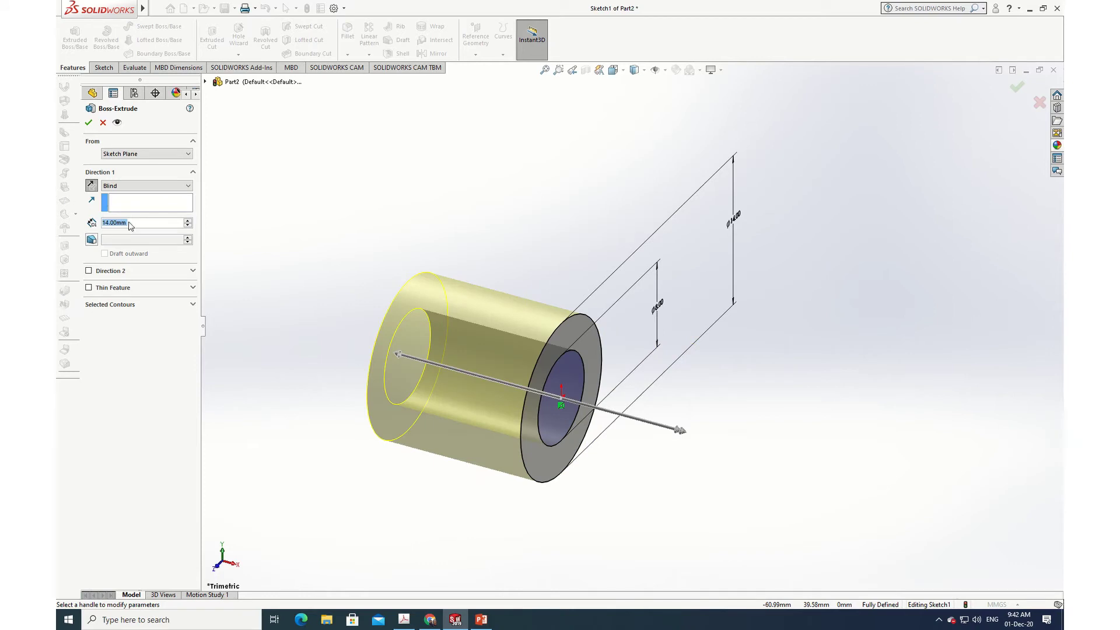
click(88, 123)
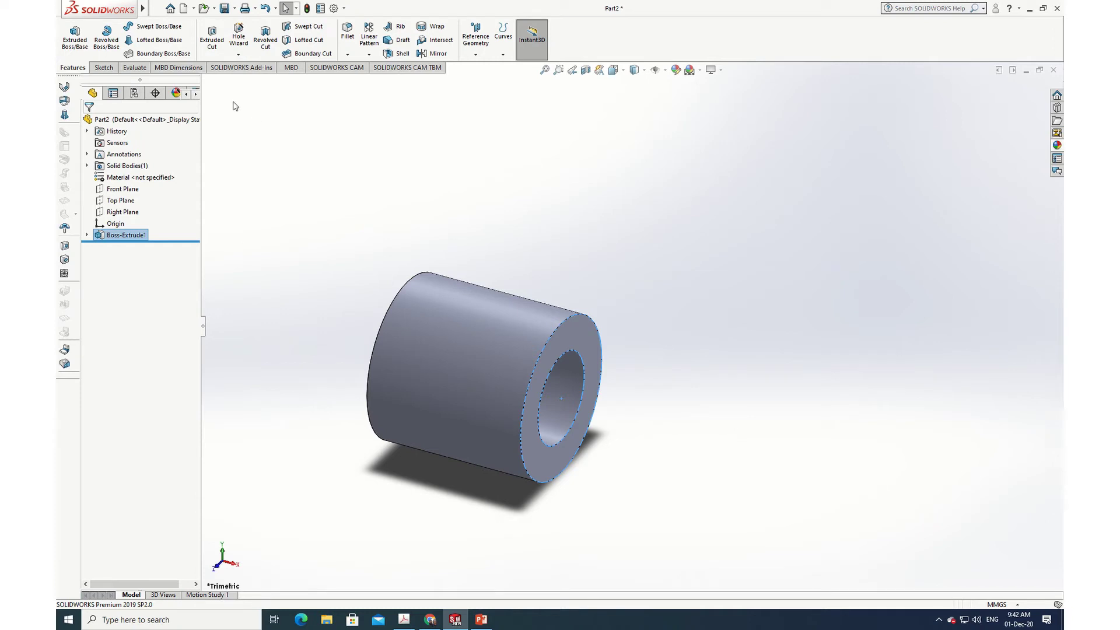
Open the Save As dialog for the bushing part
middle_drag(668, 450, 653, 434)
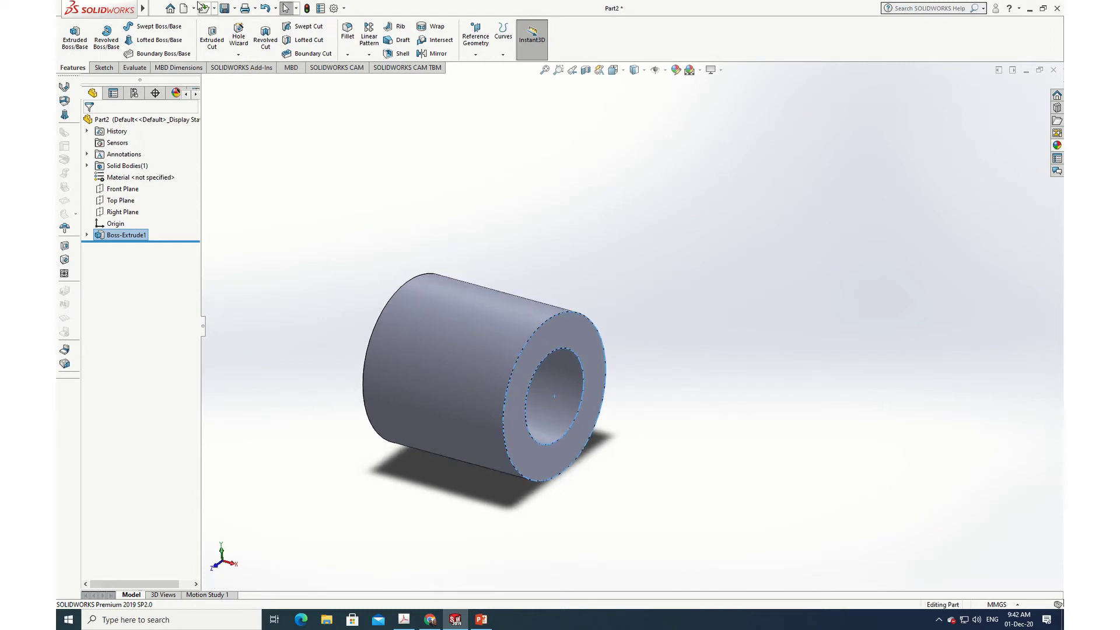
click(156, 9)
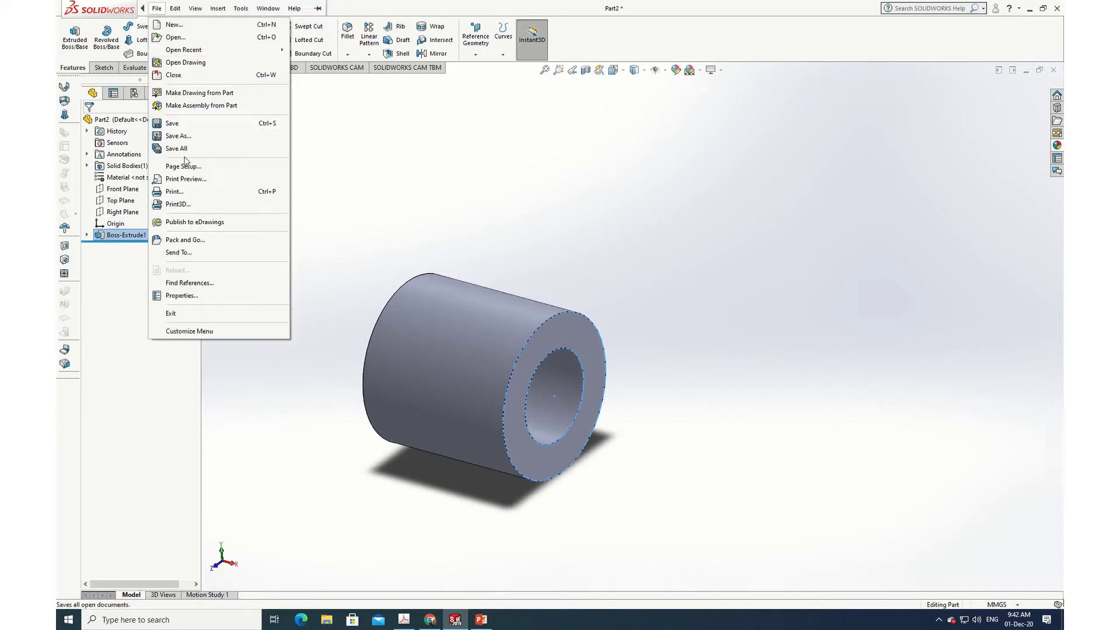
click(184, 137)
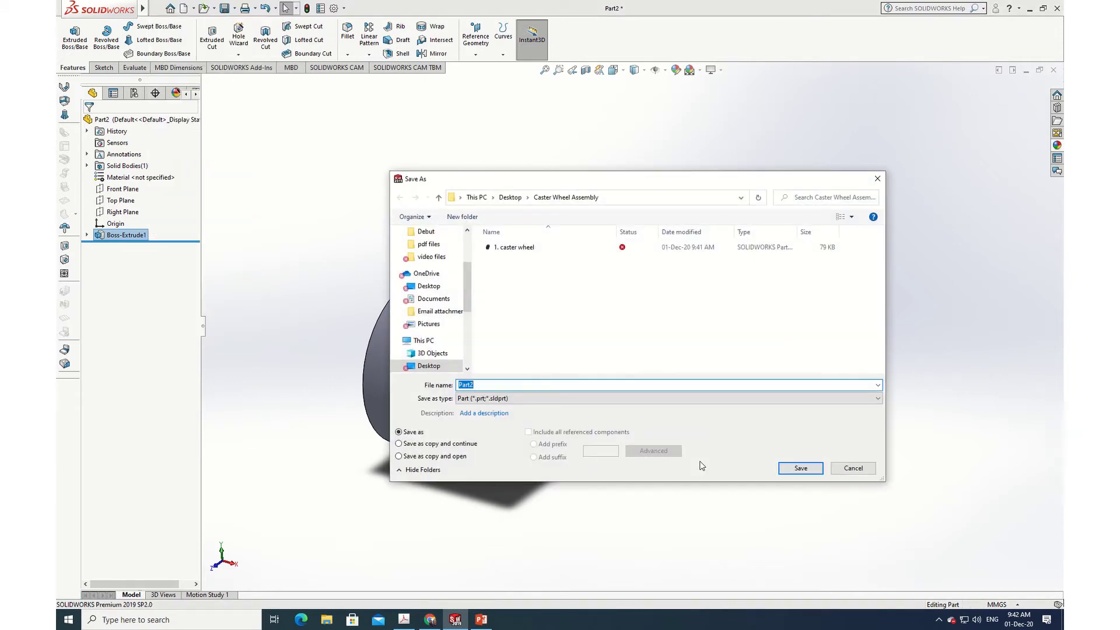
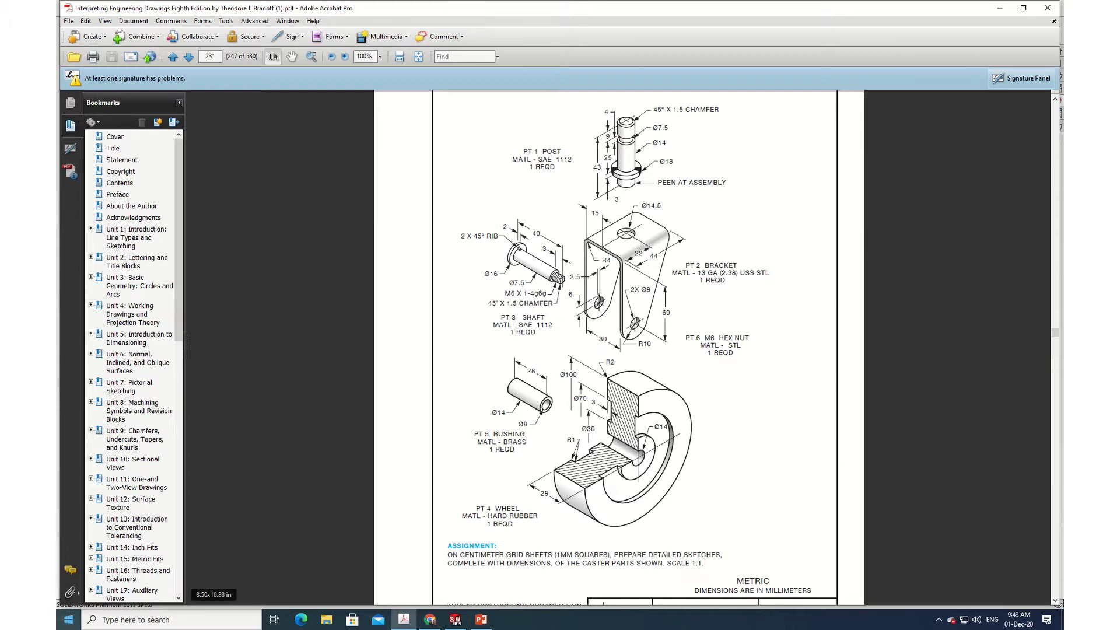
Open the Windows Calculator and compute 30 + 2.38 × 2 from the bracket's width and sheet thickness
click(121, 621)
text(cal)
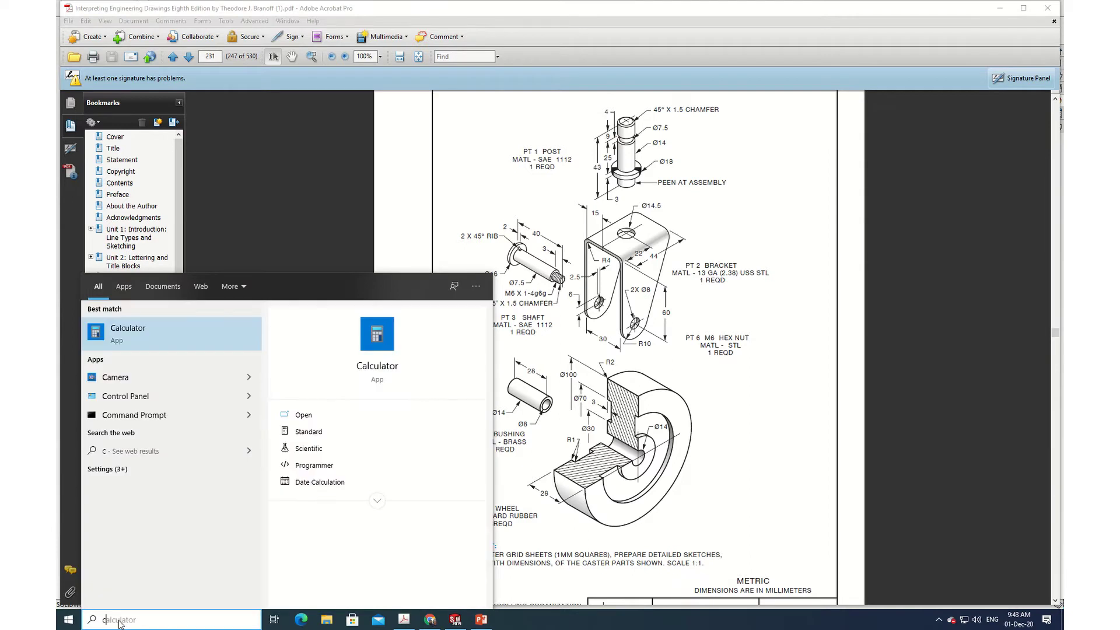
click(128, 332)
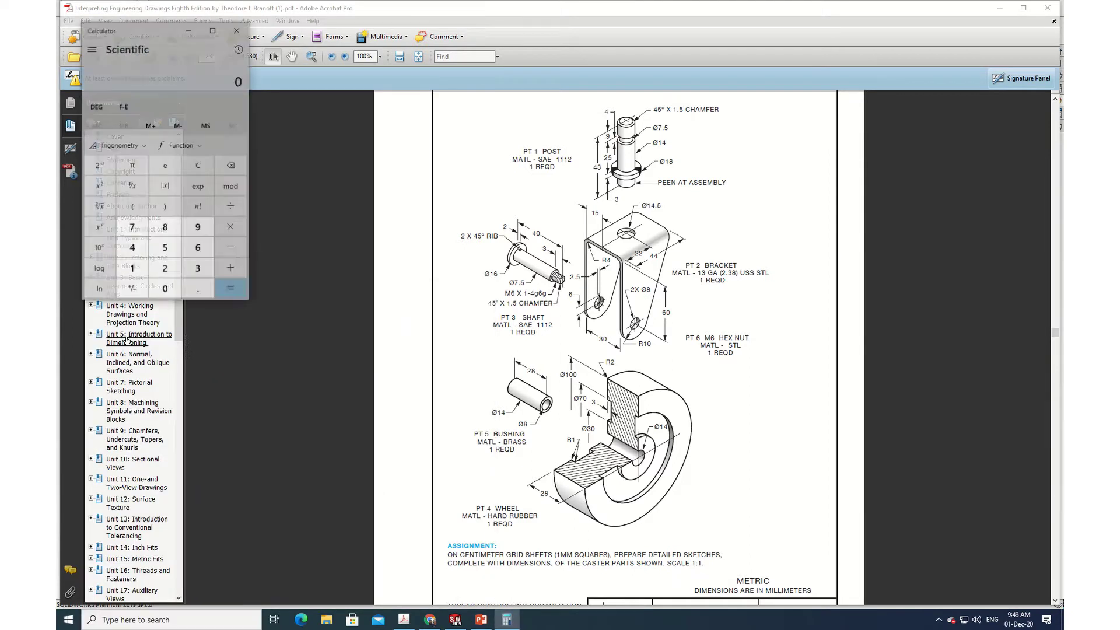
click(197, 268)
click(165, 289)
click(221, 272)
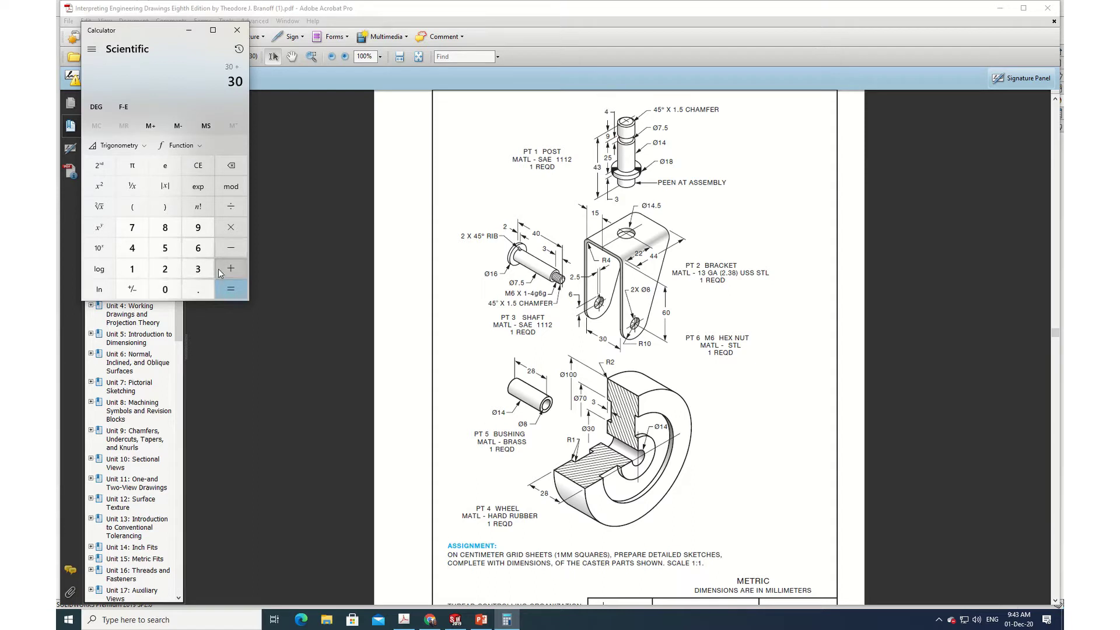
click(165, 269)
click(204, 286)
click(198, 268)
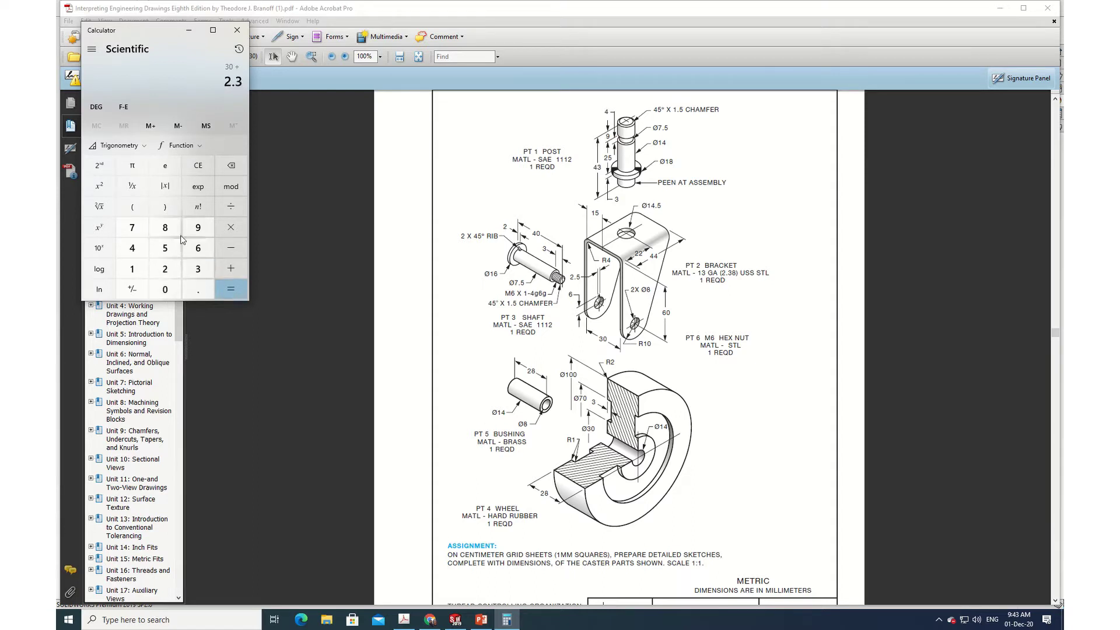
click(165, 227)
click(231, 228)
click(172, 269)
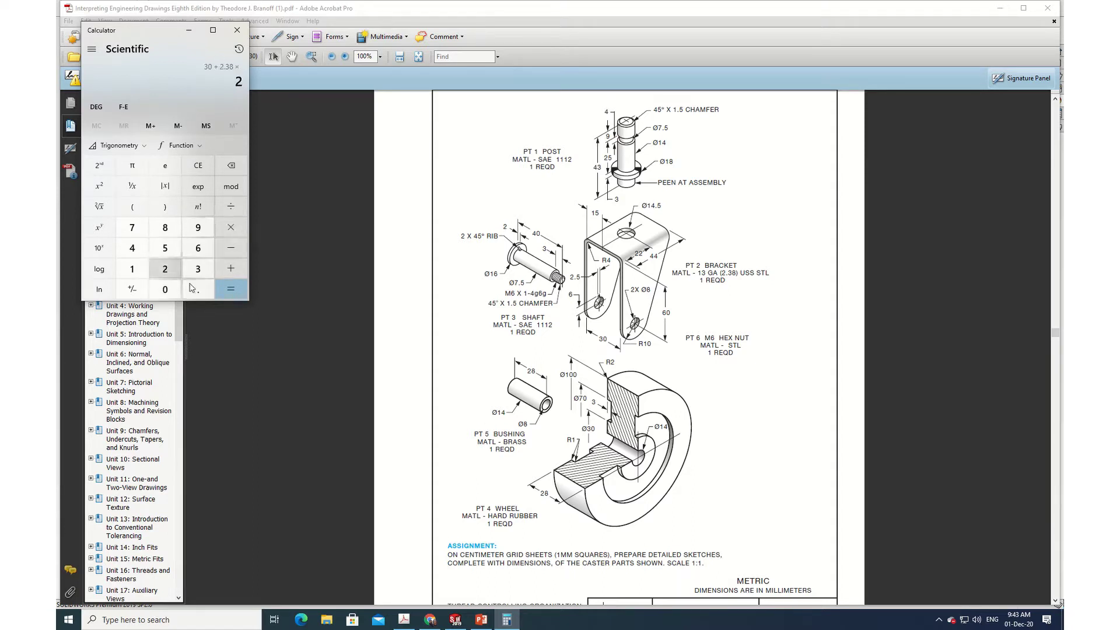
click(227, 290)
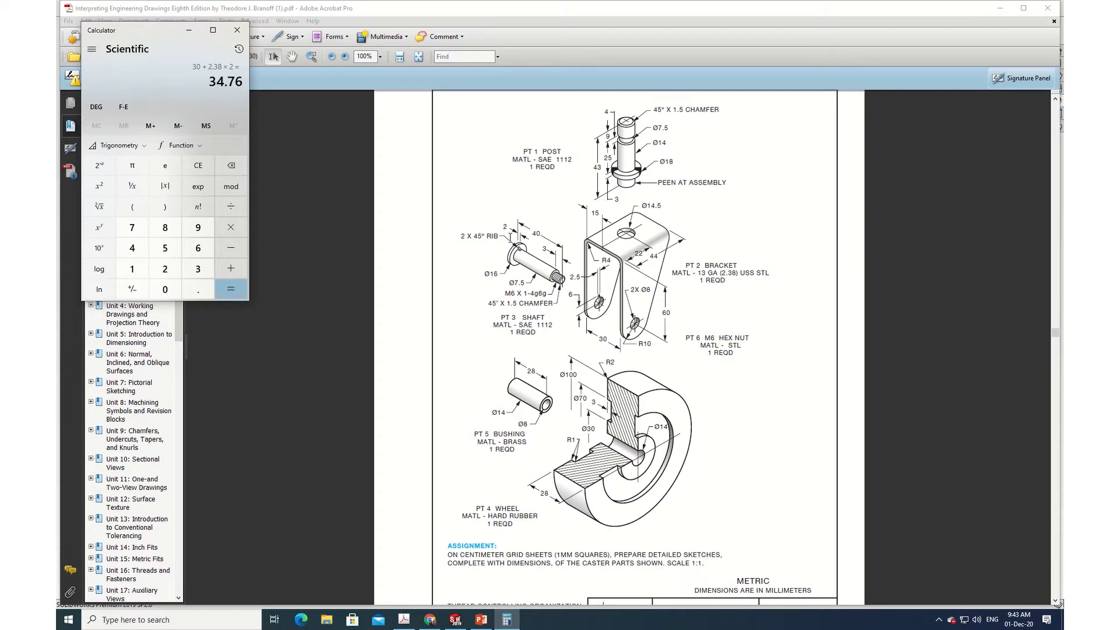
Add 2 and another 5 to the calculated length, and minimize the calculator
click(231, 268)
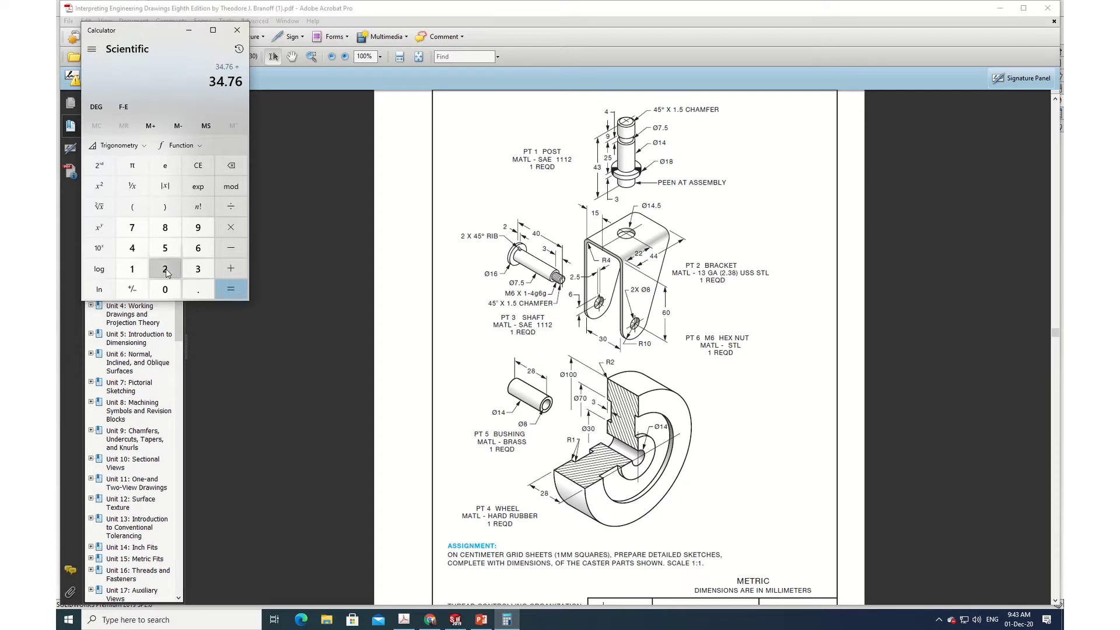
click(165, 269)
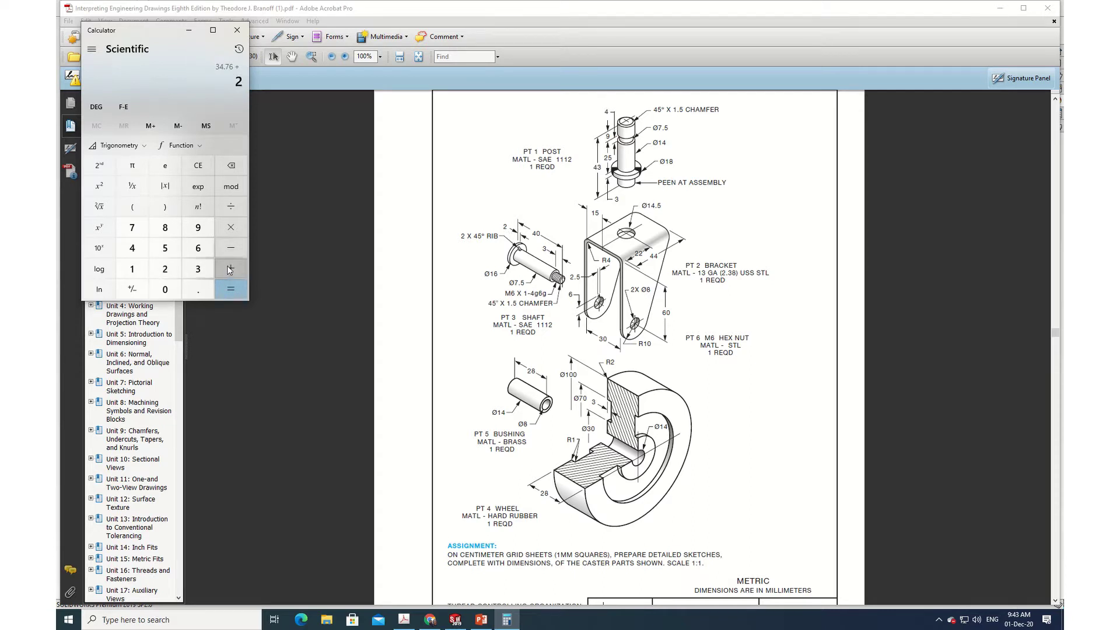
click(232, 289)
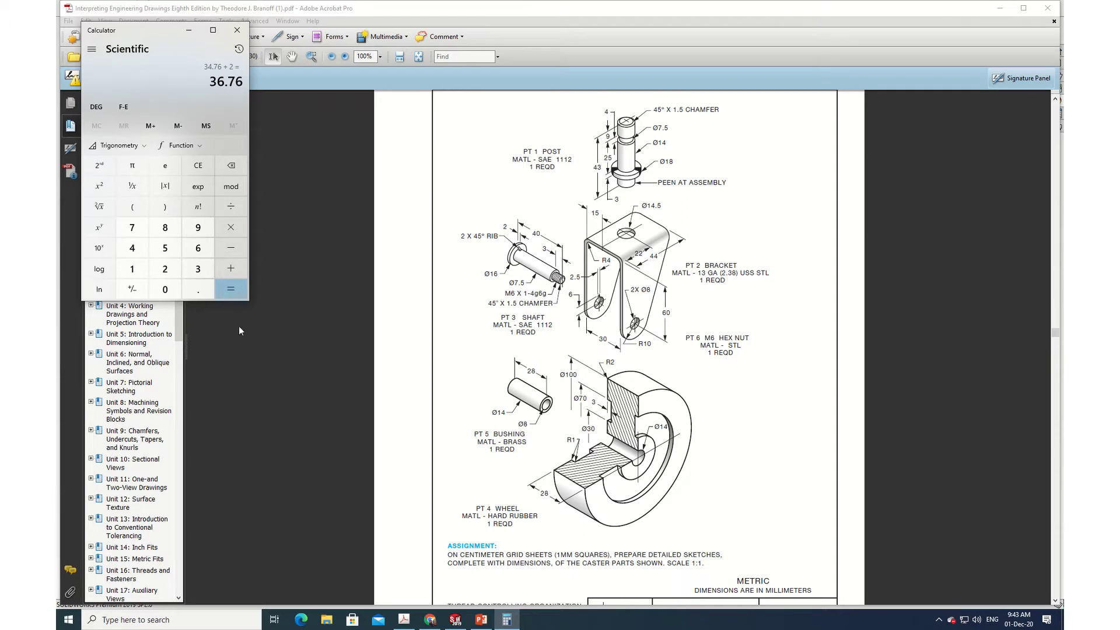
click(228, 272)
click(165, 247)
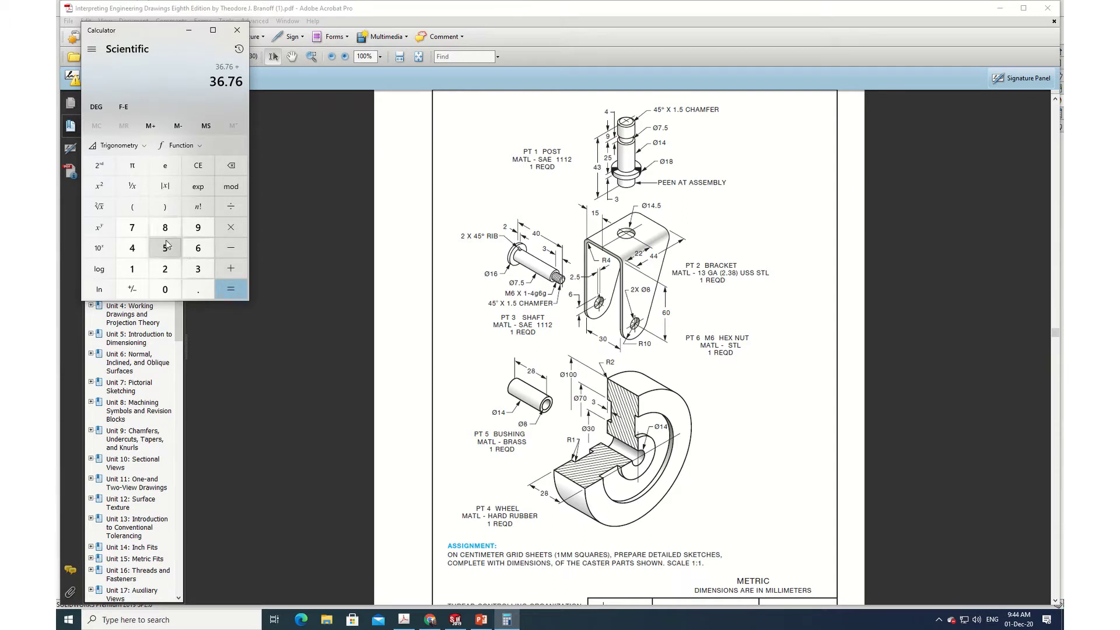
click(221, 295)
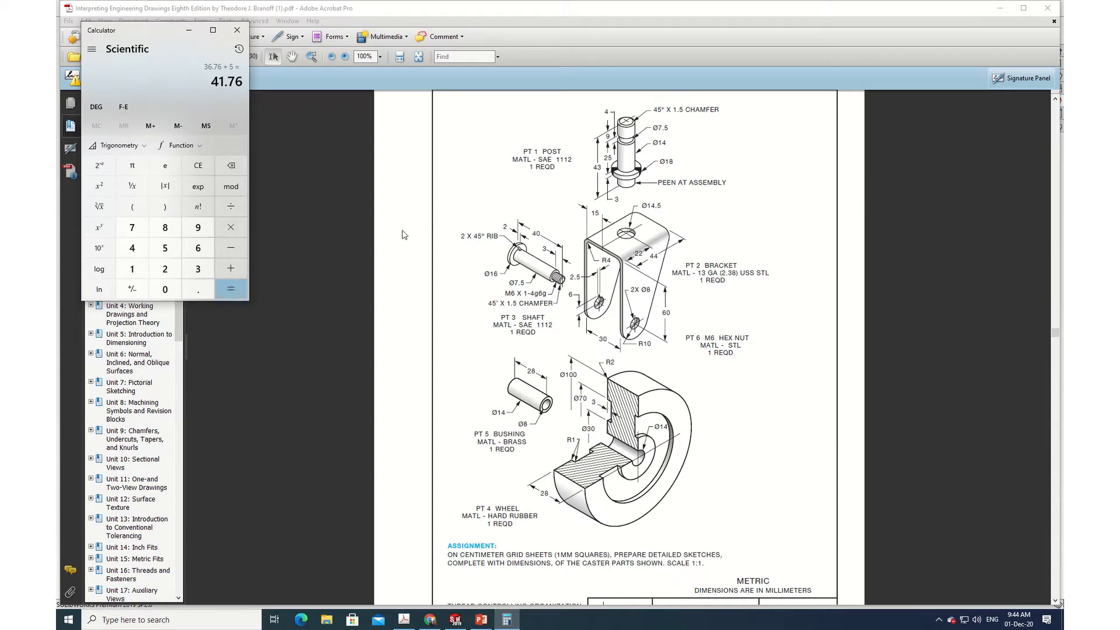
click(188, 30)
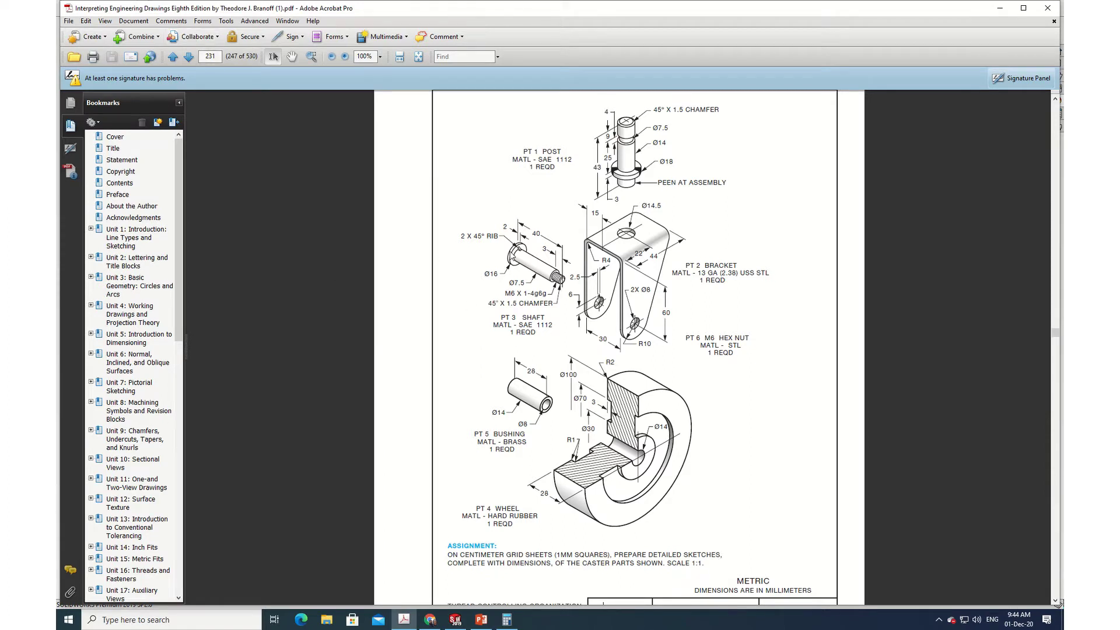
Create a new part document in SOLIDWORKS and start a sketch on the Front Plane
click(455, 620)
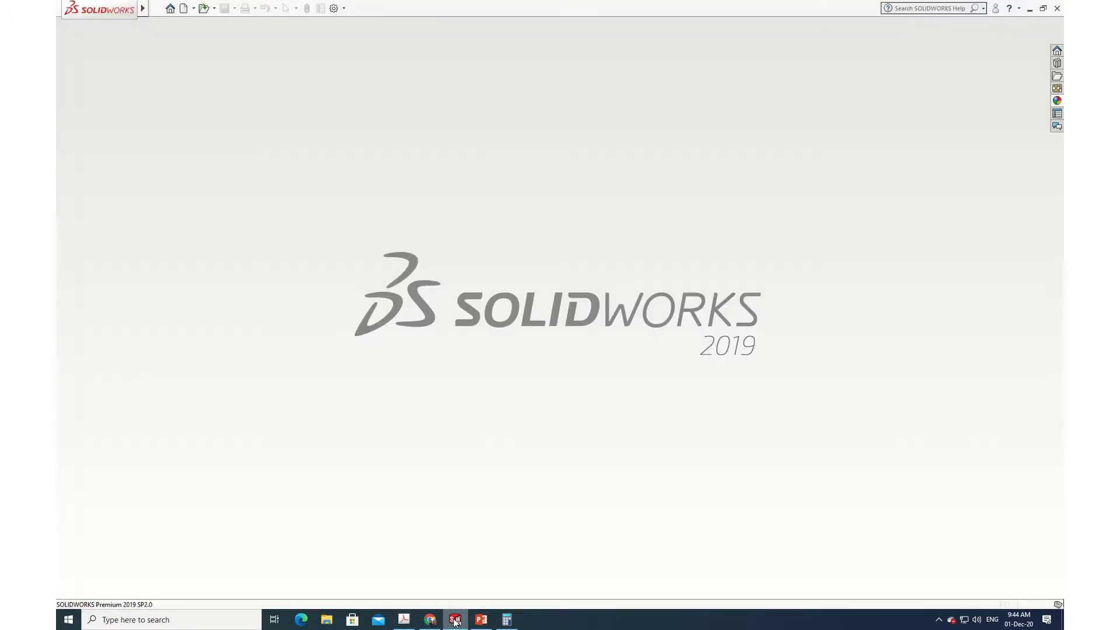
click(156, 8)
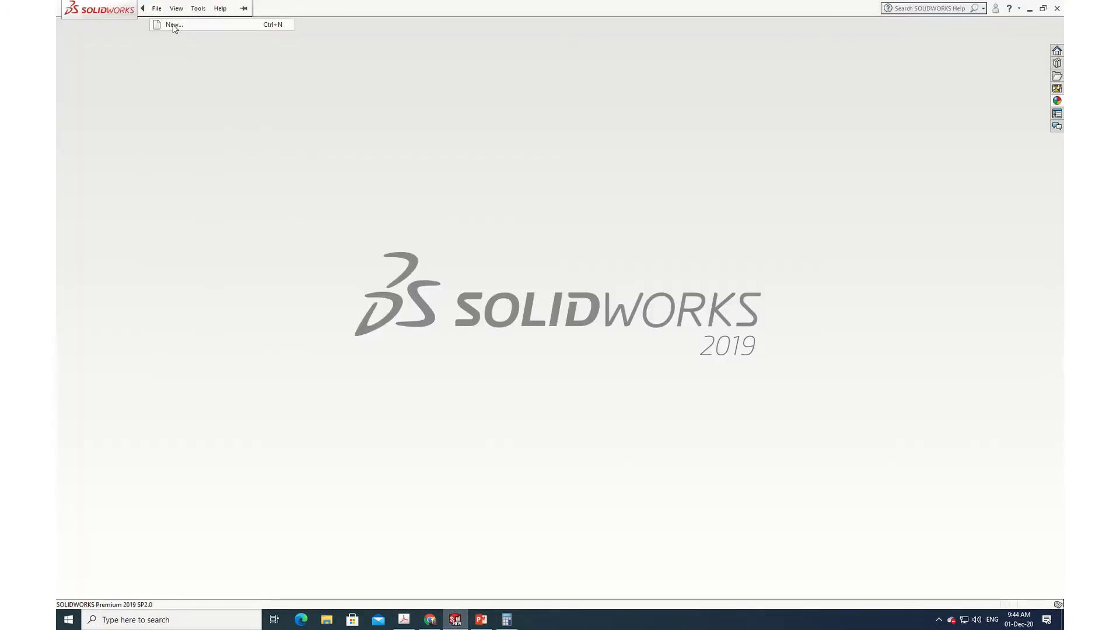
click(174, 24)
click(475, 405)
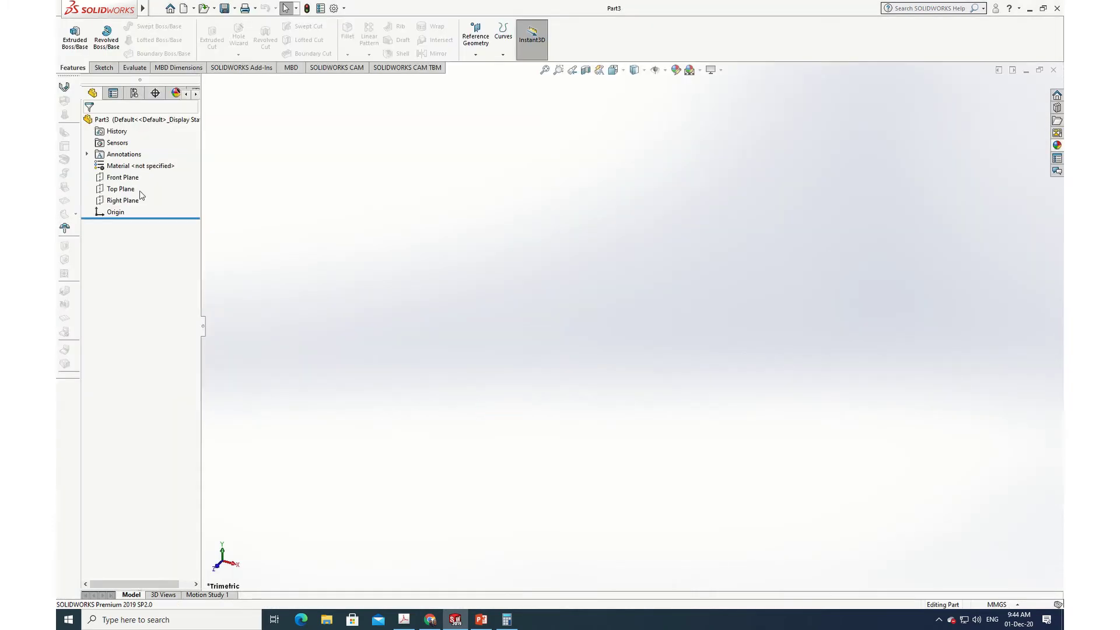
click(102, 67)
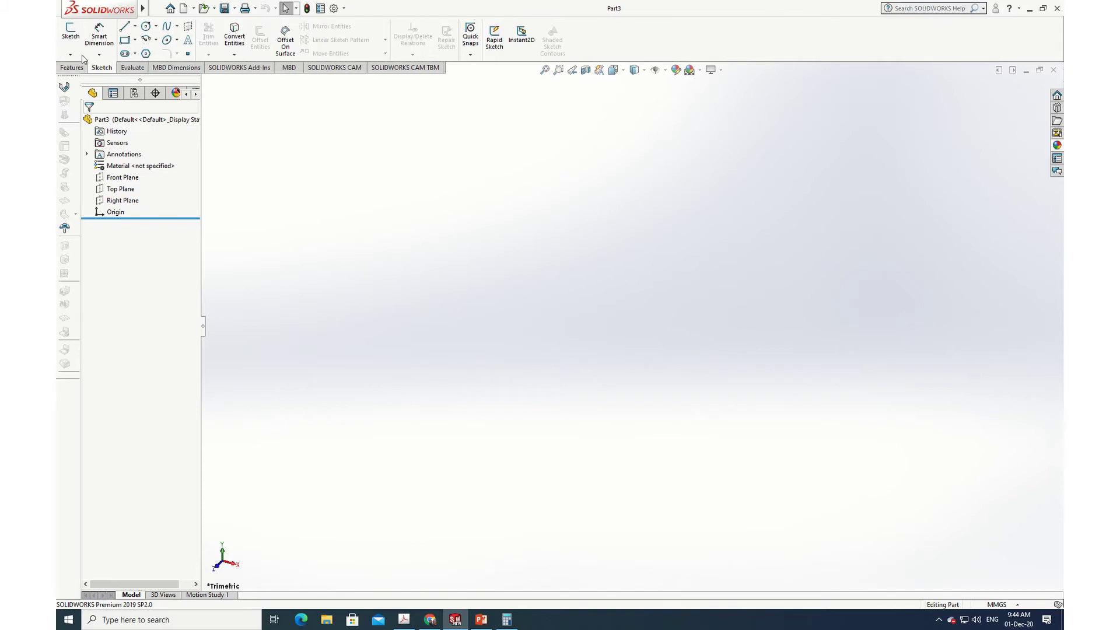
click(71, 34)
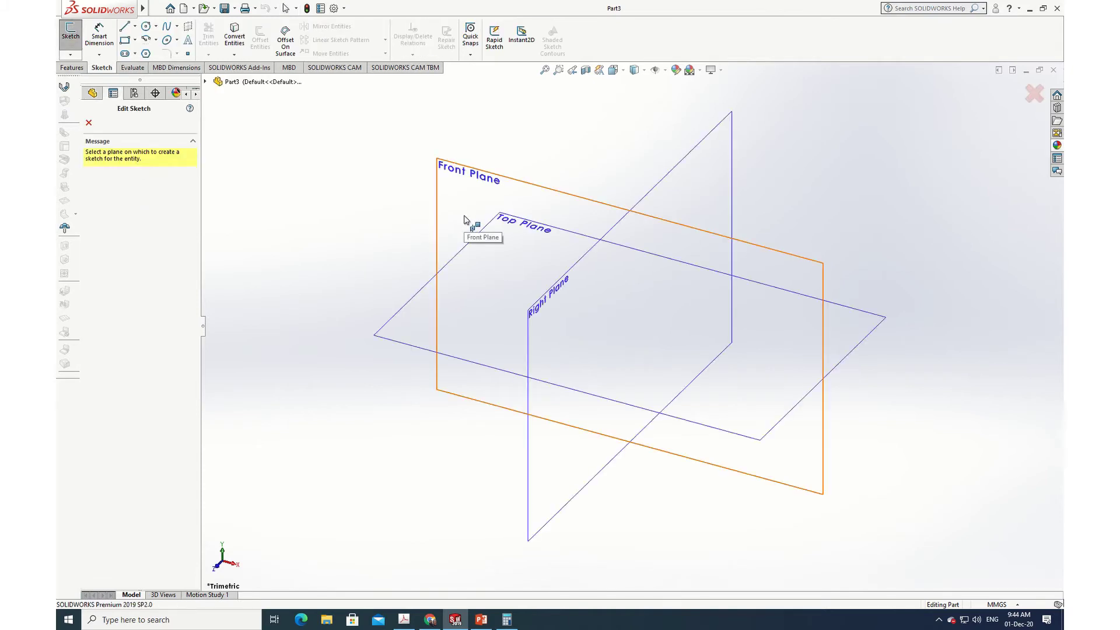
click(465, 220)
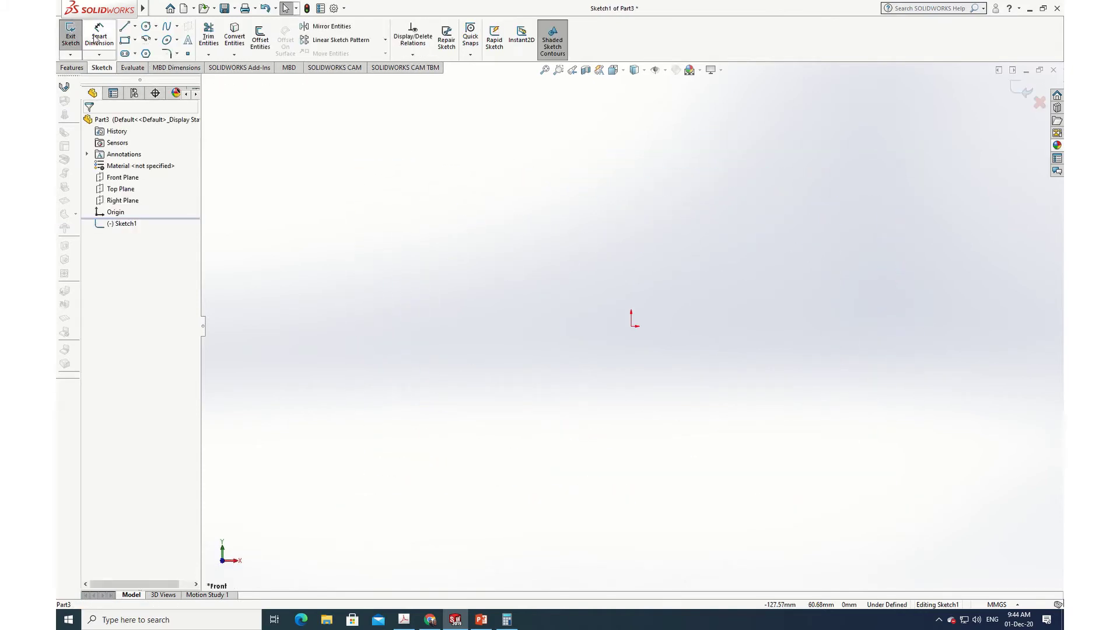
Sketch a closed stepped shaft half-profile from the origin, about 76 mm long and 19 mm high, with angled corners at both ends
click(124, 26)
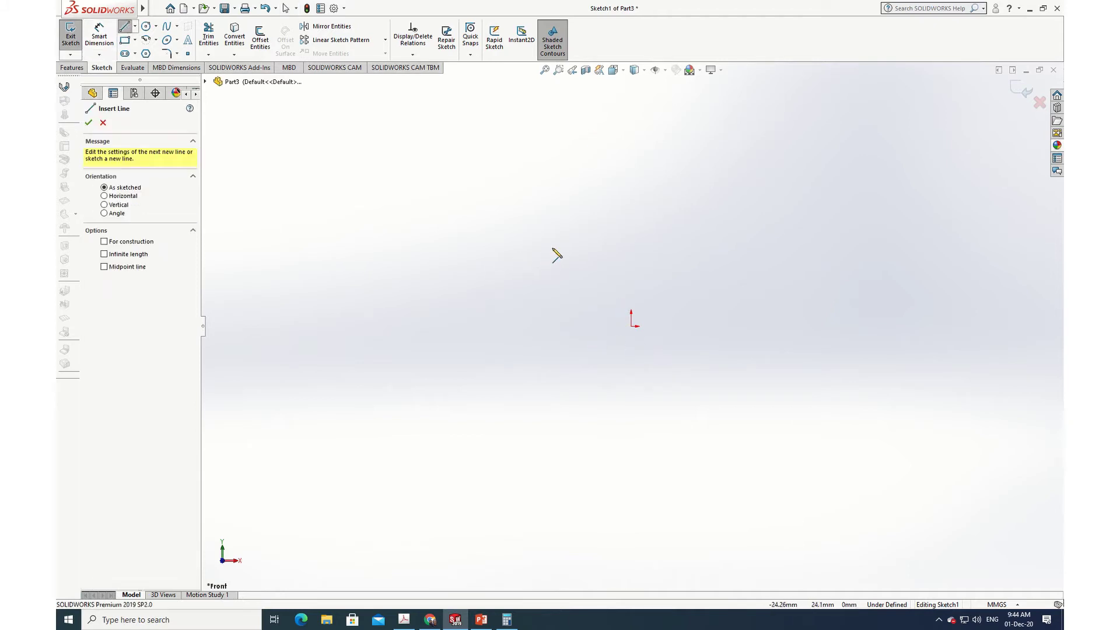
click(631, 326)
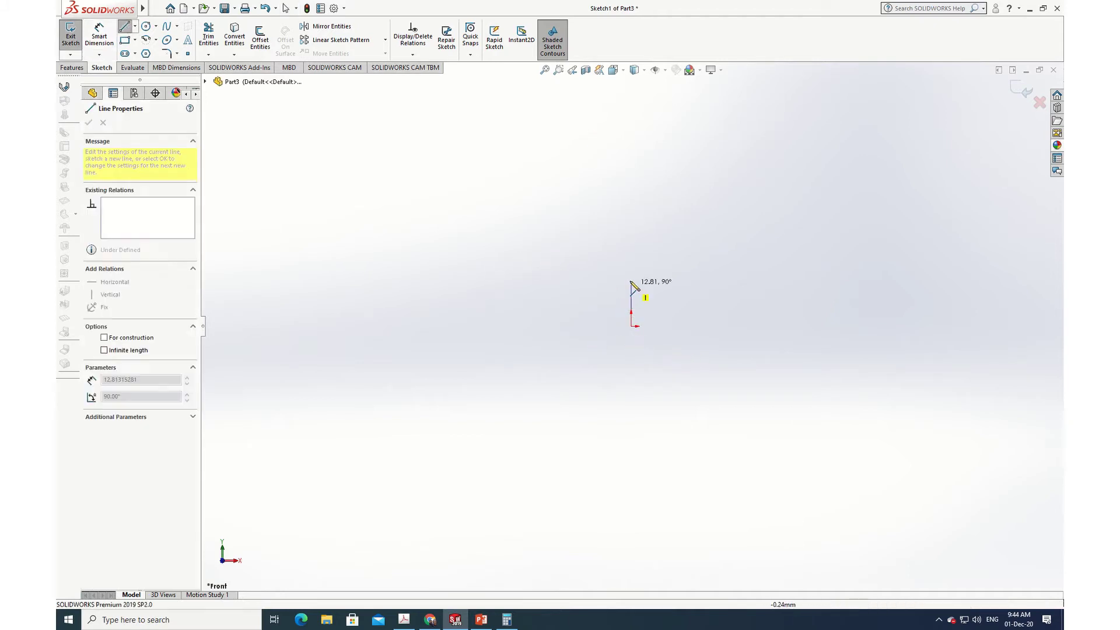
click(631, 278)
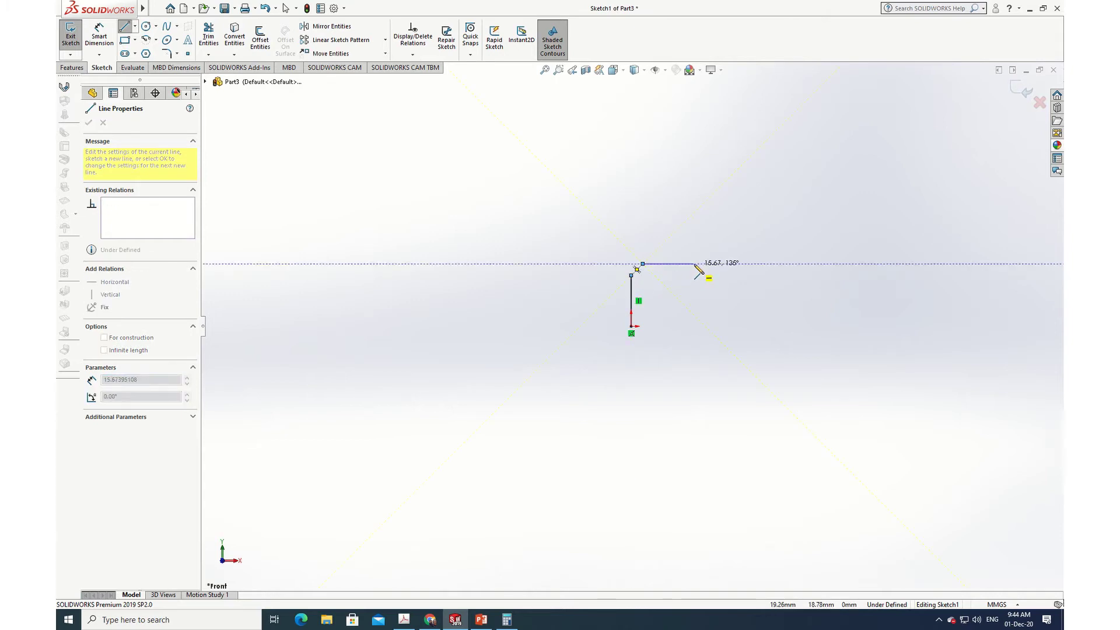
click(673, 265)
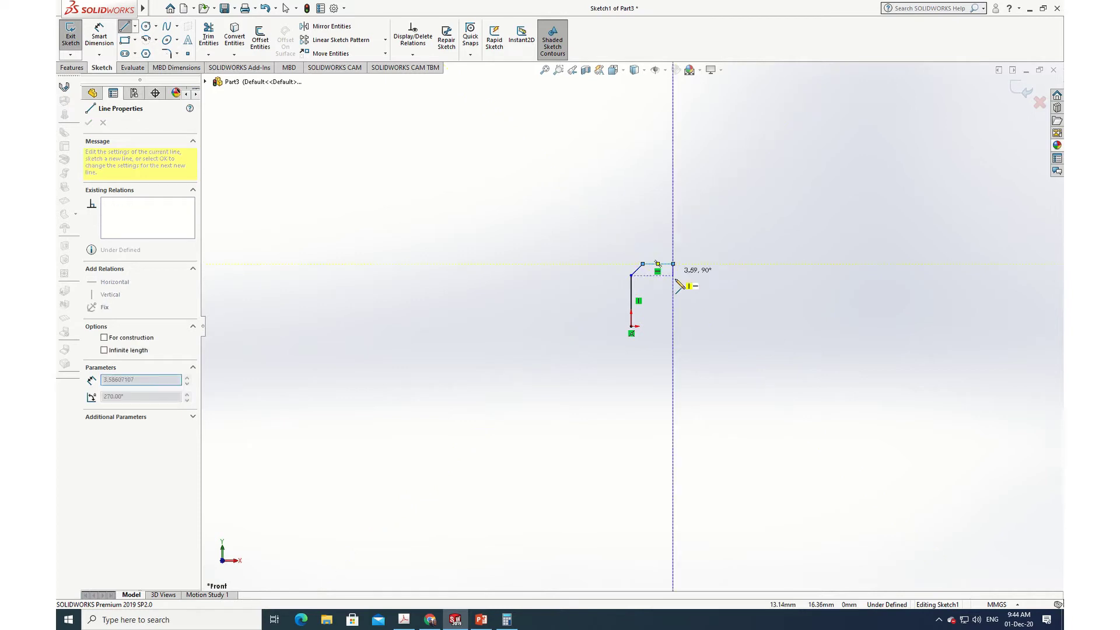
click(673, 281)
click(829, 282)
click(830, 295)
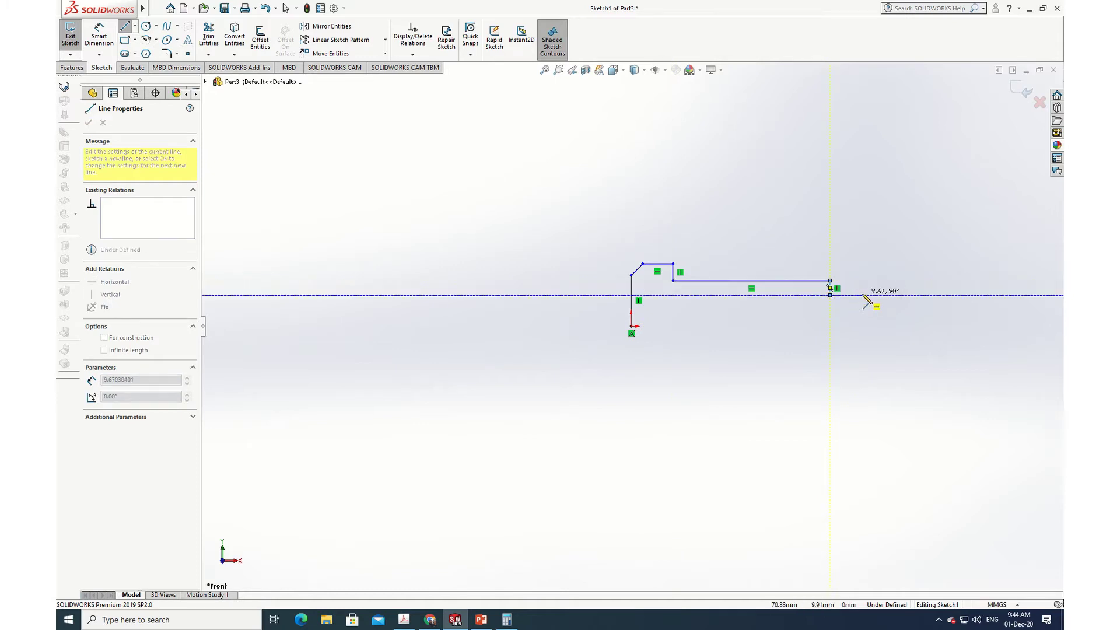
click(870, 296)
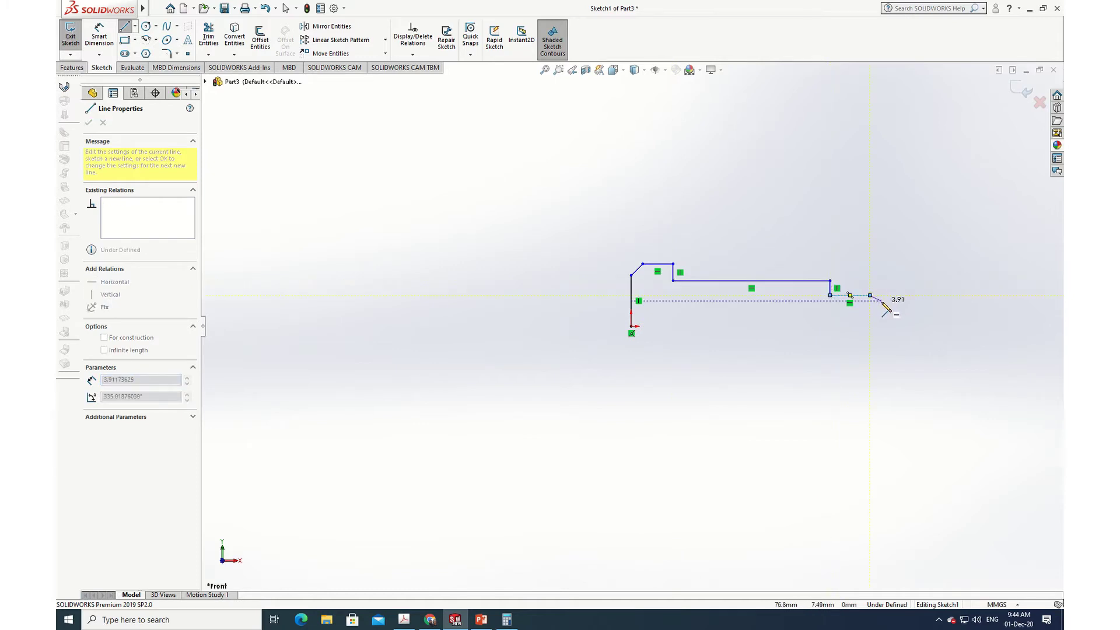
click(879, 303)
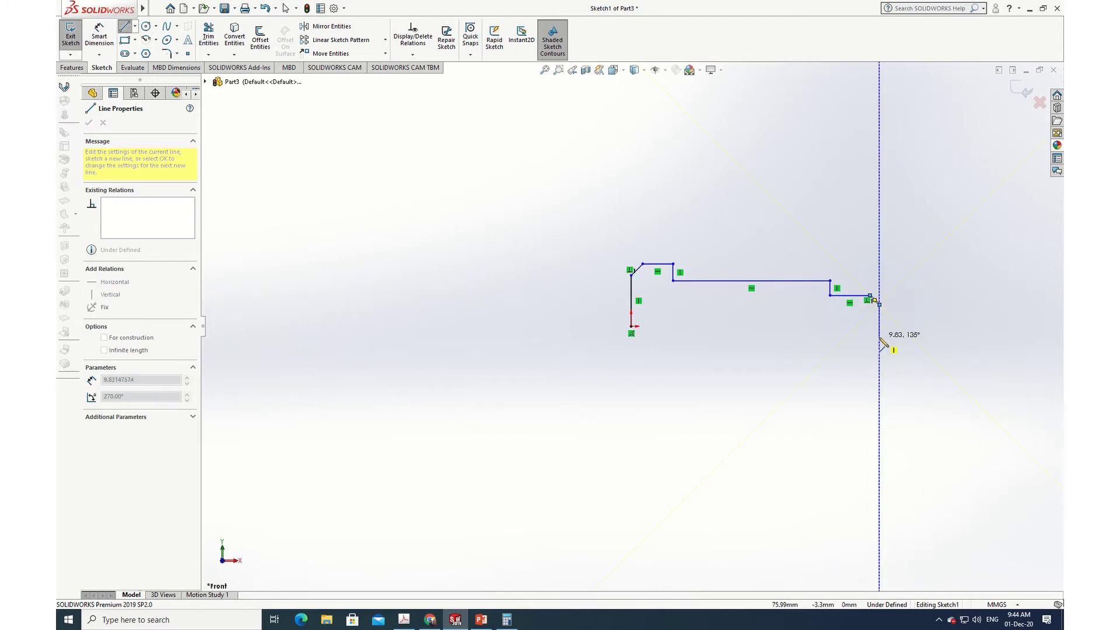
click(879, 325)
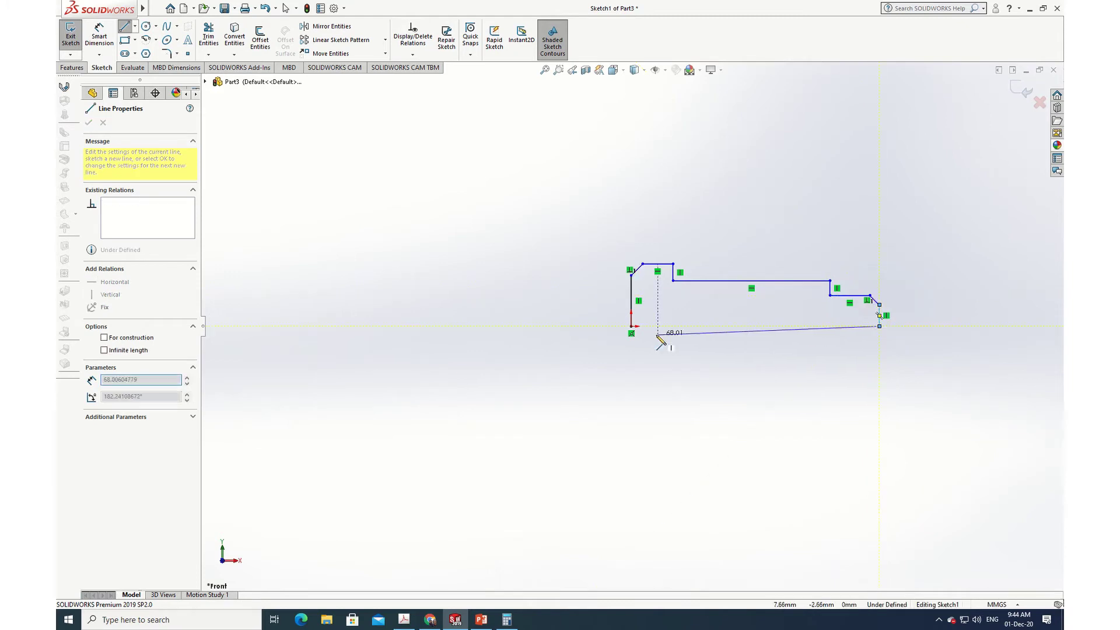
click(631, 326)
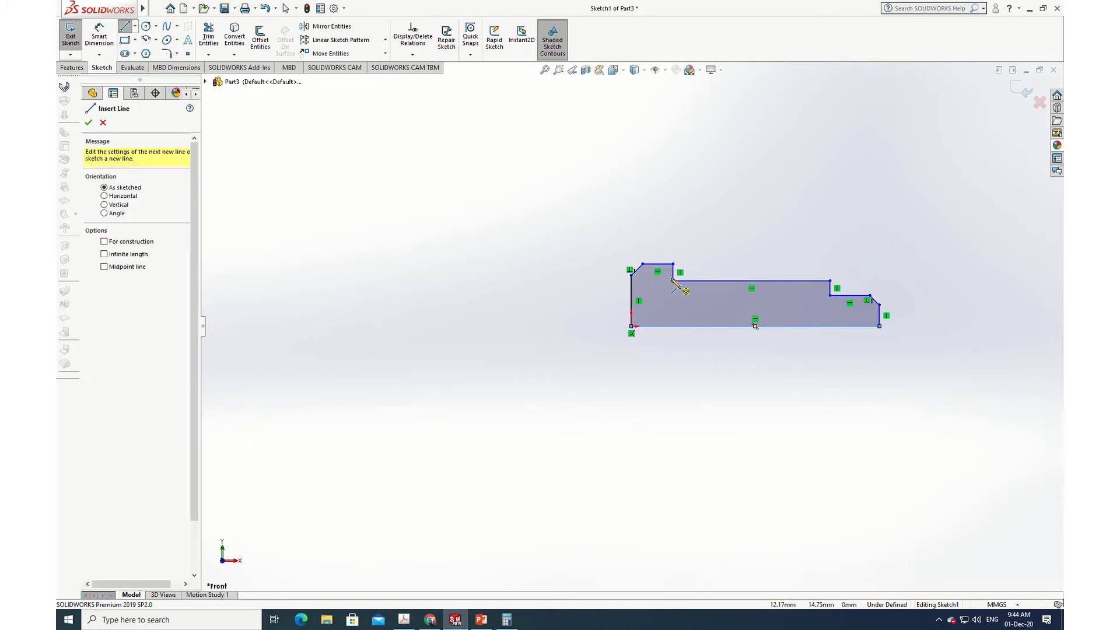
key(Escape)
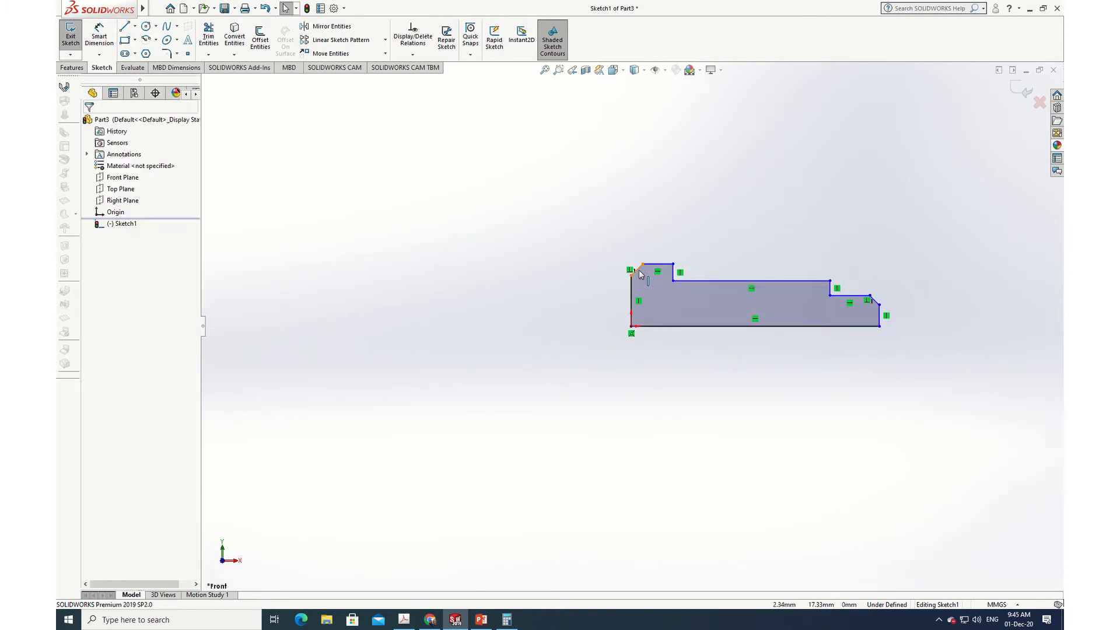
Delete the angled line at the head end and extend the vertical line to close the head's corner squarely
click(637, 269)
right_click(638, 269)
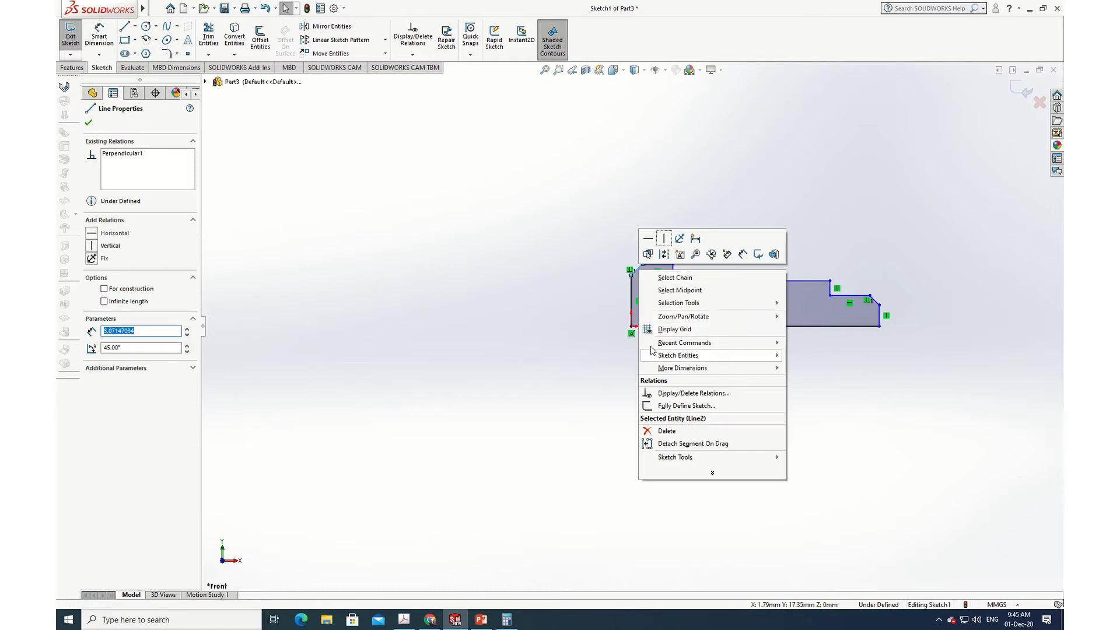
click(612, 249)
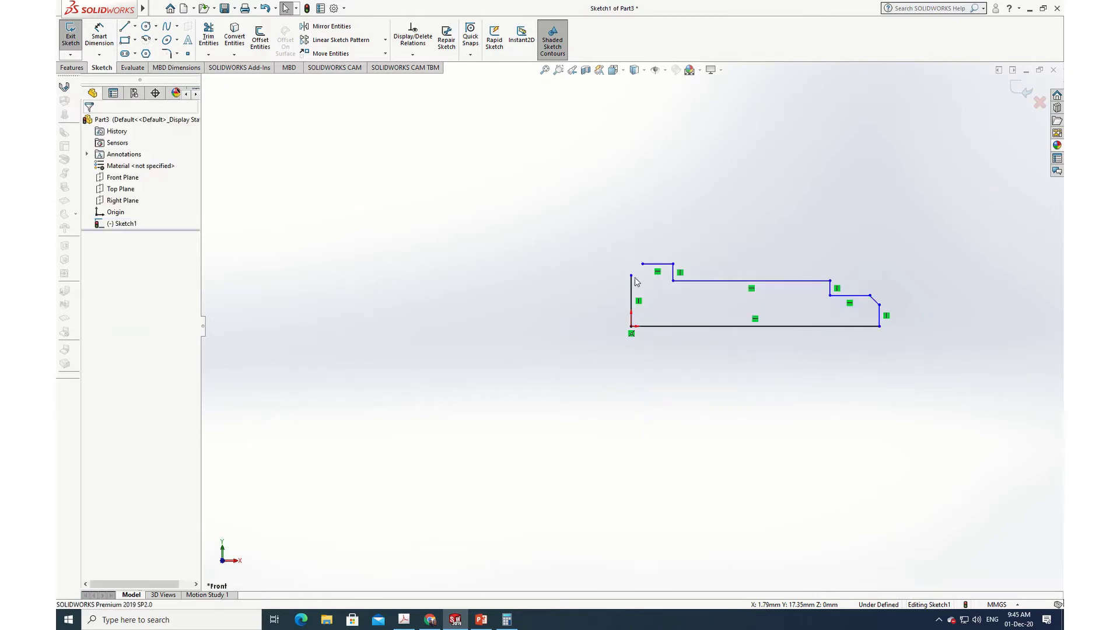
drag(632, 274, 631, 264)
click(502, 390)
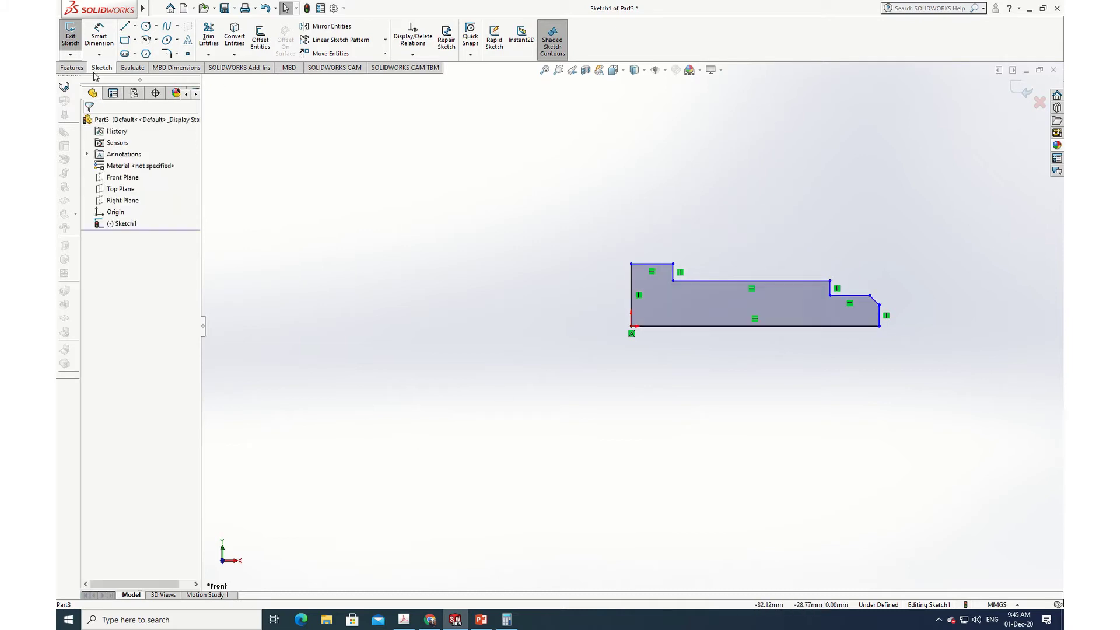
Dimension the width of the shaft head, between its two vertical edges, to 2 mm
click(99, 35)
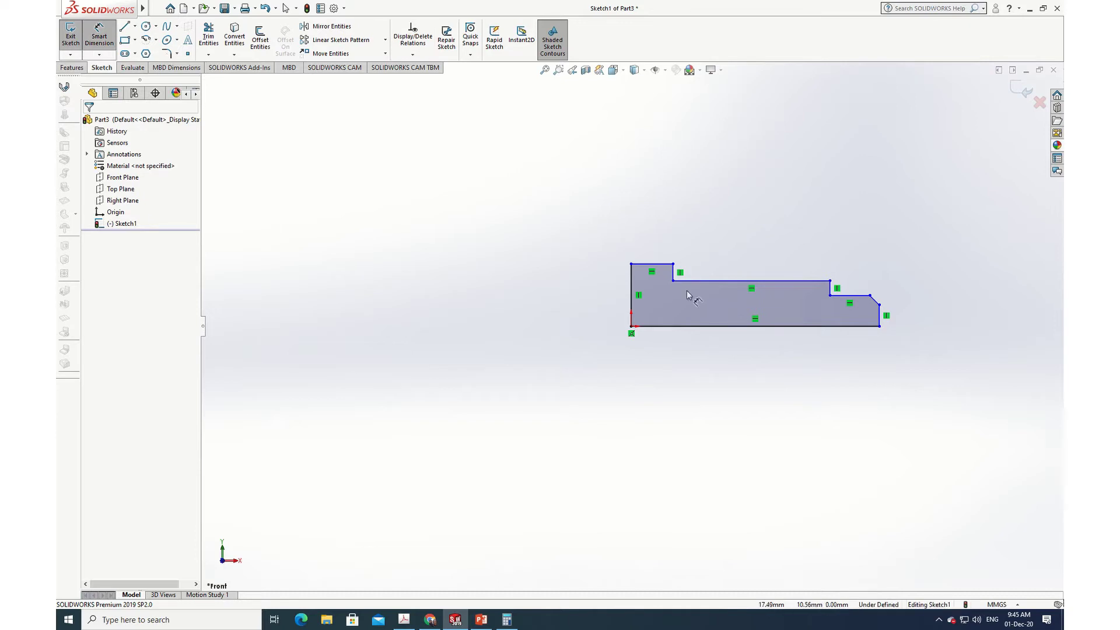
click(634, 280)
click(632, 281)
click(654, 245)
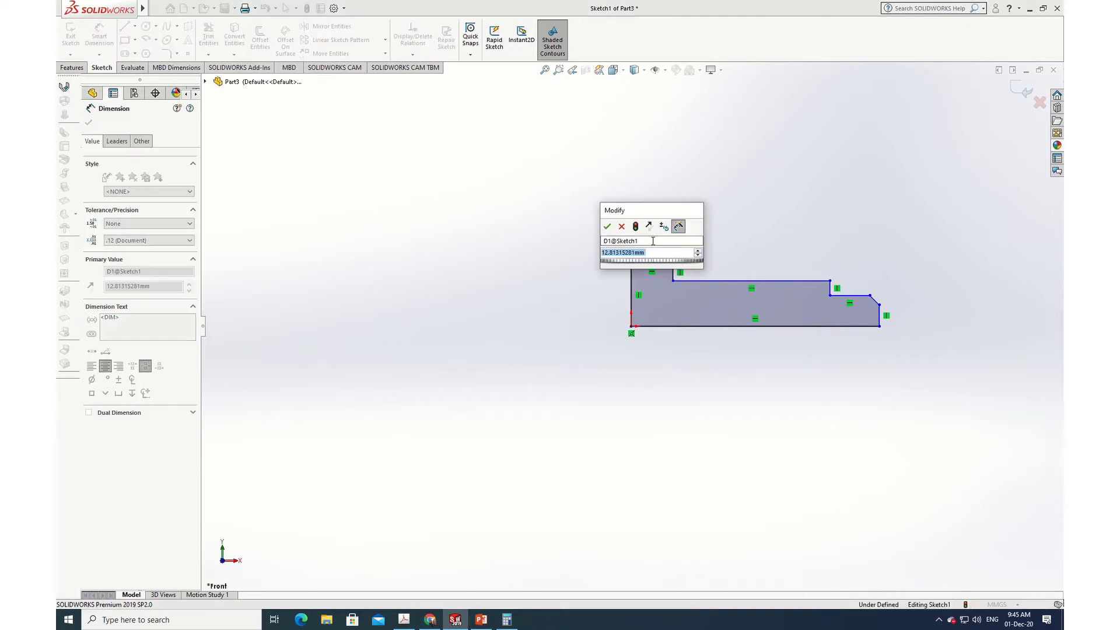
text(2)
key(Return)
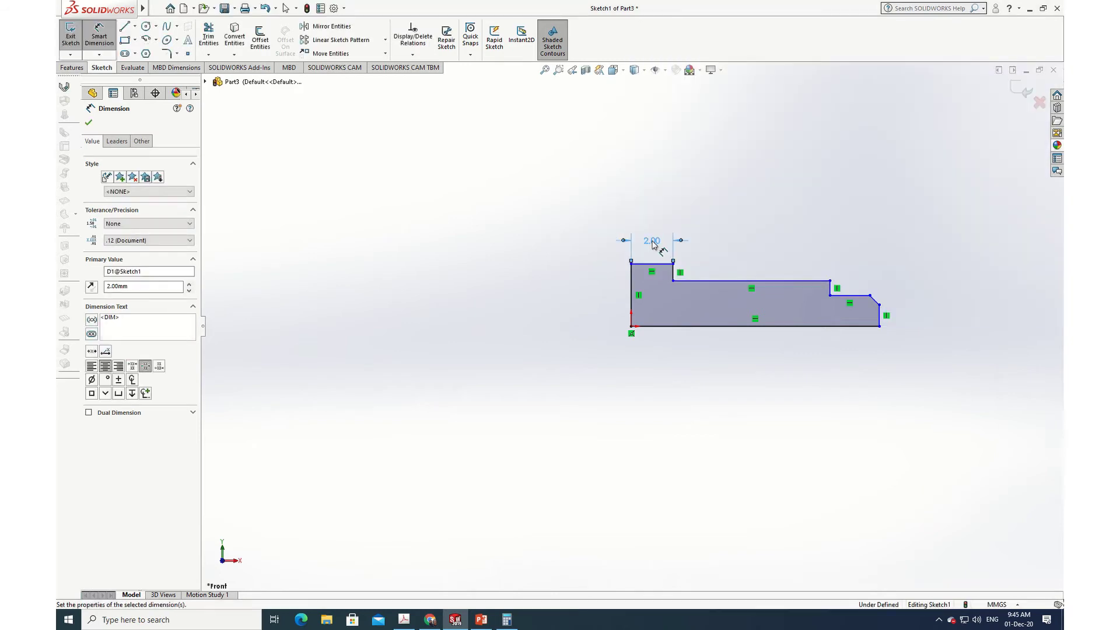
click(87, 125)
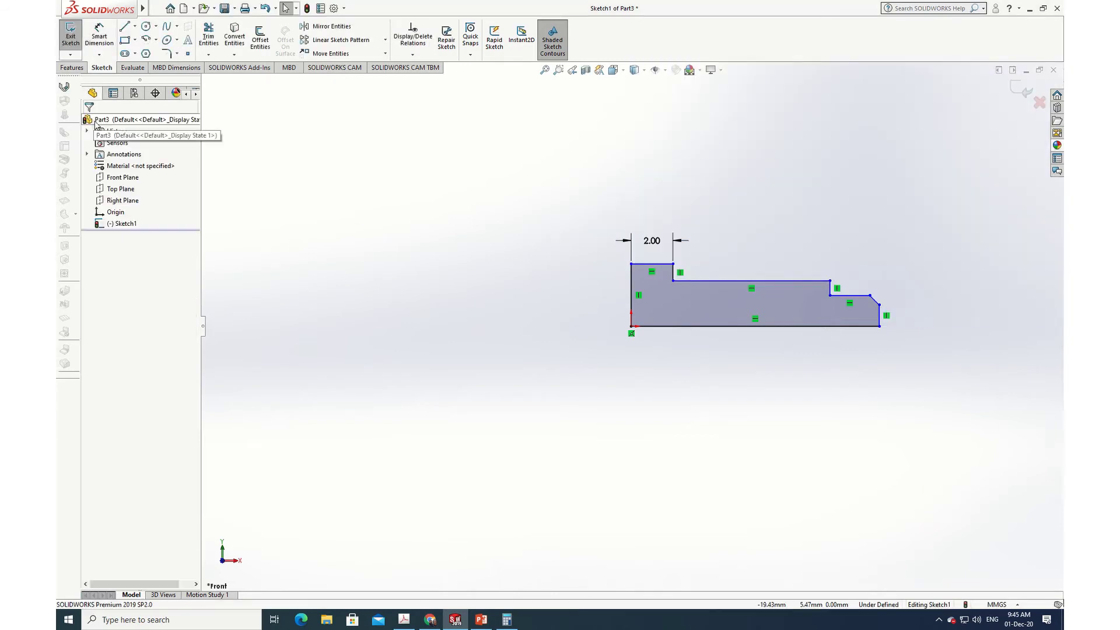
Dimension the reduced end section, from the lower step to the shaft's end edge, to 5 mm
click(99, 36)
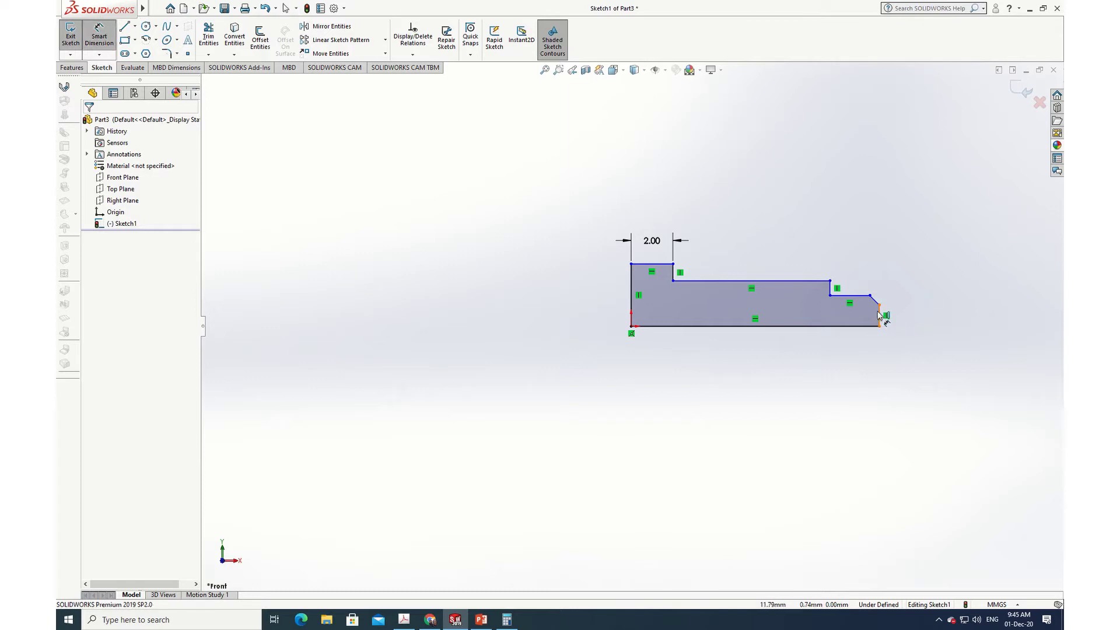
click(837, 296)
click(830, 288)
click(853, 245)
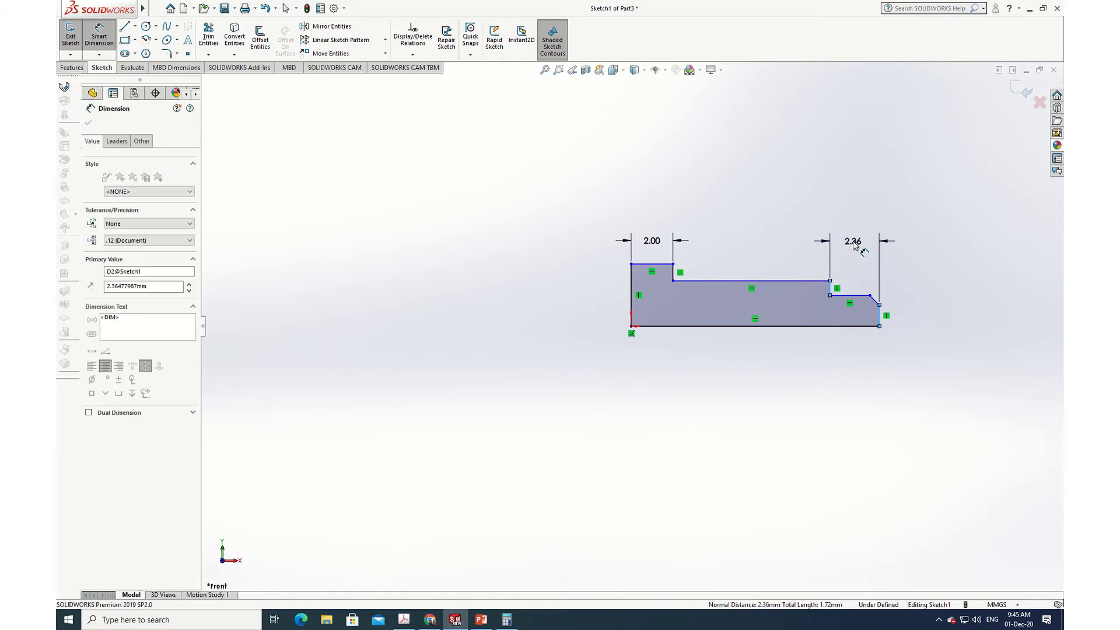
text(5)
key(Return)
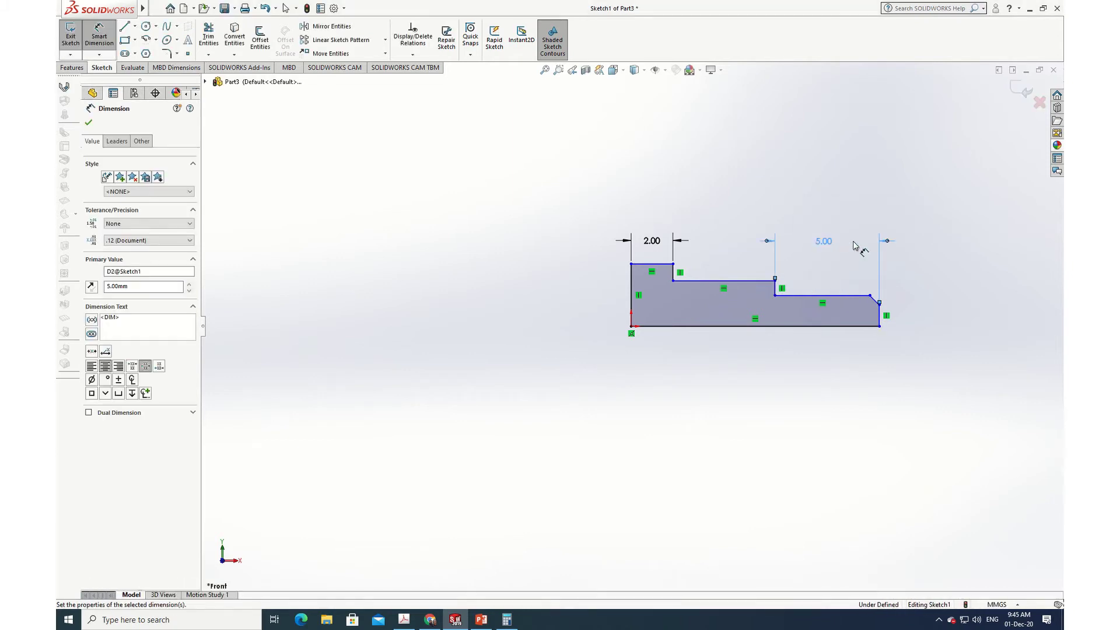
click(88, 122)
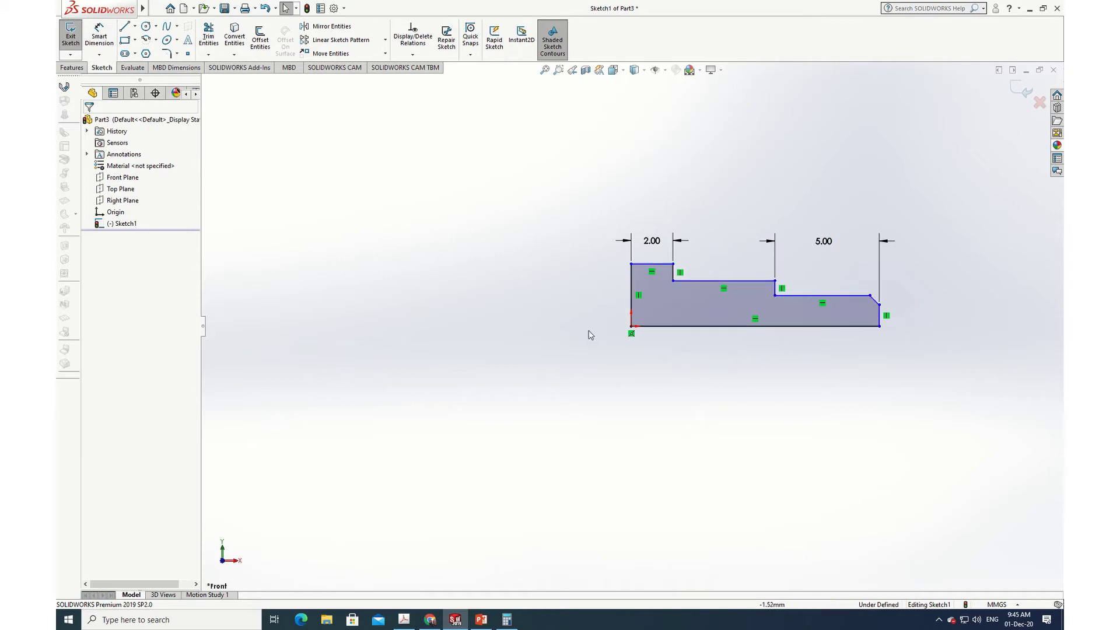
Dimension the overall length of the shaft profile, between its two outermost vertical edges, to 40 mm
click(90, 48)
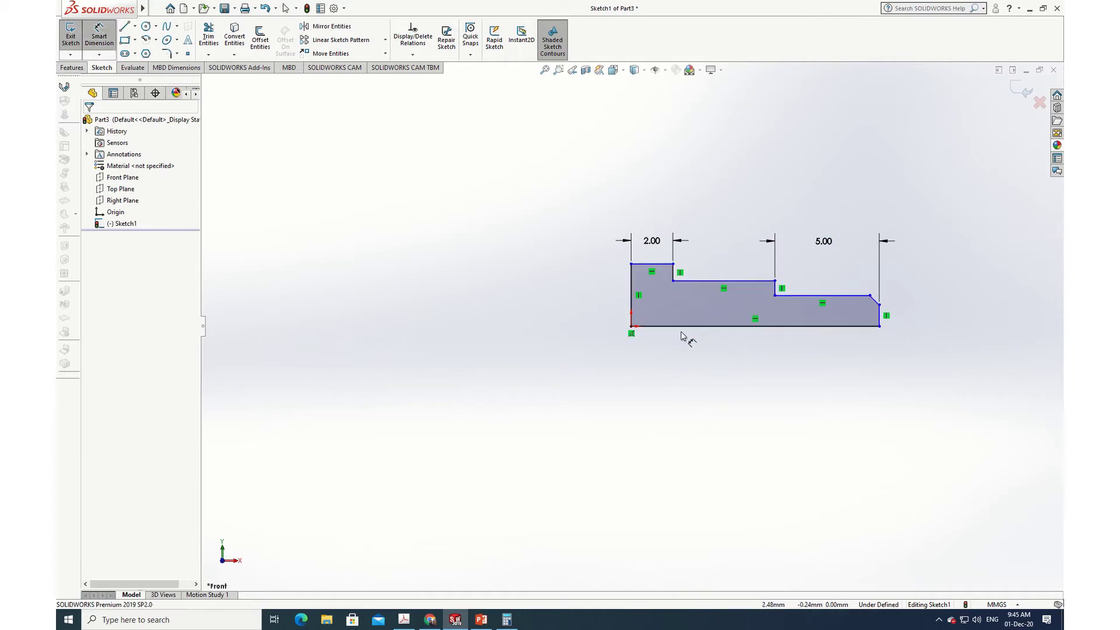
click(630, 290)
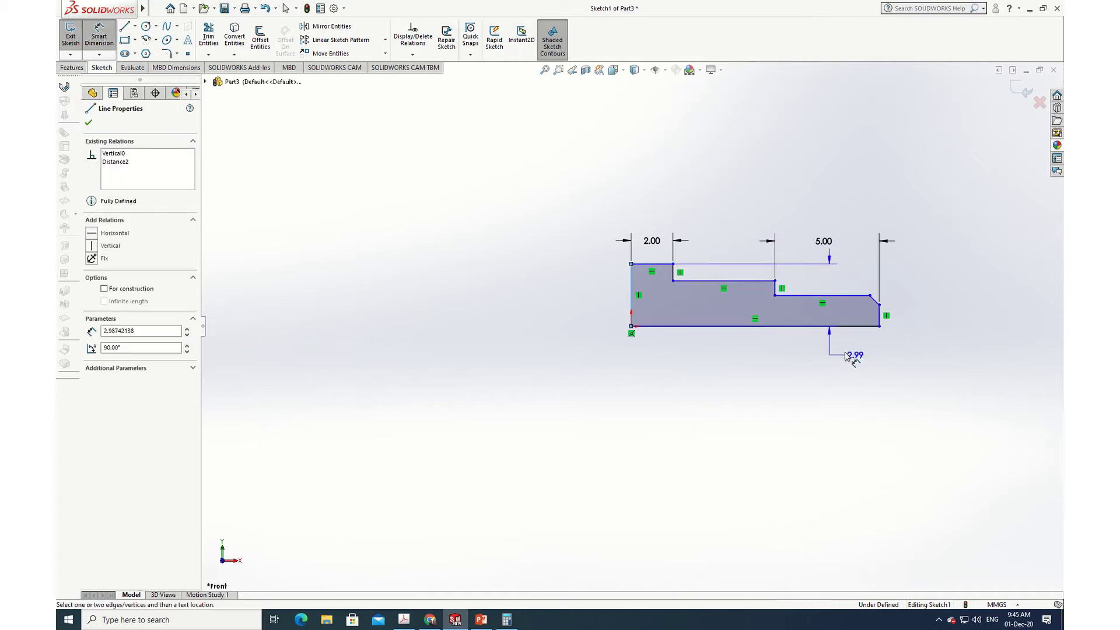
click(879, 318)
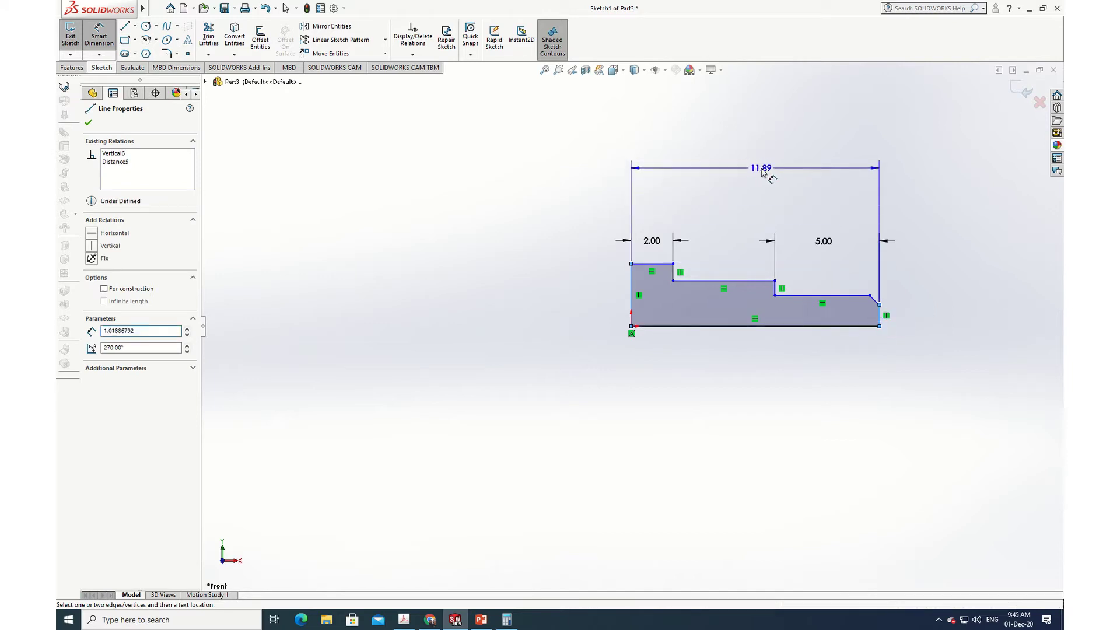
click(761, 170)
text(40)
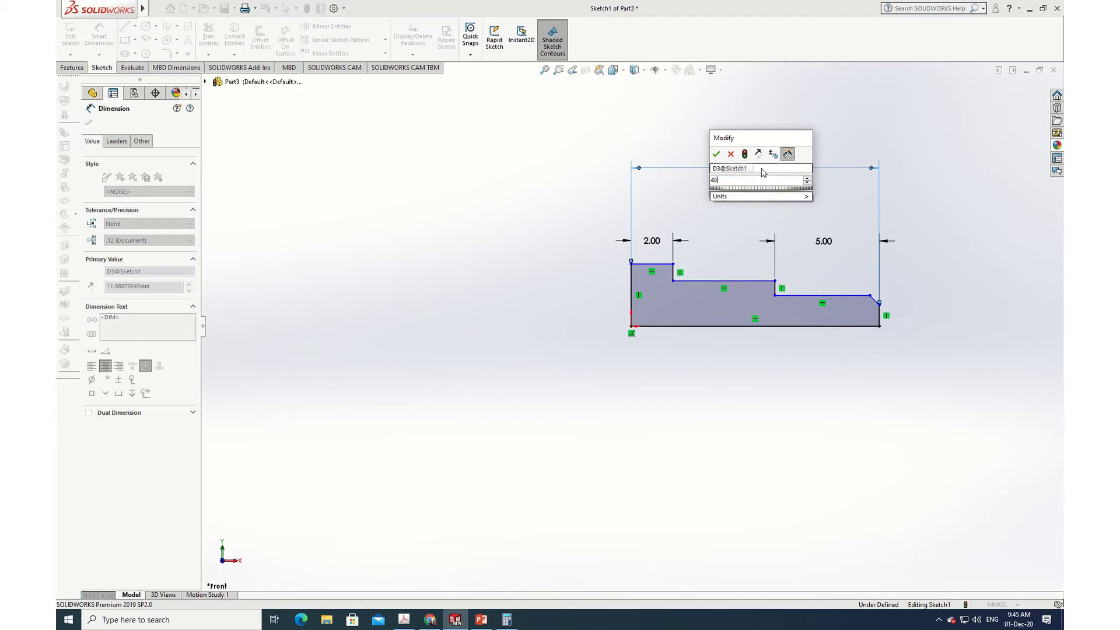
key(Return)
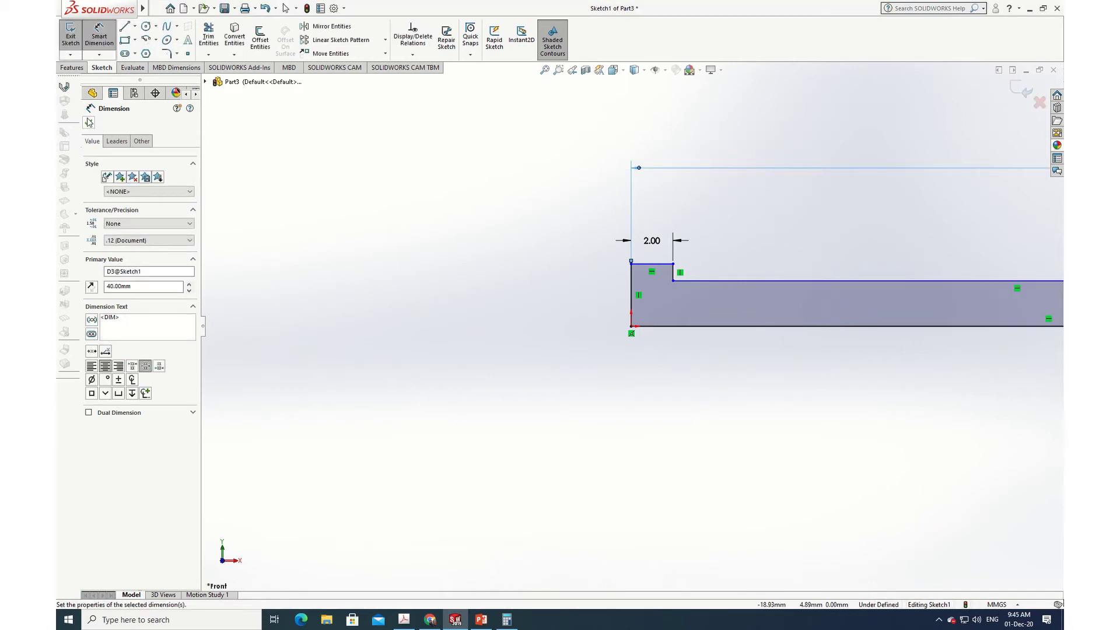
click(88, 123)
Check the shaft's chamfer in the textbook PDF in Acrobat, and dimension the length of the profile's angled end line to 1.5 mm in SOLIDWORKS
key(space)
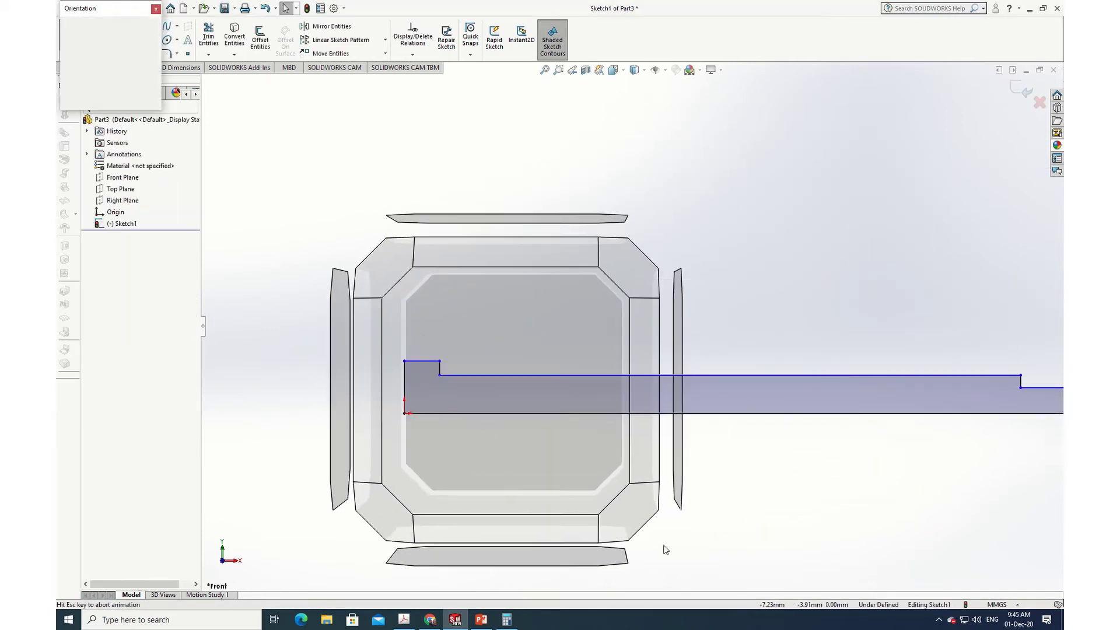
click(496, 458)
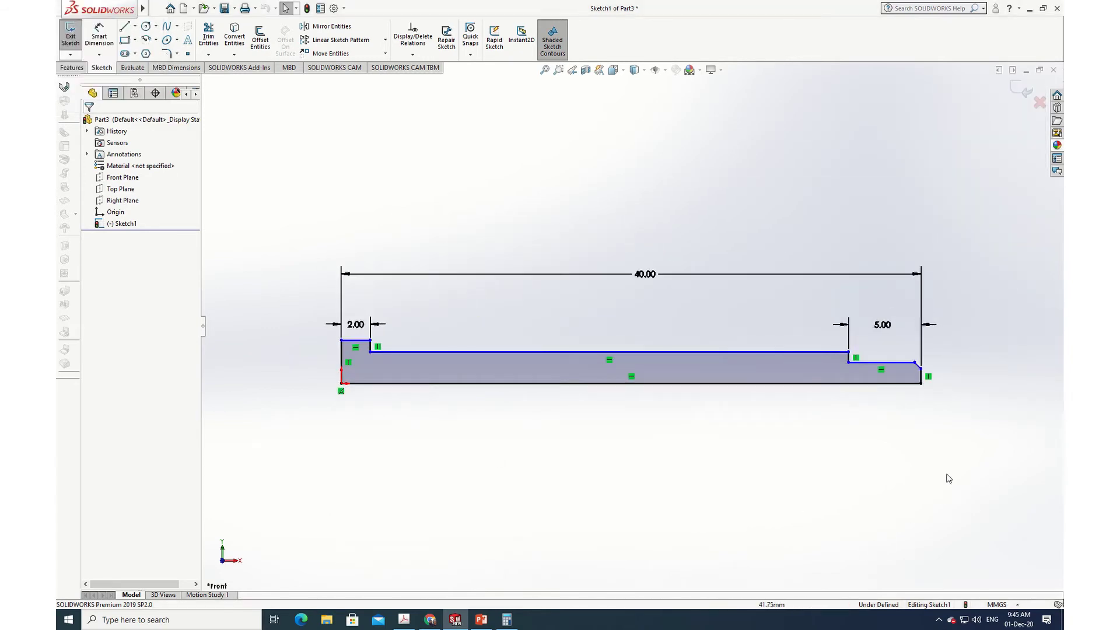
click(408, 622)
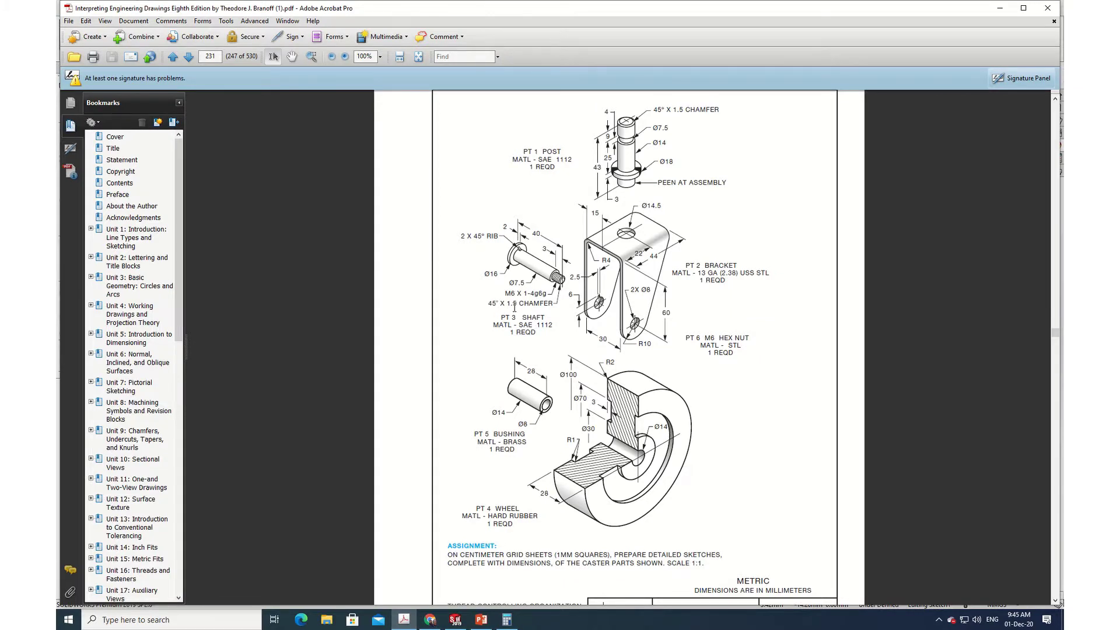
click(403, 619)
scroll(945, 378, up, 2)
scroll(904, 370, down, 8)
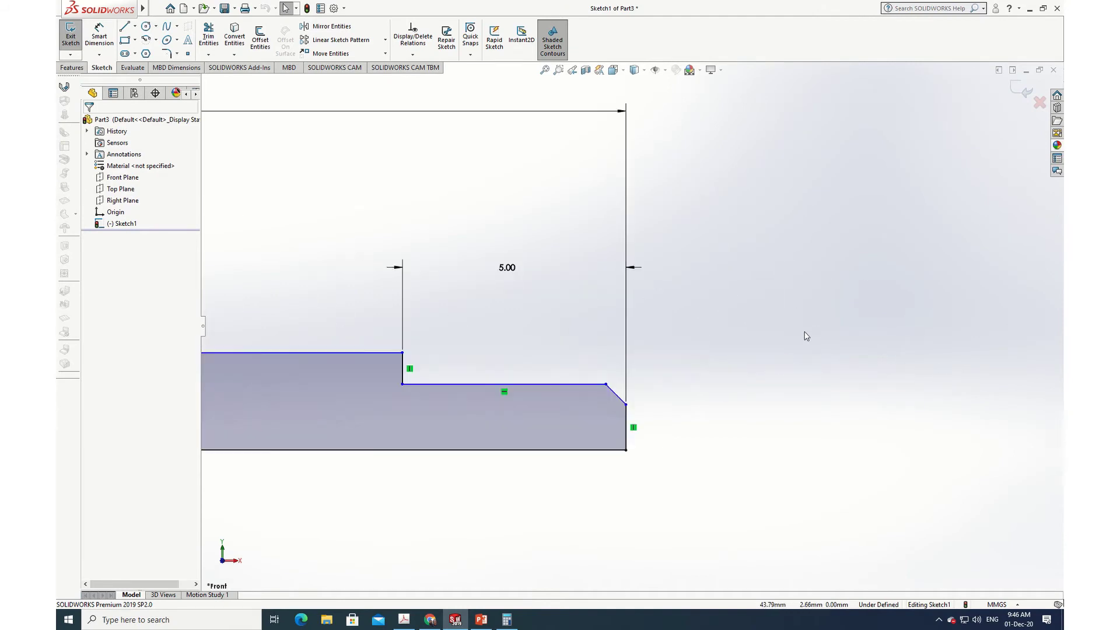
click(99, 37)
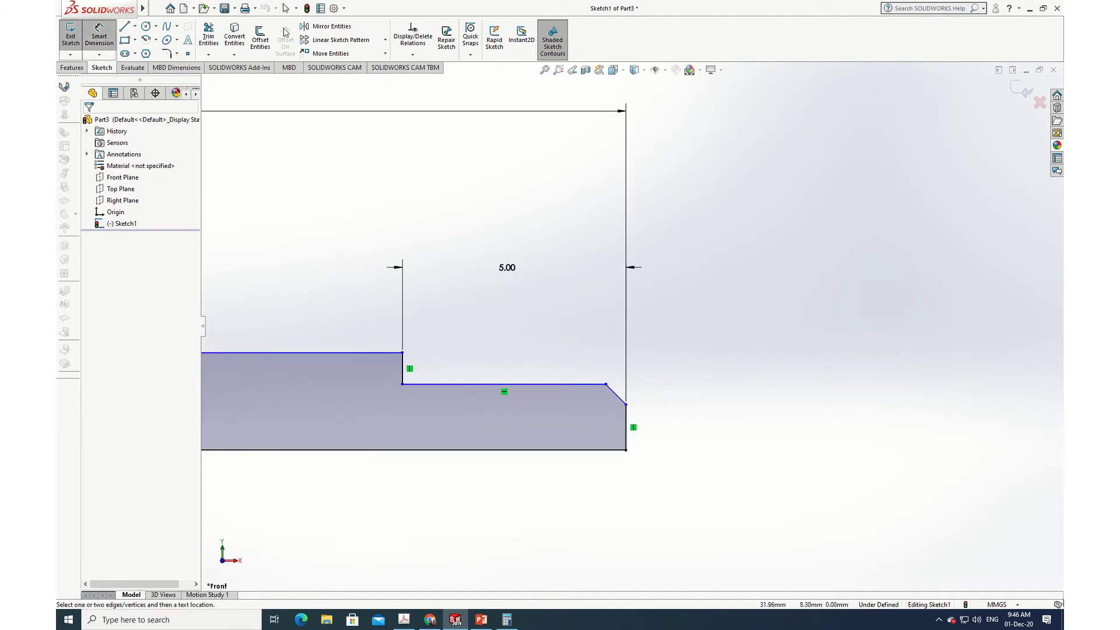
click(620, 399)
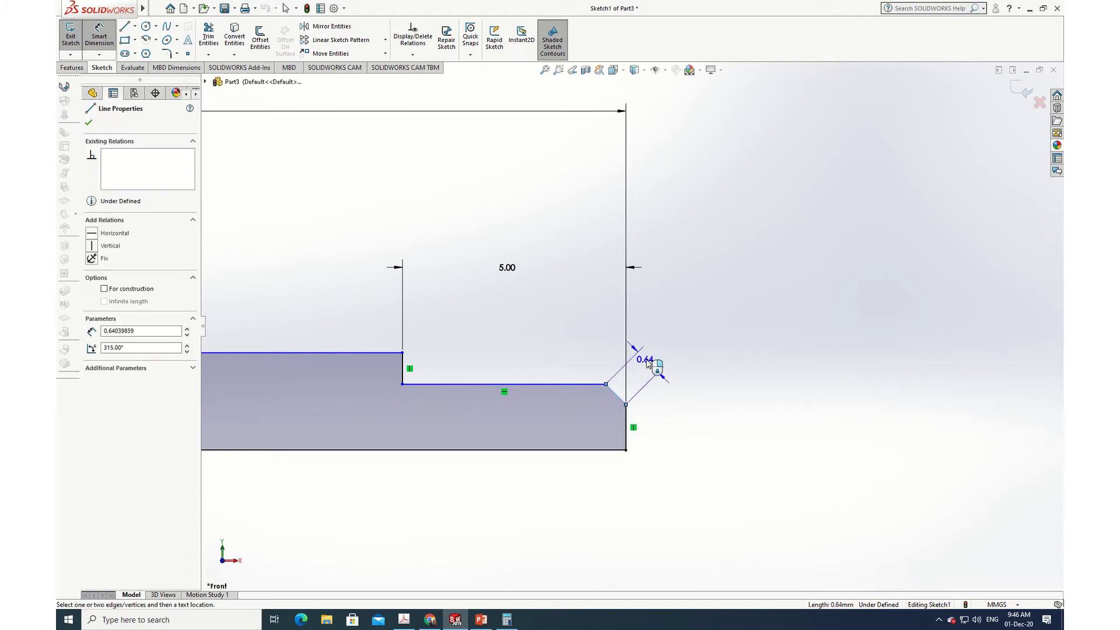
click(650, 366)
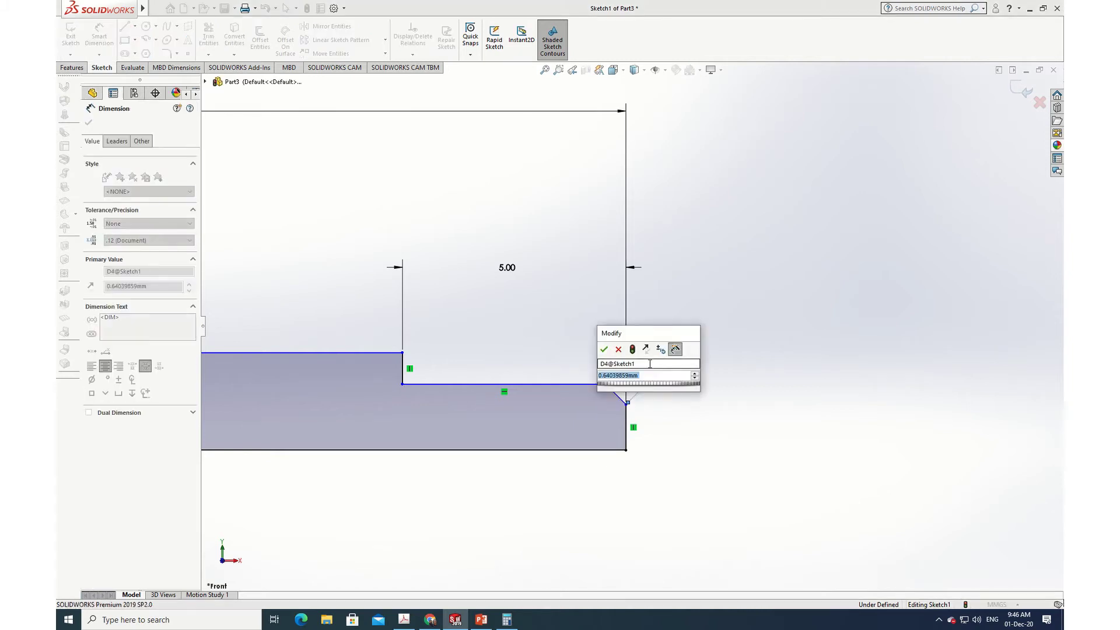
text(1.5)
key(Return)
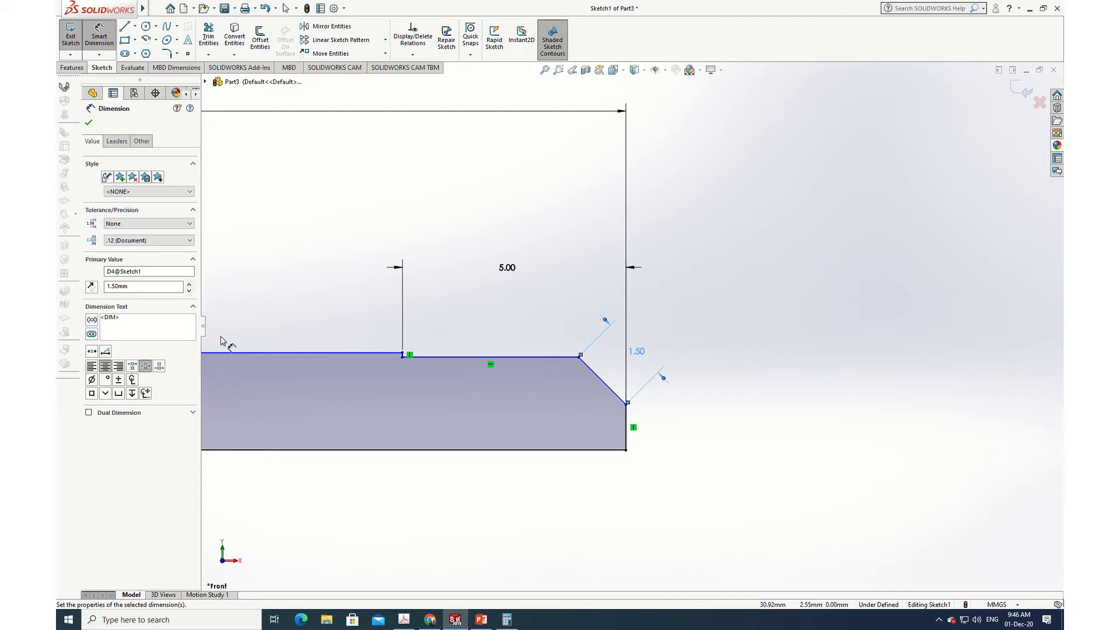
click(89, 123)
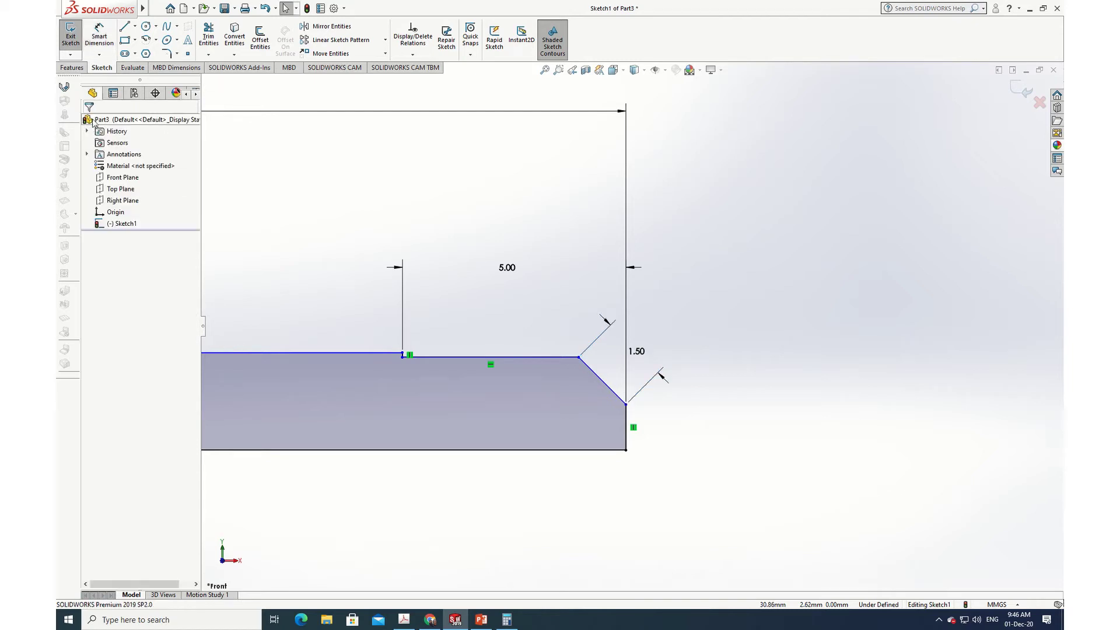
Dimension the height of the short vertical edge at the chamfered end of the shaft profile, keeping its drawn size
click(99, 33)
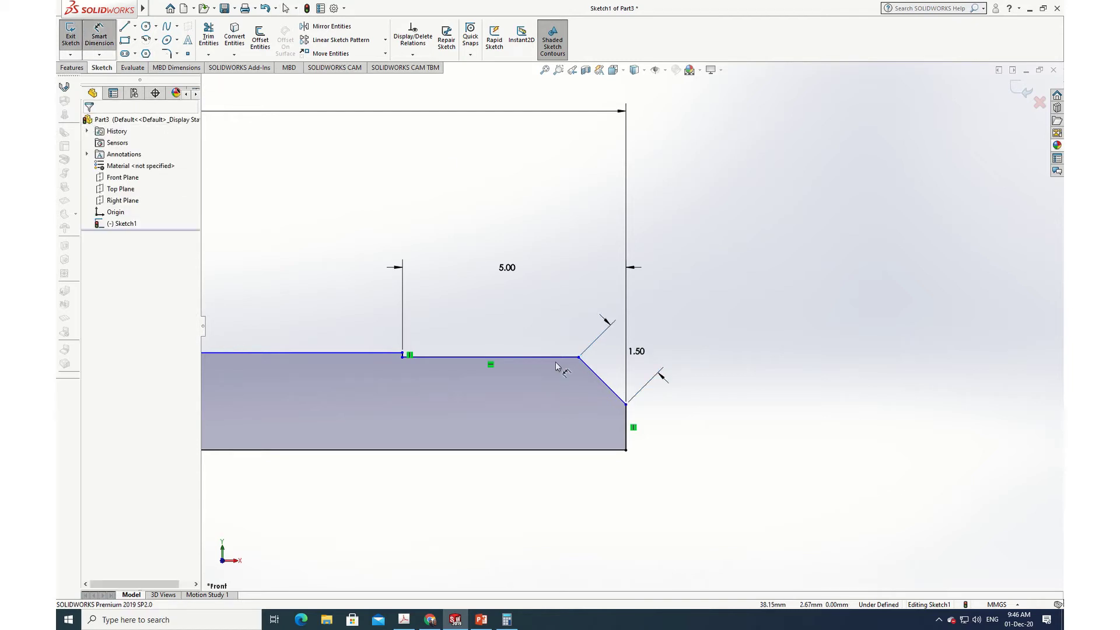
click(628, 430)
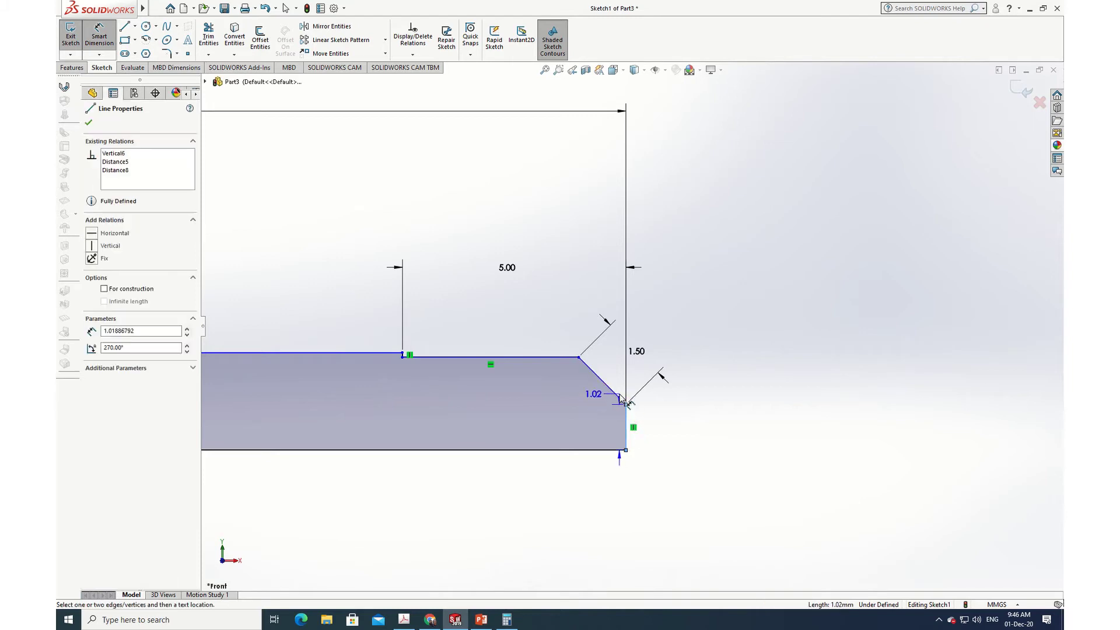
click(613, 392)
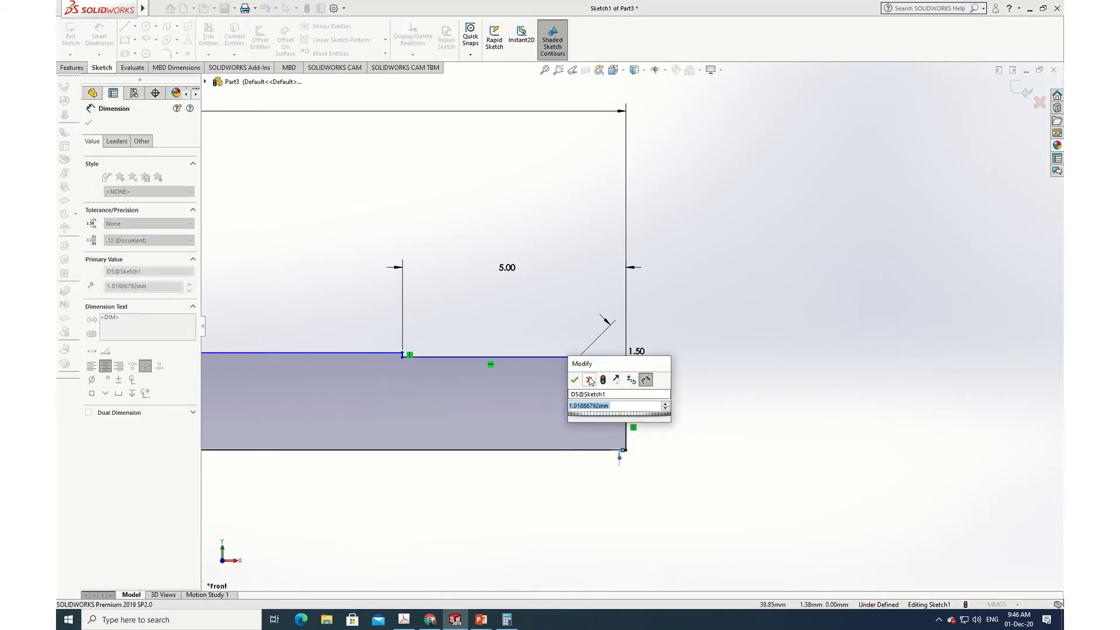
key(Return)
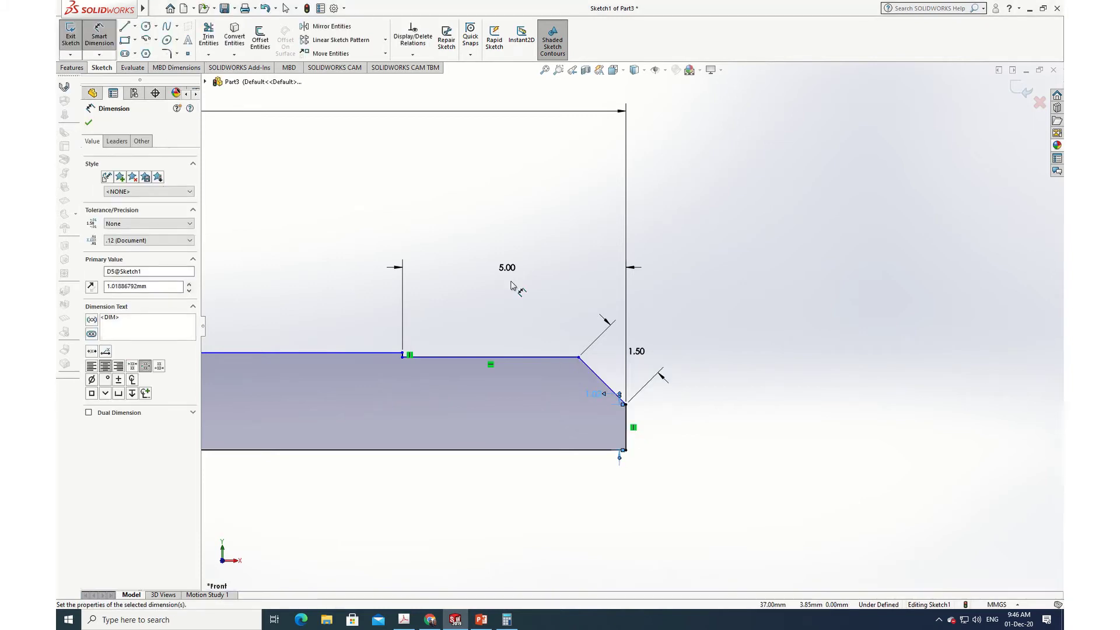
click(88, 123)
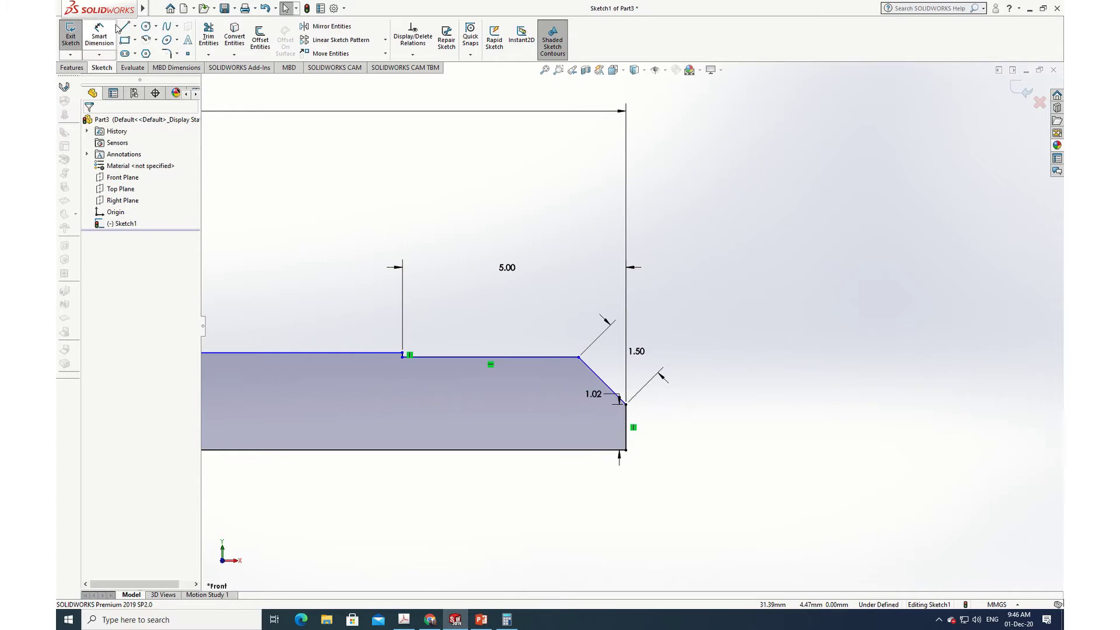
Add a 45° angle dimension between the angled end line and the short vertical end edge of the shaft profile
click(600, 382)
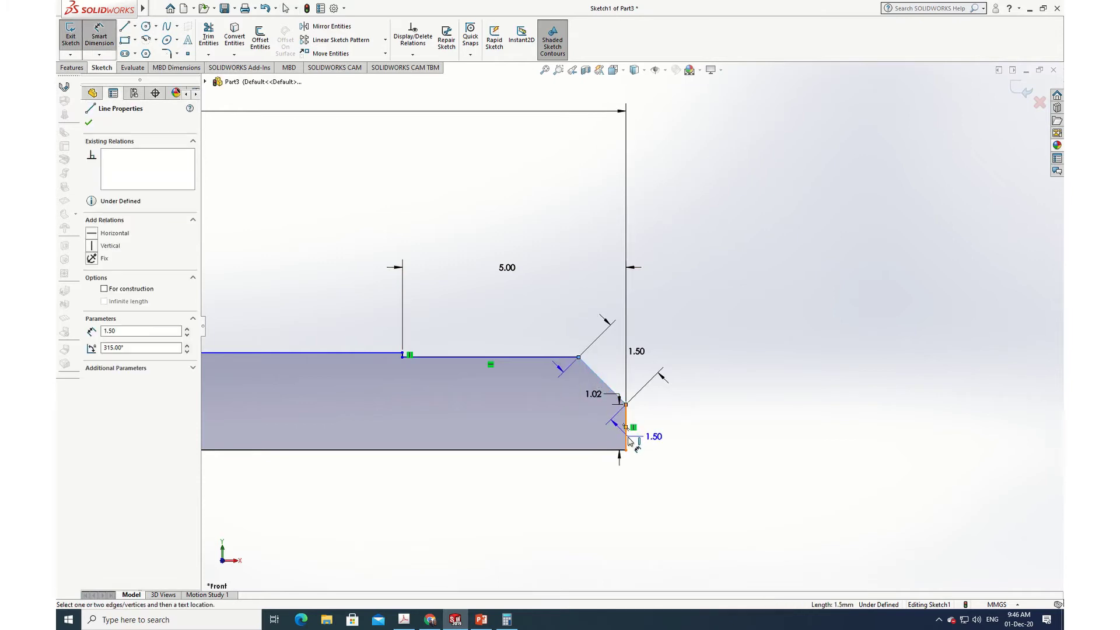
click(626, 433)
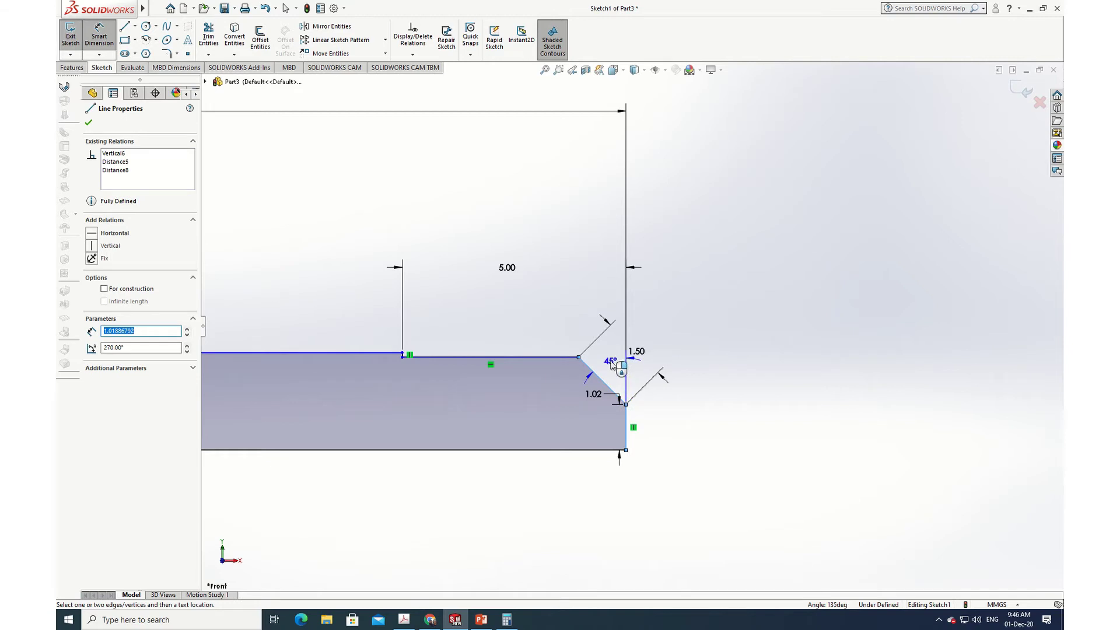
click(611, 363)
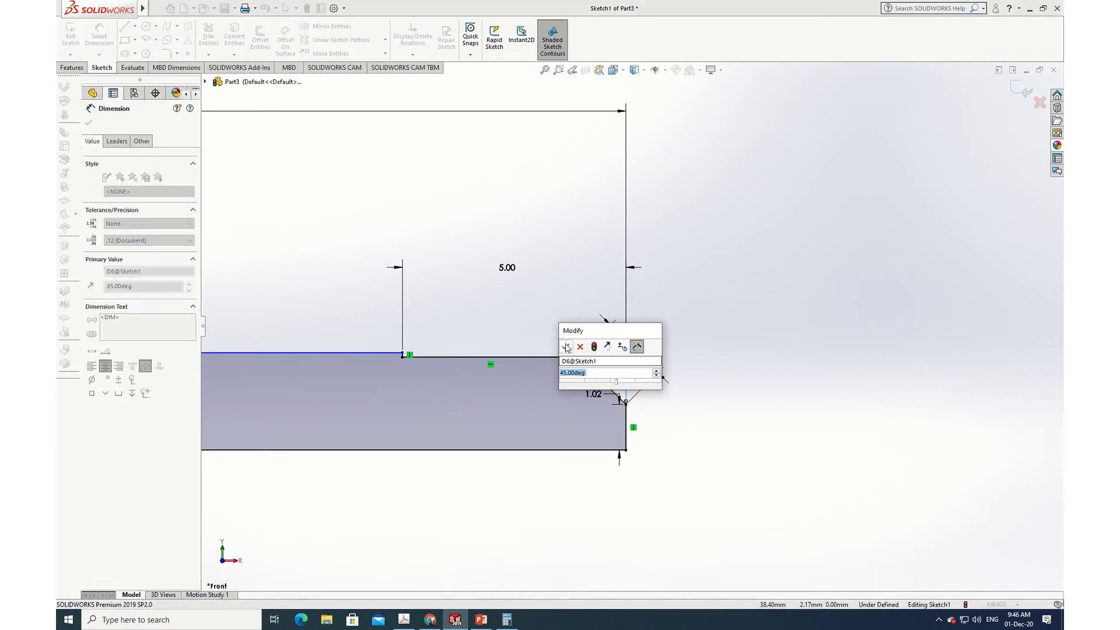
click(566, 347)
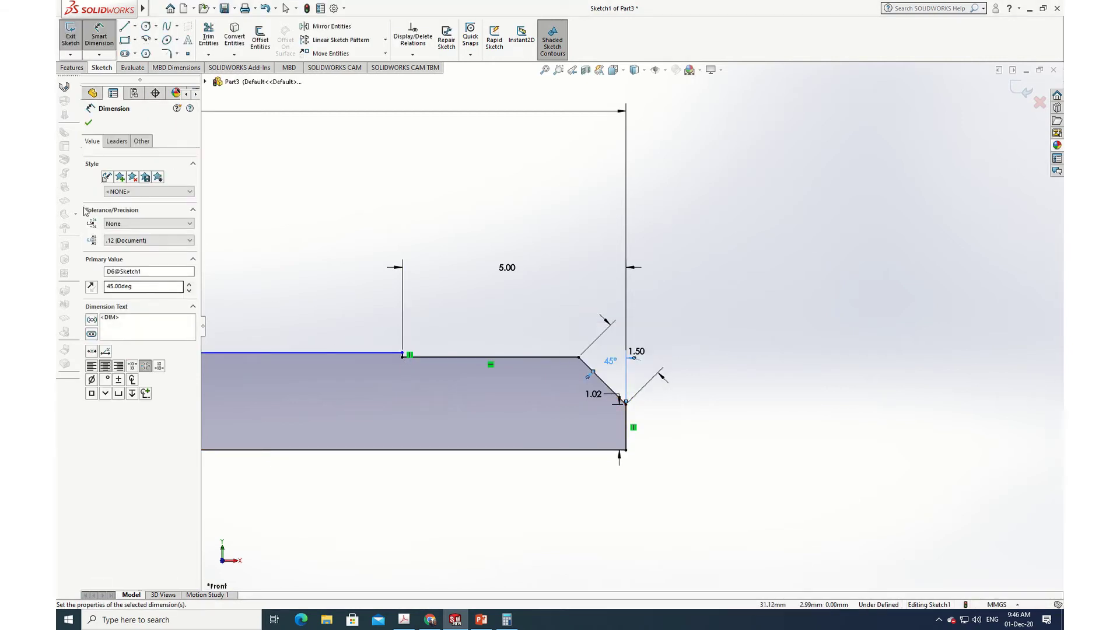
click(89, 123)
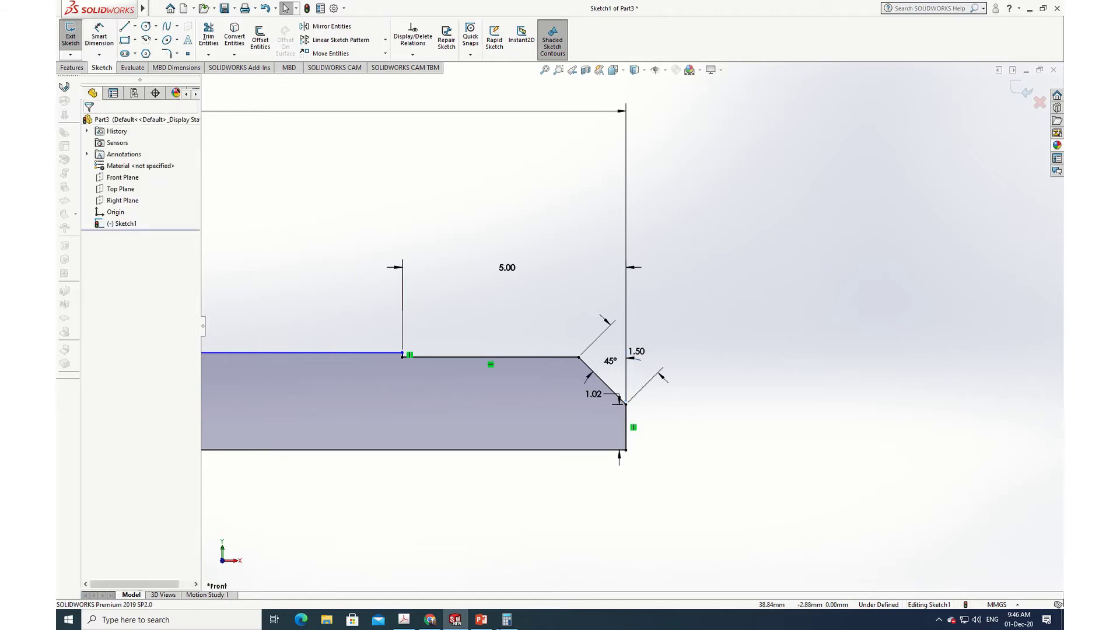
Check the shaft's thread callout in the textbook PDF in Acrobat, and try to dimension the reduced end section's height above the base line in SOLIDWORKS
click(404, 620)
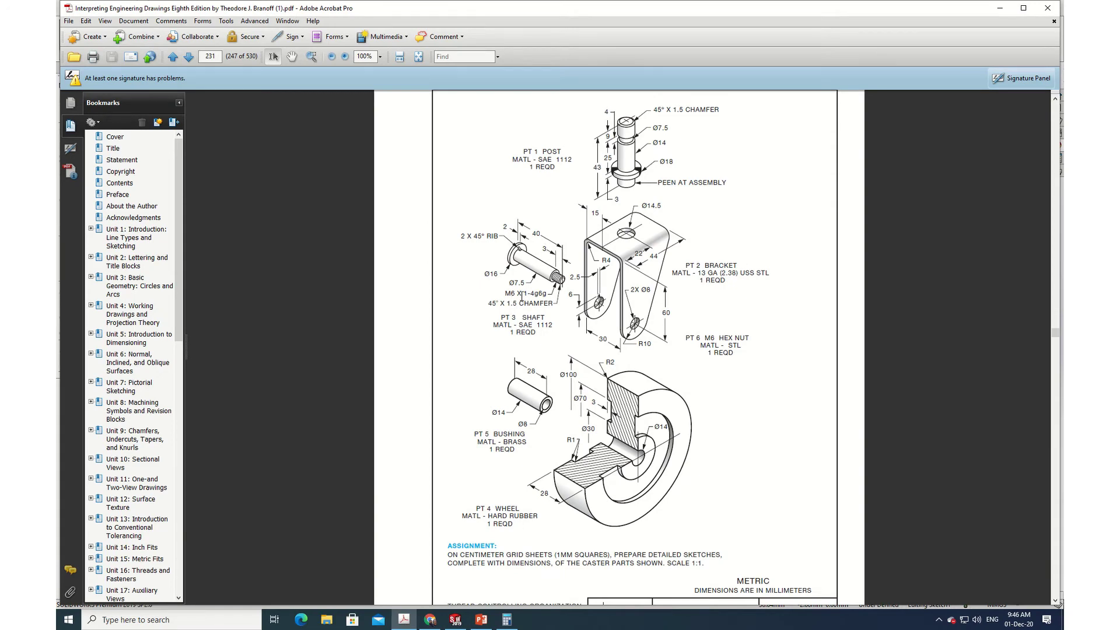
click(404, 619)
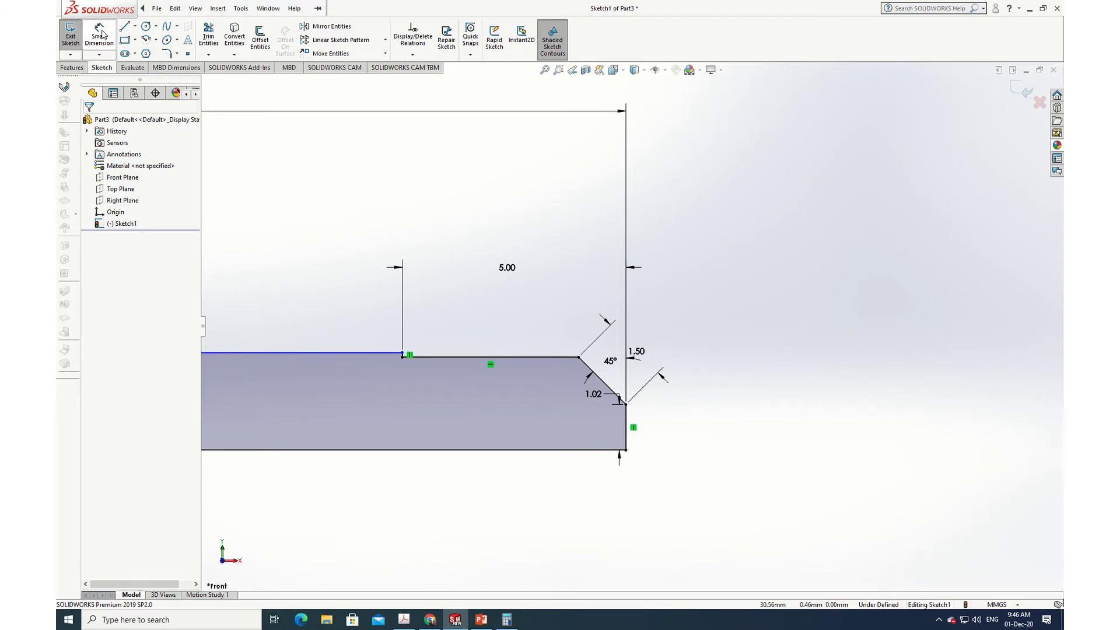
click(100, 35)
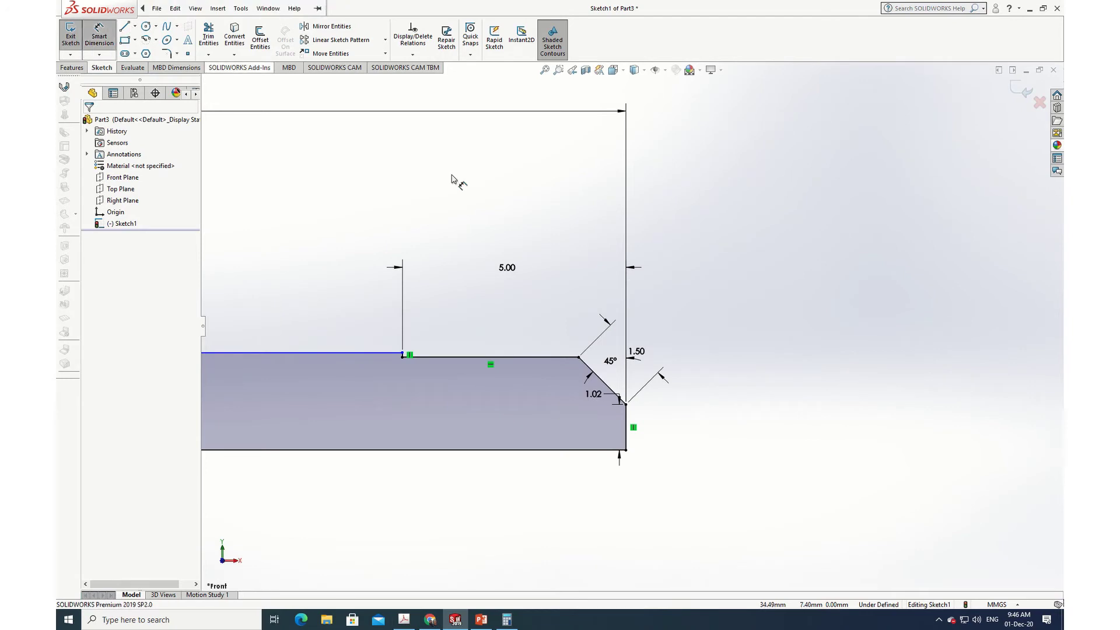
click(541, 358)
click(537, 450)
click(529, 406)
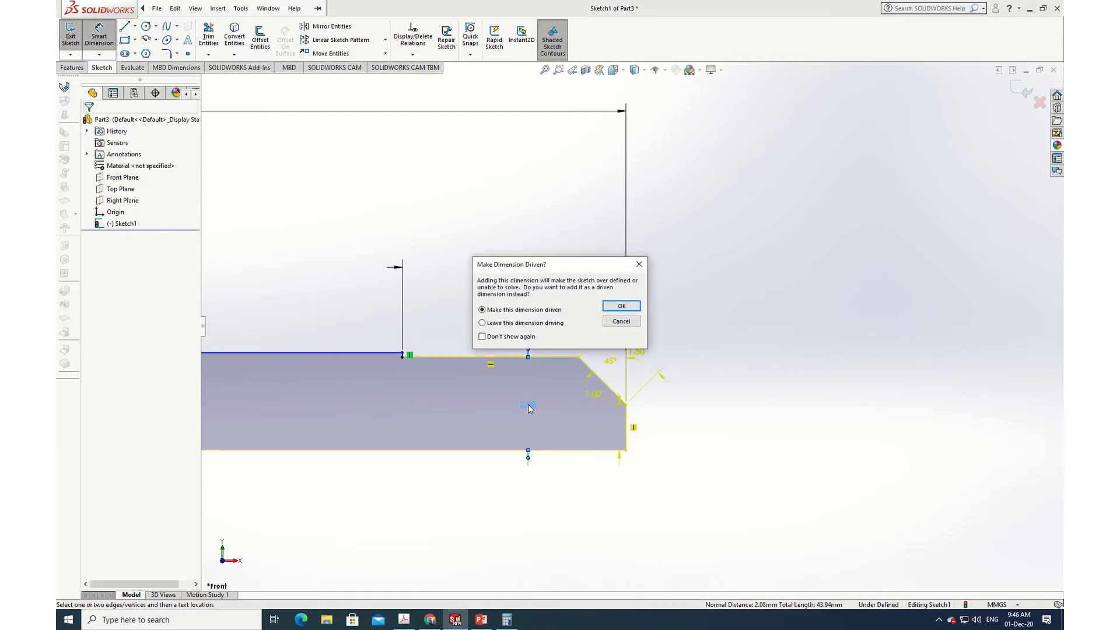
click(621, 321)
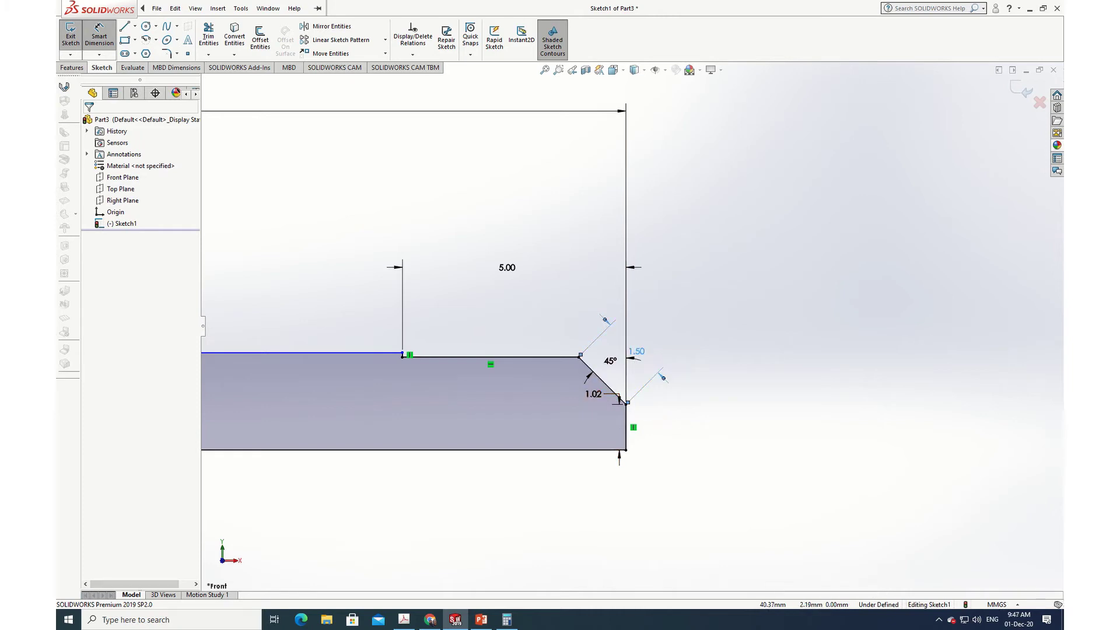
Delete the 1.5 mm length dimension from the shaft profile's angled end line
right_click(643, 355)
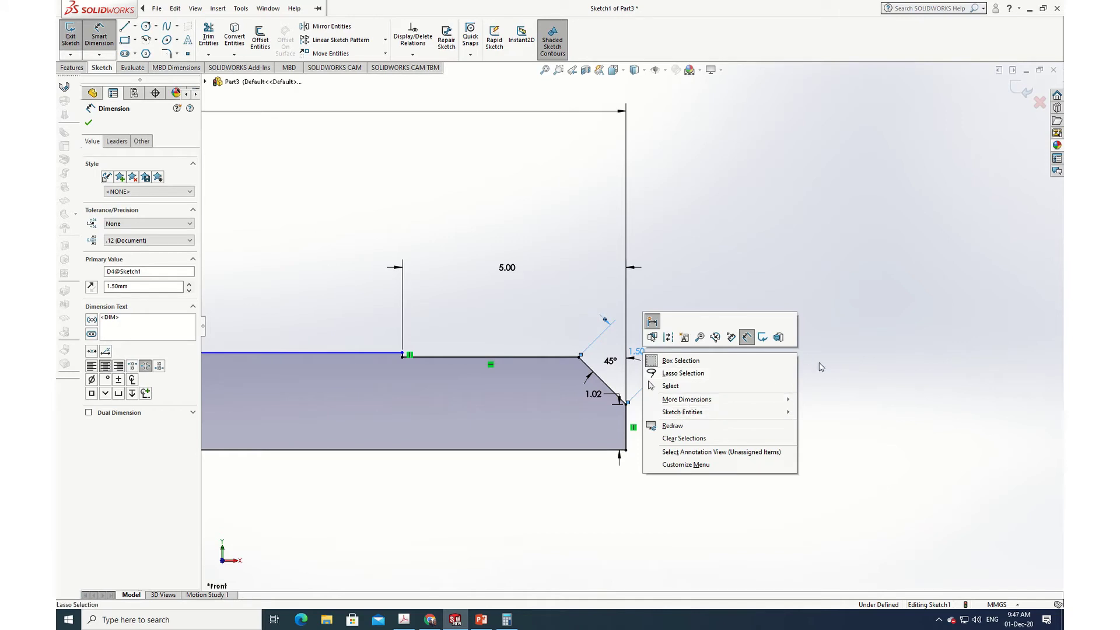
click(836, 351)
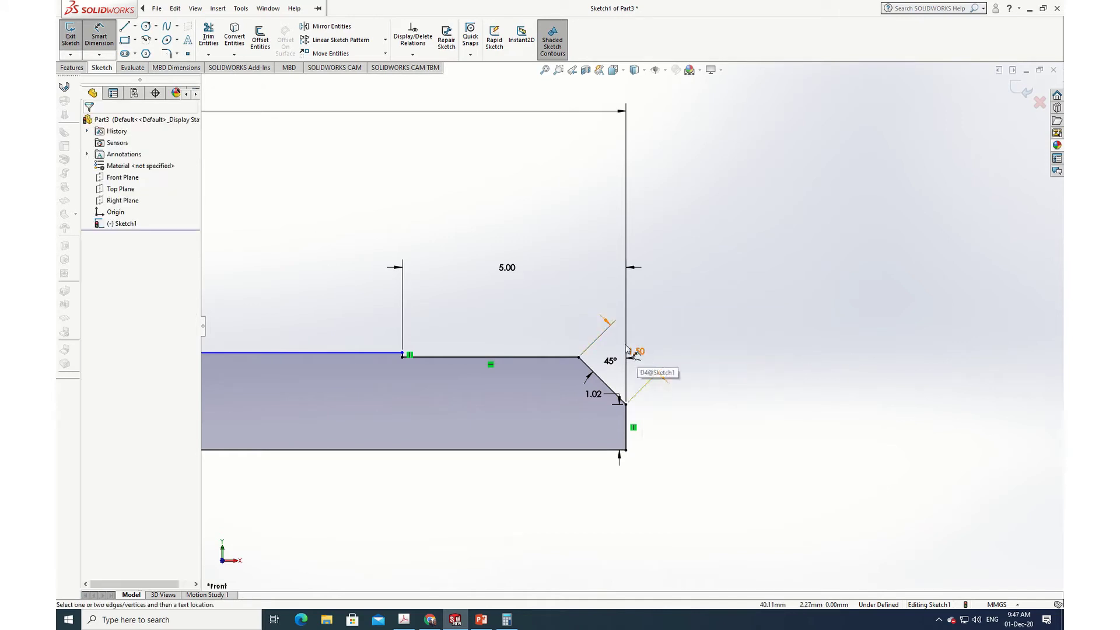
click(604, 322)
right_click(605, 321)
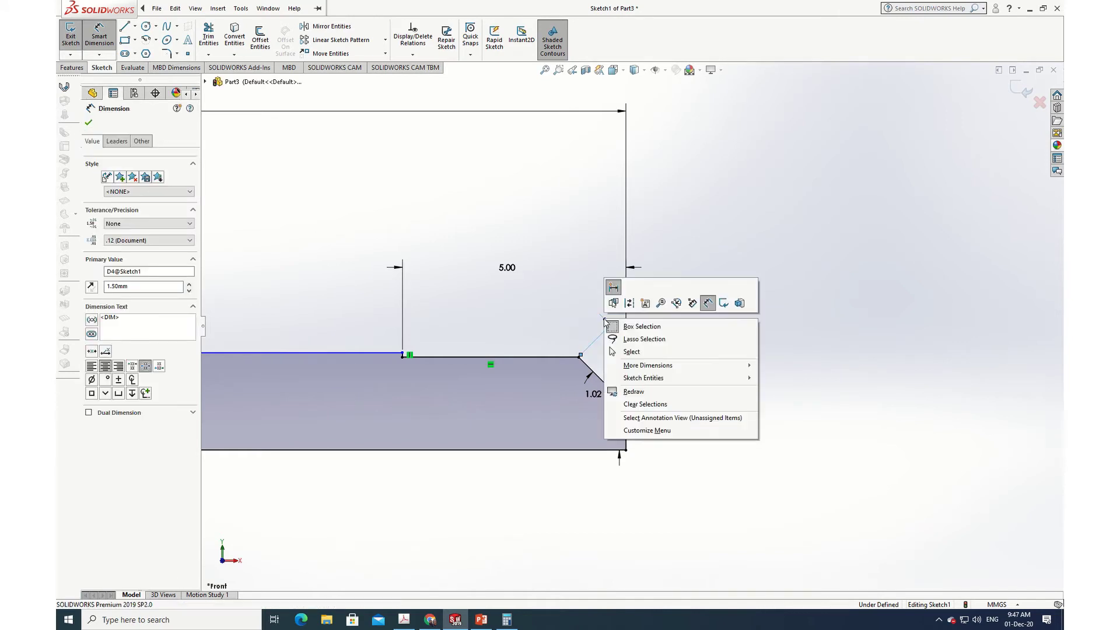
key(Escape)
click(992, 366)
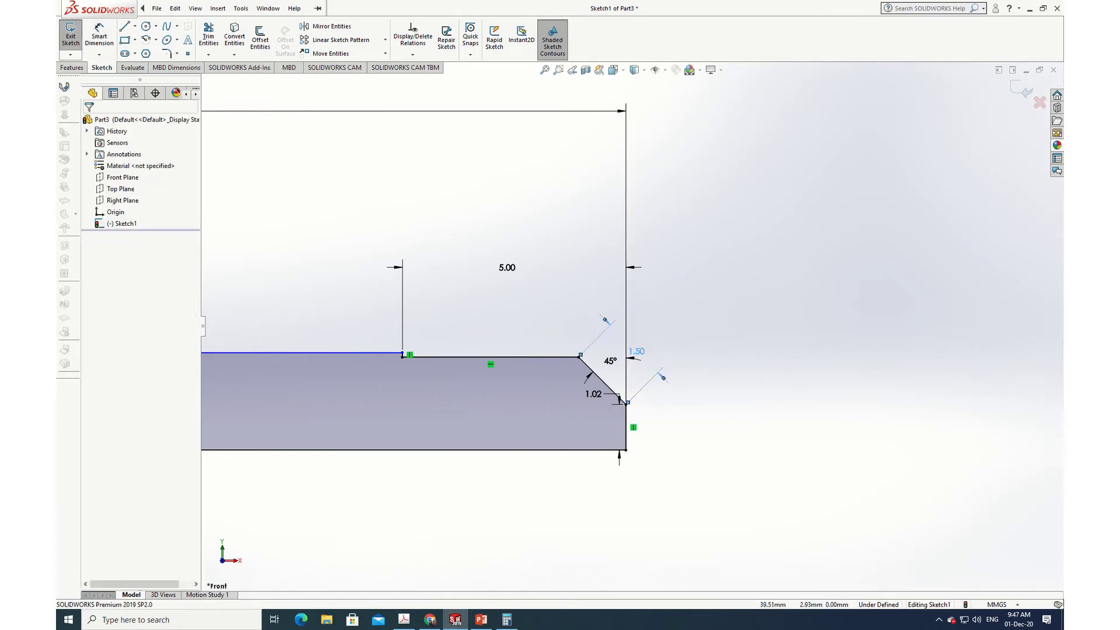
right_click(604, 321)
click(636, 455)
Dimension the height of the reduced end section, from the profile's base line to the section's upper edge, to 3 mm
click(99, 33)
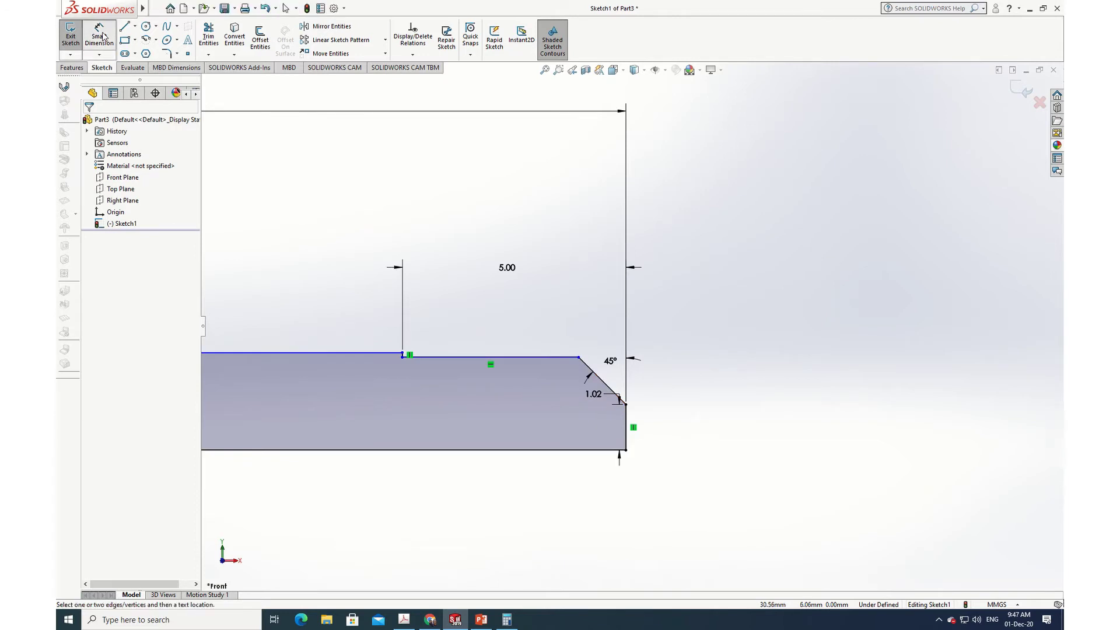
click(519, 361)
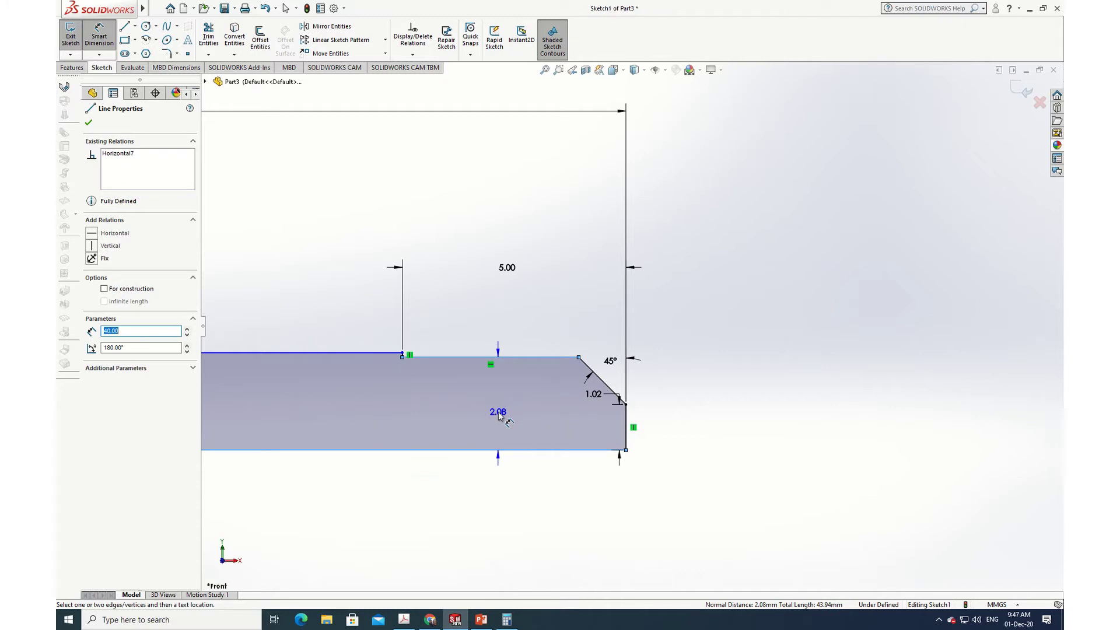
click(498, 414)
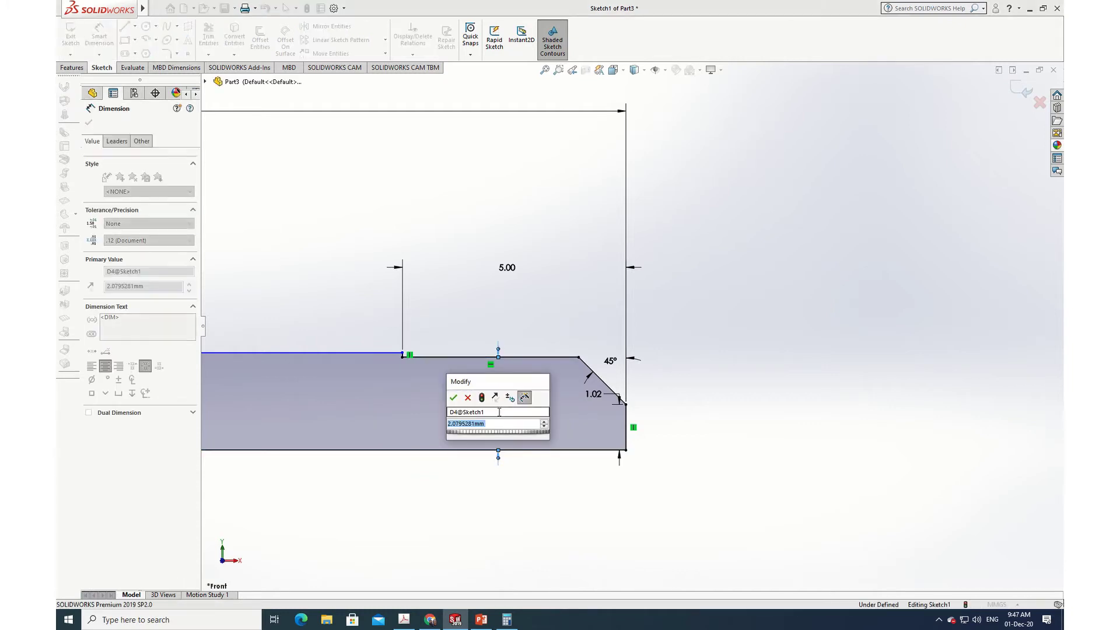
text(3)
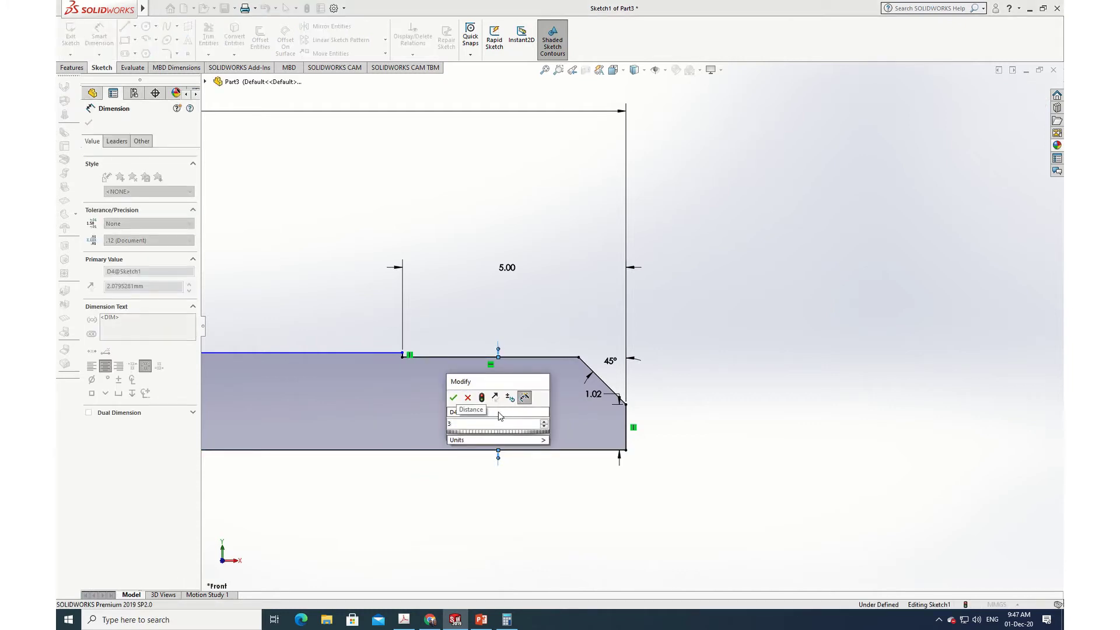
key(Return)
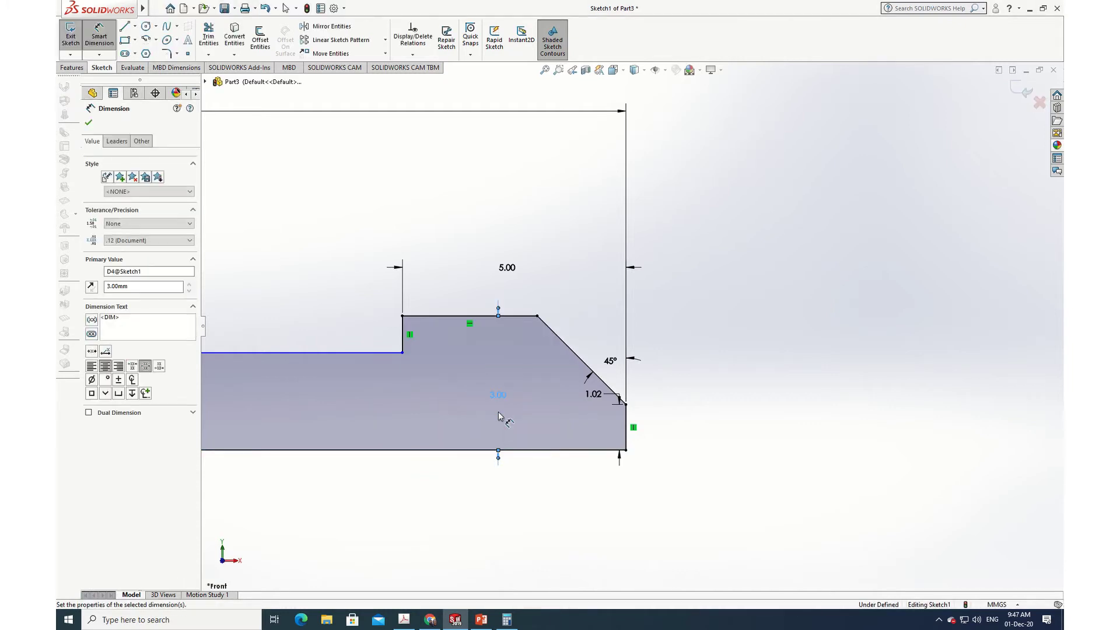
click(88, 123)
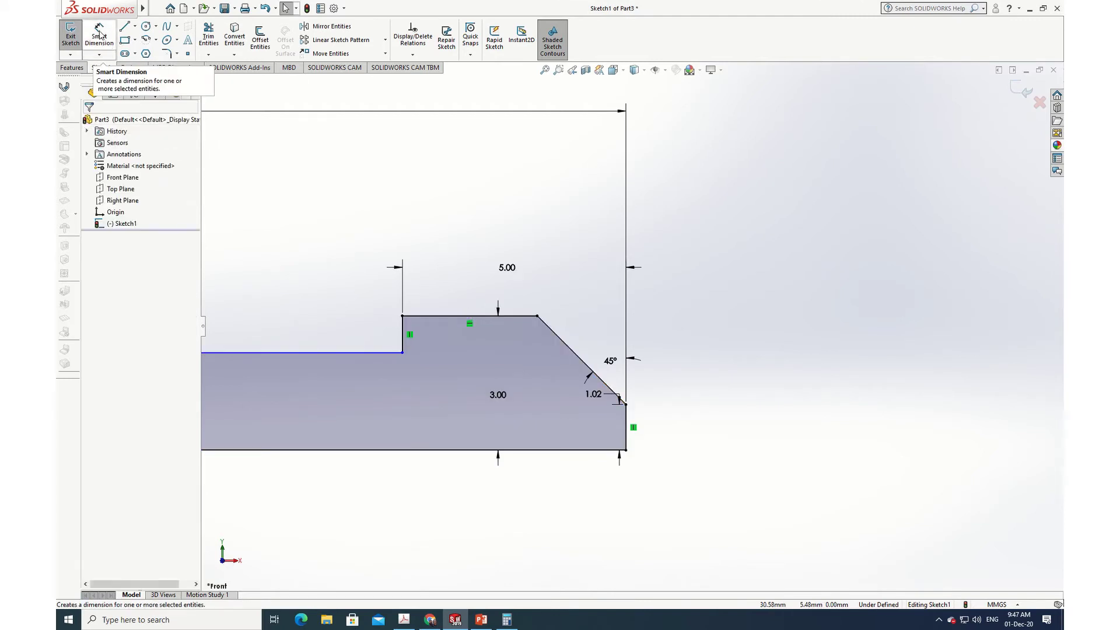
Check the shaft diameter in the textbook PDF in Acrobat, and dimension the main body's height above the base line to 7.5/2 mm in SOLIDWORKS
click(403, 619)
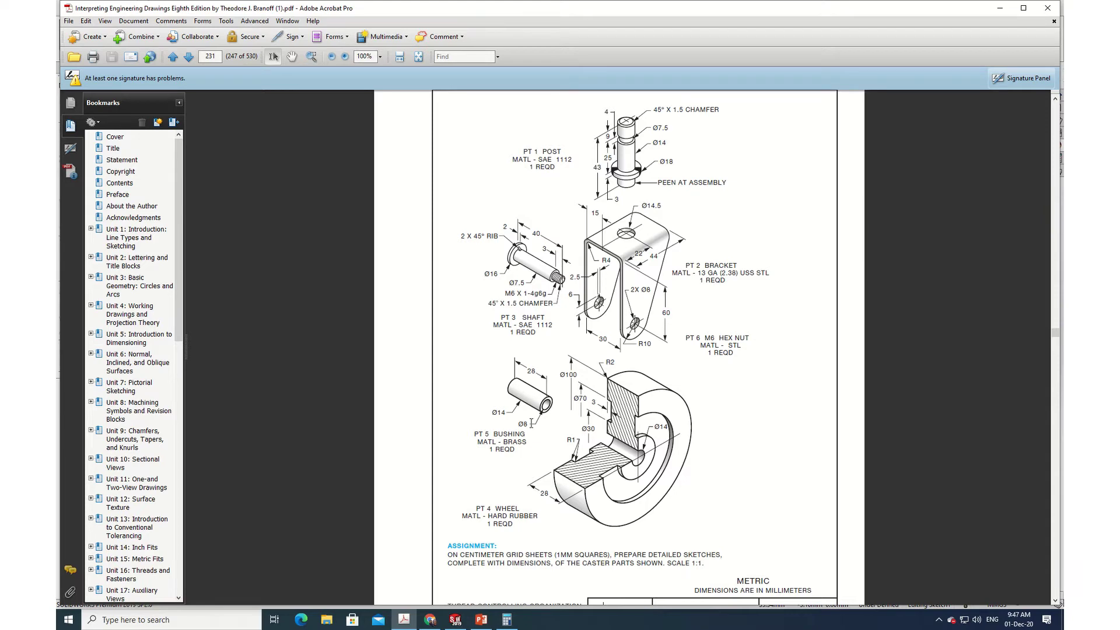
click(454, 620)
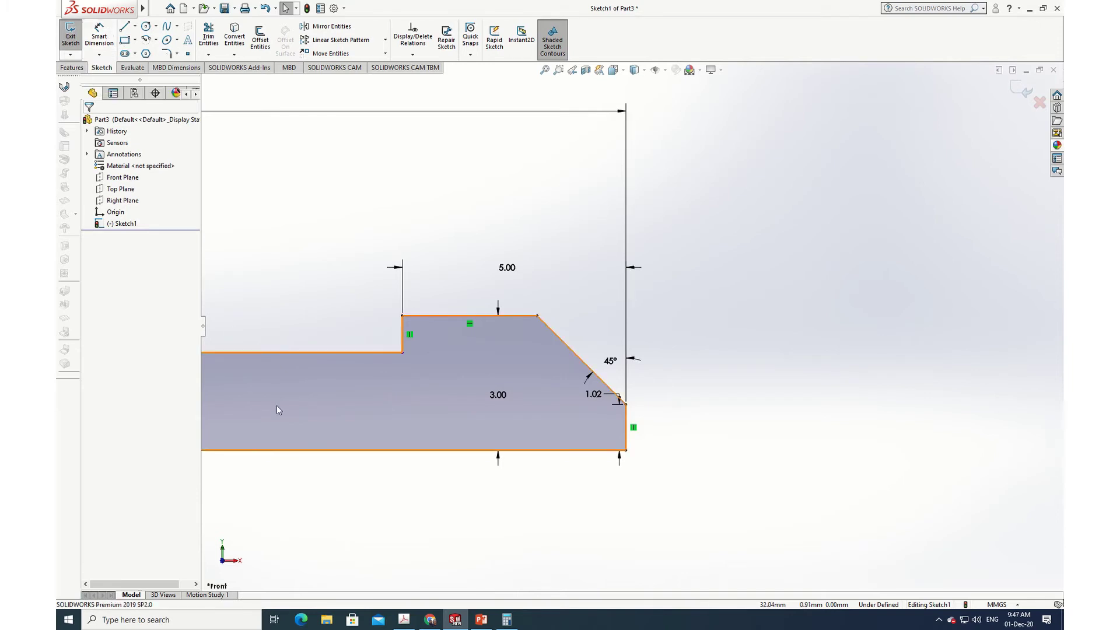
click(99, 36)
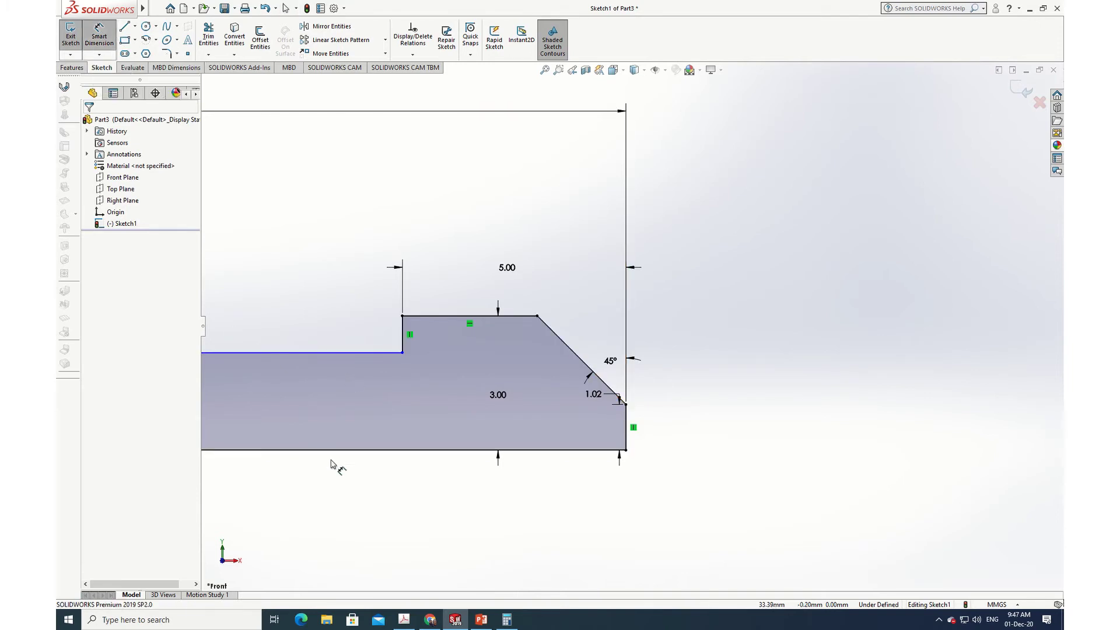
click(334, 404)
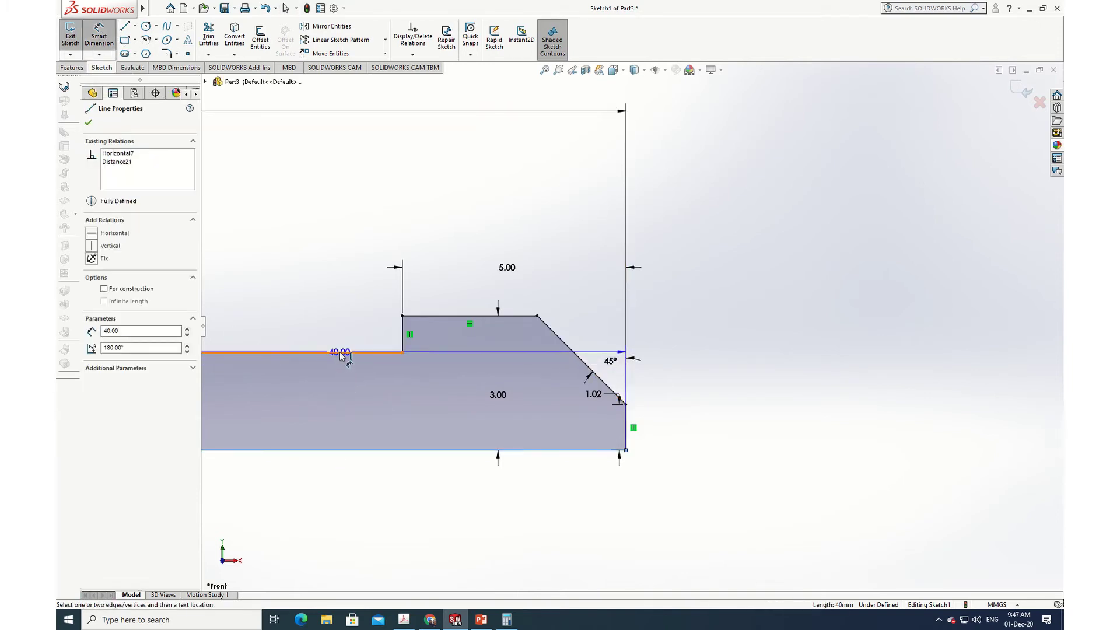
click(316, 233)
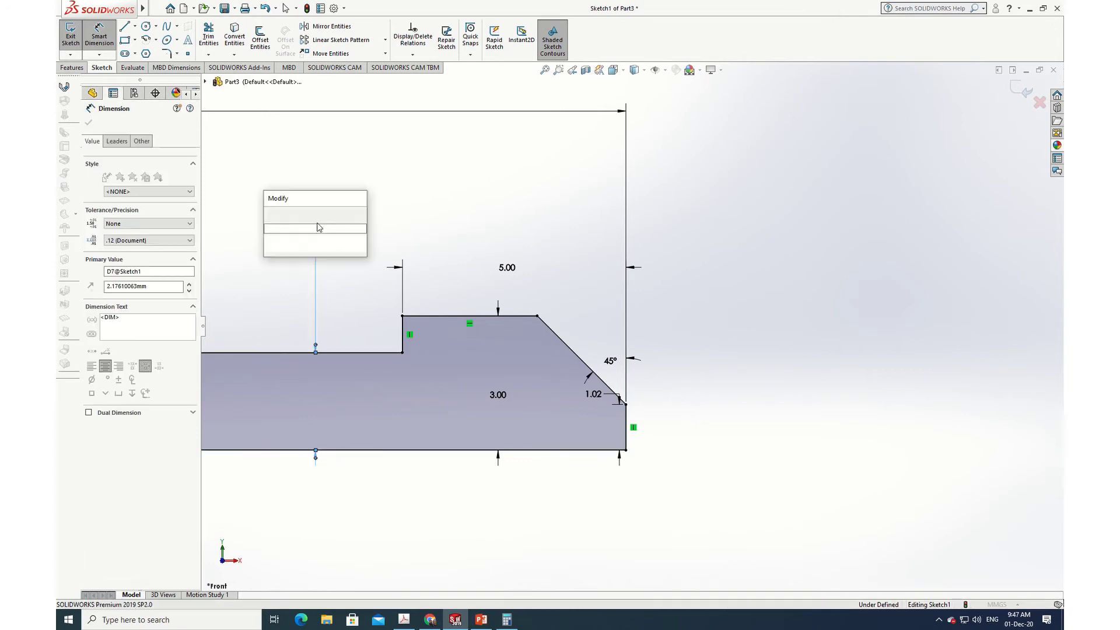
text(7.5/2)
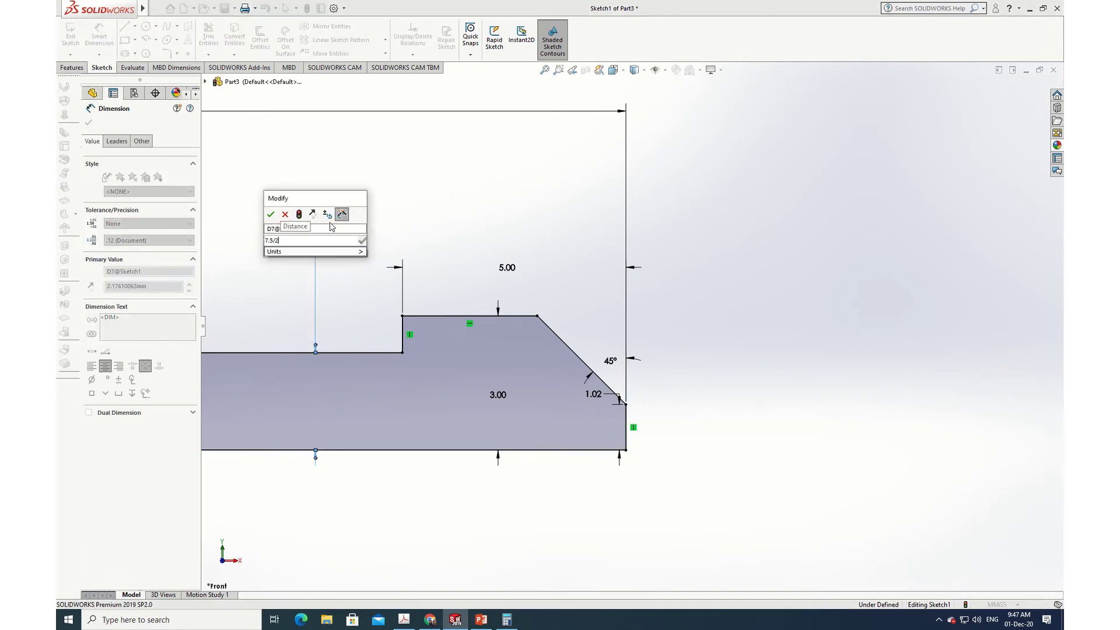
key(Return)
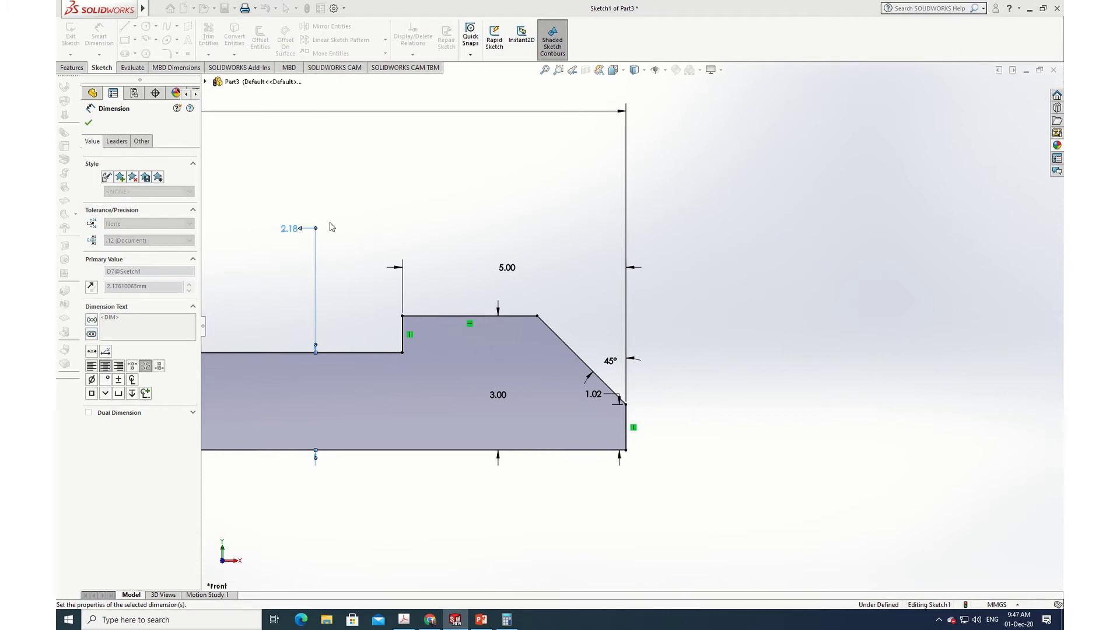
key(Escape)
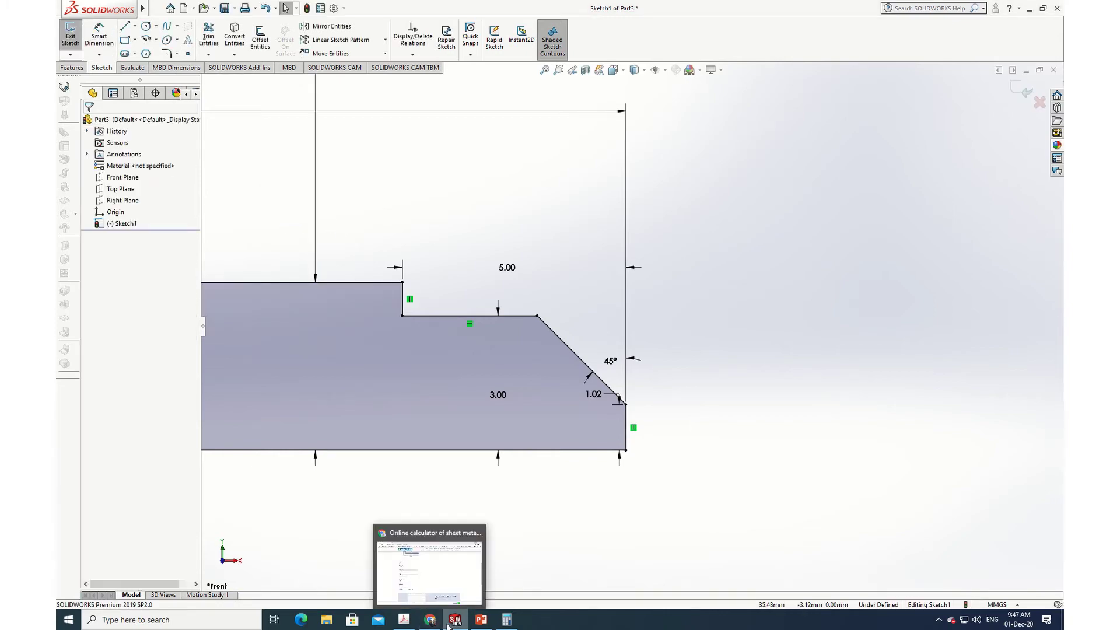
Check the shaft head's diameter in the textbook PDF in Acrobat, and start dimensioning the head's height from its upper edge in SOLIDWORKS
click(407, 621)
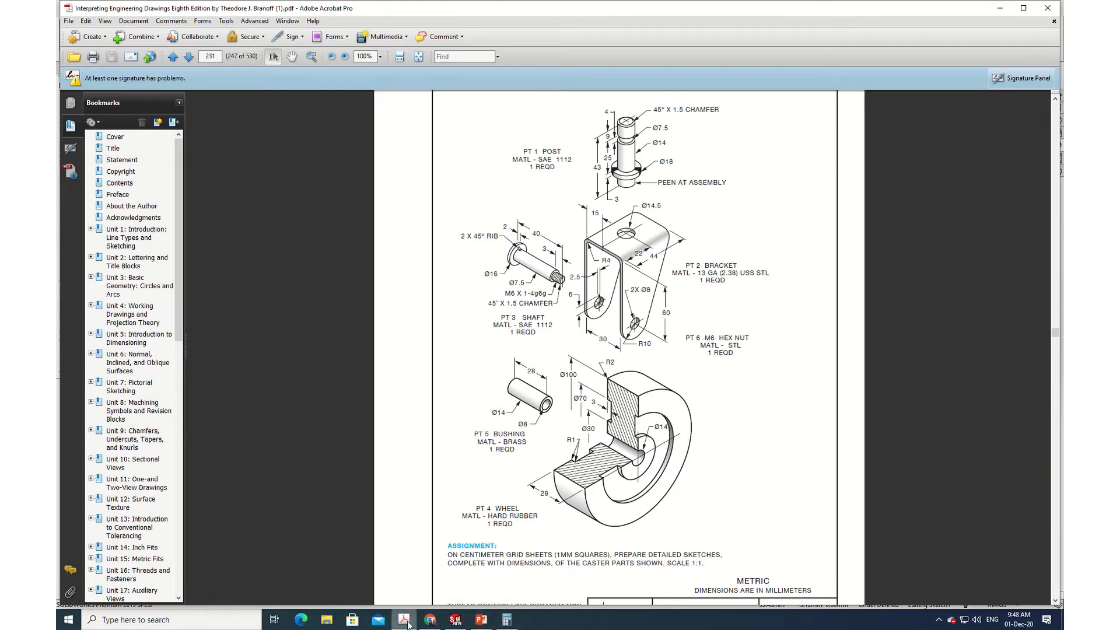
click(455, 619)
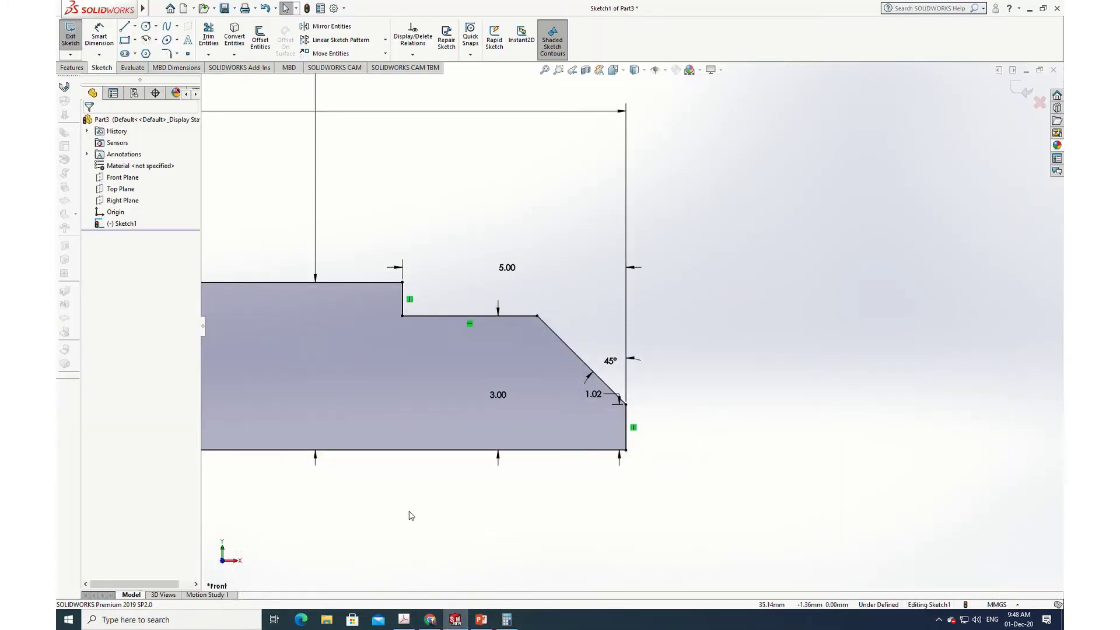
key(space)
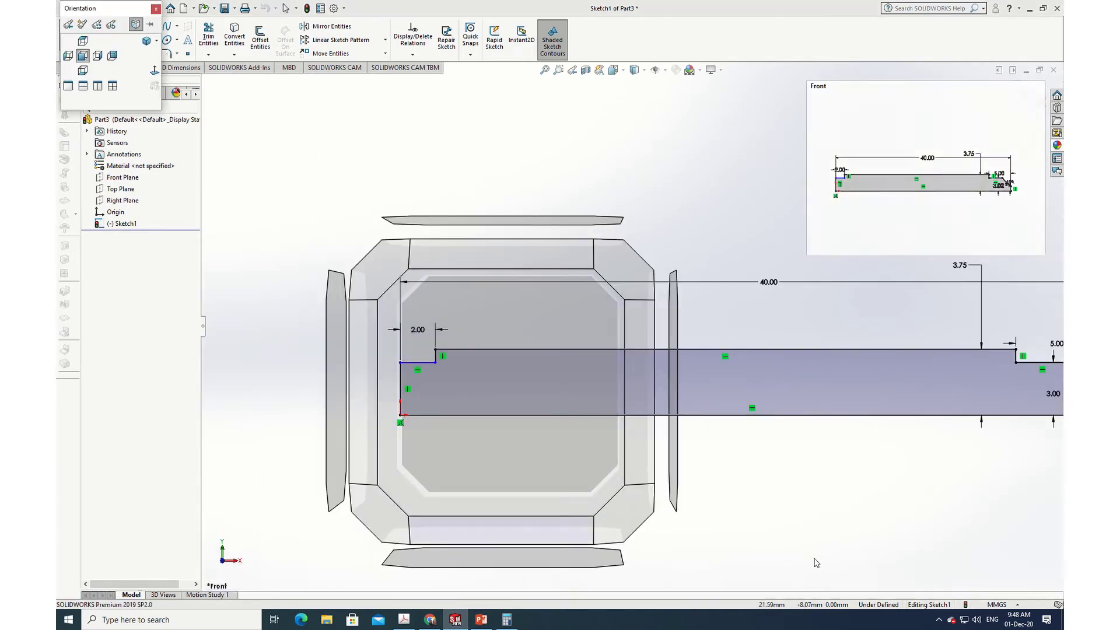
key(Escape)
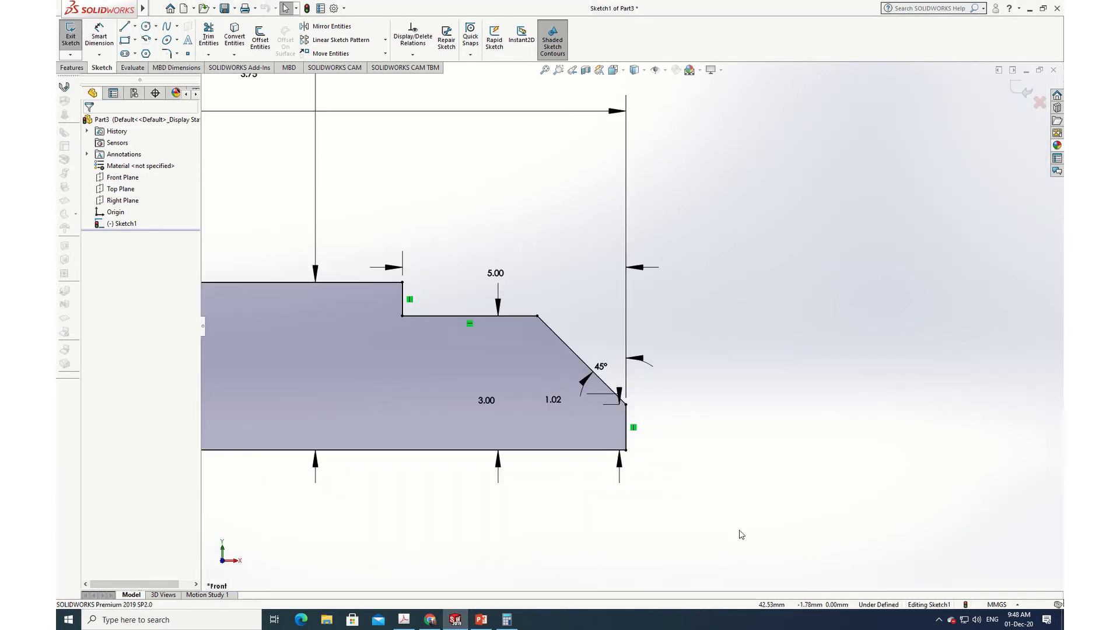
key(space)
click(467, 477)
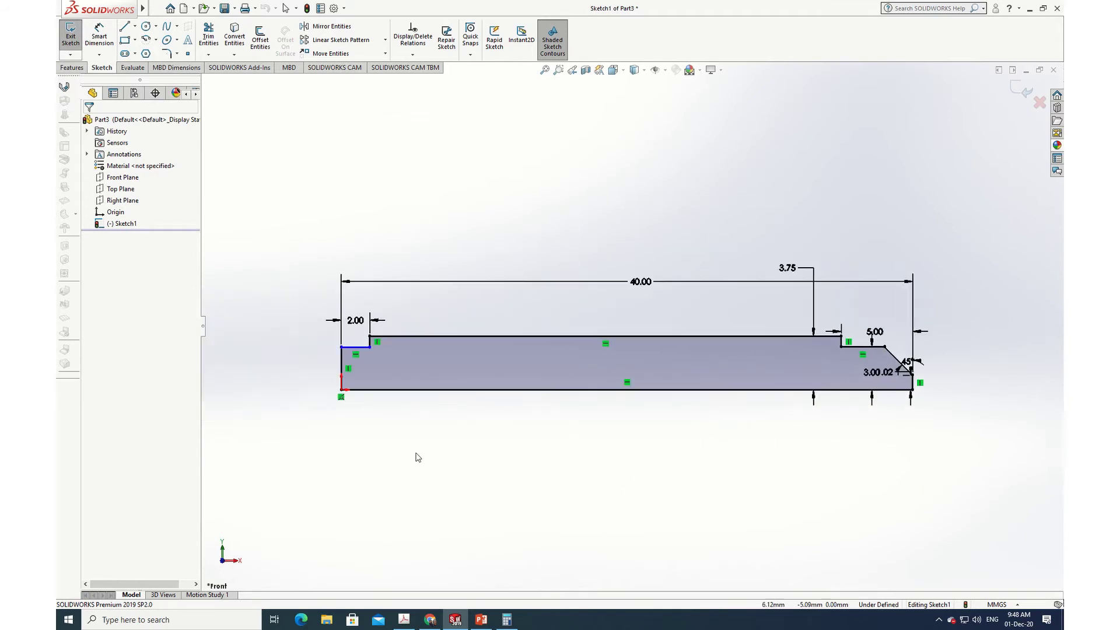
click(100, 36)
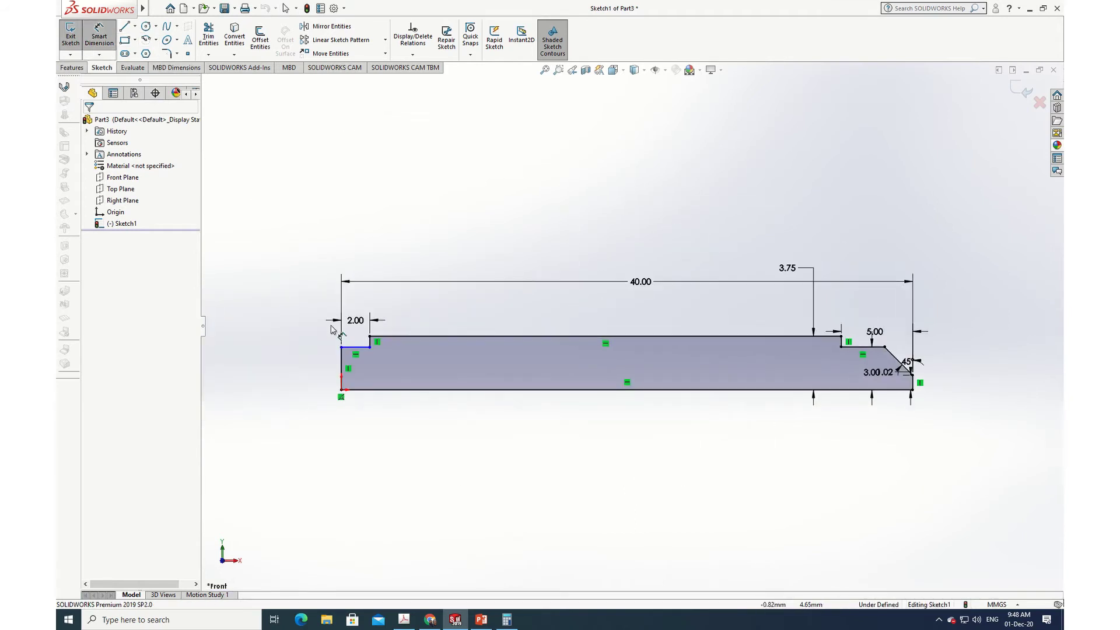
click(352, 347)
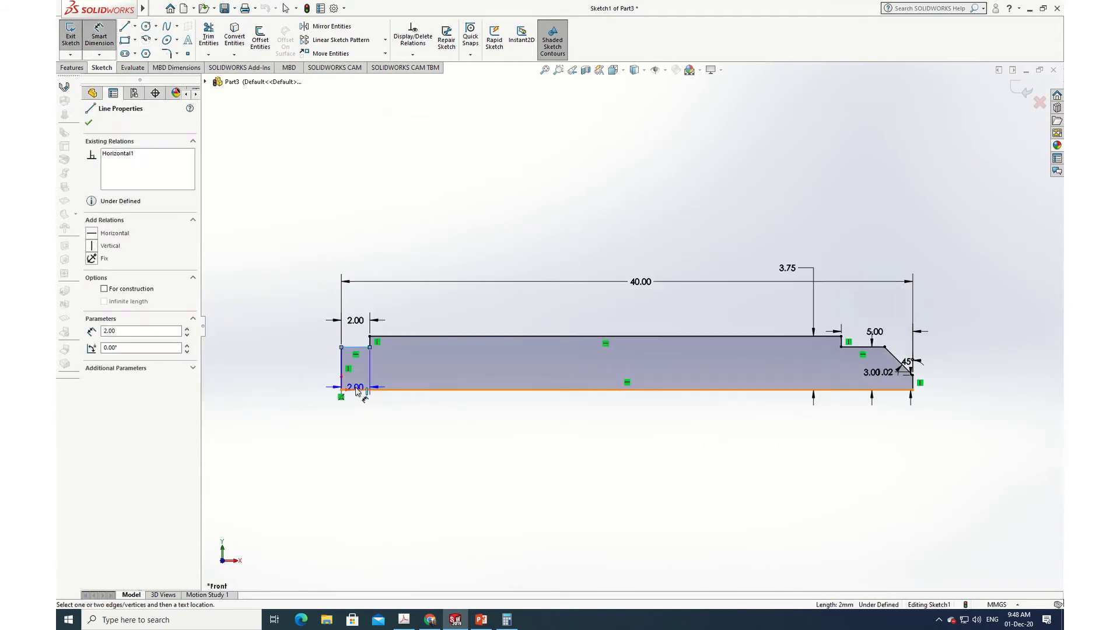
Dimension the flange's top edge from the profile's long bottom line and set its height to 8 mm
click(362, 389)
click(292, 370)
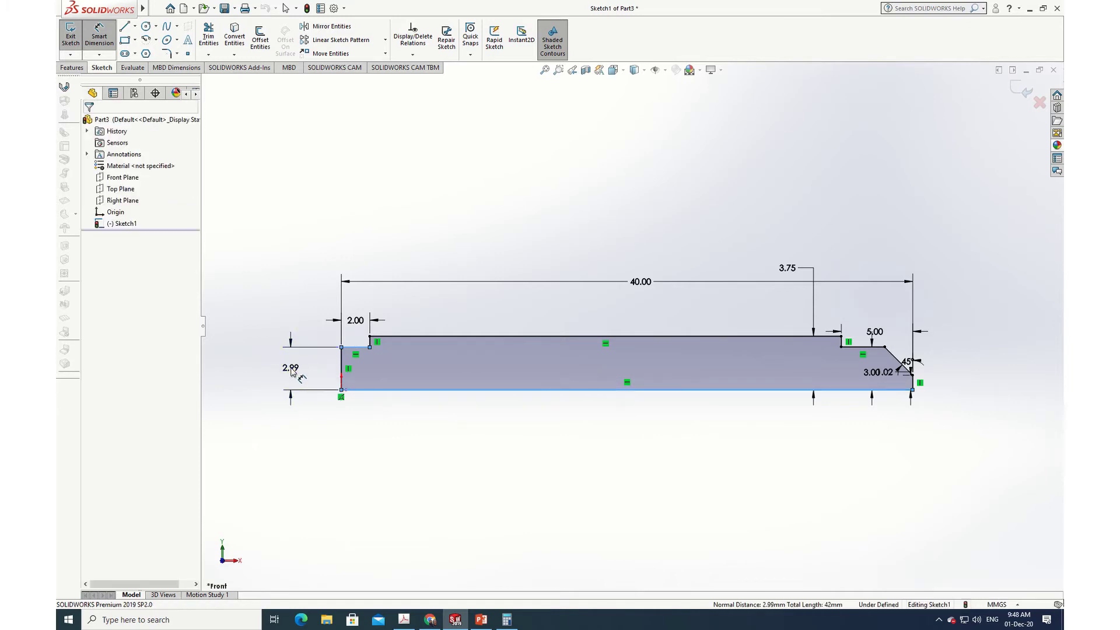
text(8)
key(Return)
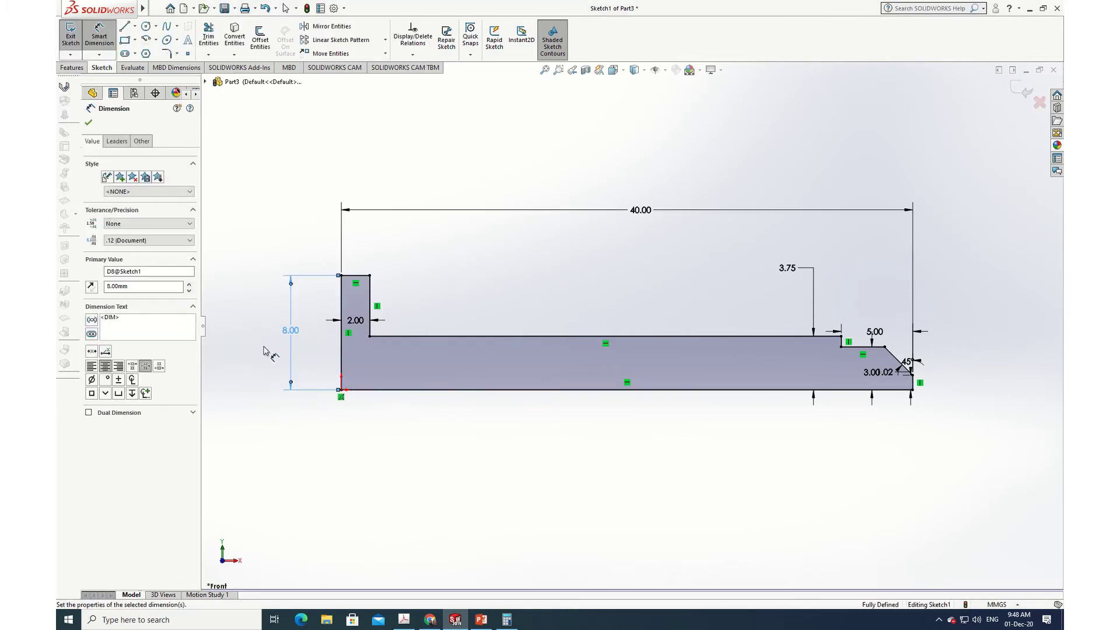
click(88, 124)
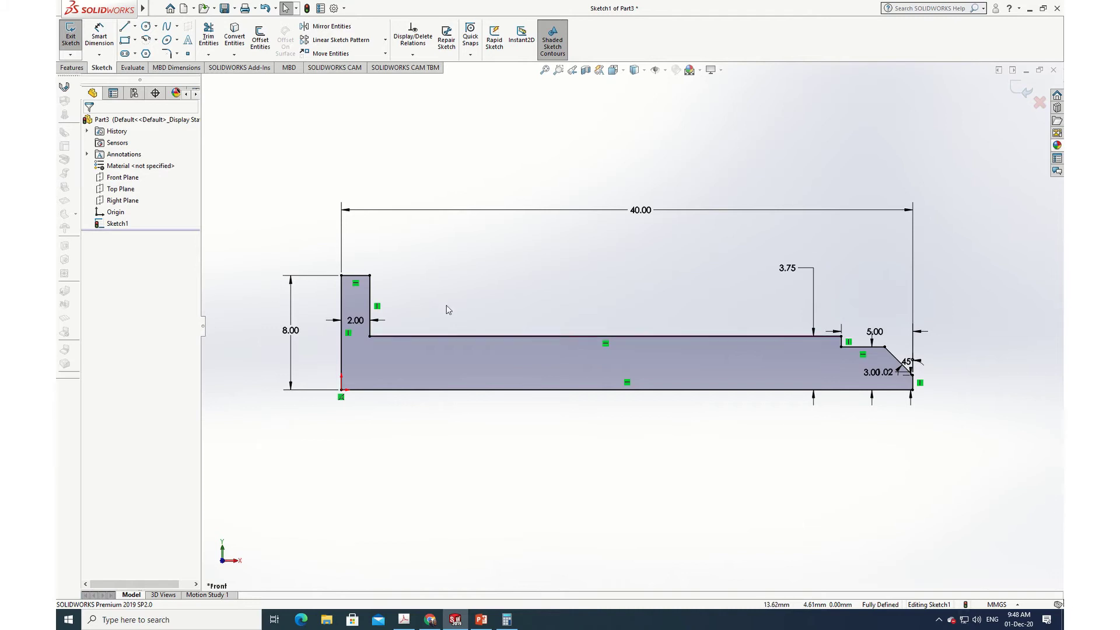
click(103, 32)
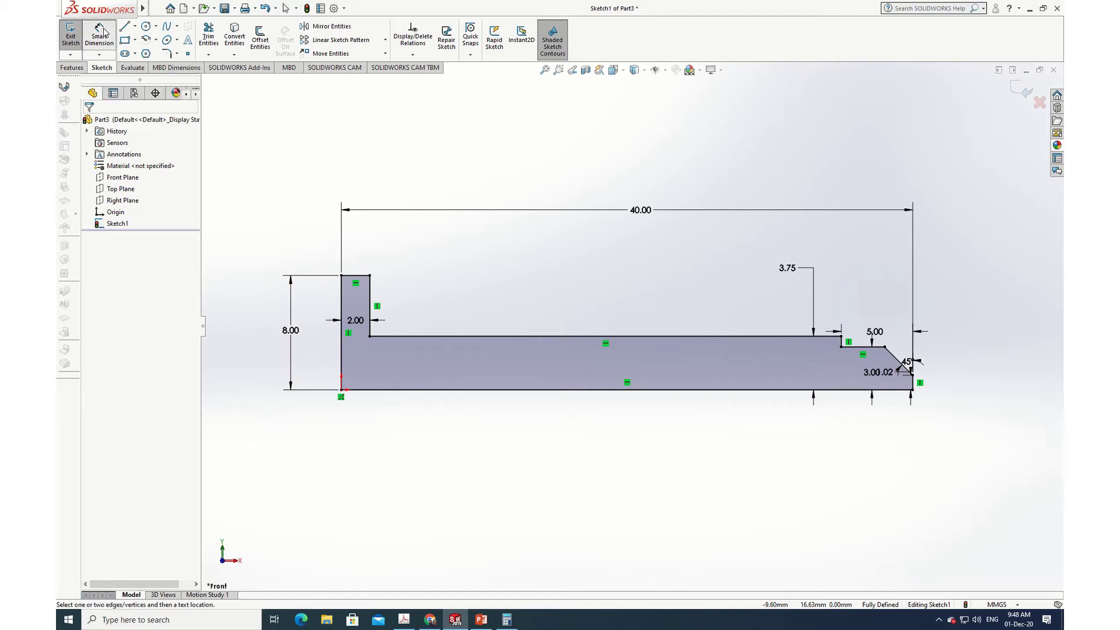
click(885, 347)
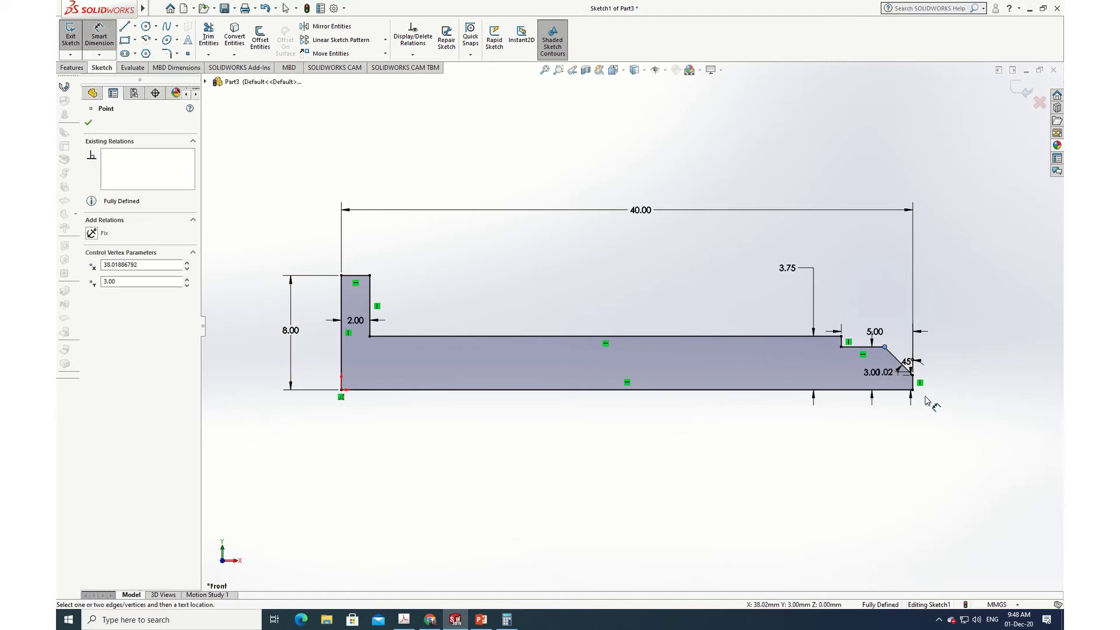
click(914, 382)
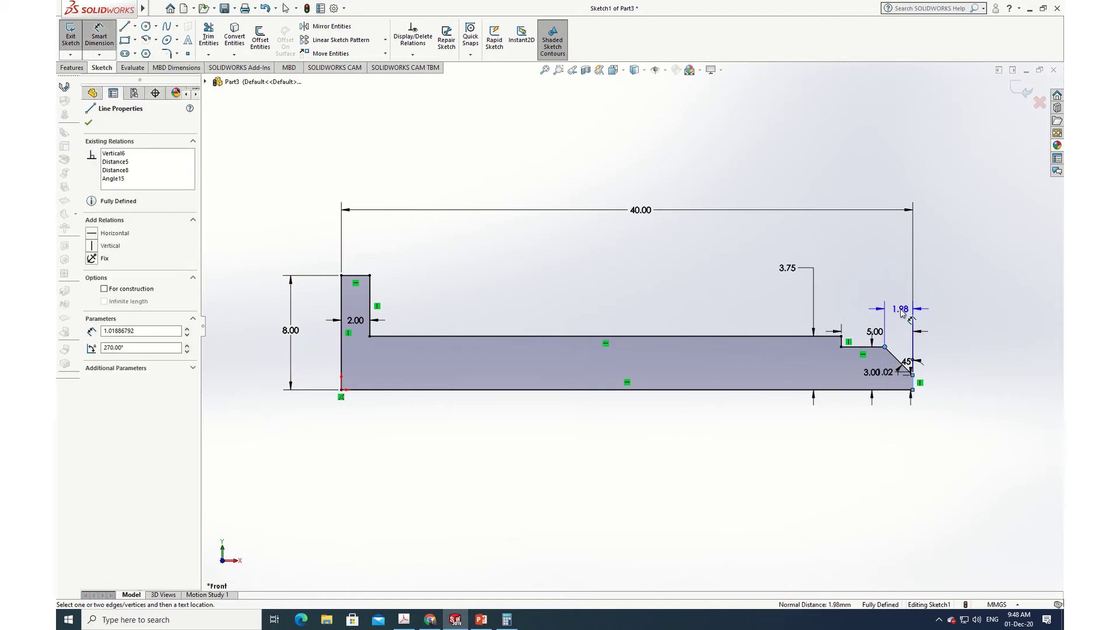
click(901, 313)
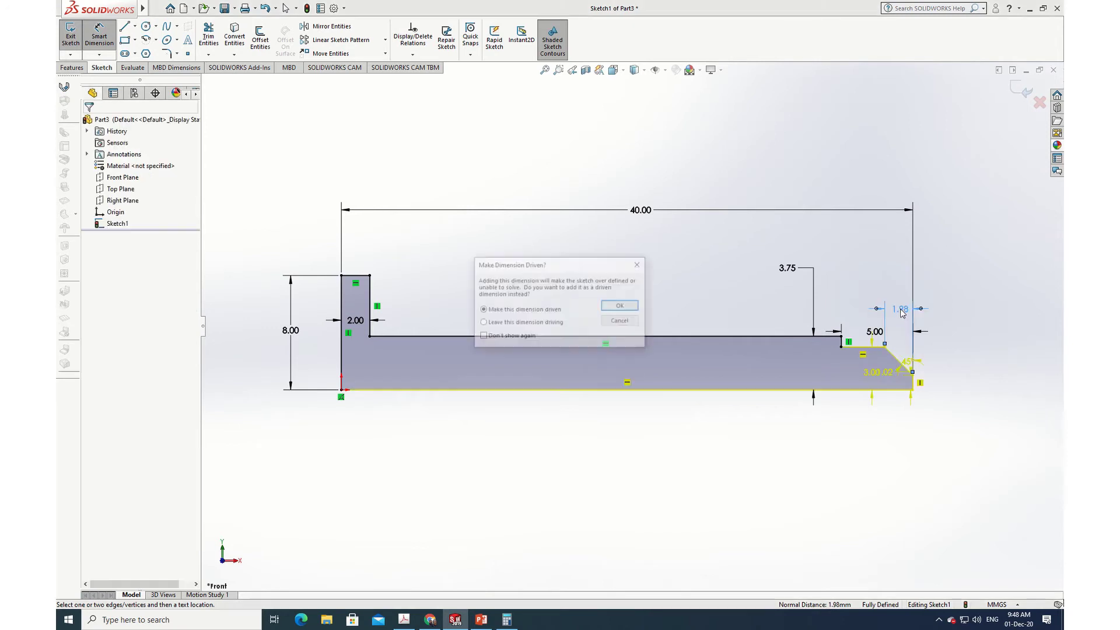
click(621, 321)
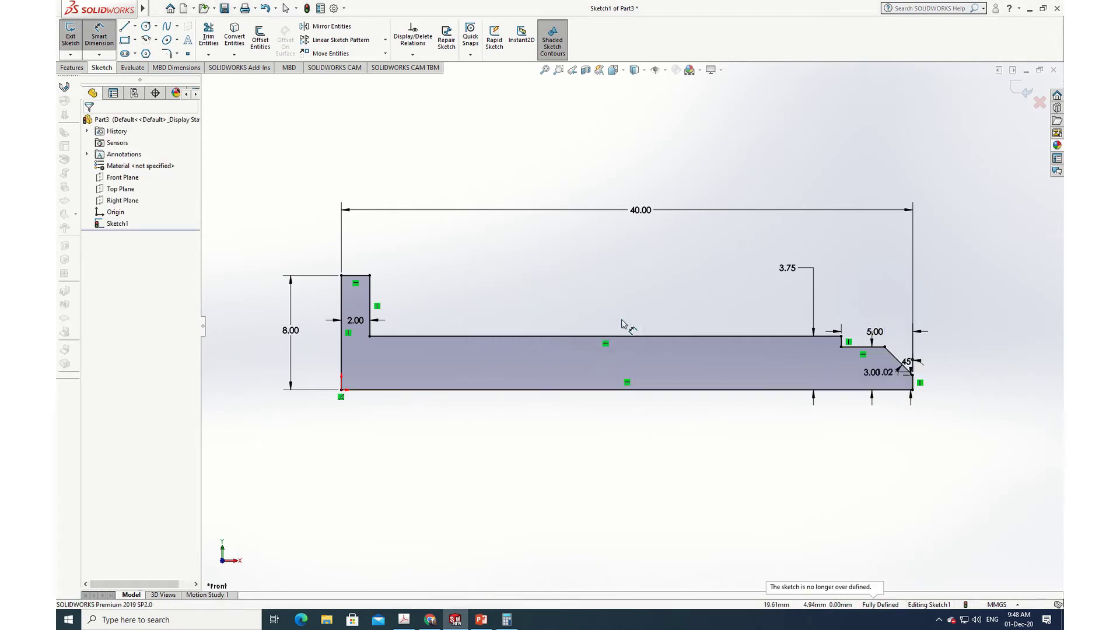
right_click(890, 375)
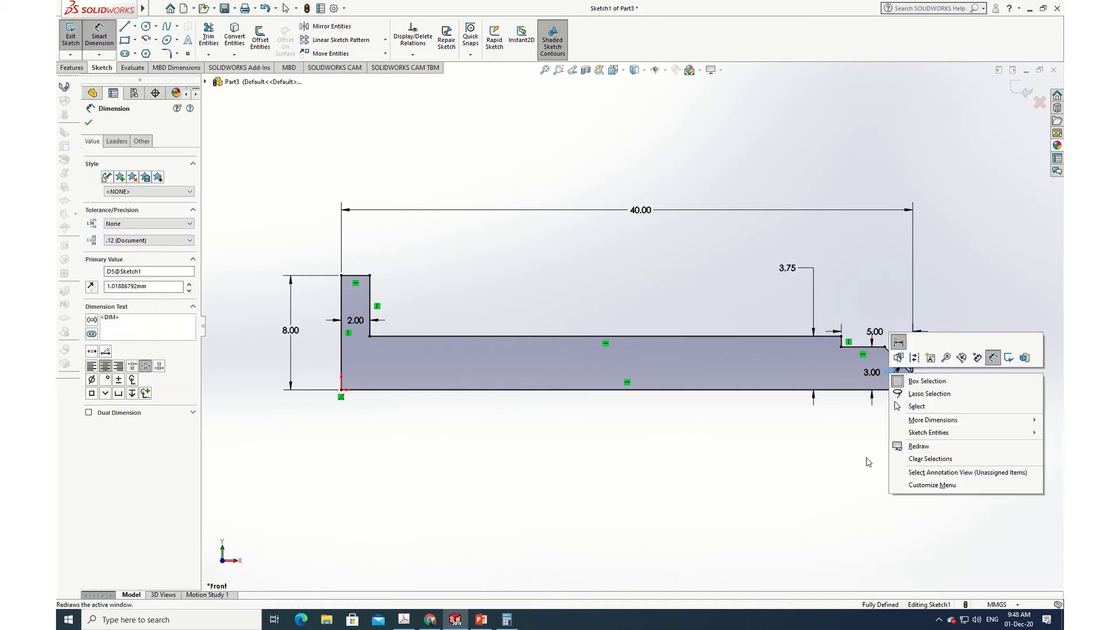
click(838, 479)
key(Escape)
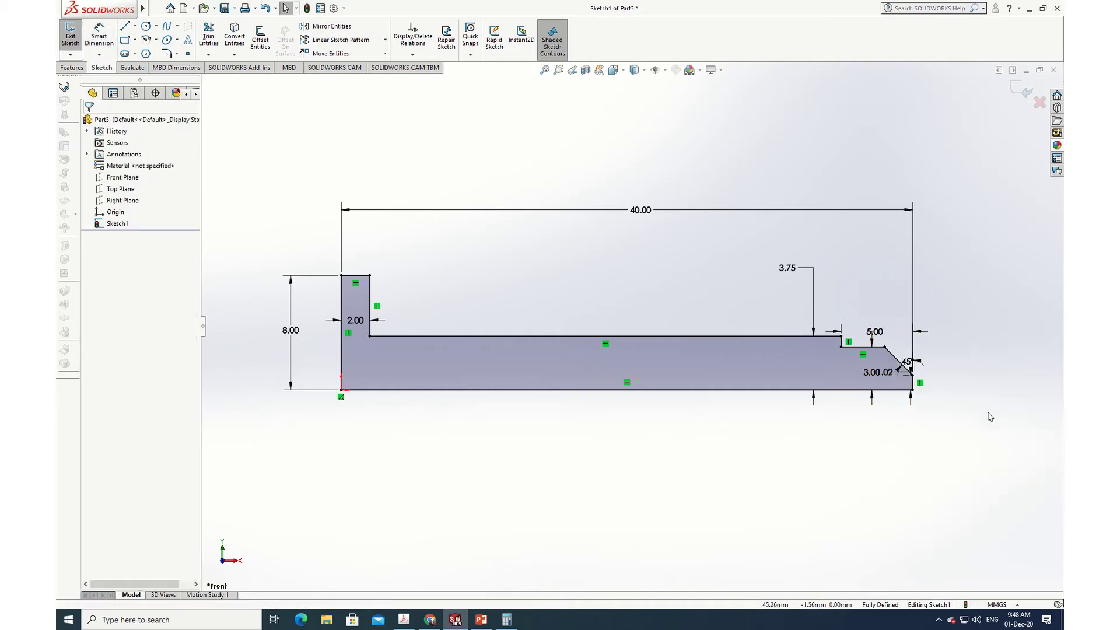
Delete the 1.02 mm dimension on the short vertical line below the chamfer
scroll(870, 387, up, 2)
scroll(739, 344, down, 6)
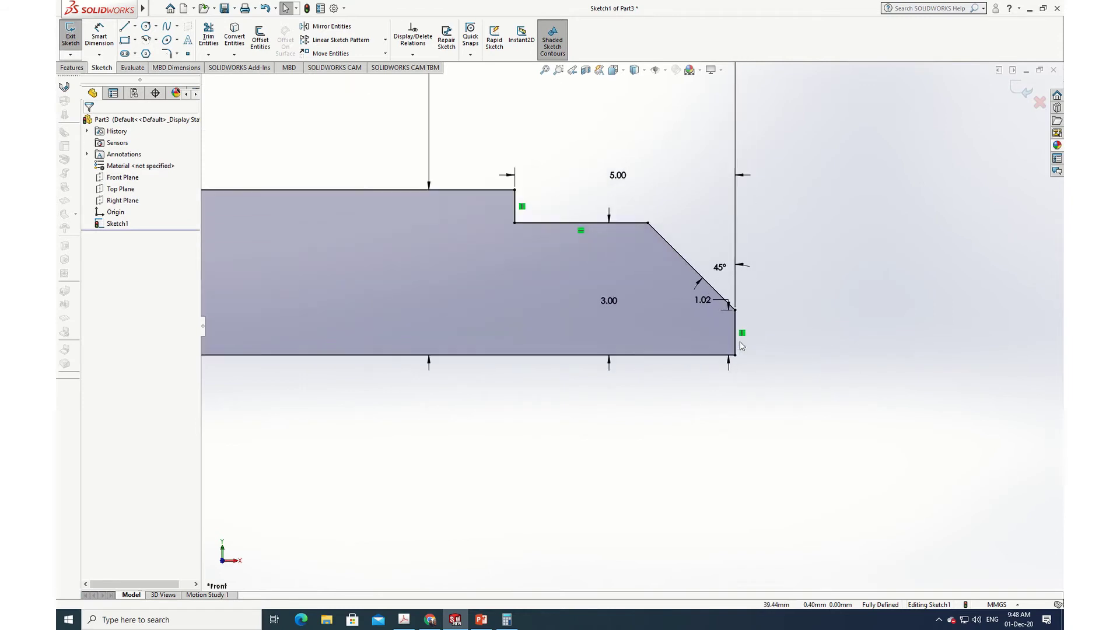
scroll(739, 344, down, 3)
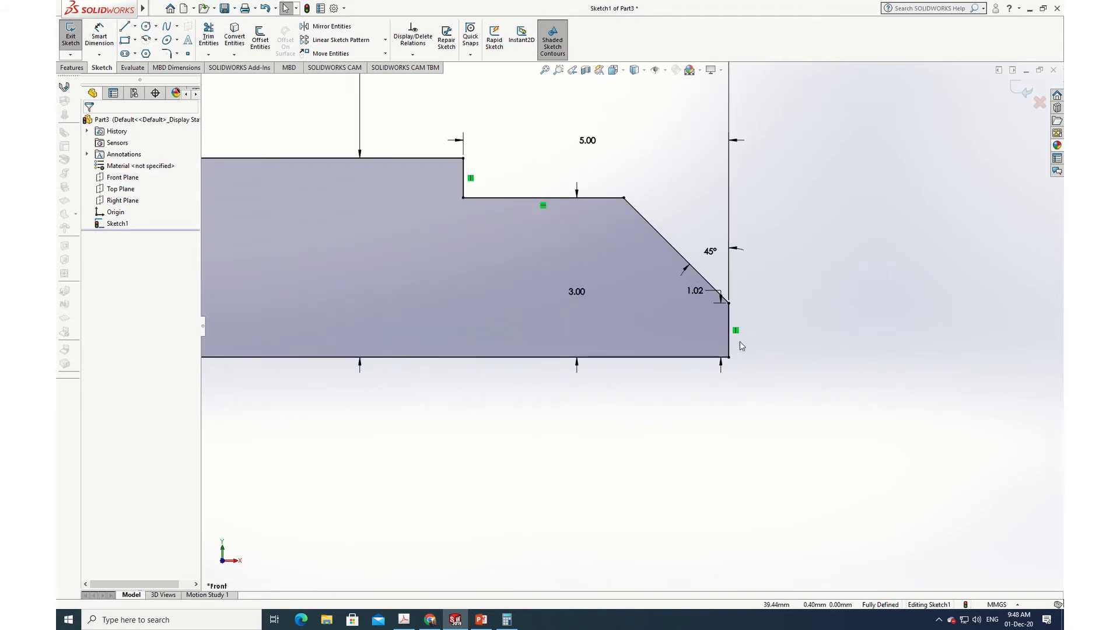
click(680, 285)
right_click(679, 285)
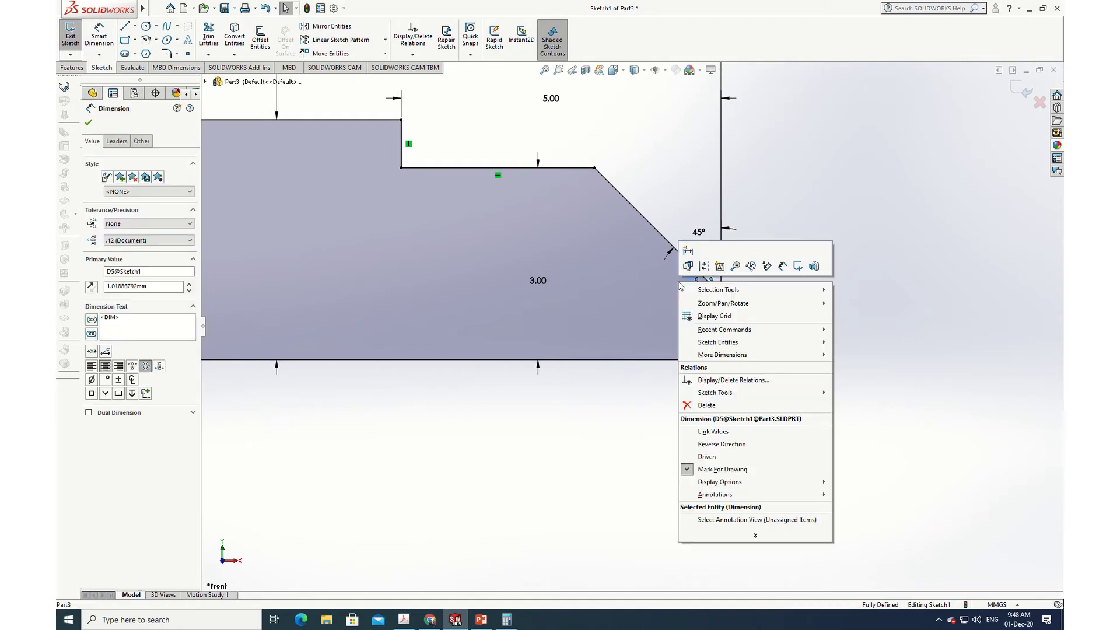
click(705, 406)
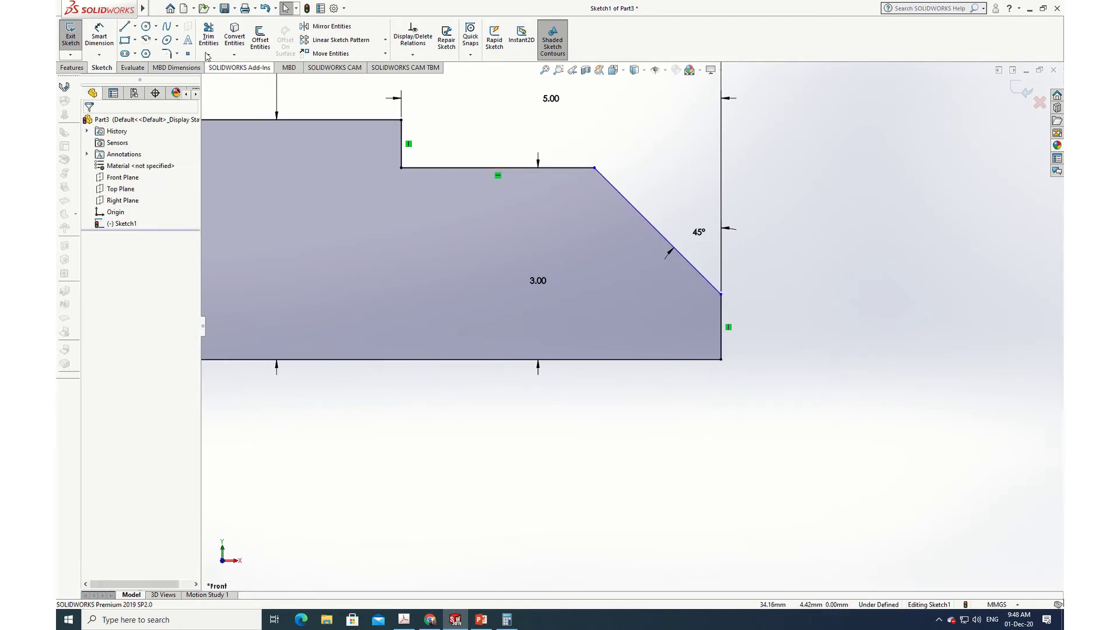
click(99, 33)
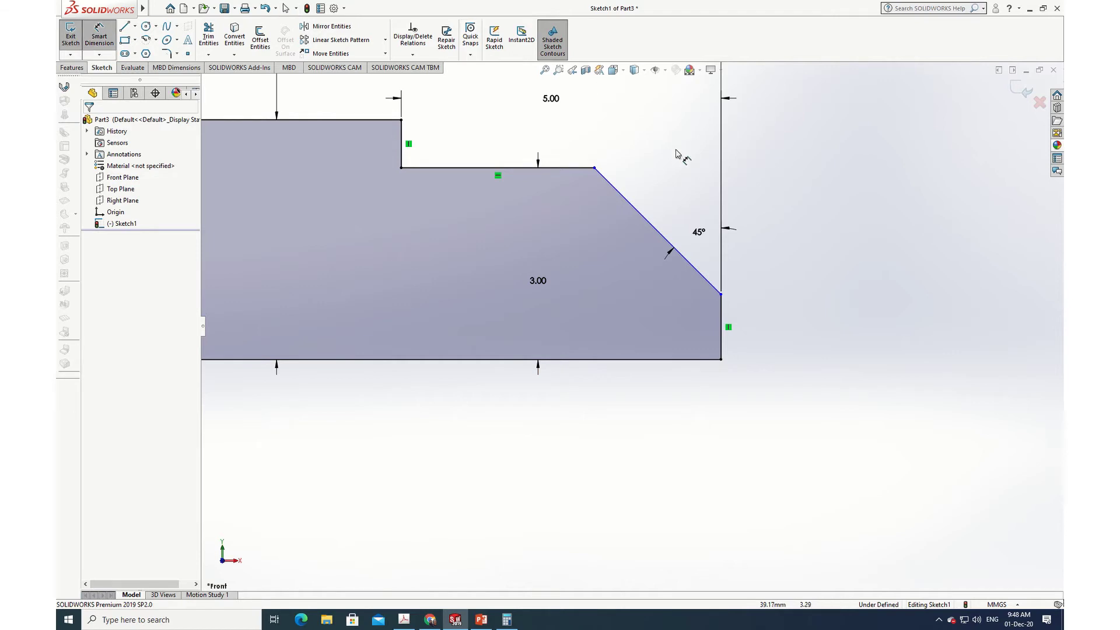
click(573, 171)
click(721, 322)
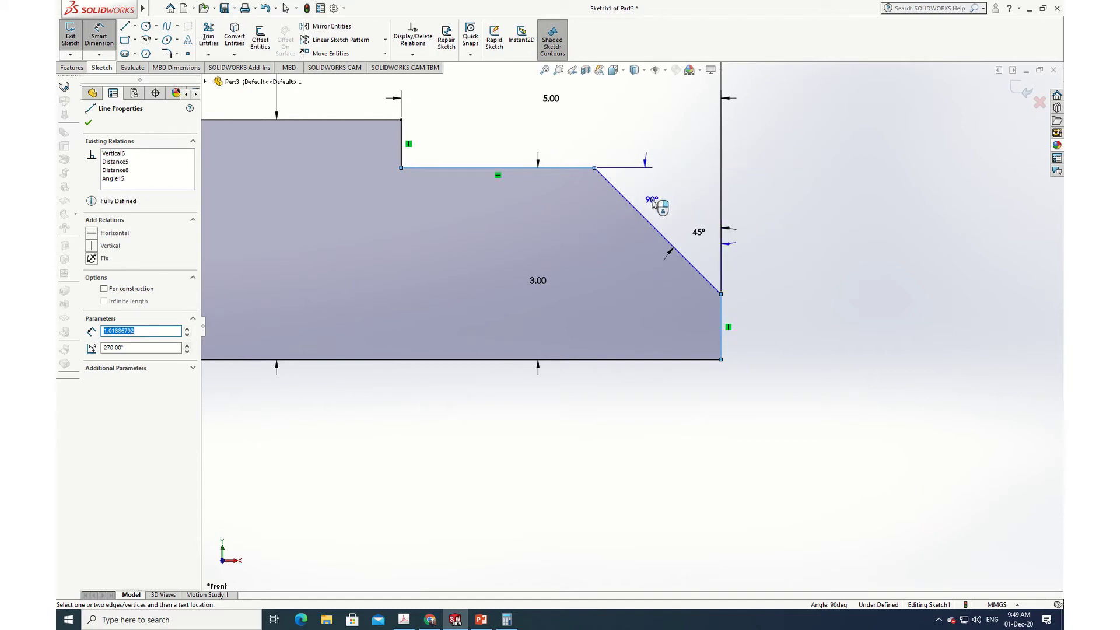
key(Escape)
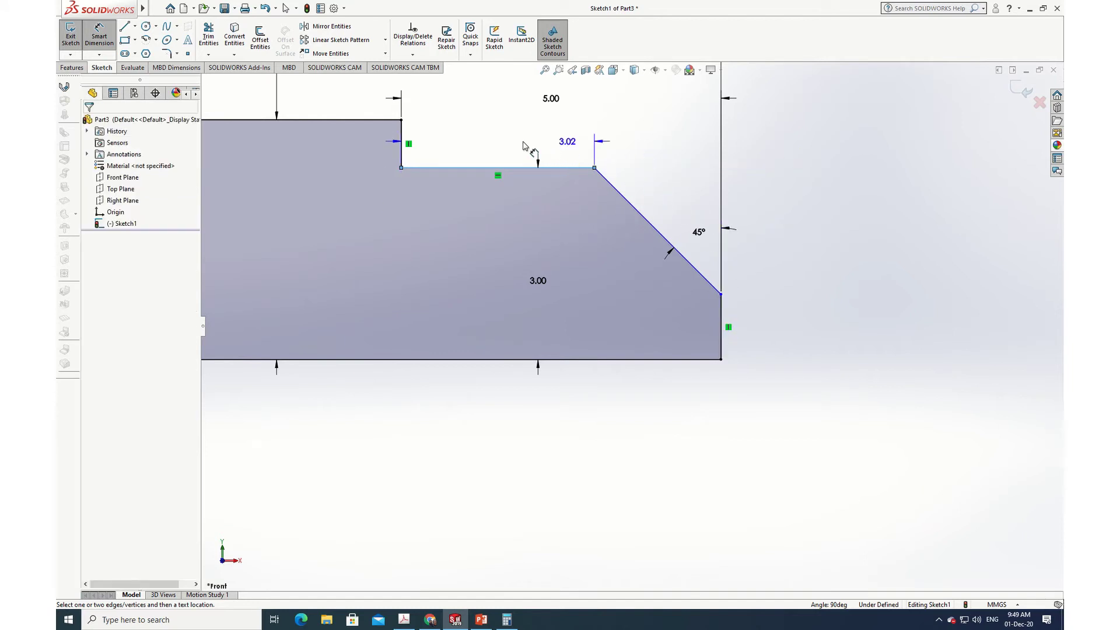
click(100, 36)
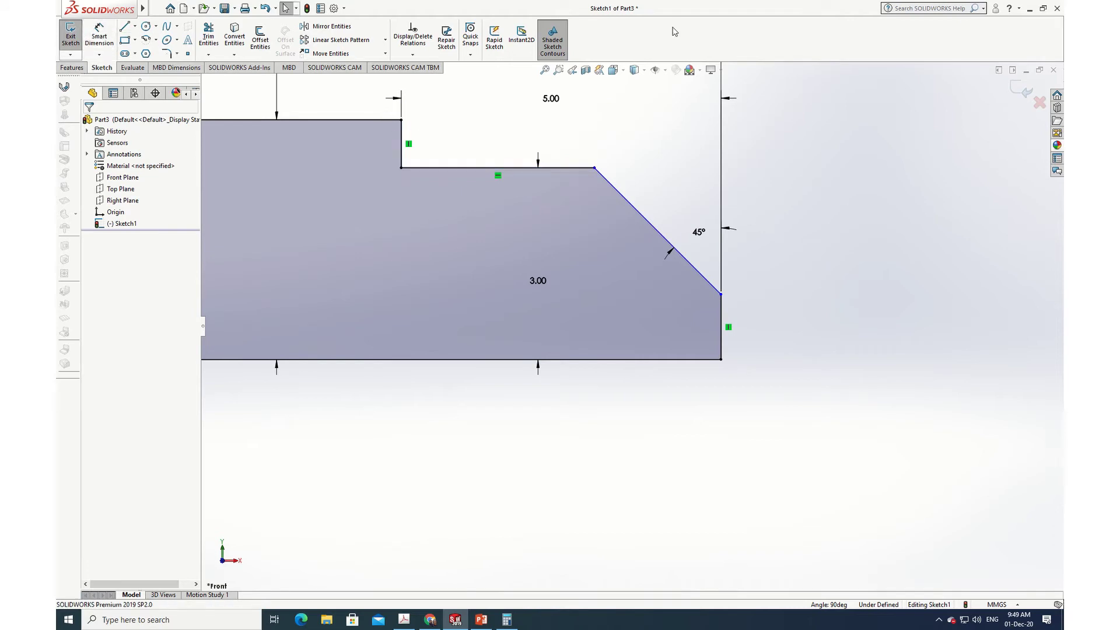
click(595, 172)
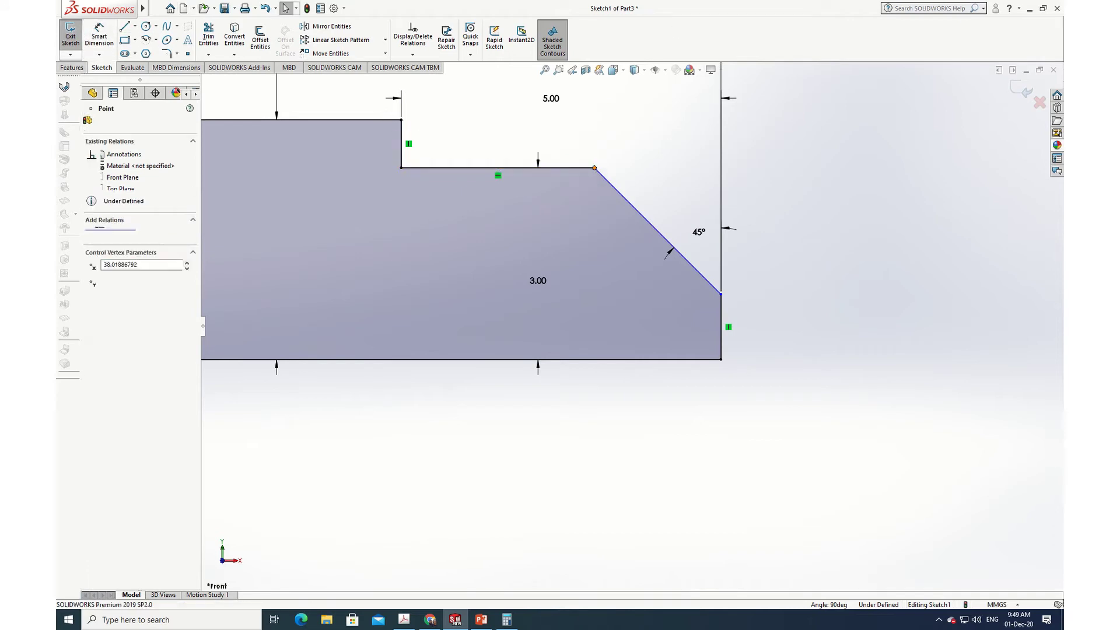
click(722, 325)
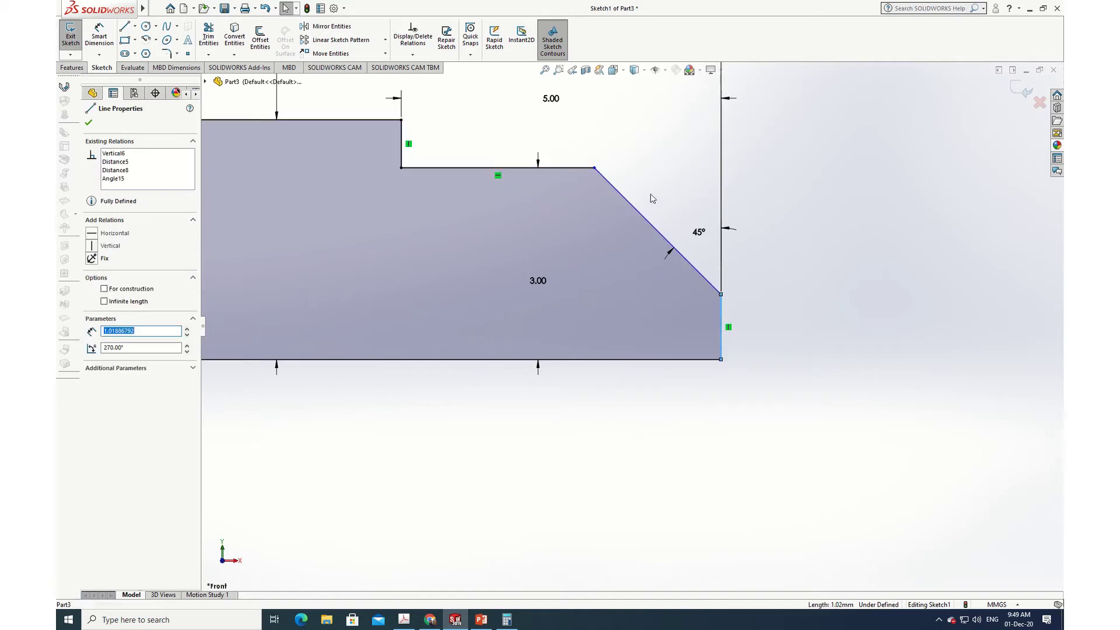
key(Escape)
Dimension the chamfer's horizontal width from its upper corner to the vertical end line and set it to 1.125 mm
click(104, 33)
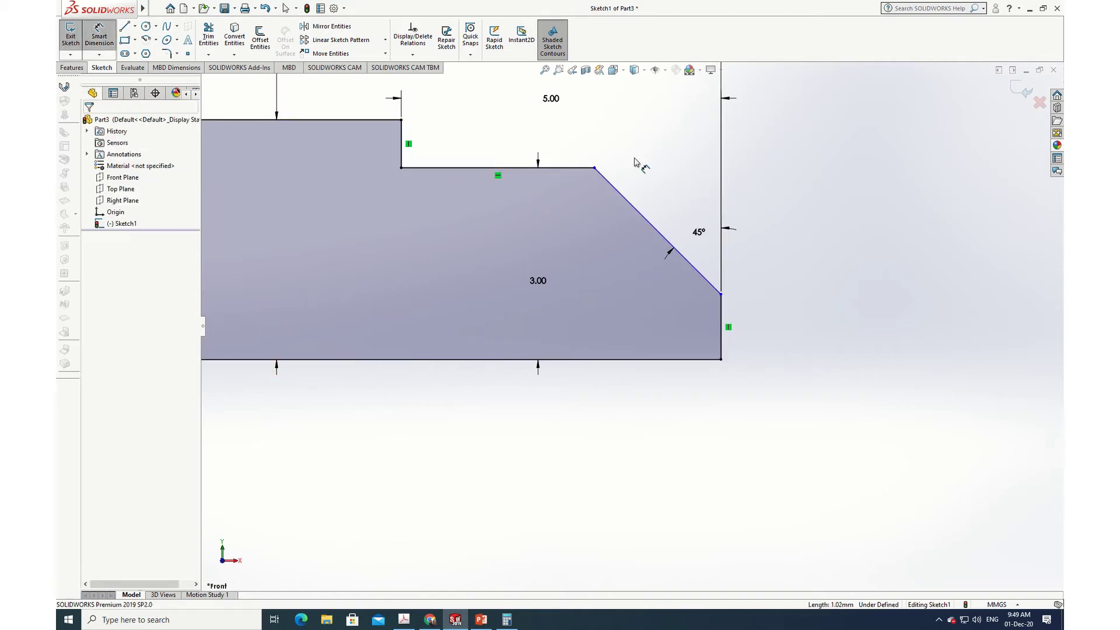
click(722, 312)
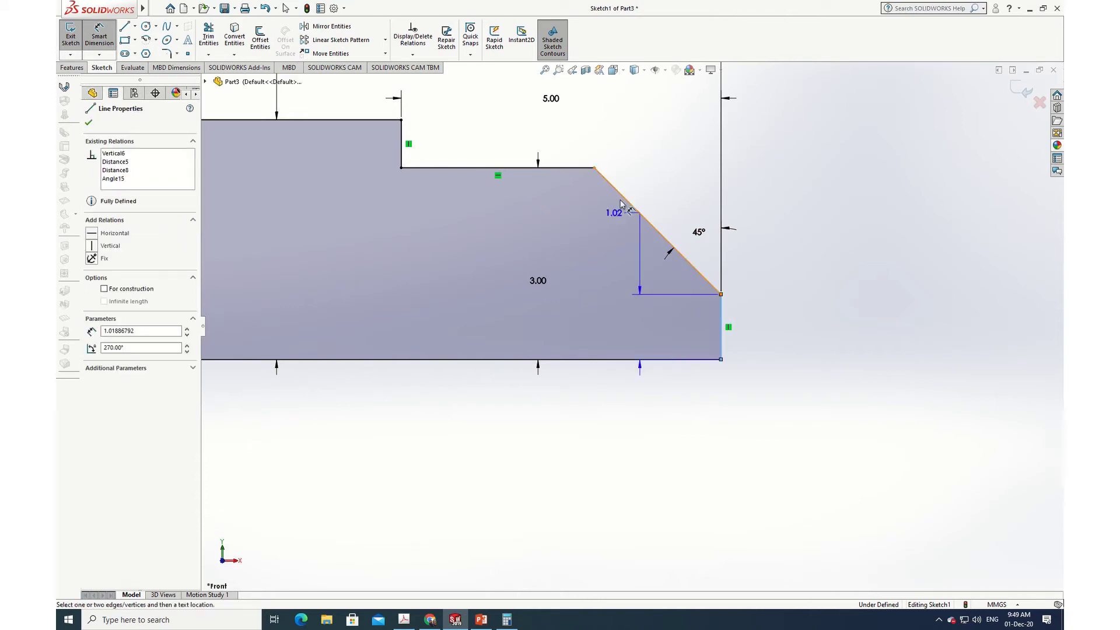
click(595, 168)
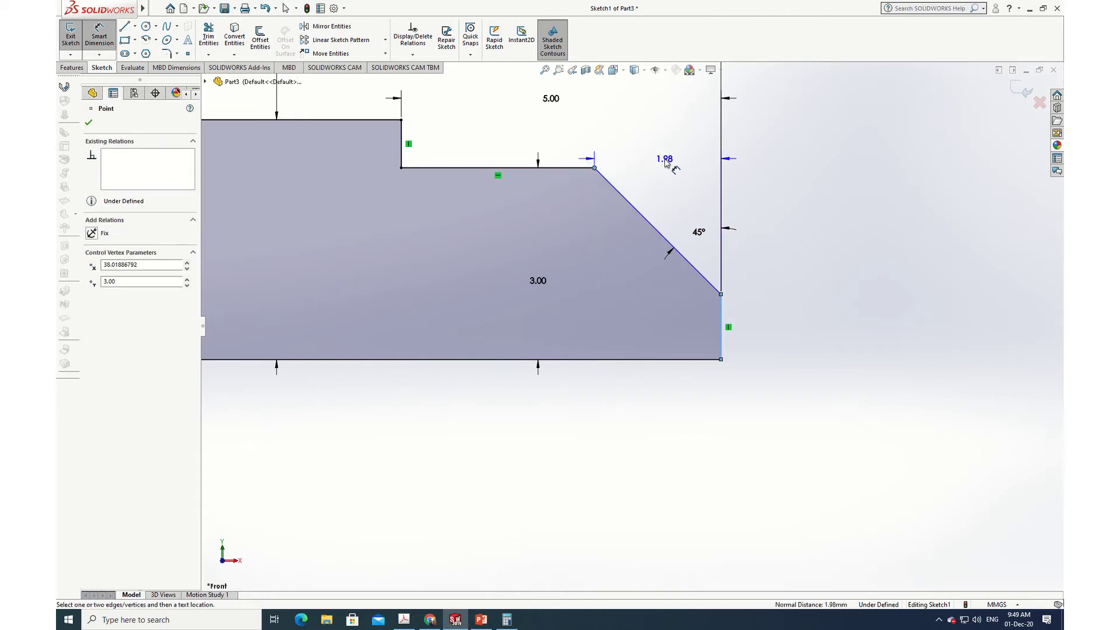
click(665, 158)
text(1.125)
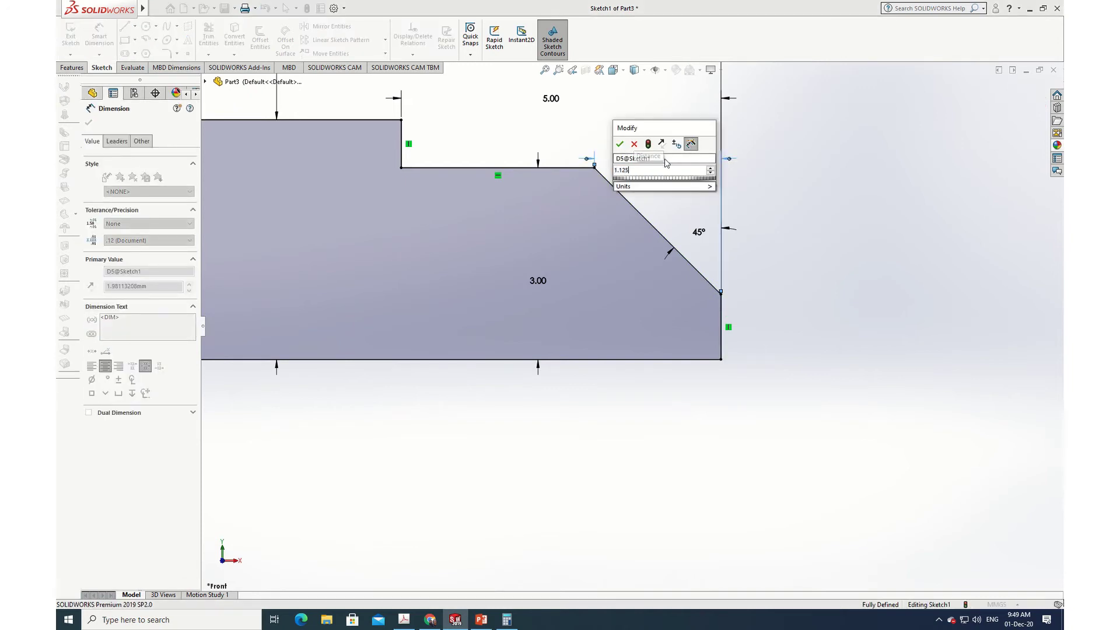
key(Return)
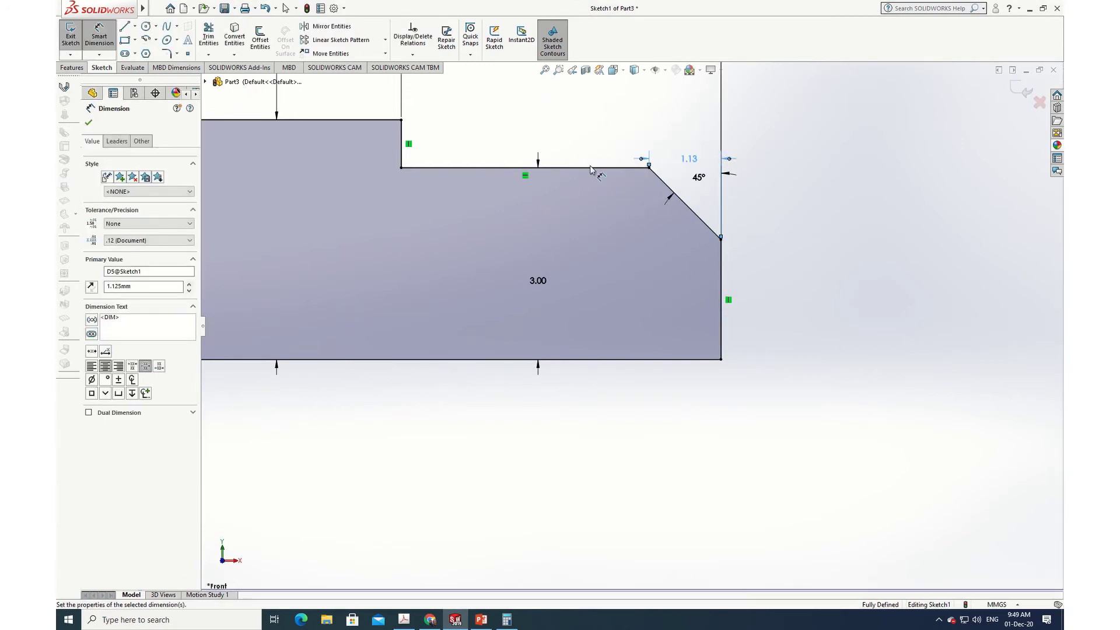
click(88, 123)
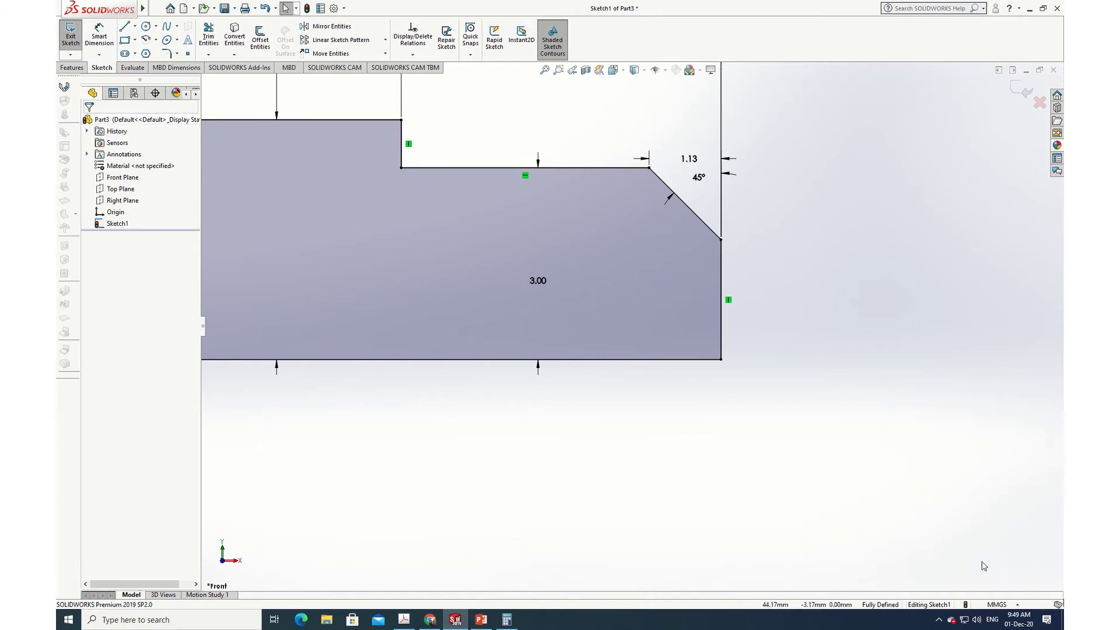
Revolve the closed shaft profile 360 degrees about its long bottom line to create the solid
scroll(512, 369, up, 5)
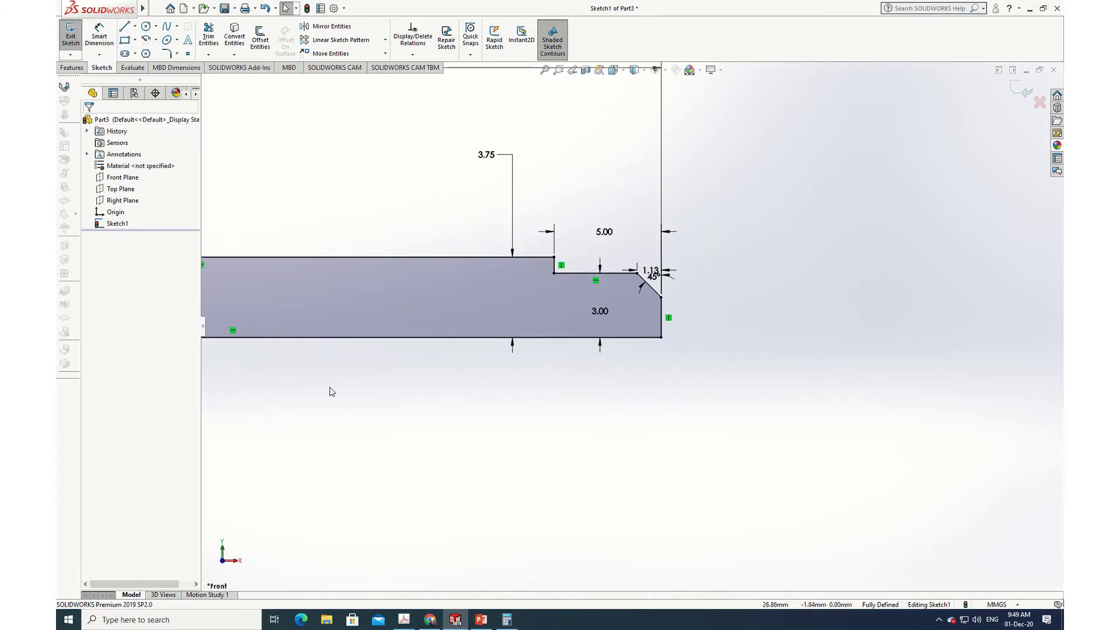
key(z)
key(z)
key(z)
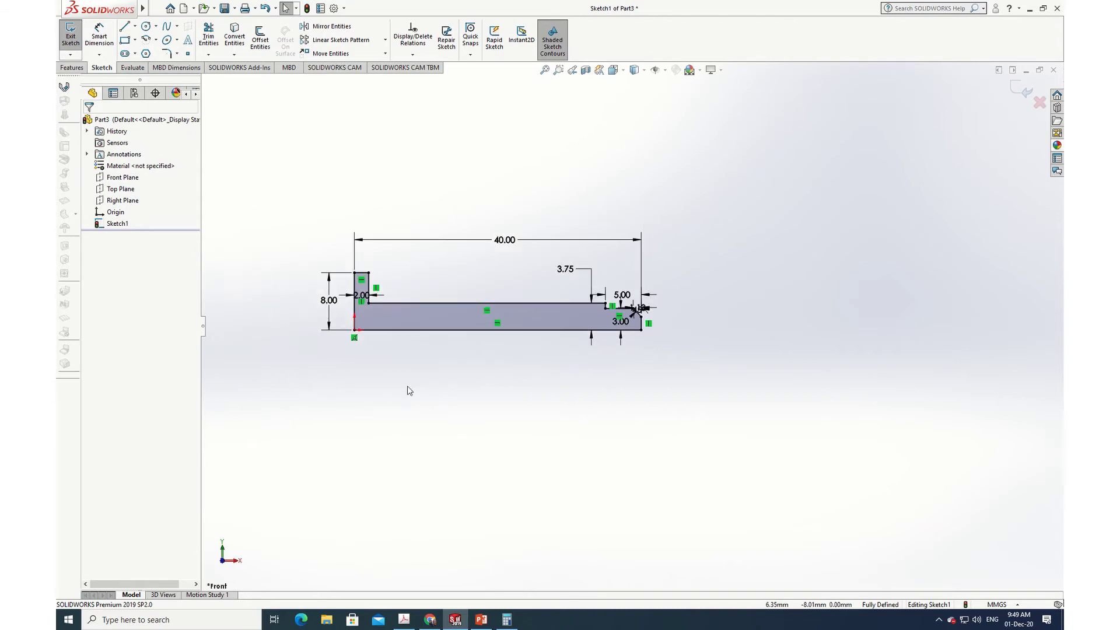
scroll(561, 439, down, 1)
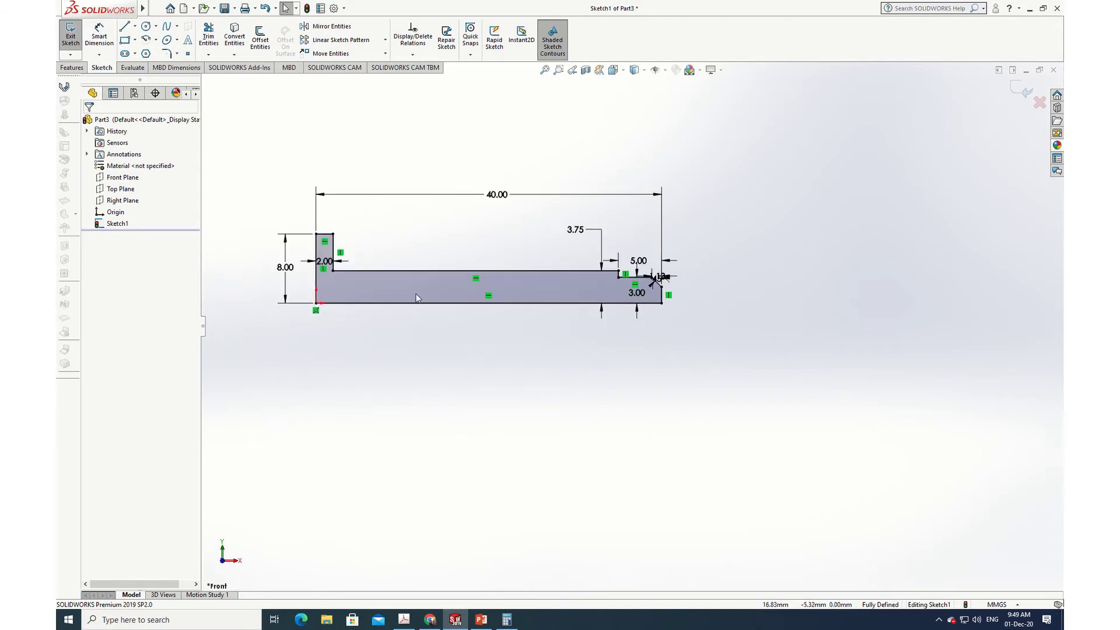
click(73, 67)
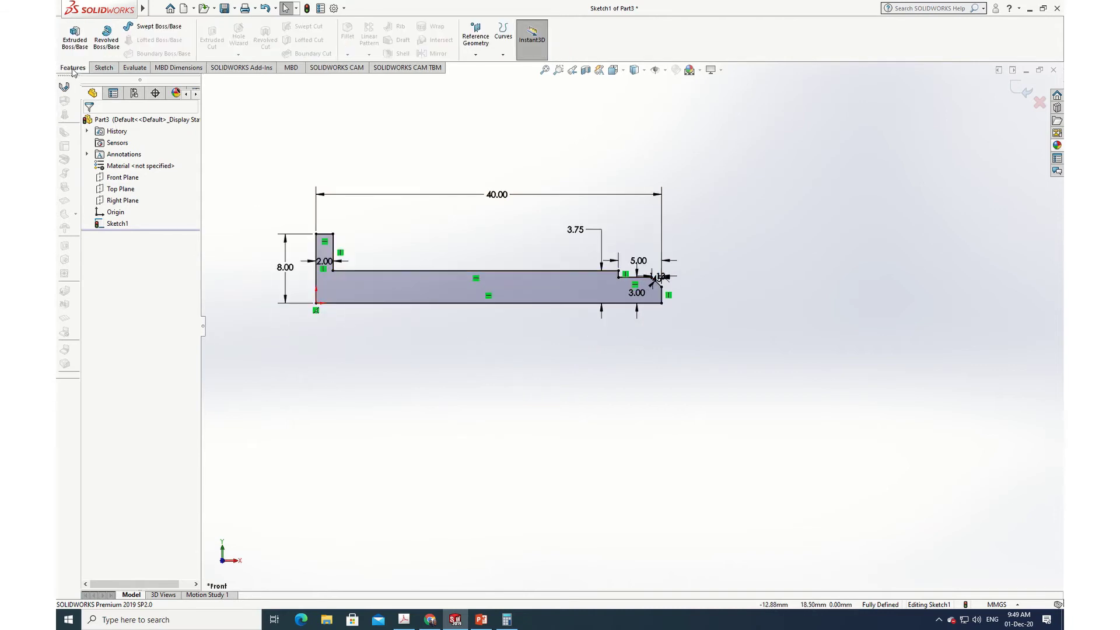
click(98, 42)
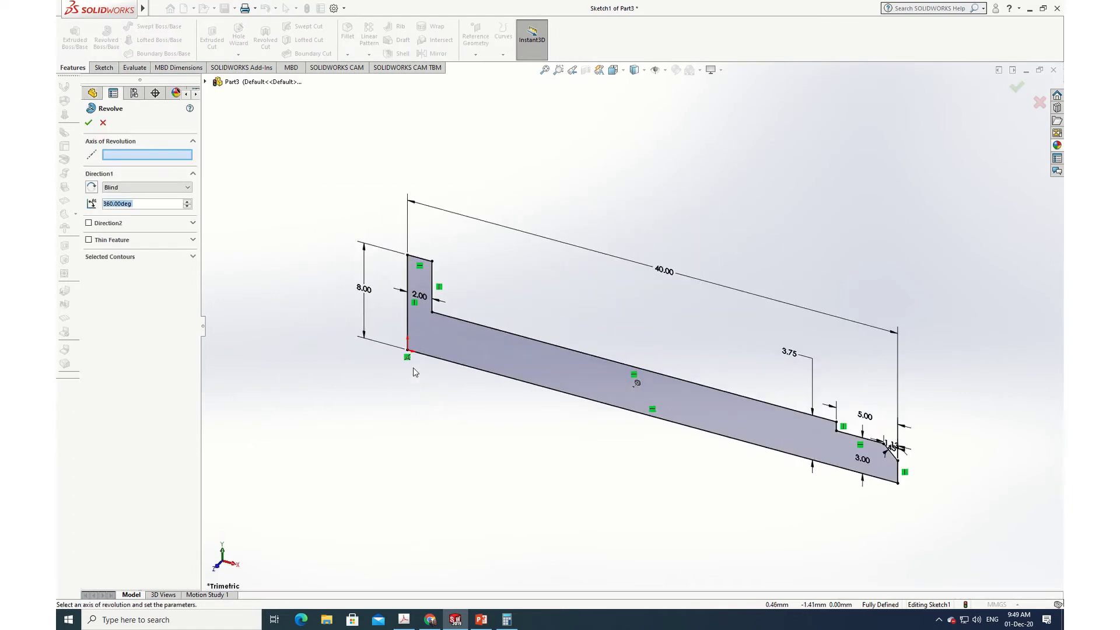
click(432, 358)
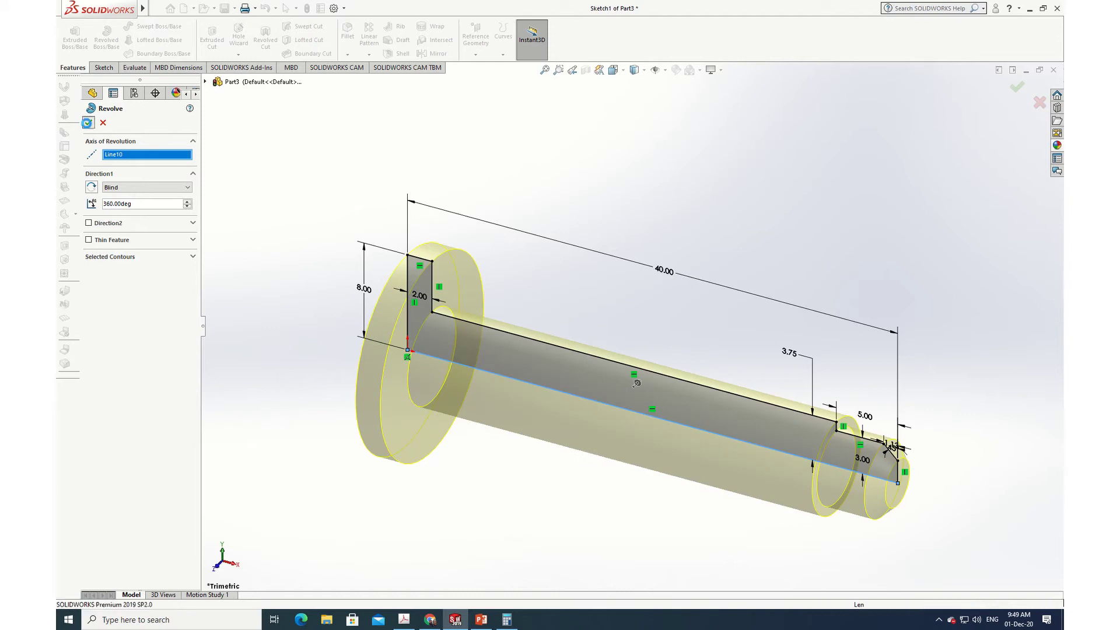
click(88, 123)
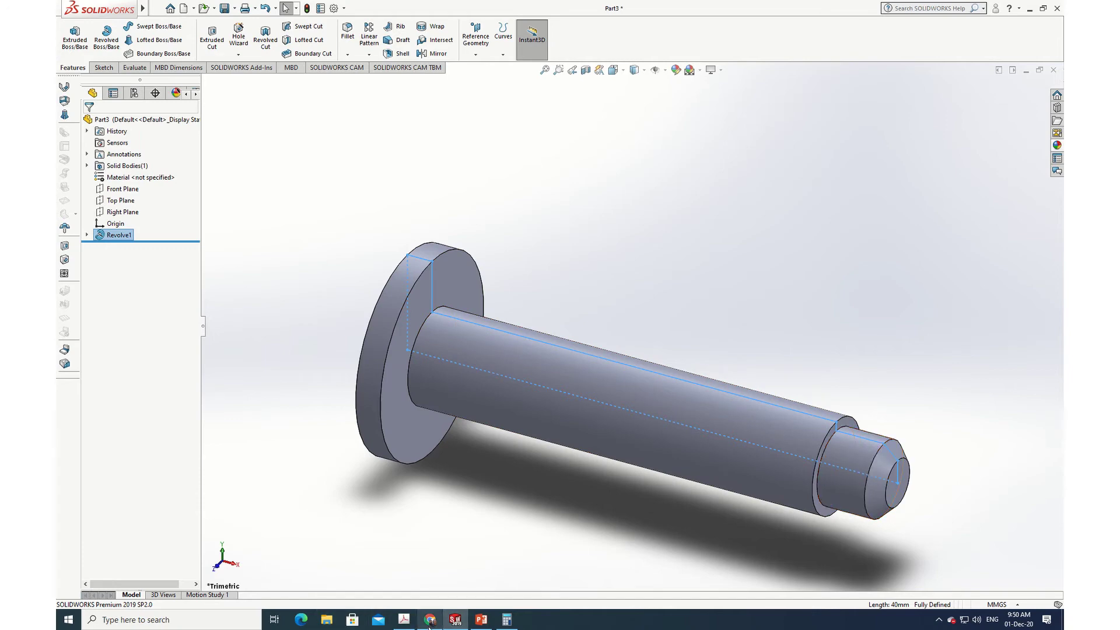
Check the shaft's specifications on the caster parts drawing in Adobe Acrobat Pro, and return to SOLIDWORKS
click(407, 624)
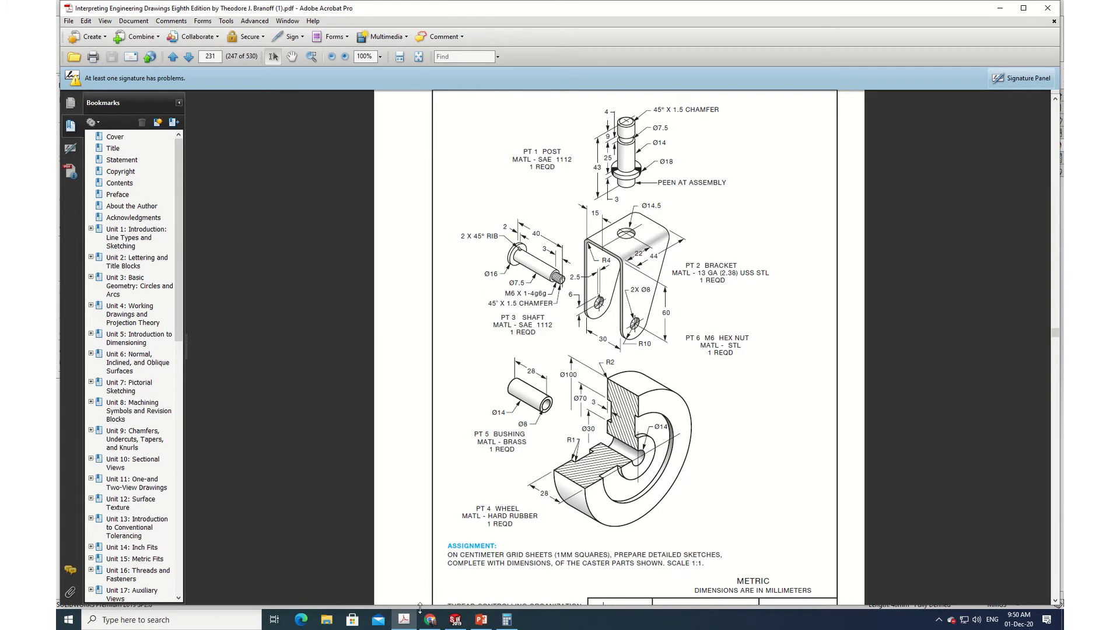
click(407, 624)
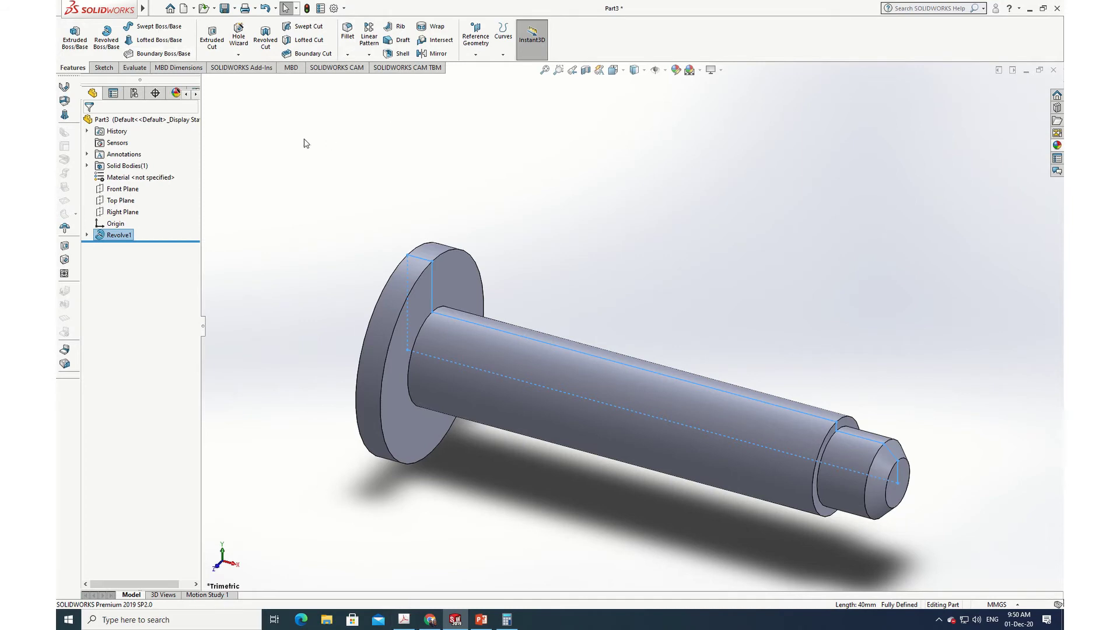
Start a Thread on the circular edge where the shaft's narrow end meets the chamfer, with a reversed 1 mm start offset
click(238, 55)
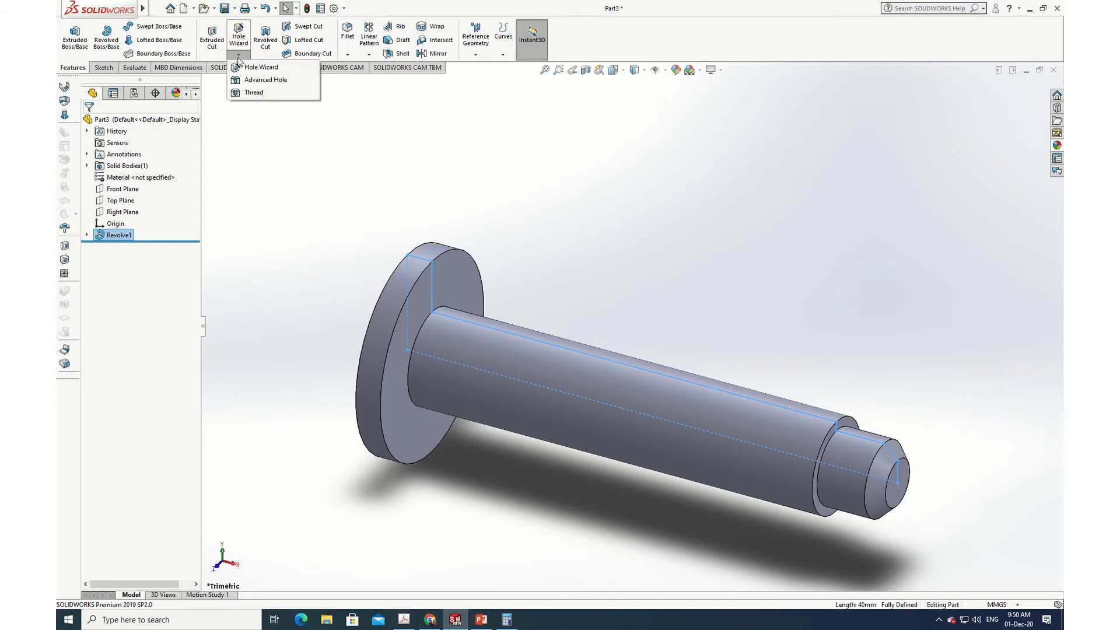
click(252, 93)
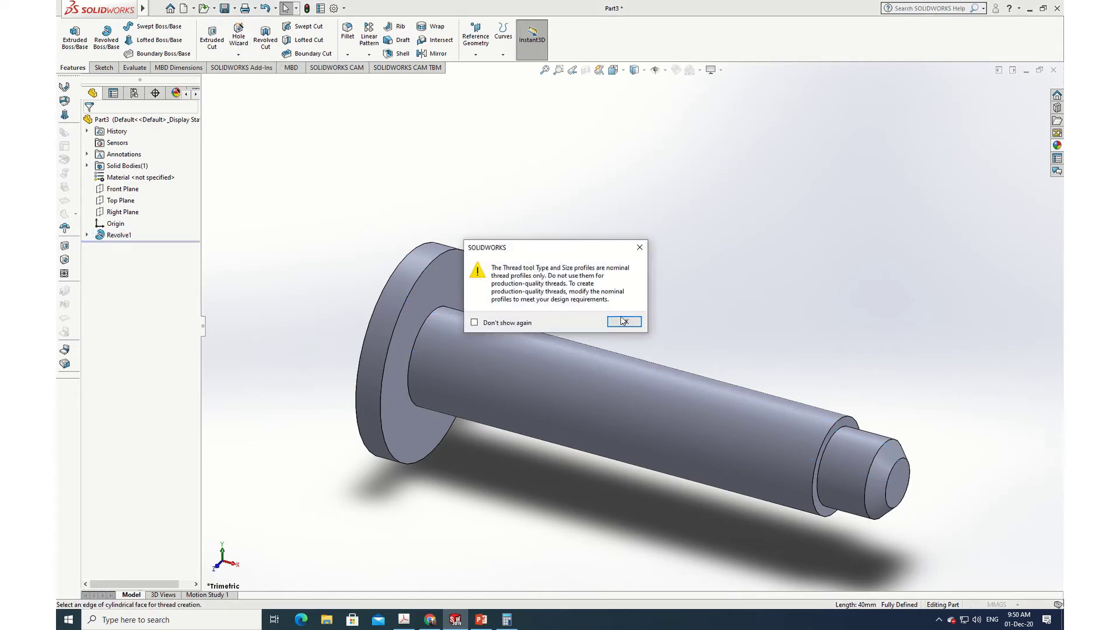
click(622, 322)
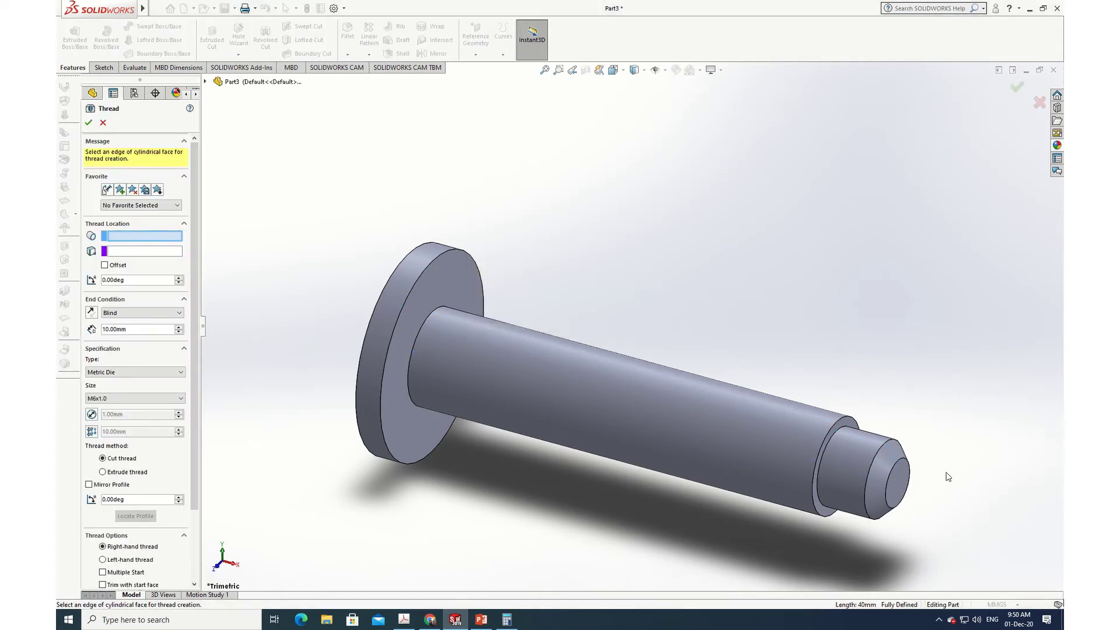
click(873, 467)
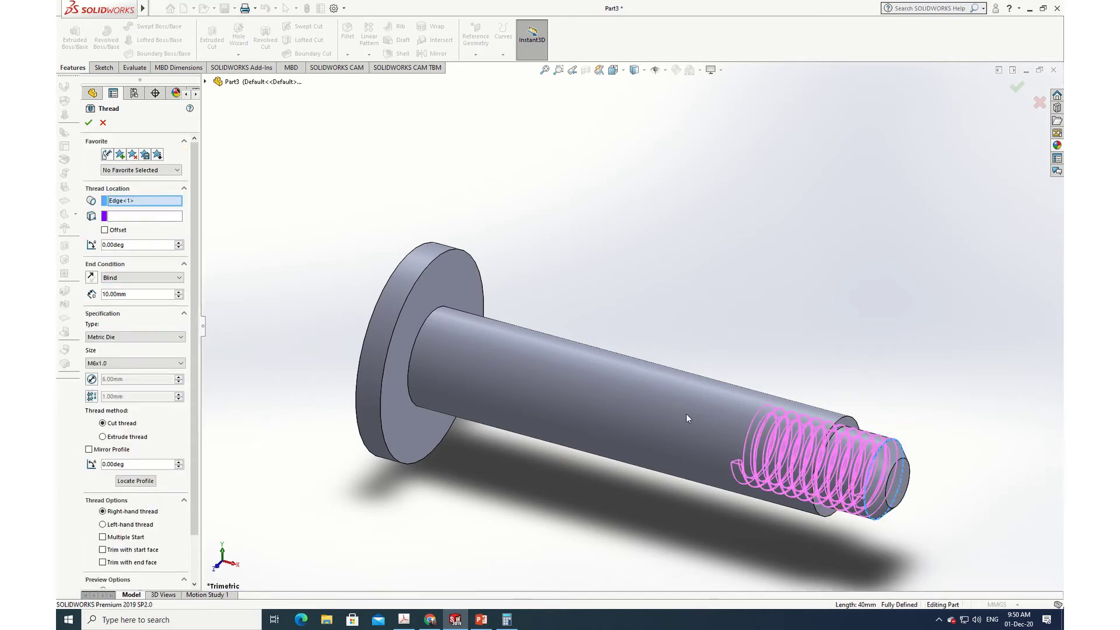
click(104, 230)
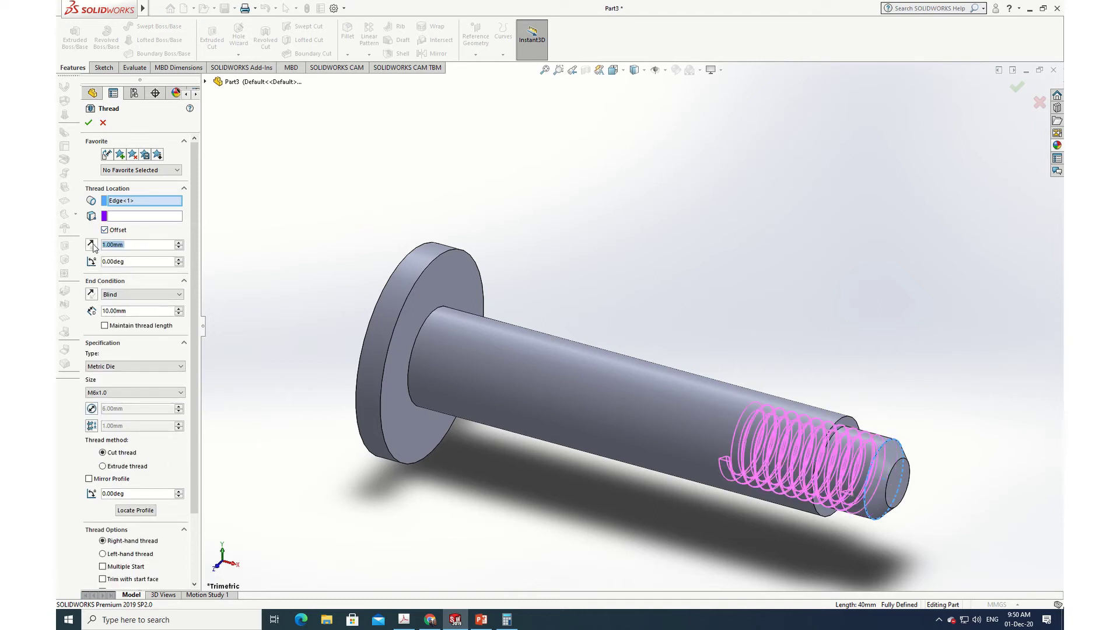
click(92, 245)
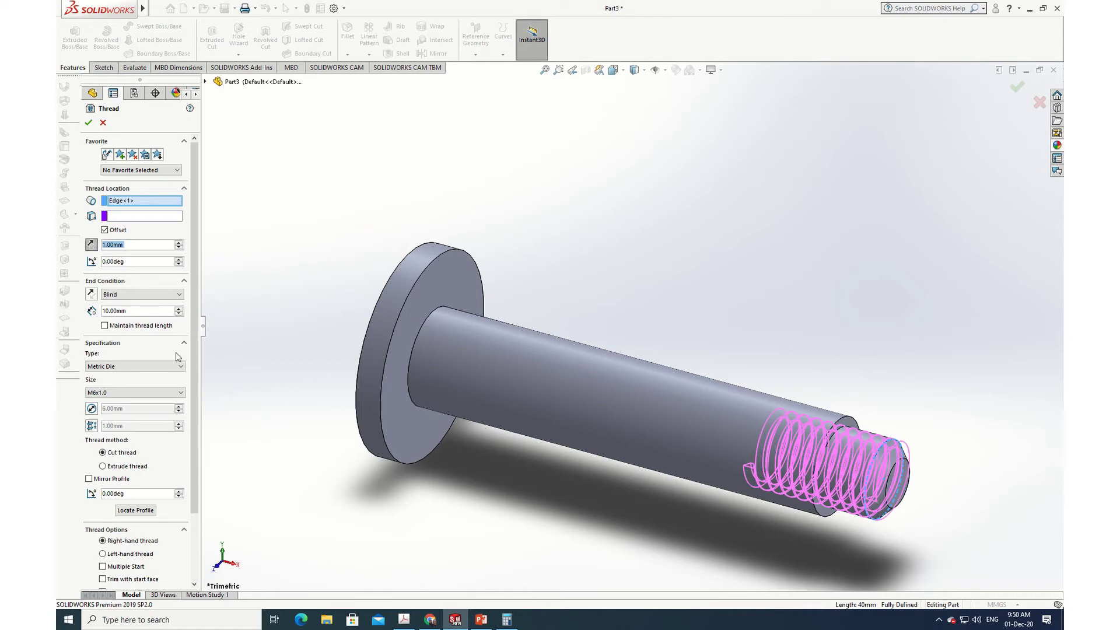
Try blind thread depths of 3, 4 and 5 mm, and settle on 4.5 mm
click(137, 311)
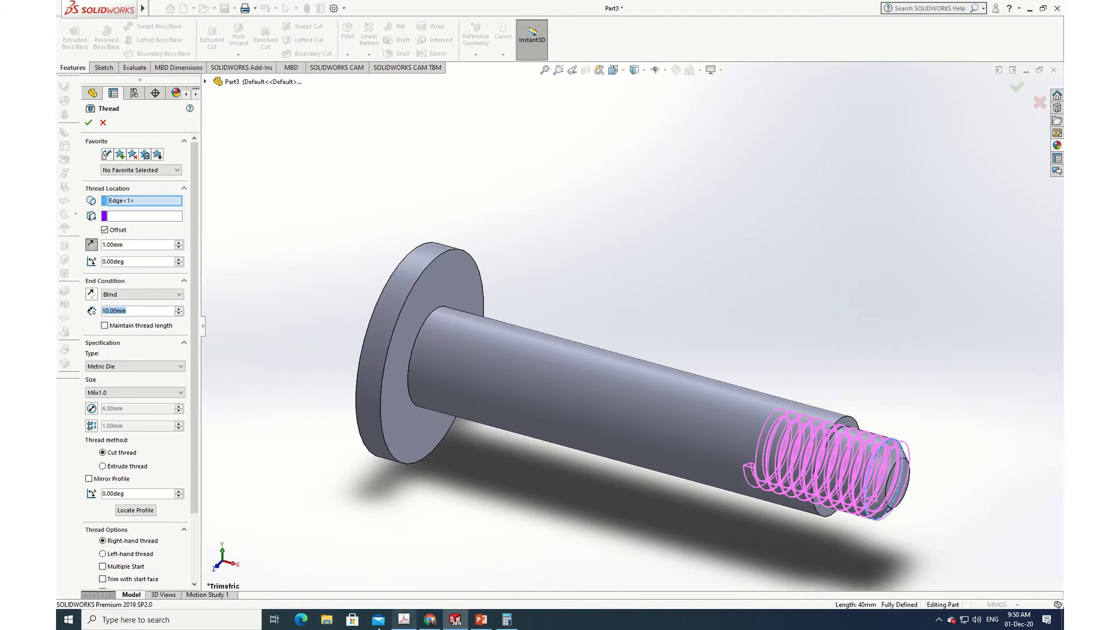
text(3)
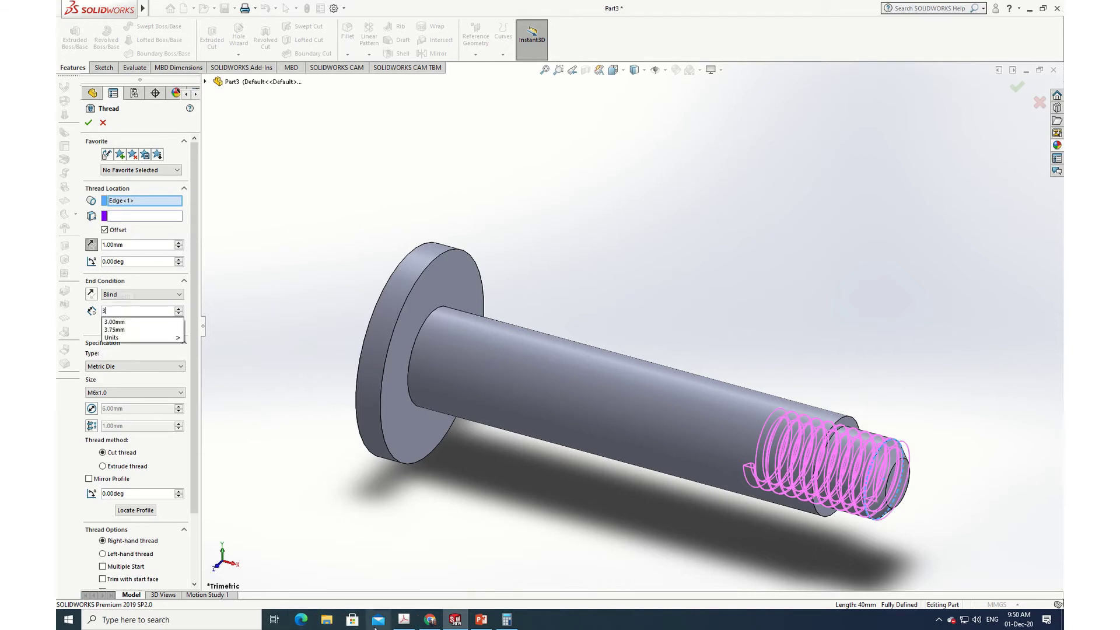
key(Return)
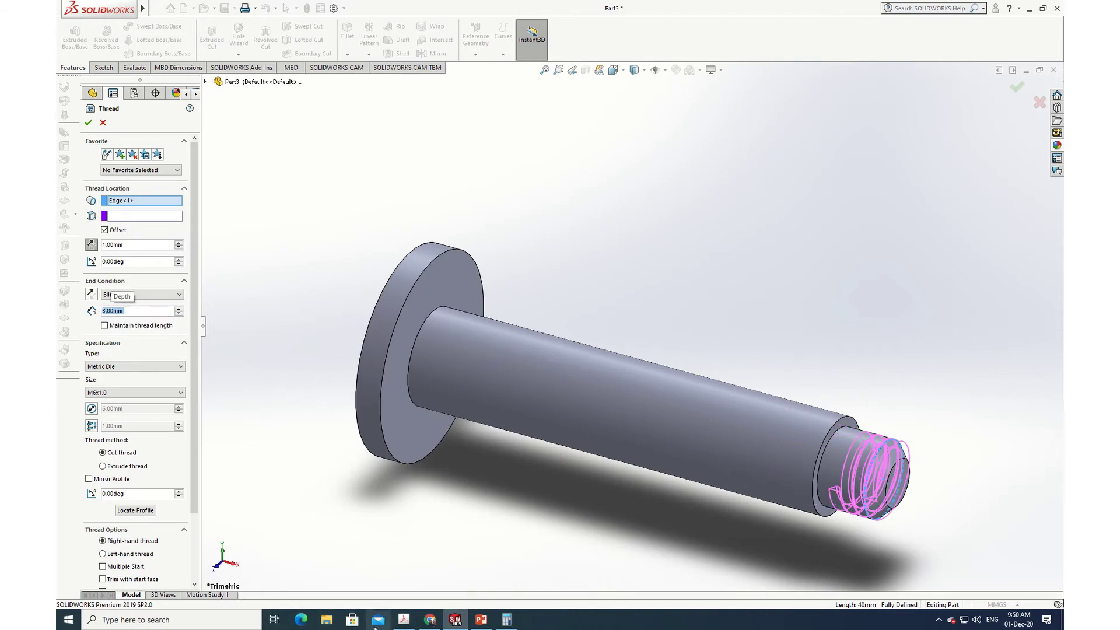
text(4)
key(Return)
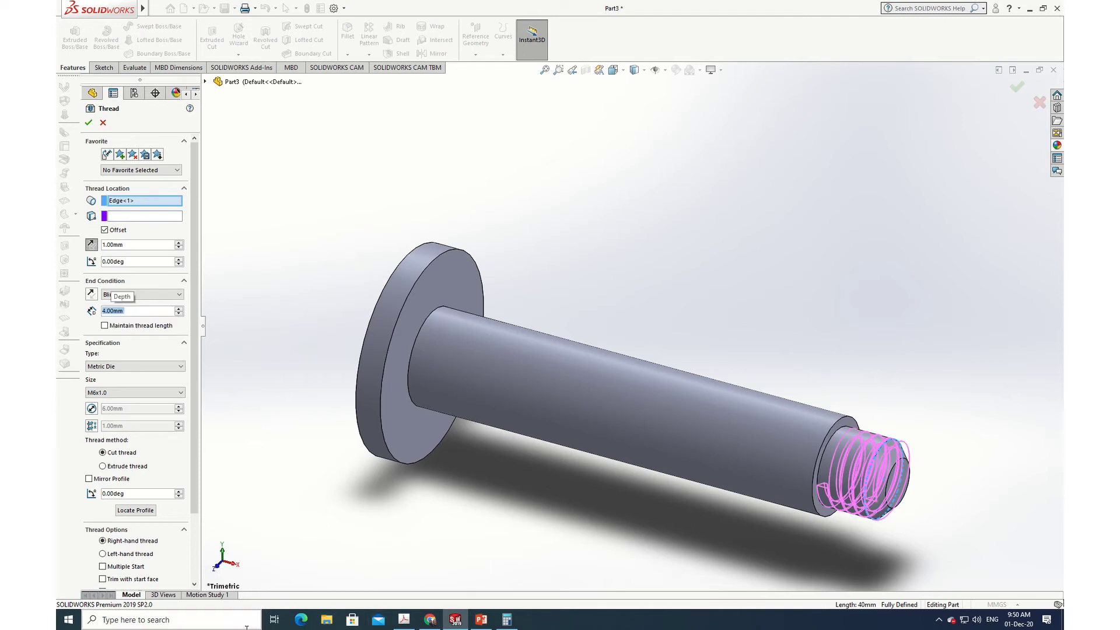
text(5)
key(Return)
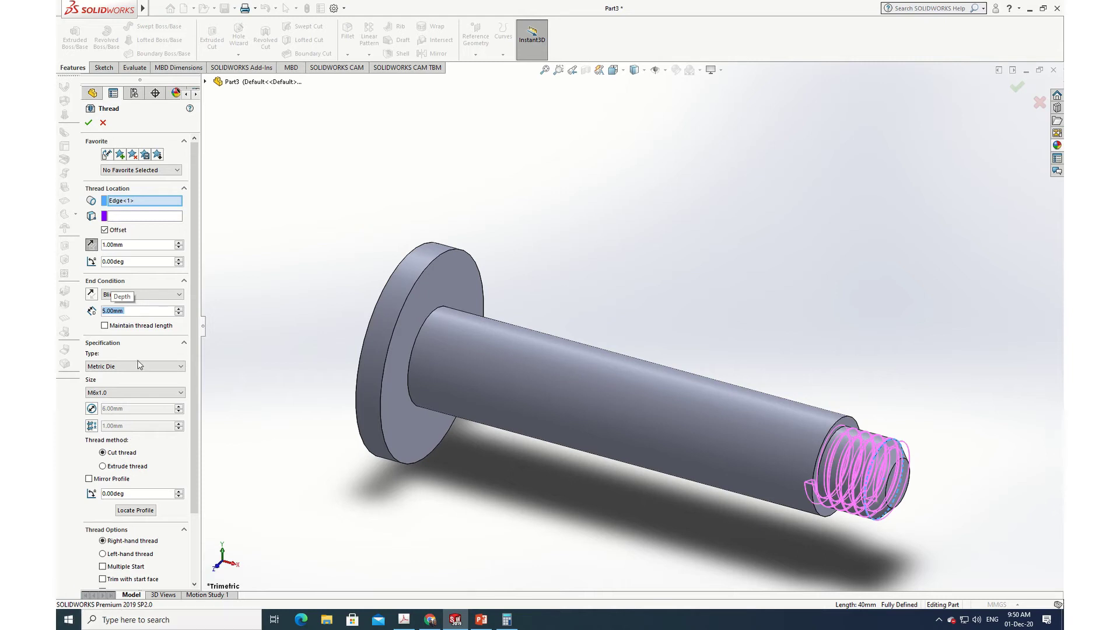
text(4.5)
key(Return)
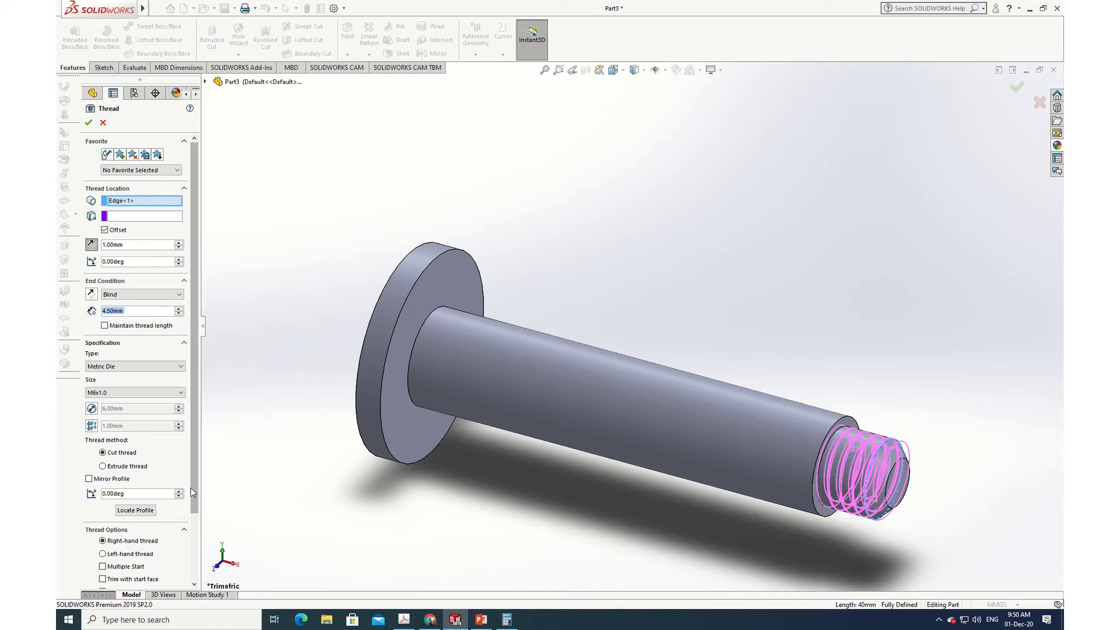
Trim the thread with its start face and create it as a Metric Die M6x1.0 cut thread
drag(191, 475, 191, 542)
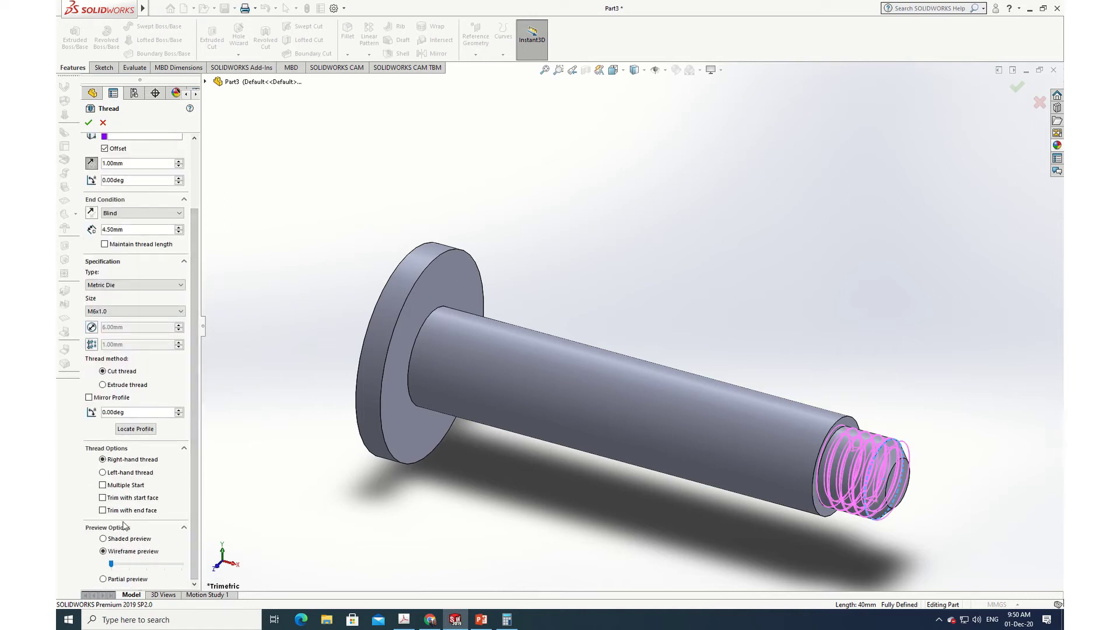
click(104, 498)
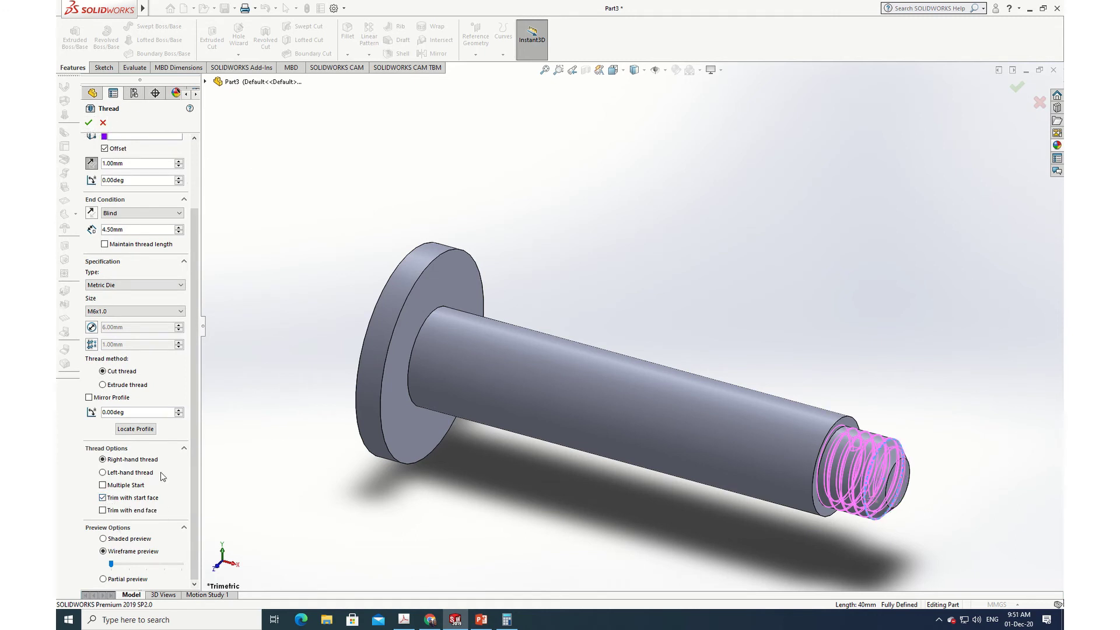
click(120, 313)
click(120, 313)
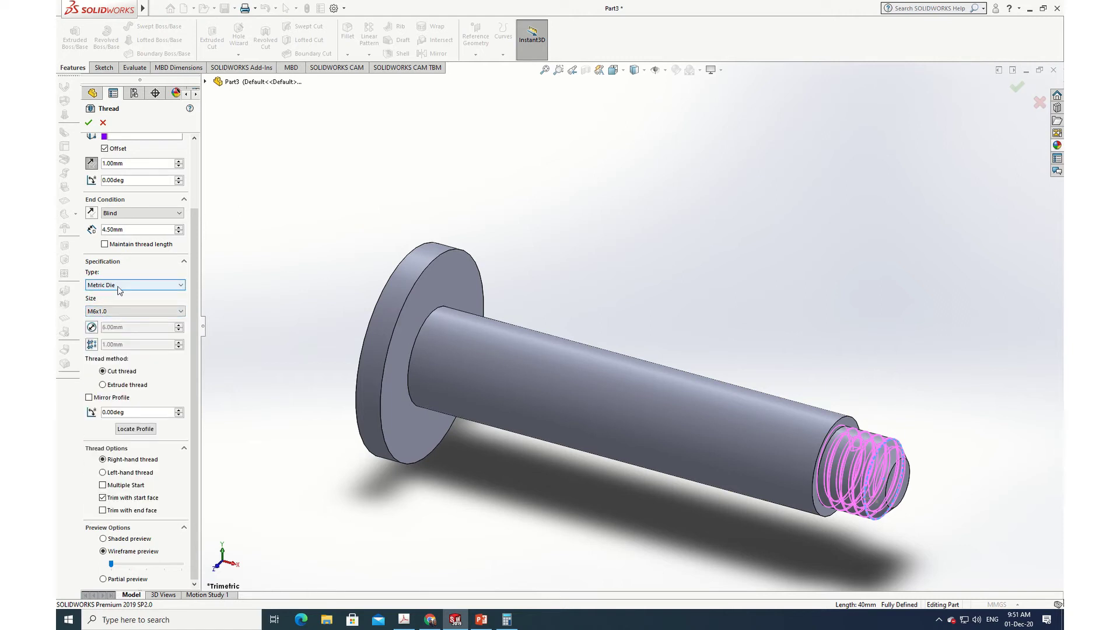
click(89, 123)
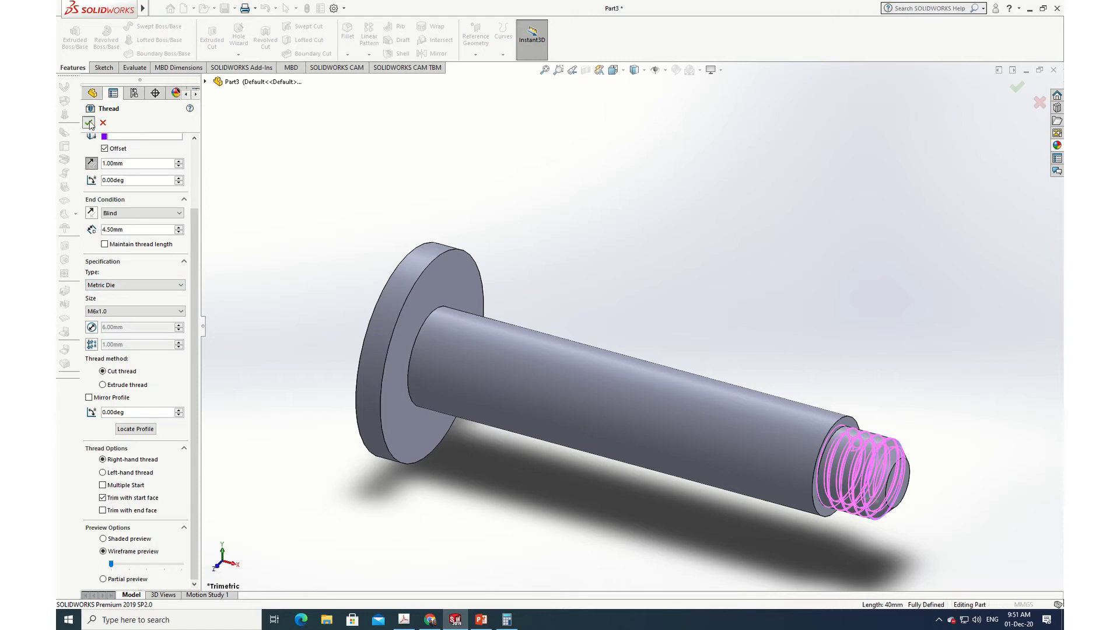
middle_drag(705, 565, 693, 492)
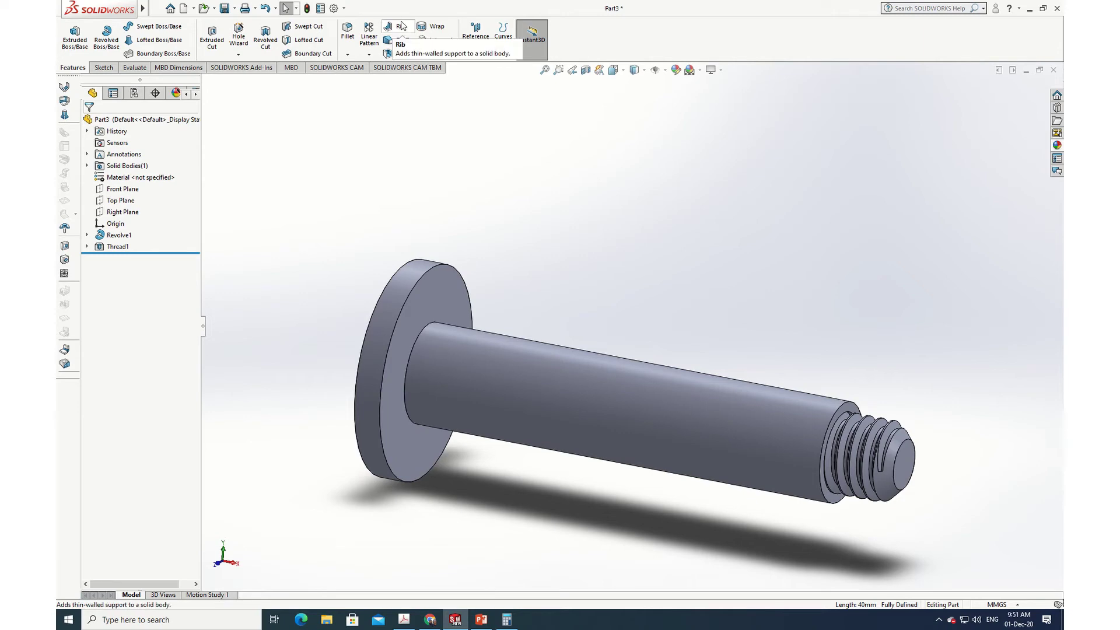
Check the shaft's rib callout on the caster parts drawing in Adobe Acrobat Pro, and view the model from the front in SOLIDWORKS
click(403, 621)
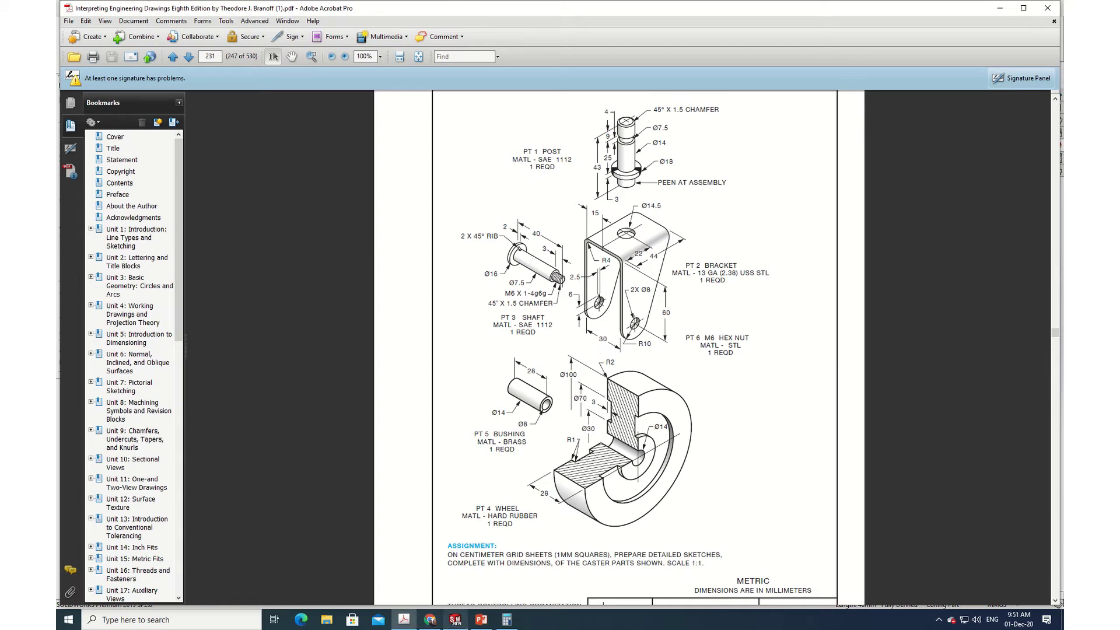
click(455, 619)
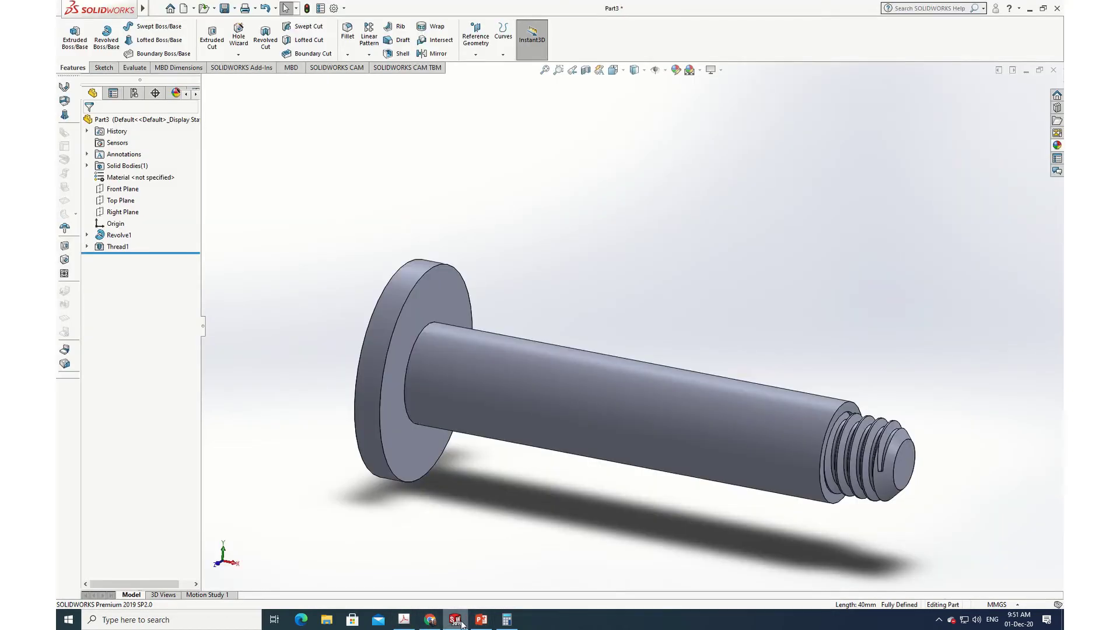
key(space)
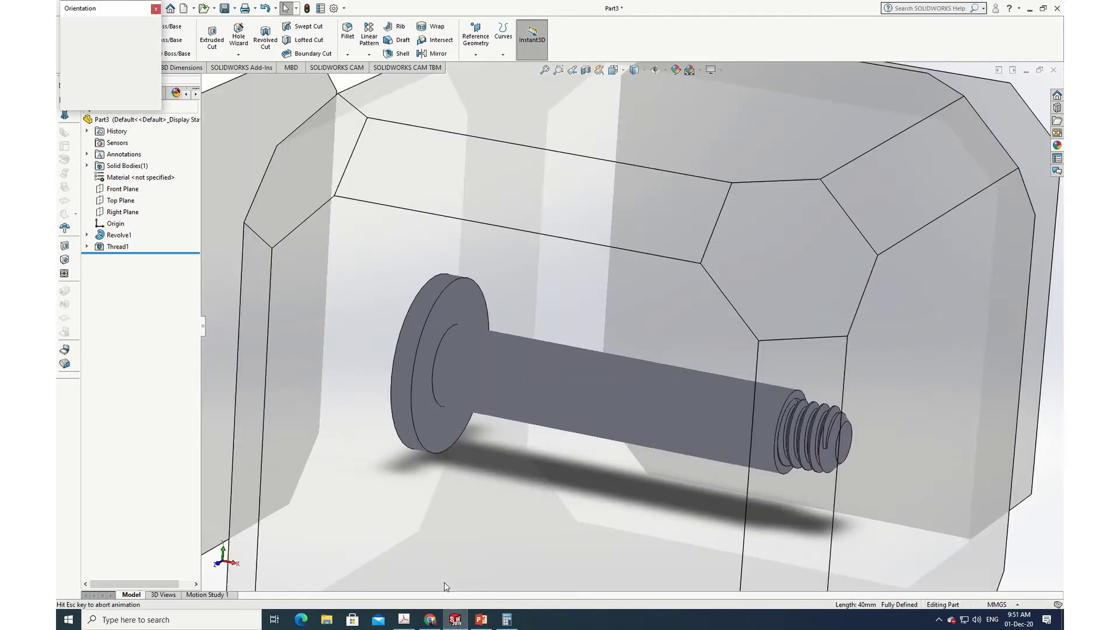
key(Escape)
key(space)
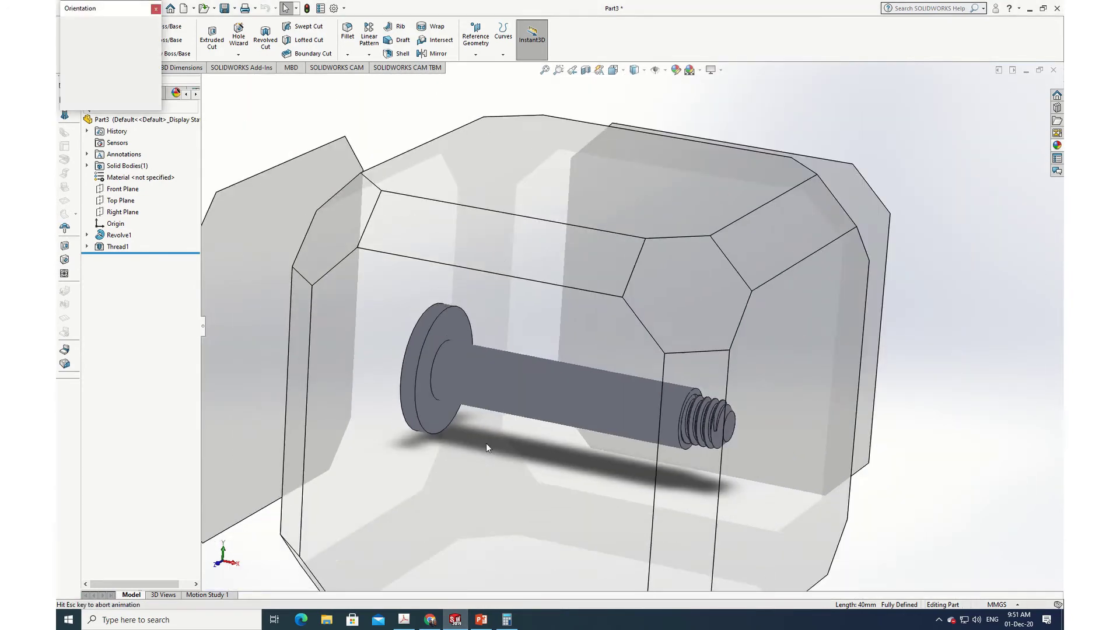
click(395, 352)
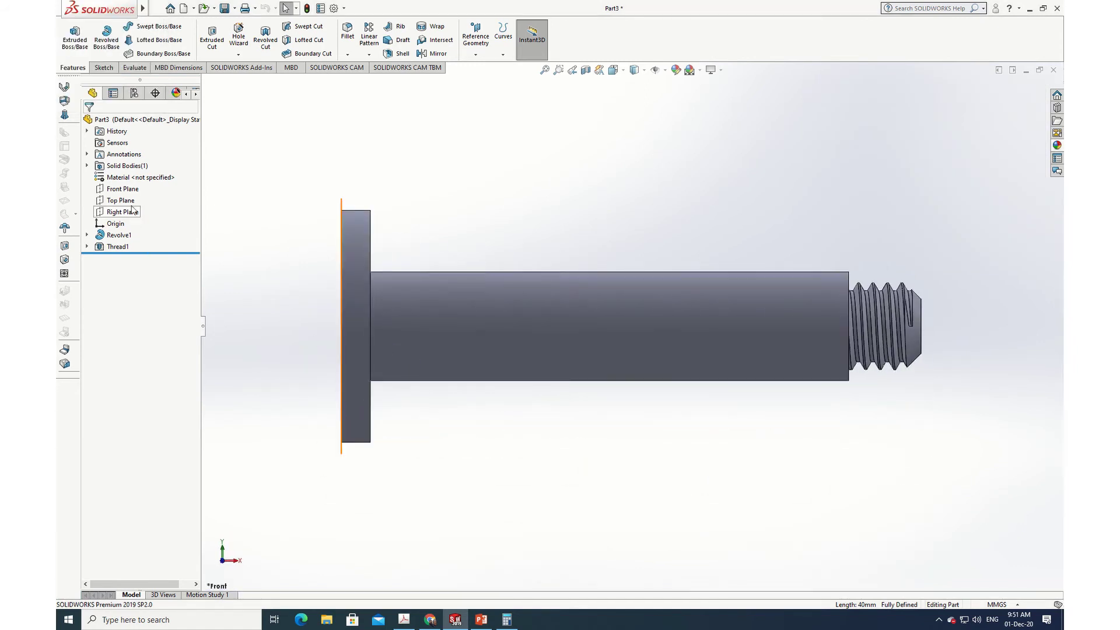
Sketch a closed right triangle on the Front Plane in the upper corner between flange and shaft, about 2.19 mm long and 2.5 mm high
click(121, 191)
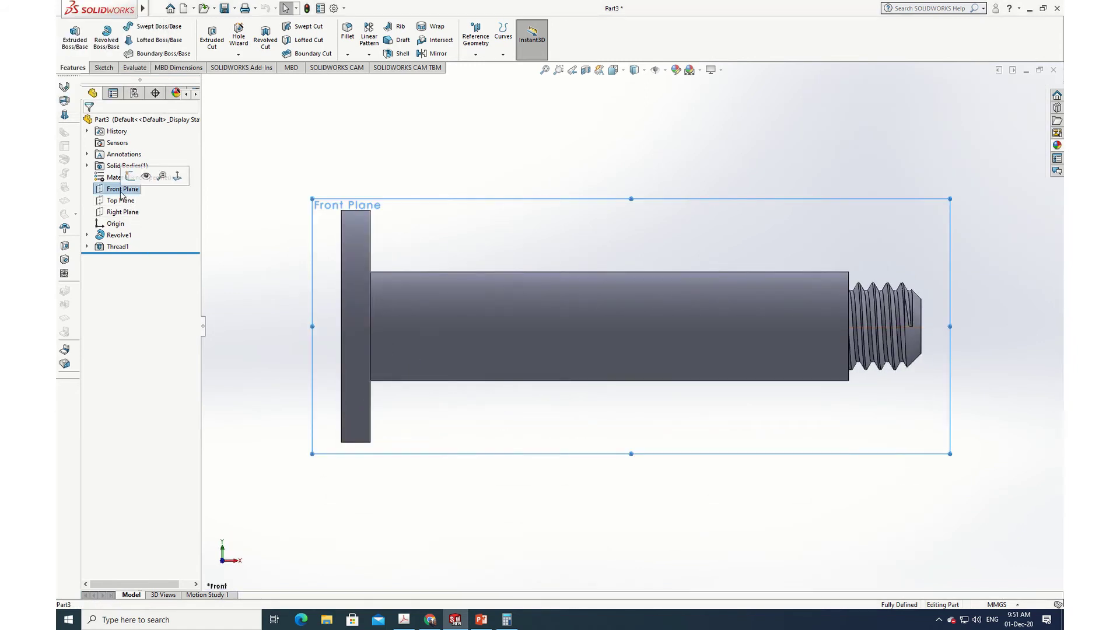
click(130, 175)
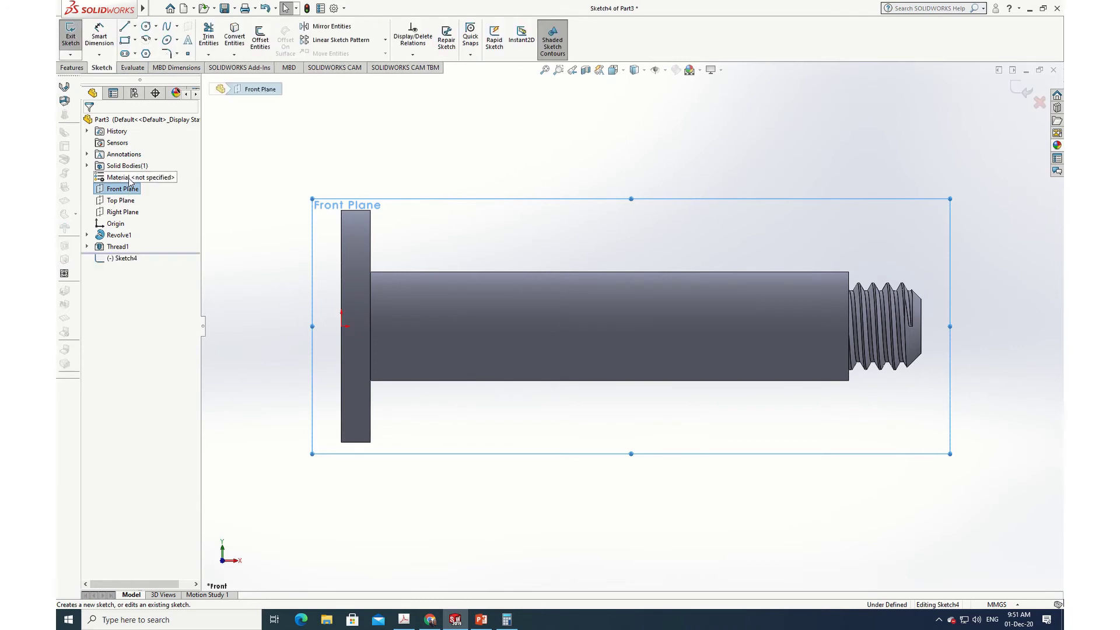
click(124, 28)
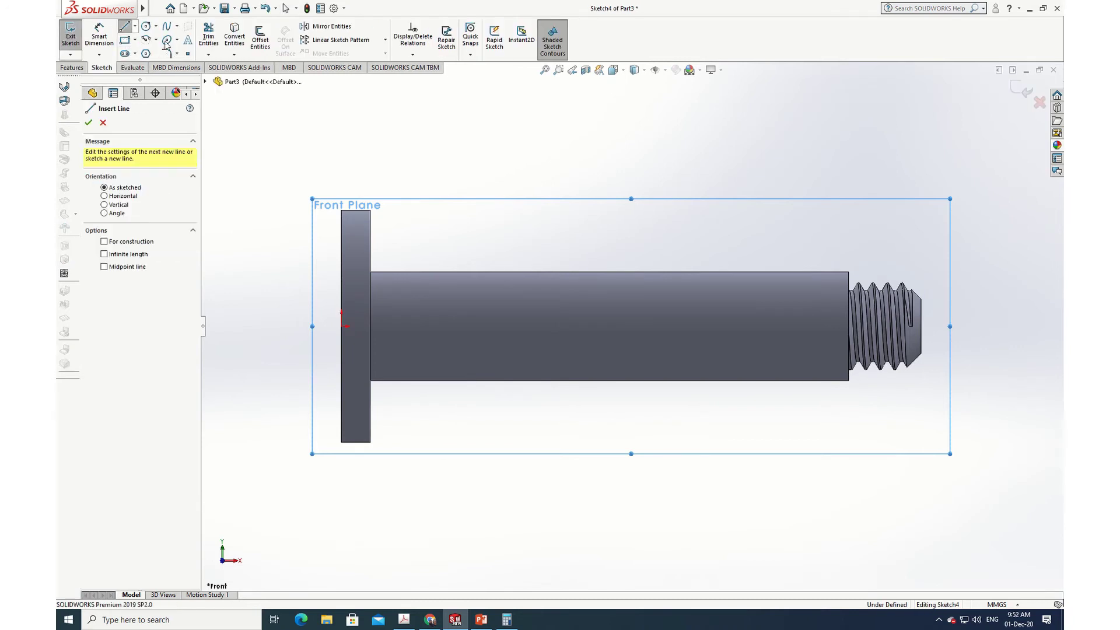
click(370, 271)
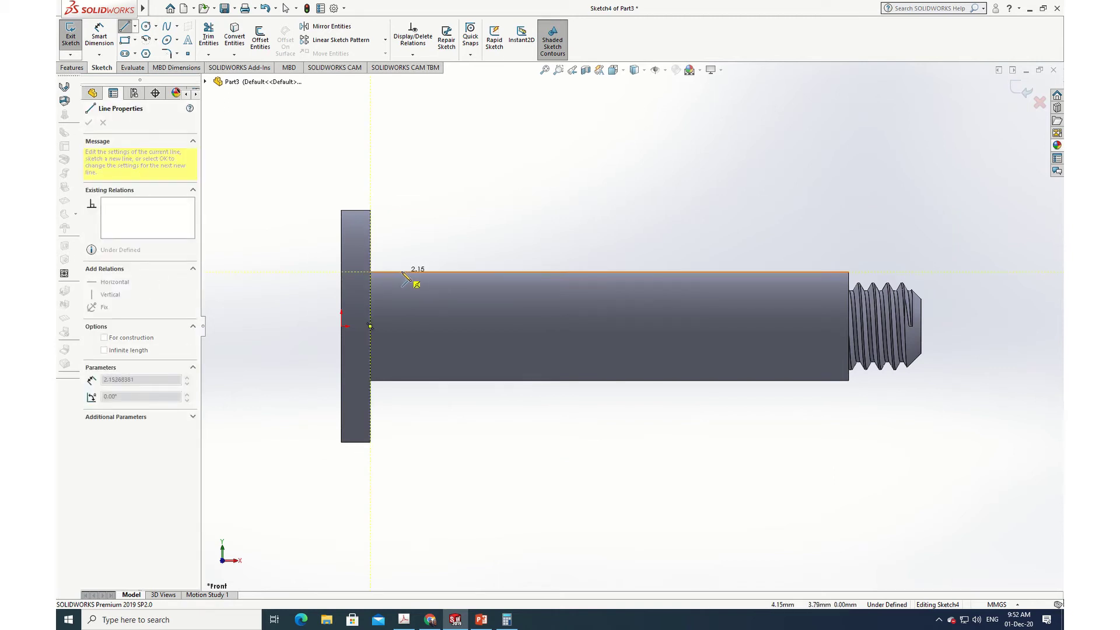
click(402, 272)
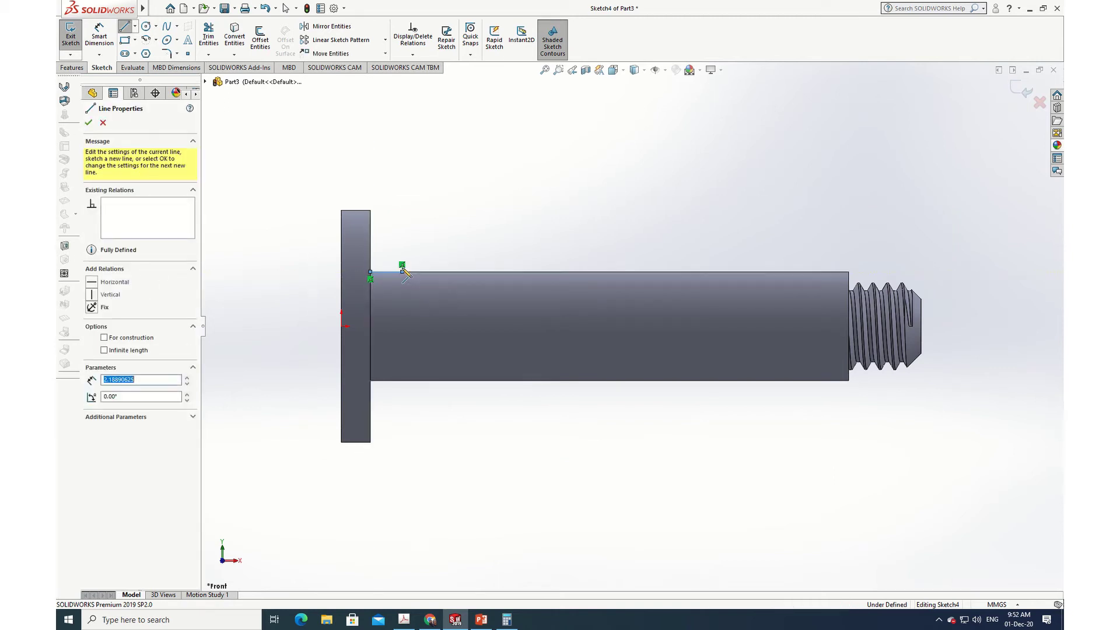
click(370, 235)
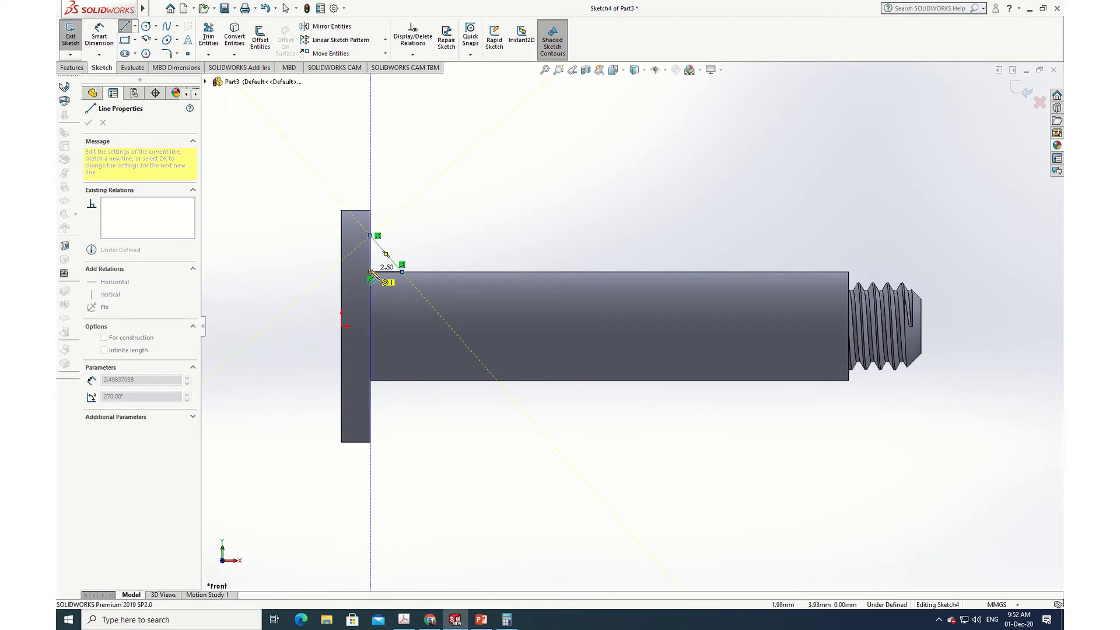
click(370, 272)
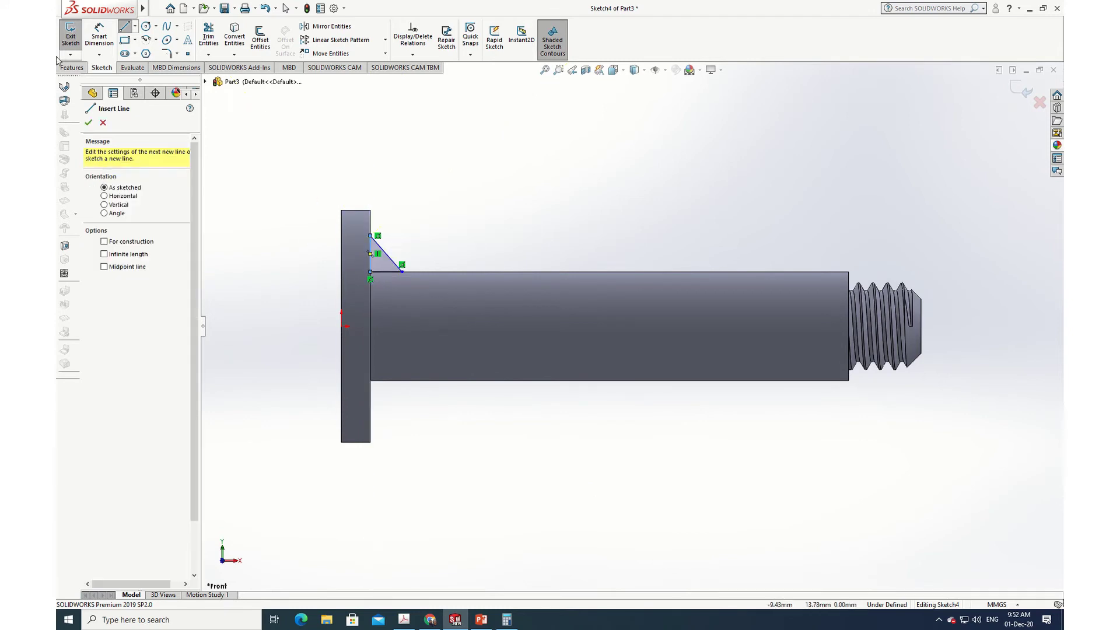
click(89, 123)
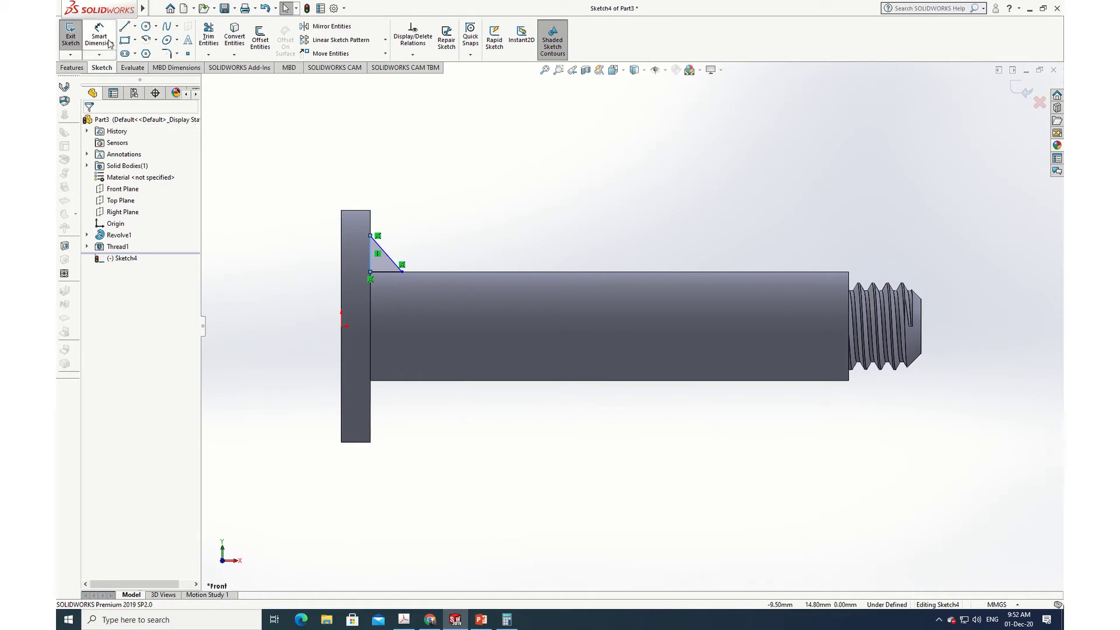
Dimension the triangle's horizontal leg along the shaft and set it to 2 mm
click(99, 36)
click(386, 272)
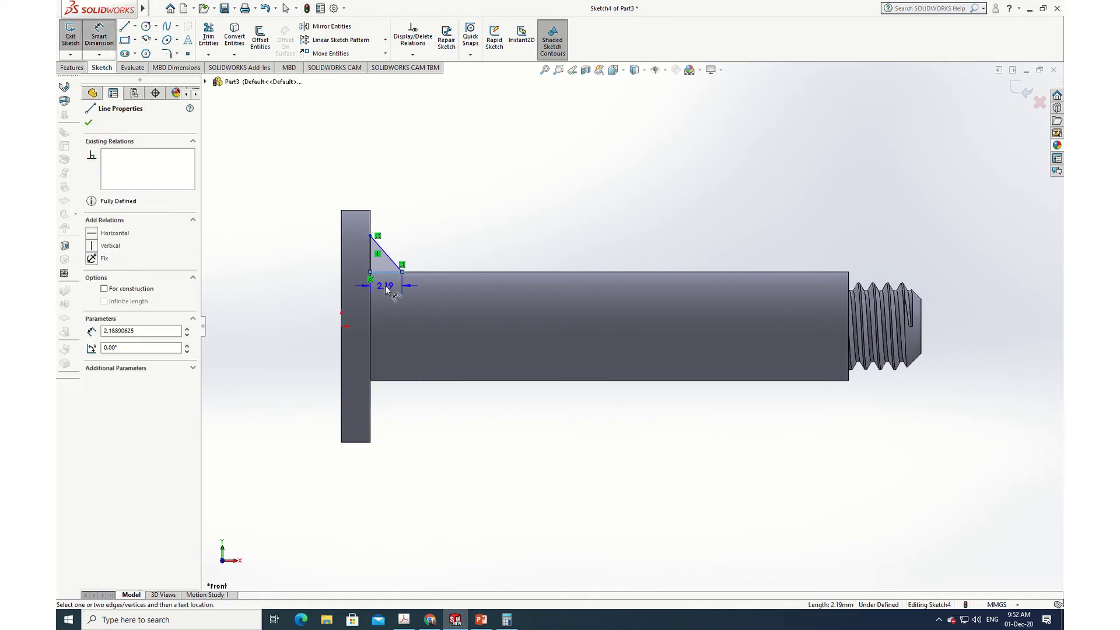
click(388, 296)
text(2)
key(Return)
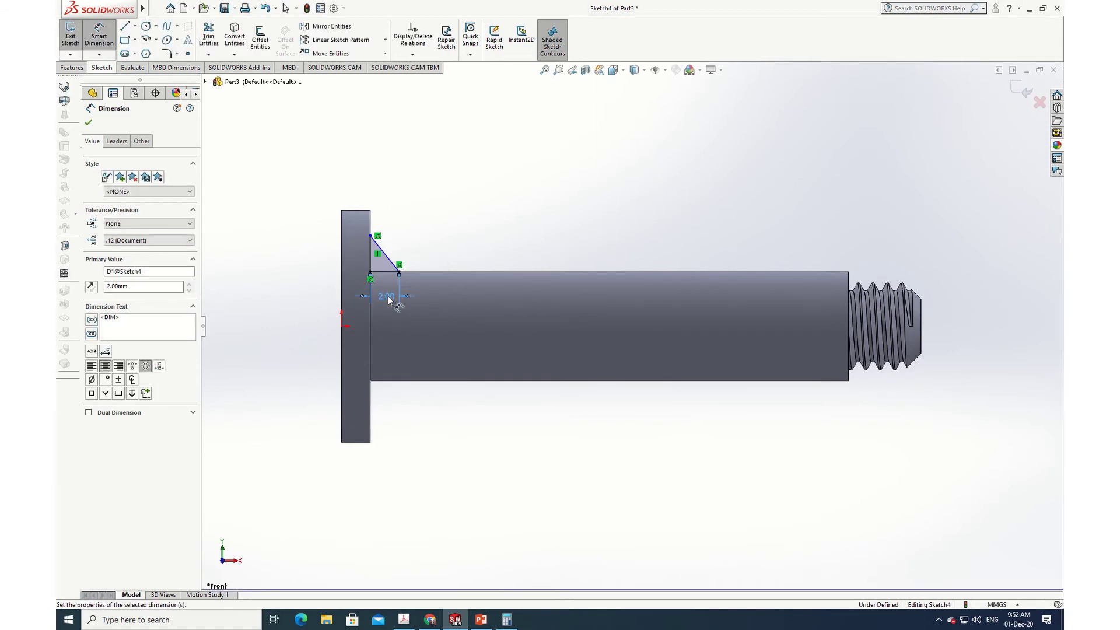
click(88, 121)
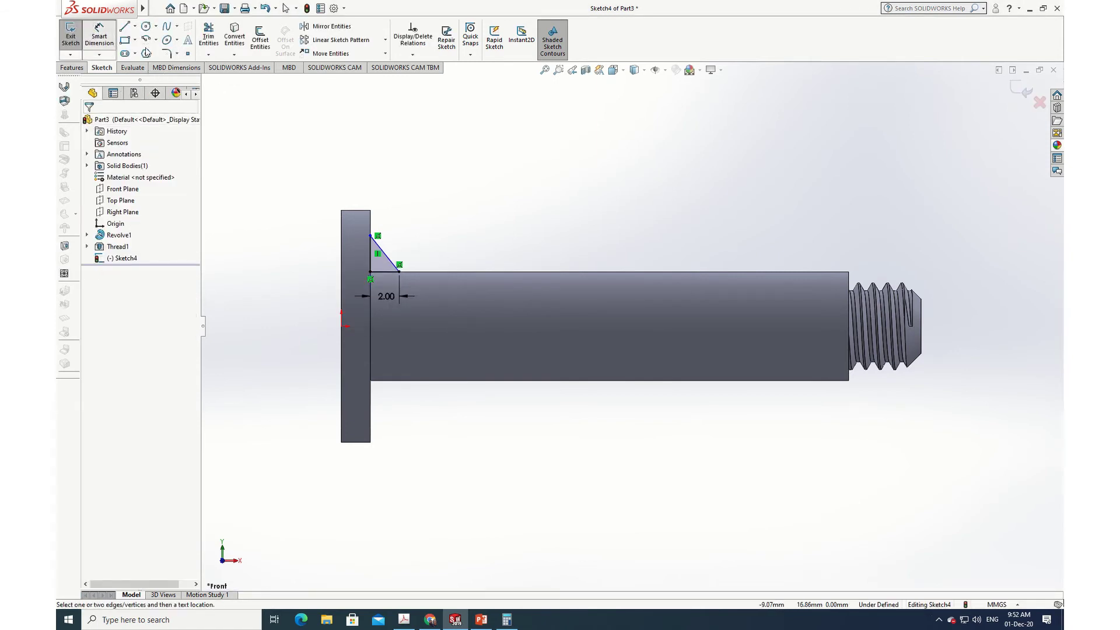
Dimension the triangle's vertical leg along the flange and set it to 2 mm
click(369, 260)
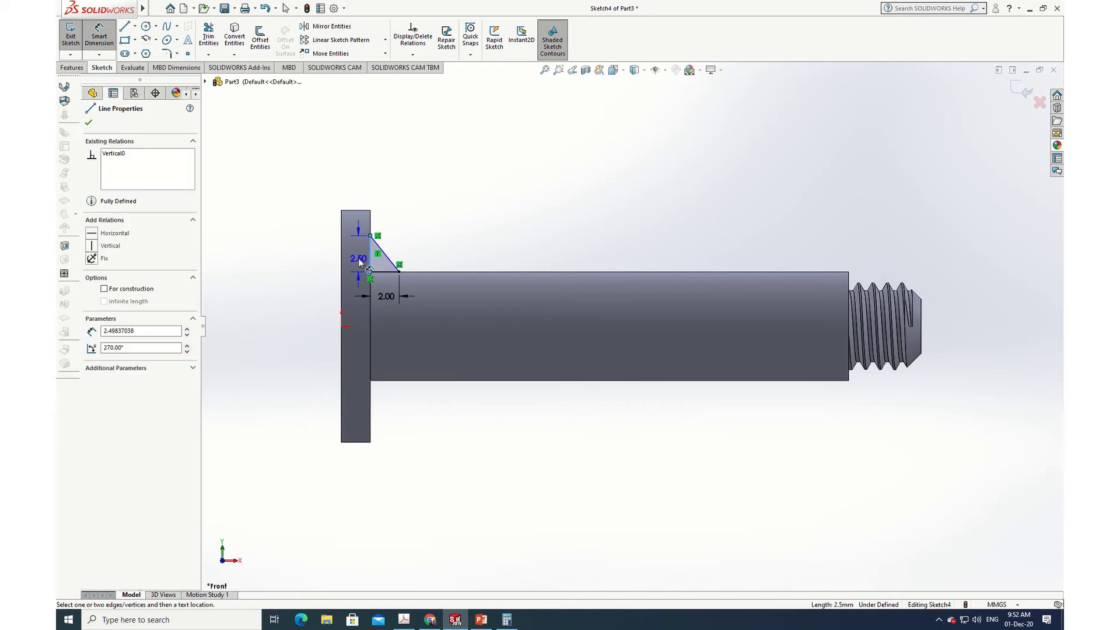
click(356, 258)
text(2)
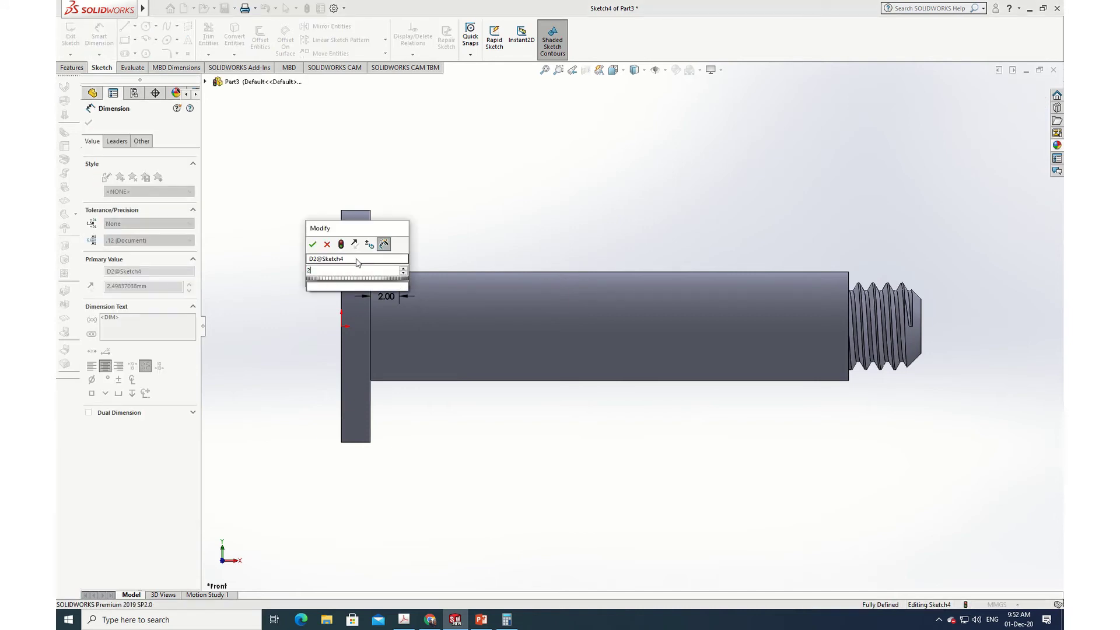
key(Return)
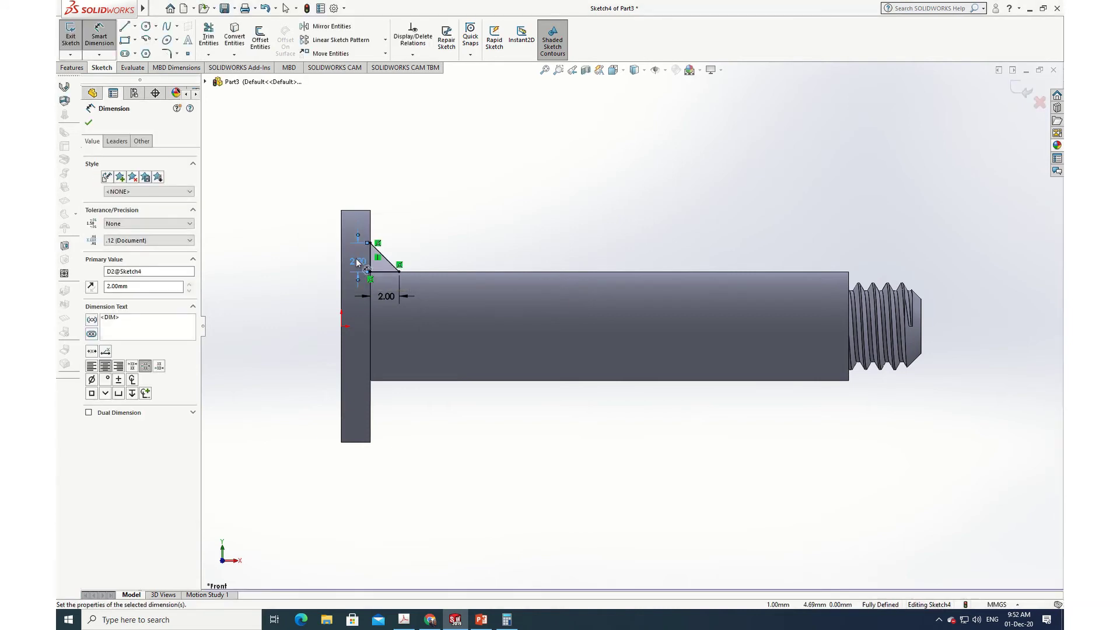
click(88, 122)
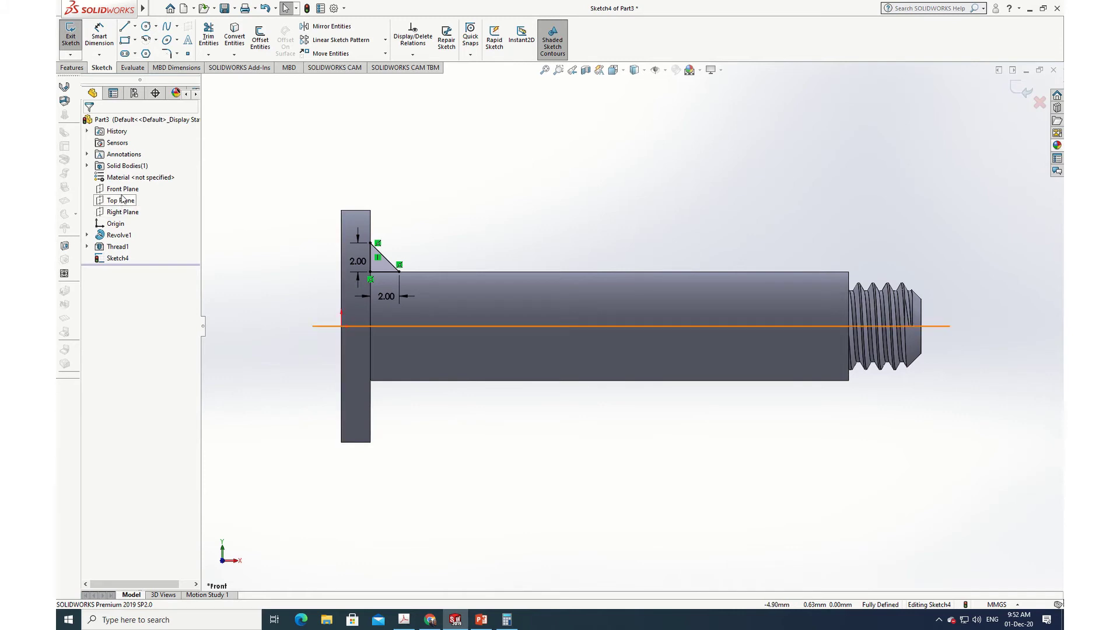
Start a rib from the closed triangle sketch with a 1 mm thickness on both sides, extruded normal to the sketch
middle_drag(799, 483, 762, 512)
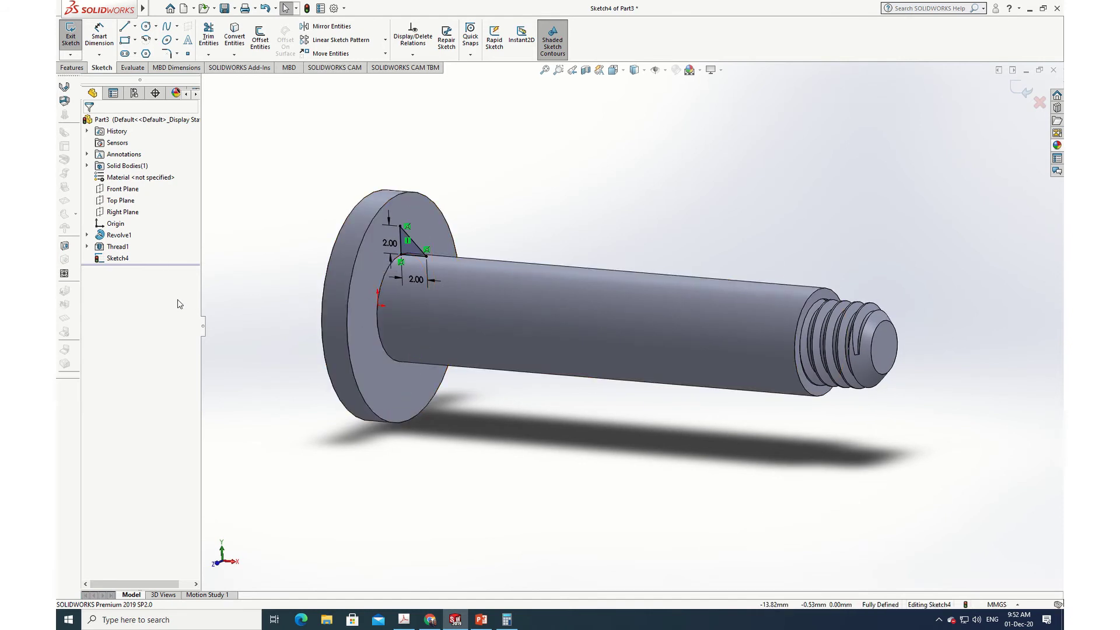
click(120, 193)
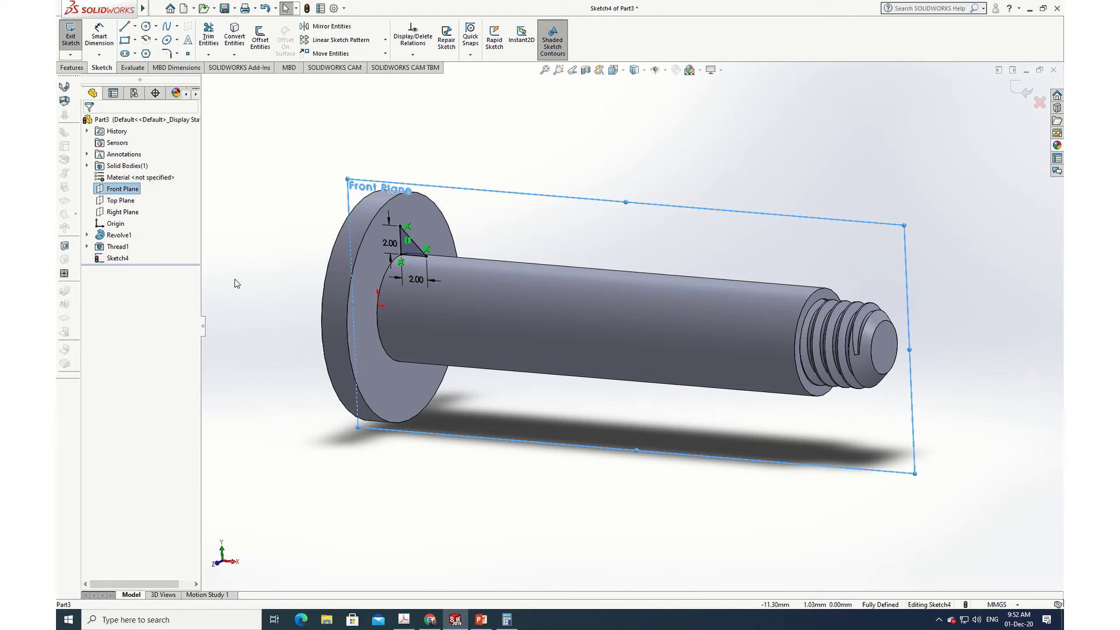
click(71, 67)
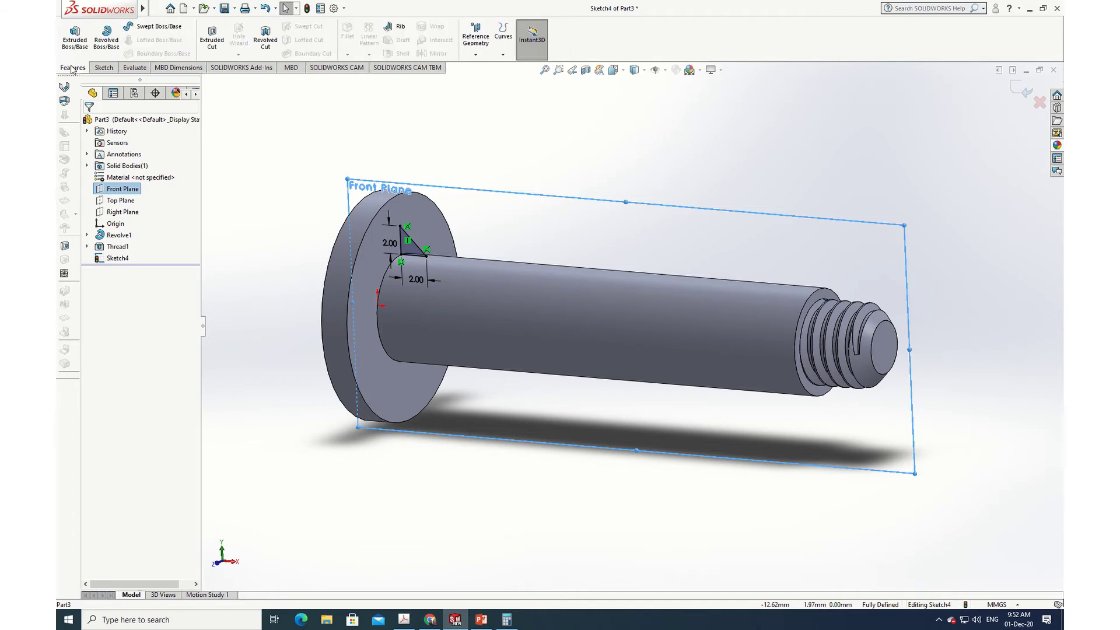
click(400, 29)
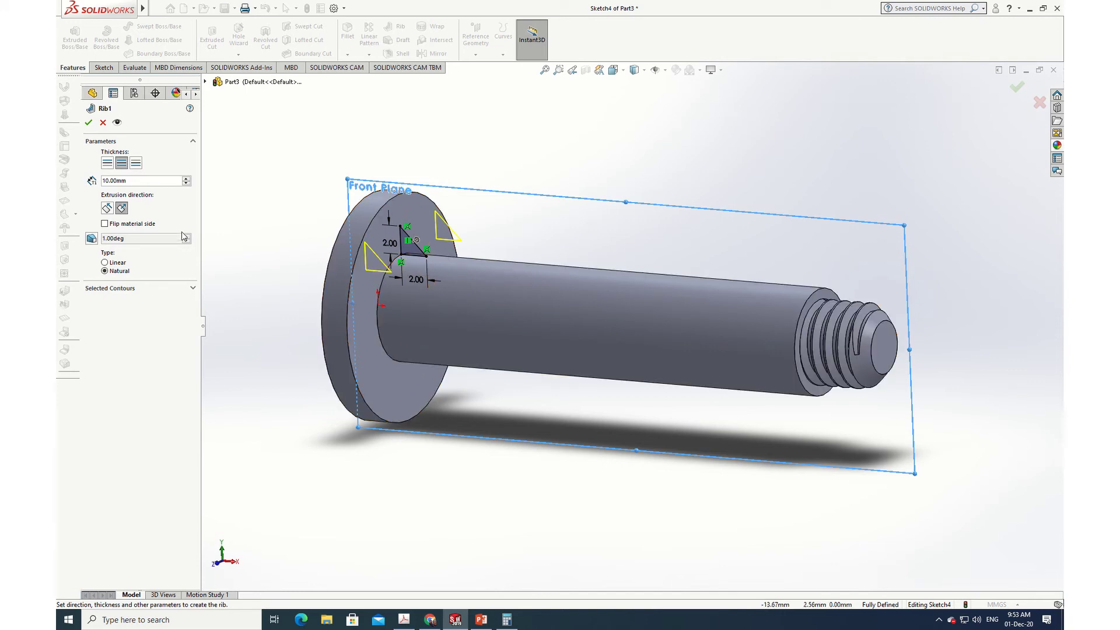
click(133, 182)
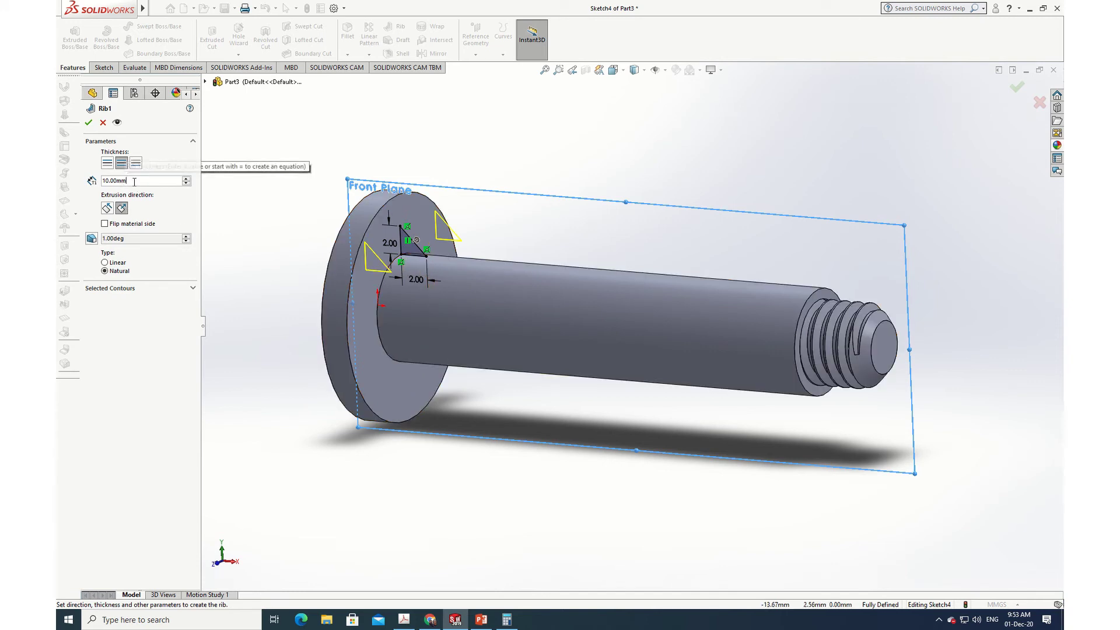
click(108, 210)
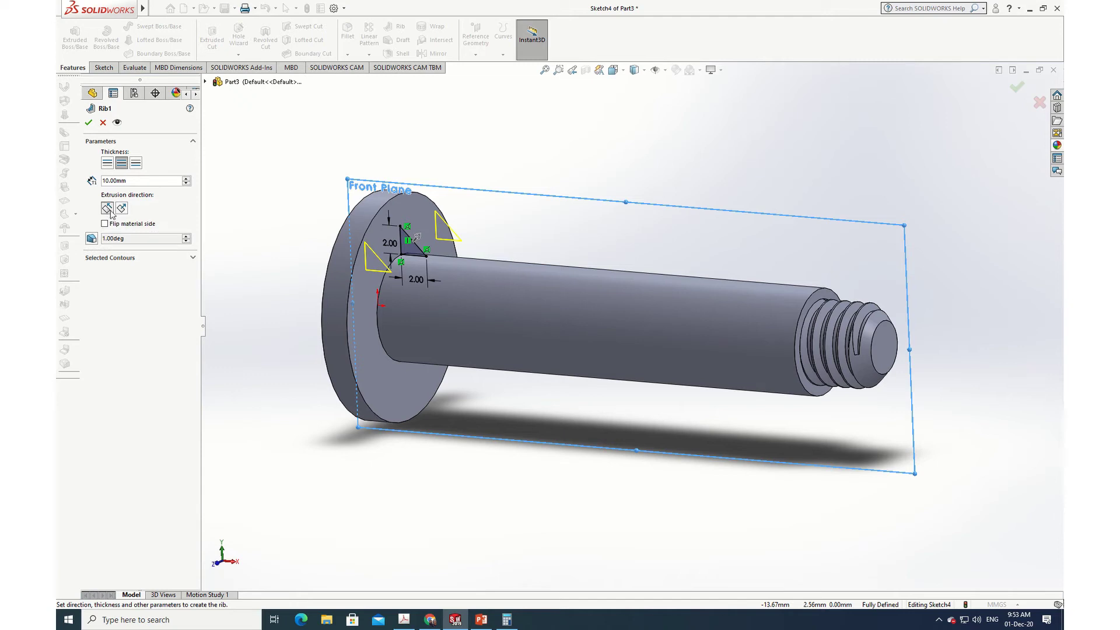
click(121, 208)
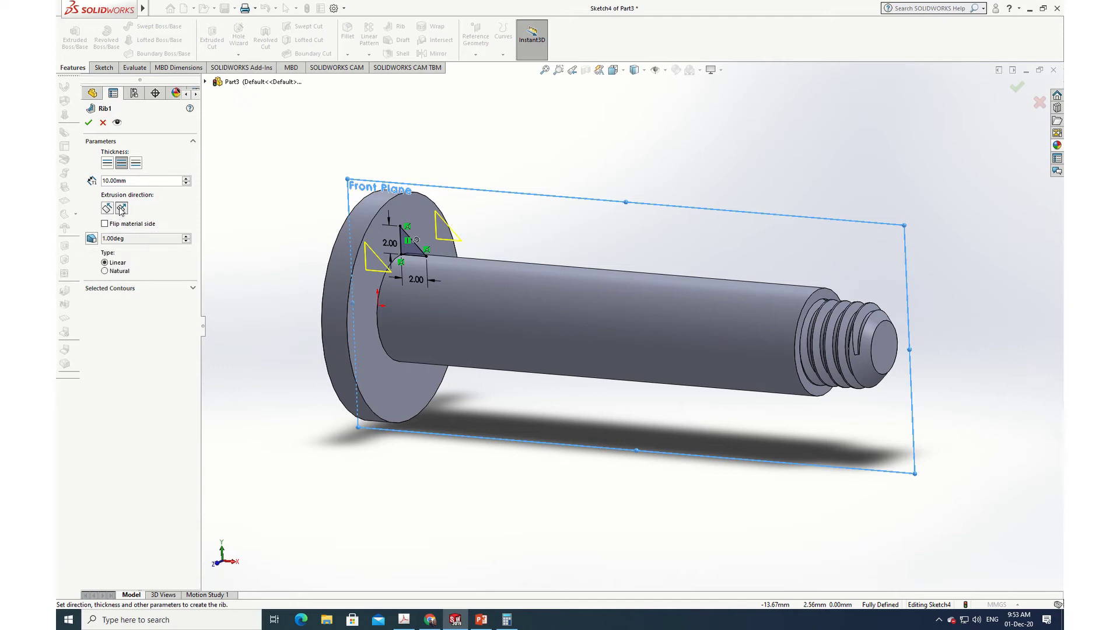
click(130, 184)
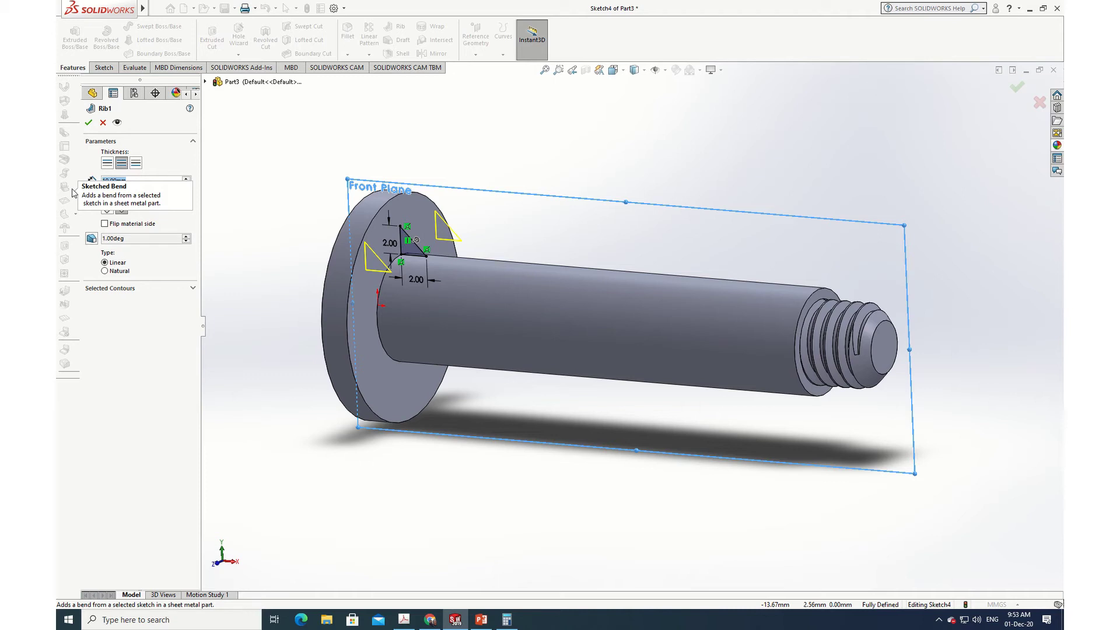
text(1)
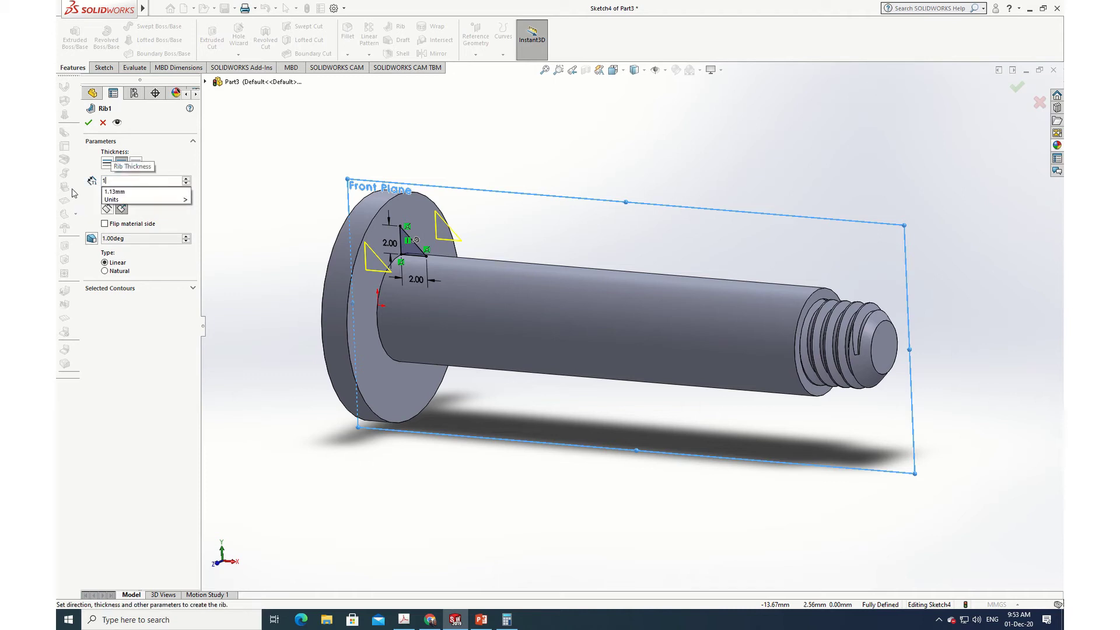
key(Return)
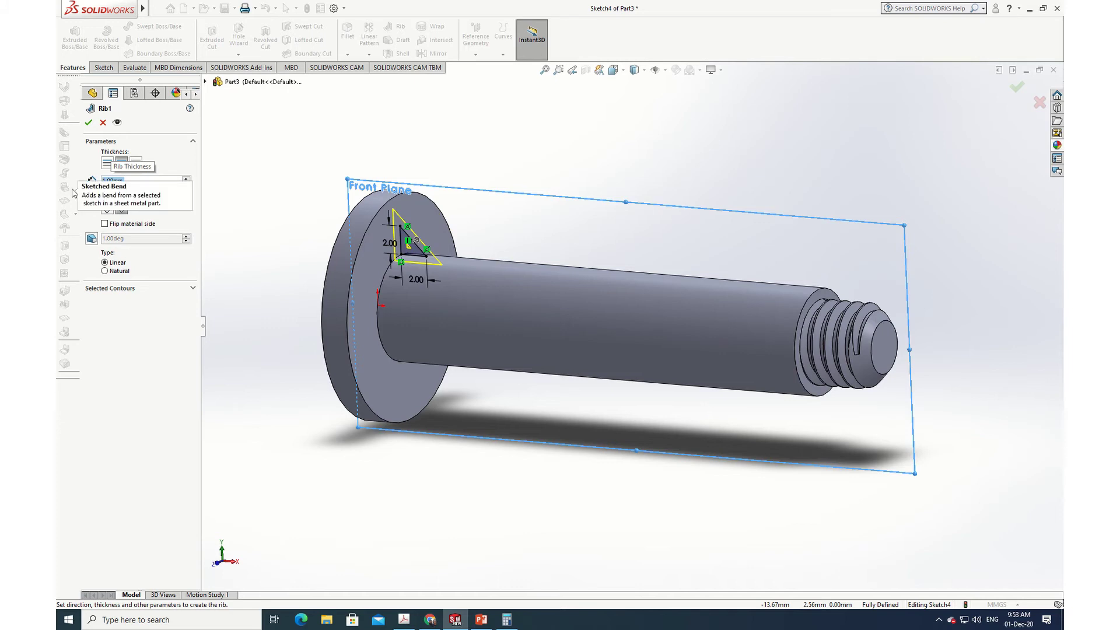
Try to create the rib with flipped material side, first parallel and then normal to the sketch, and cancel it
click(107, 209)
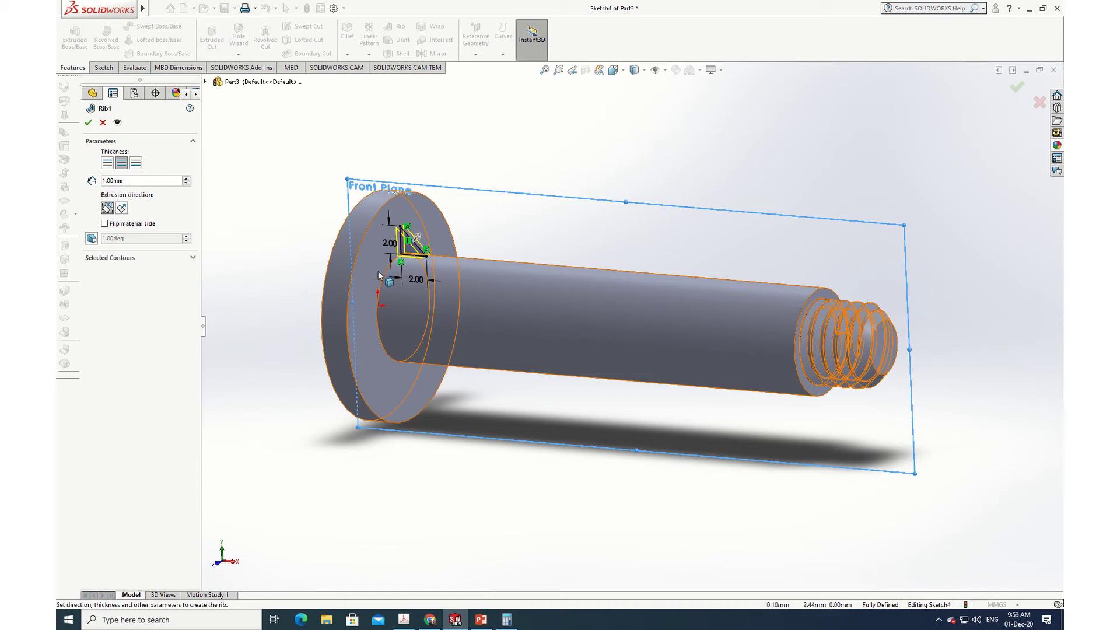
click(104, 224)
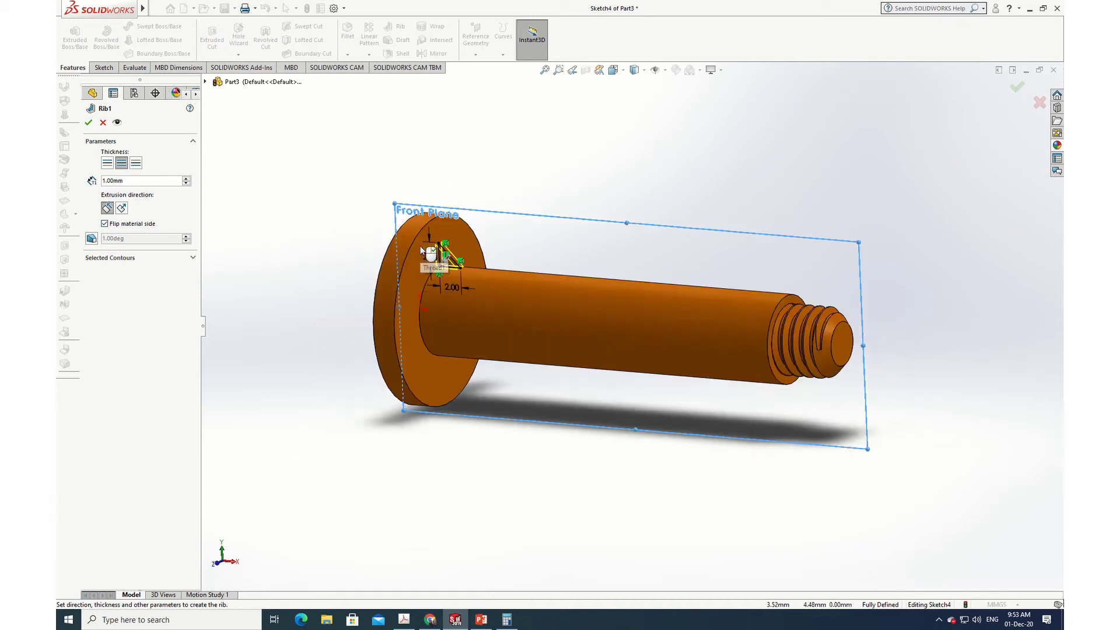
scroll(432, 265, down, 6)
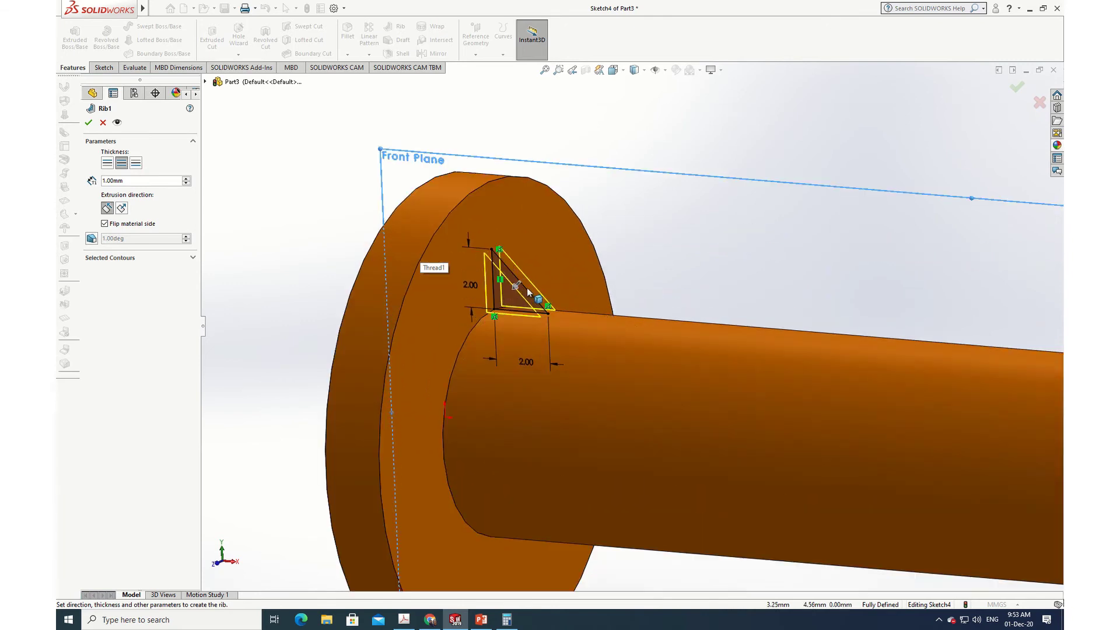
click(88, 126)
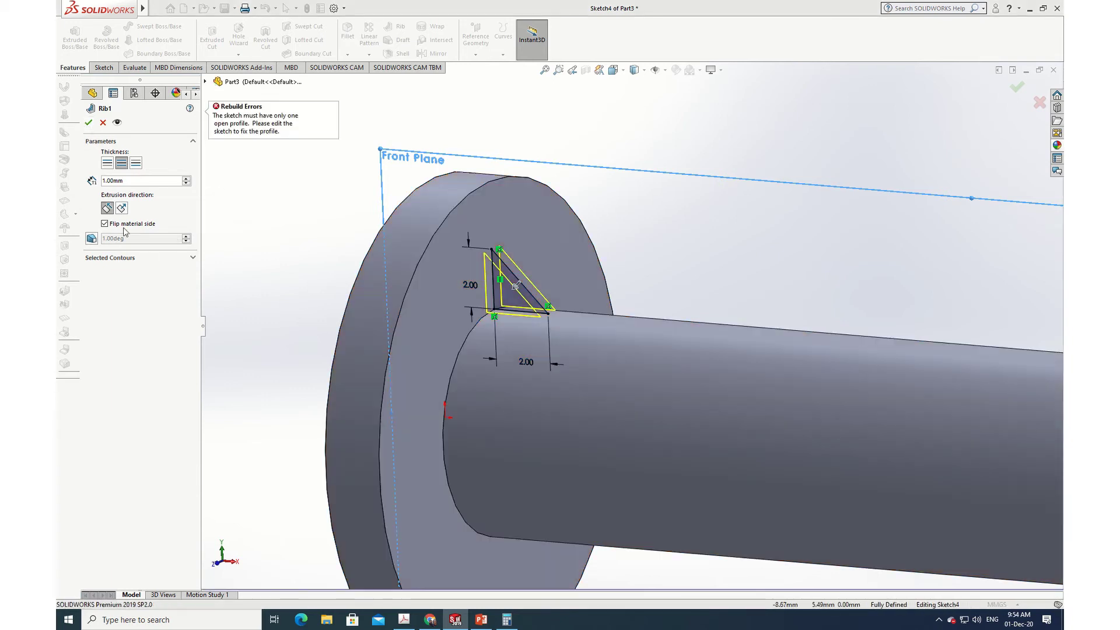
click(121, 207)
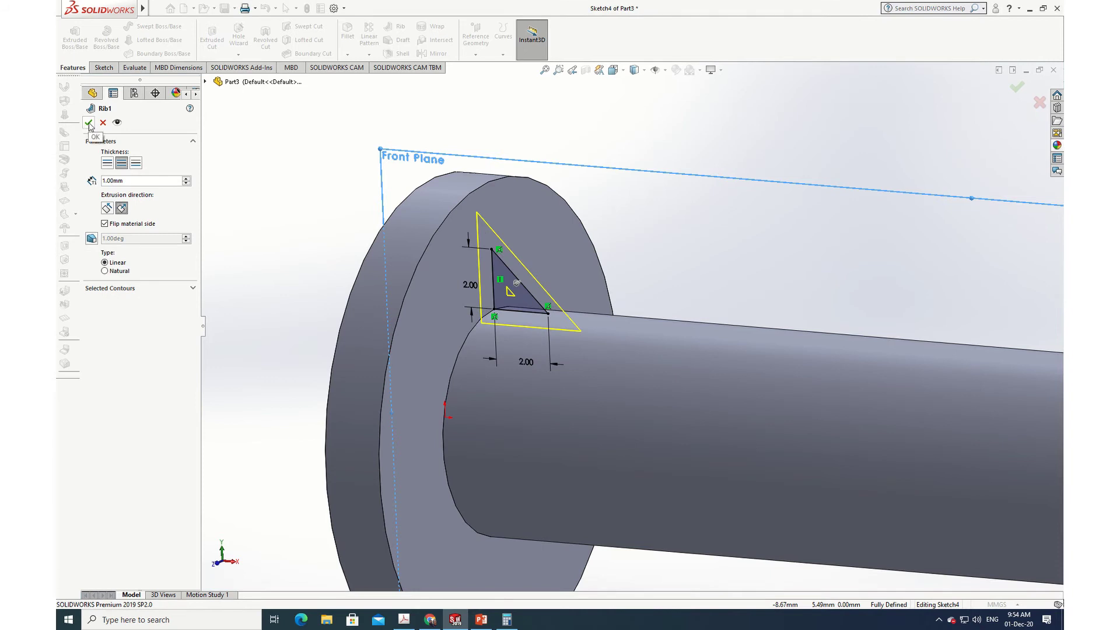
click(89, 124)
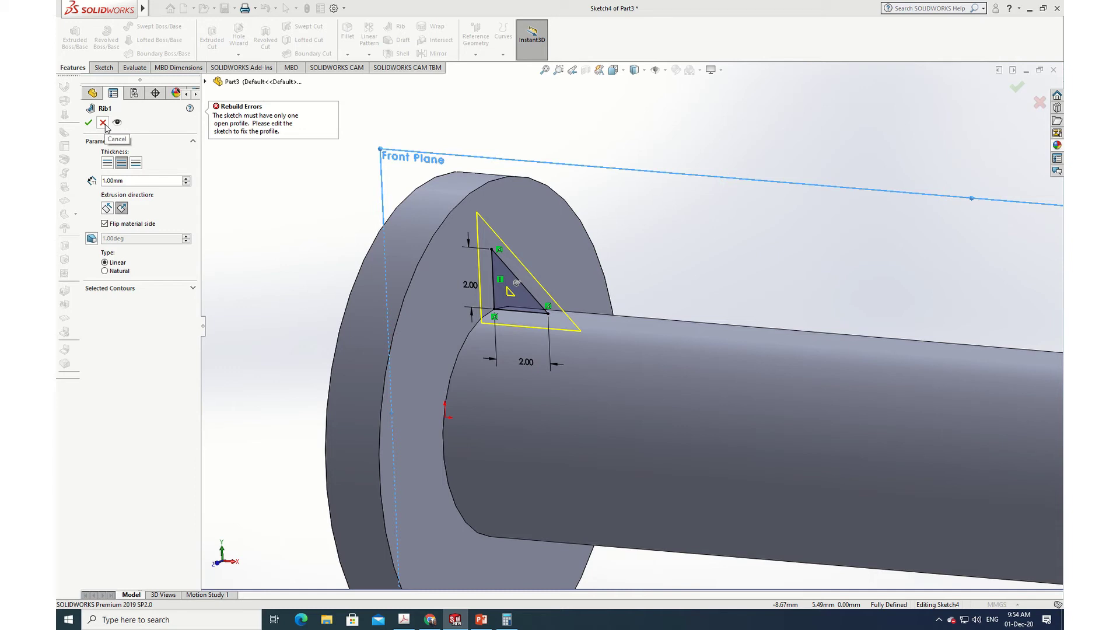
click(104, 123)
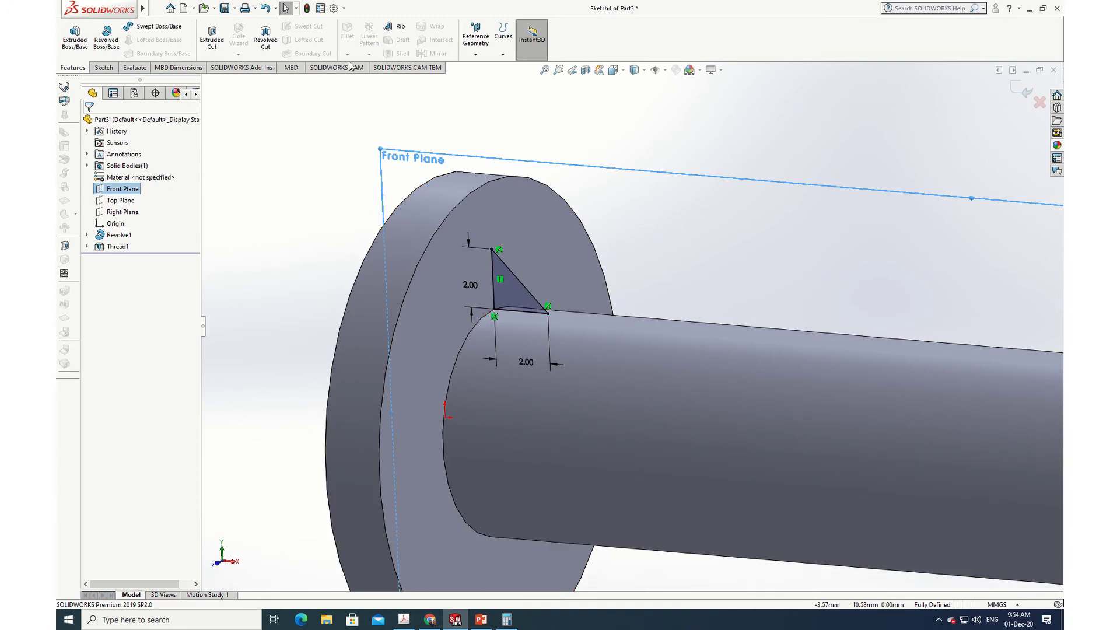
Restart the rib from the triangle sketch with a 1 mm thickness, extruded parallel to the sketch
click(400, 29)
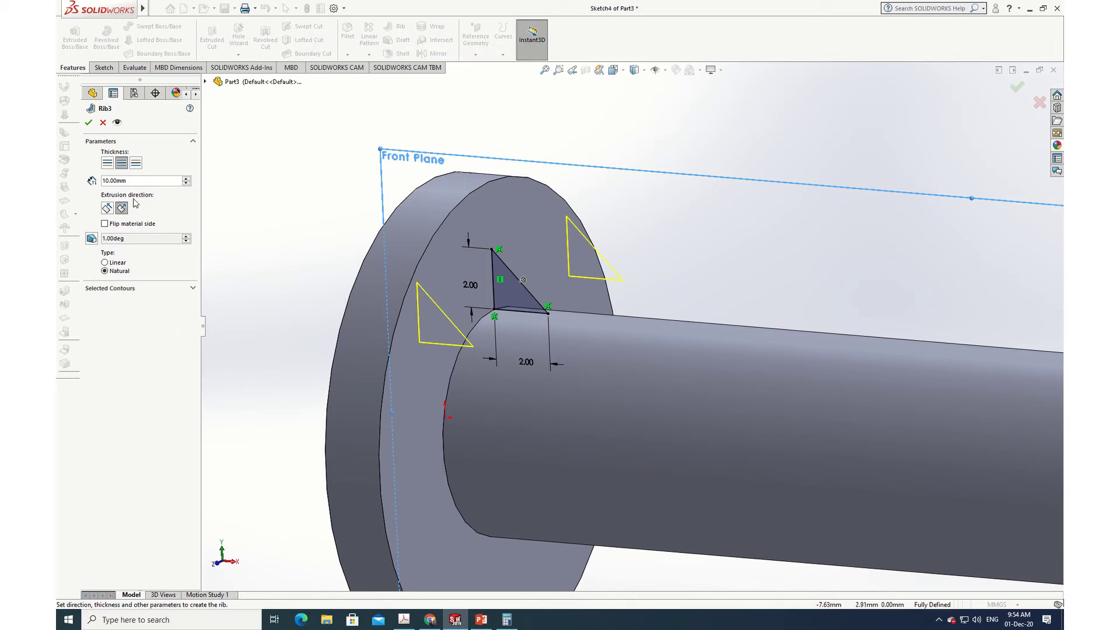
double_click(104, 182)
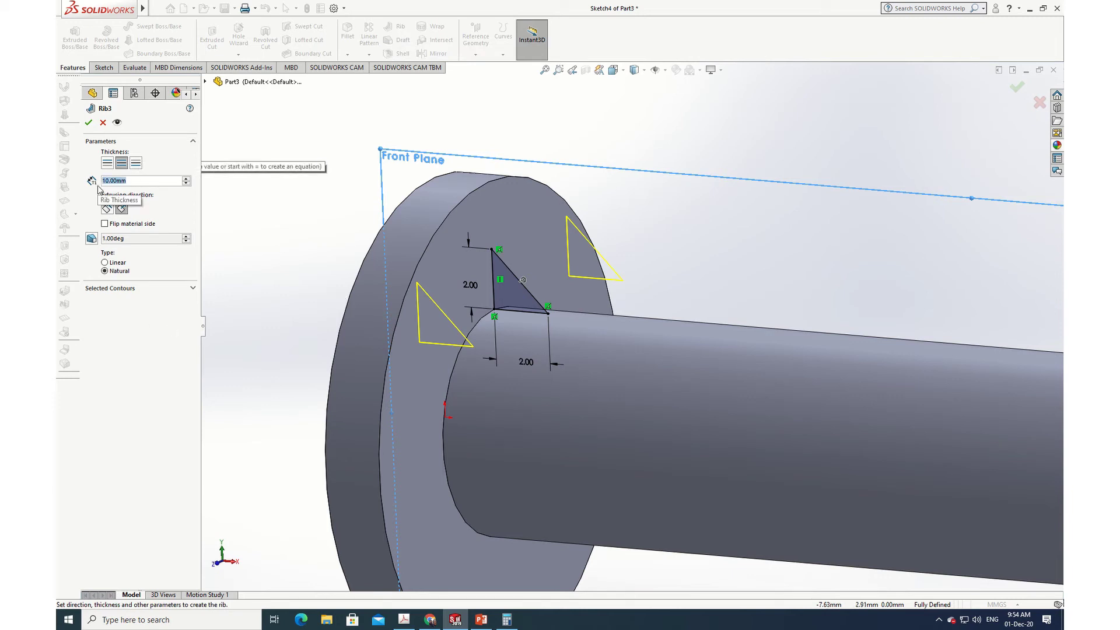
text(2)
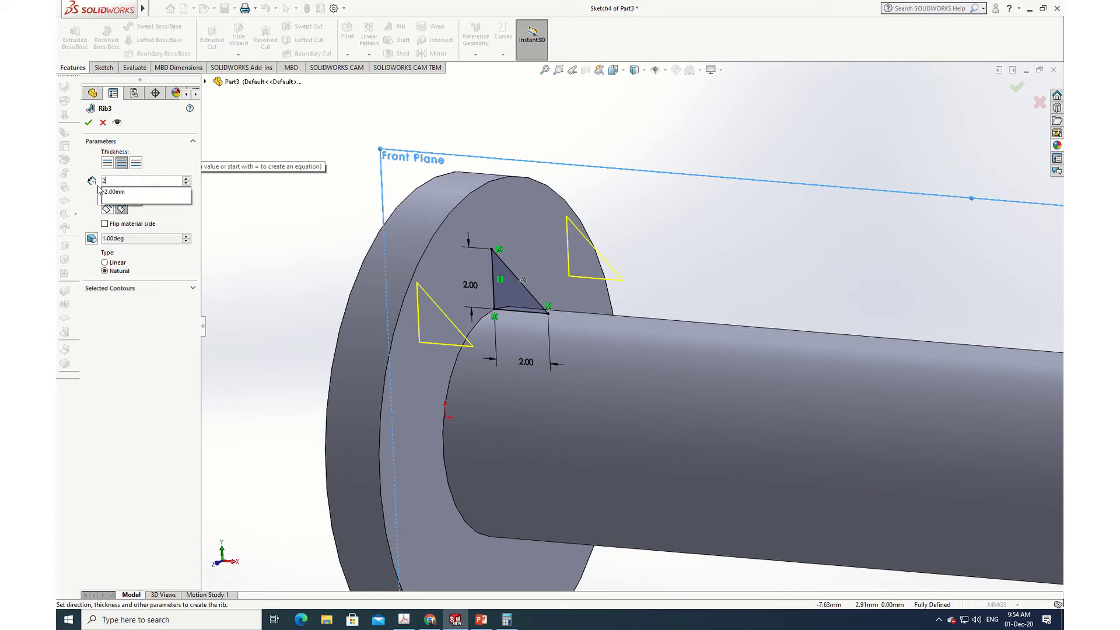
key(Return)
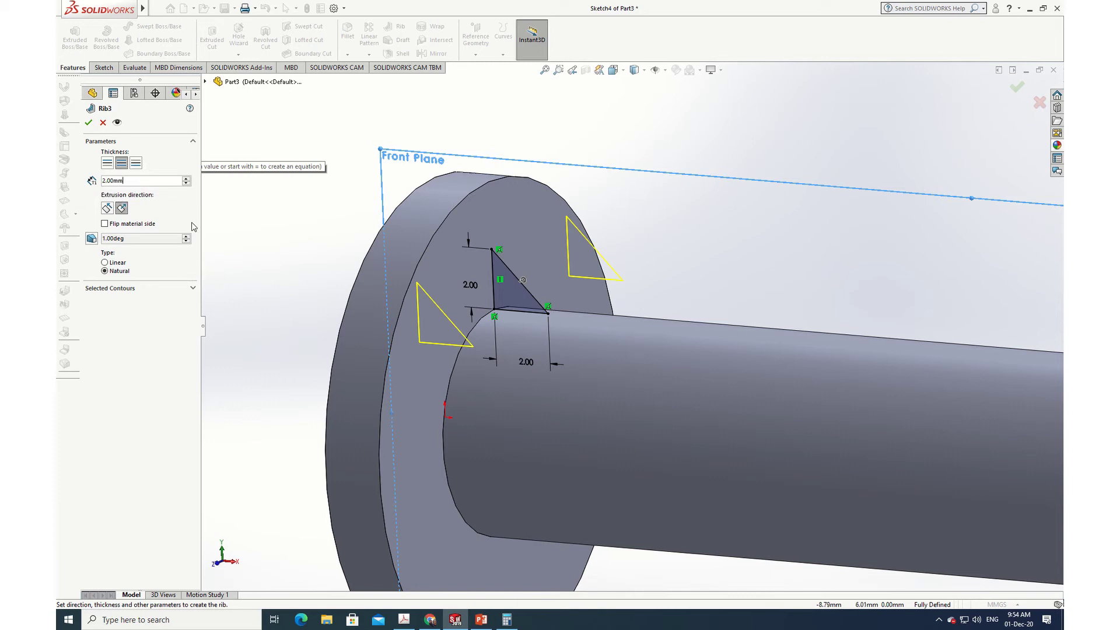
click(108, 211)
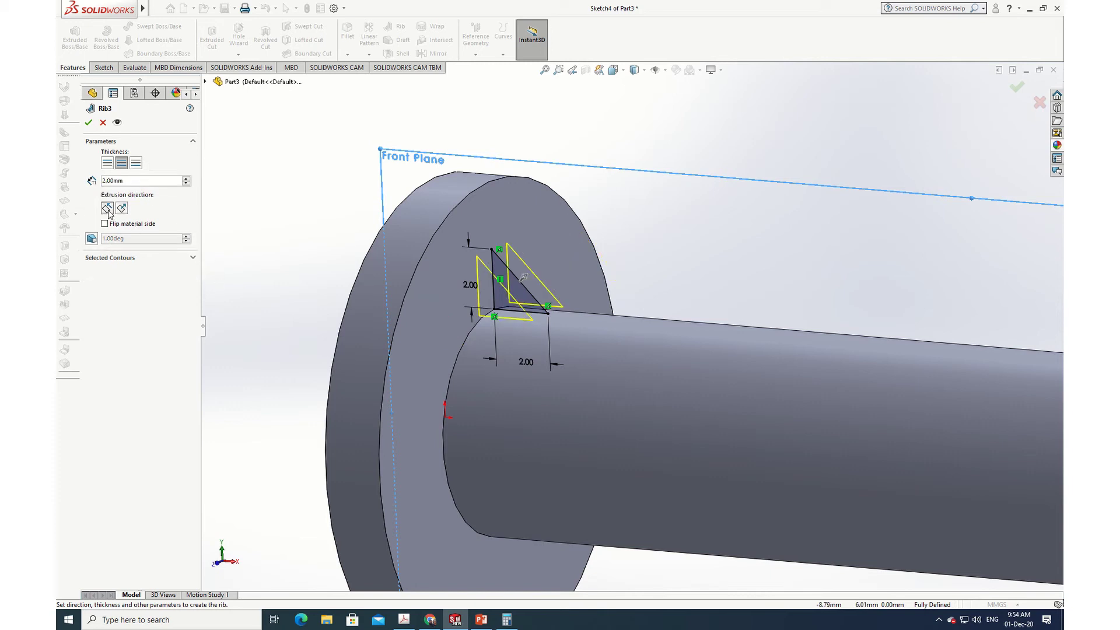
double_click(104, 181)
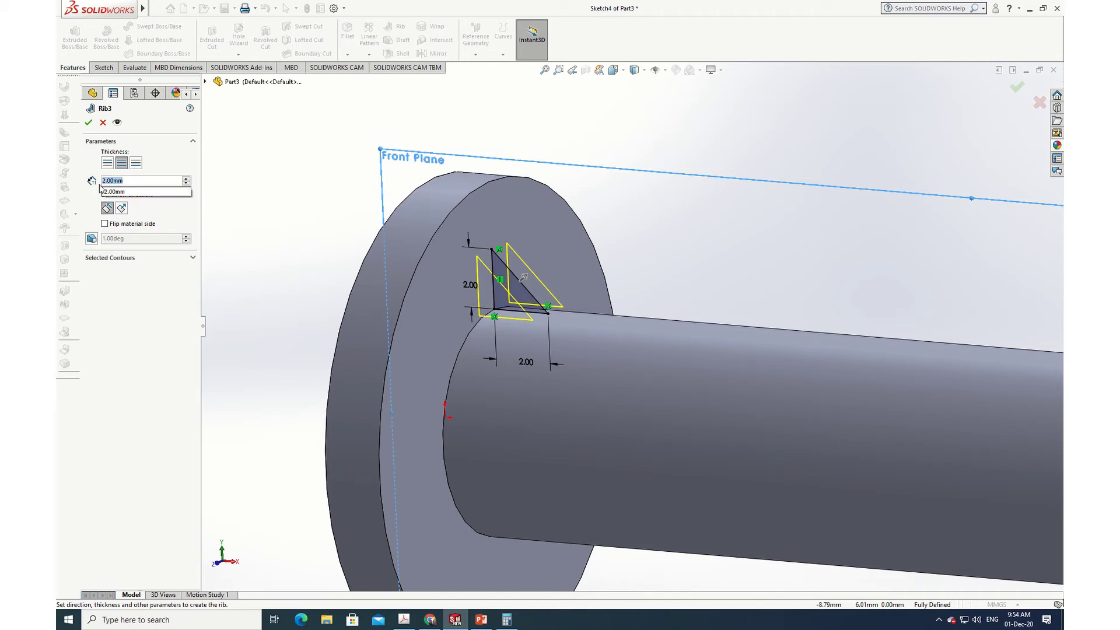
text(1)
key(Return)
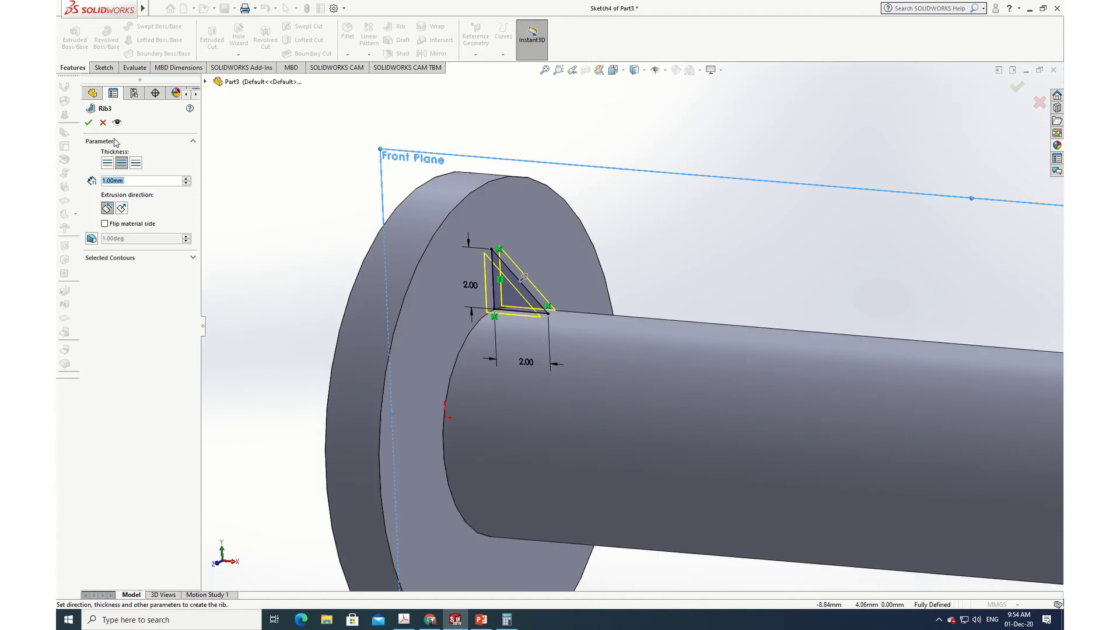
Try to create the parallel rib without and with flipped material side, and cancel it
click(89, 123)
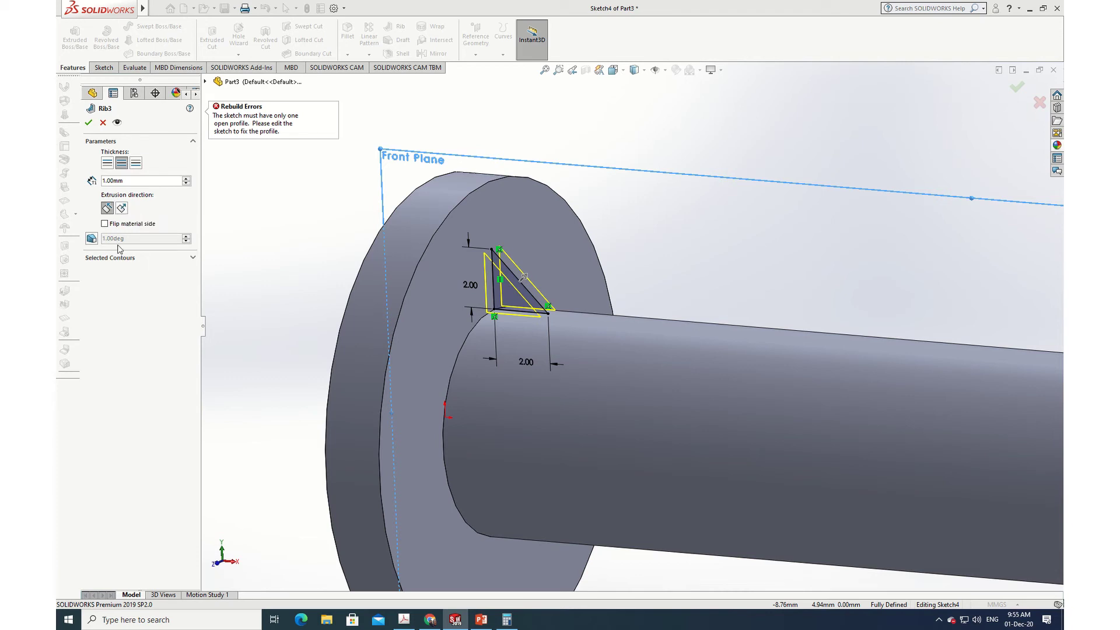
click(105, 224)
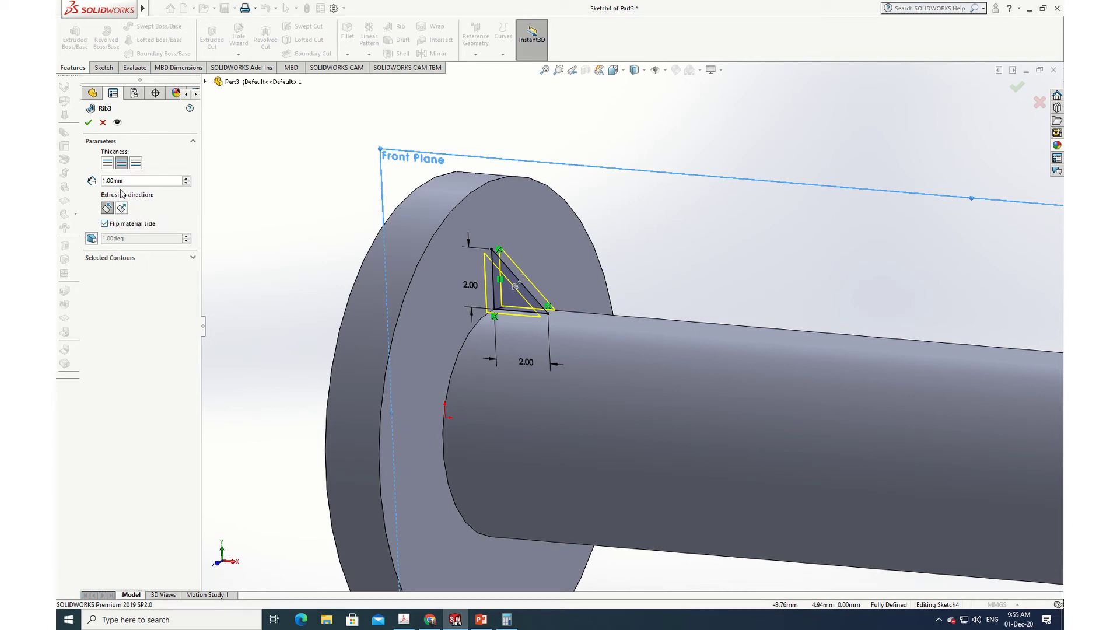
click(89, 123)
click(103, 122)
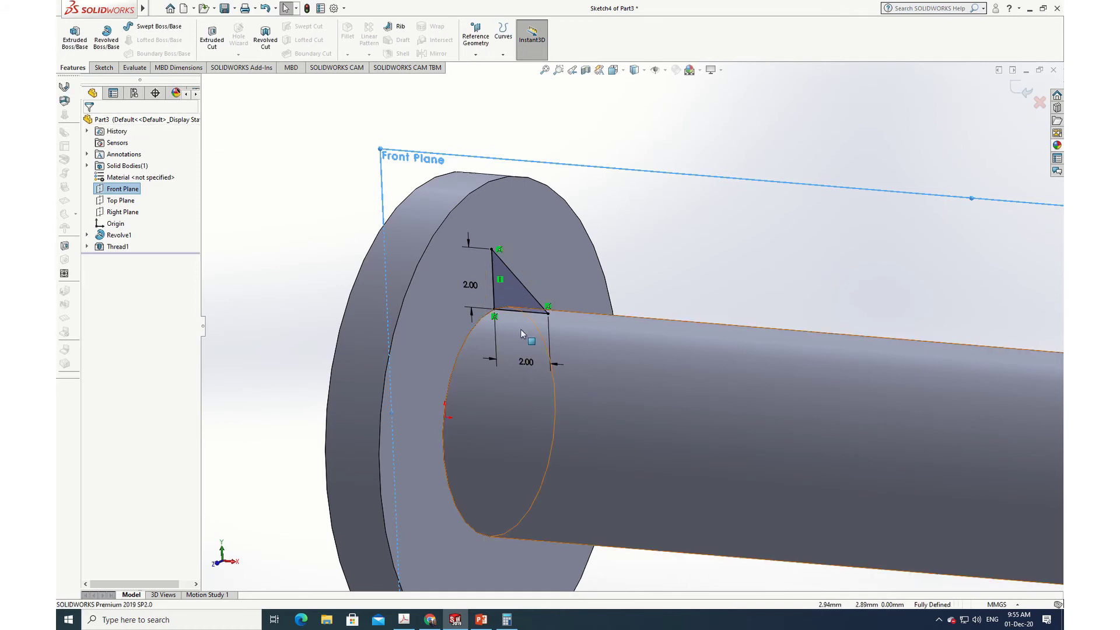
Delete the triangle's horizontal and vertical legs, keeping only the sloped line between flange and shaft as an open rib profile
click(532, 315)
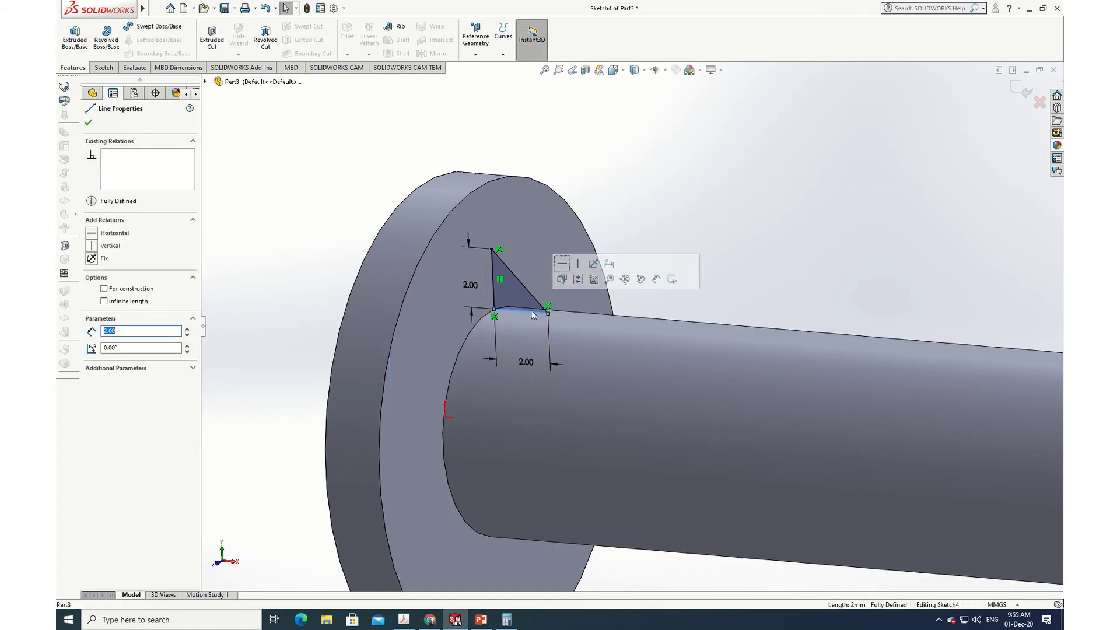
right_click(533, 312)
click(555, 459)
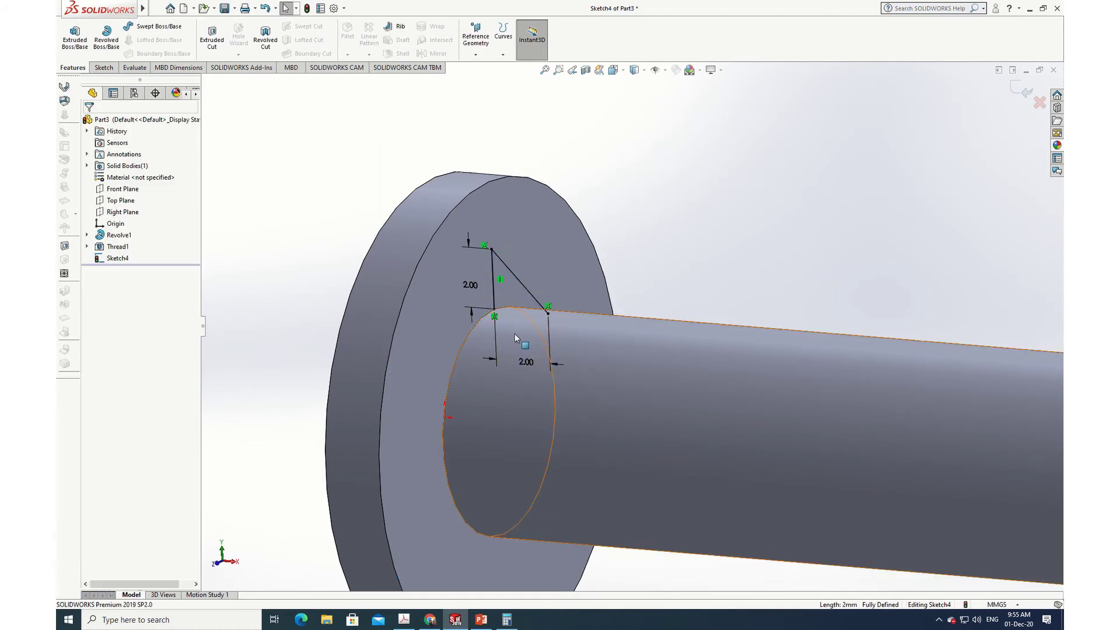
click(495, 291)
right_click(494, 290)
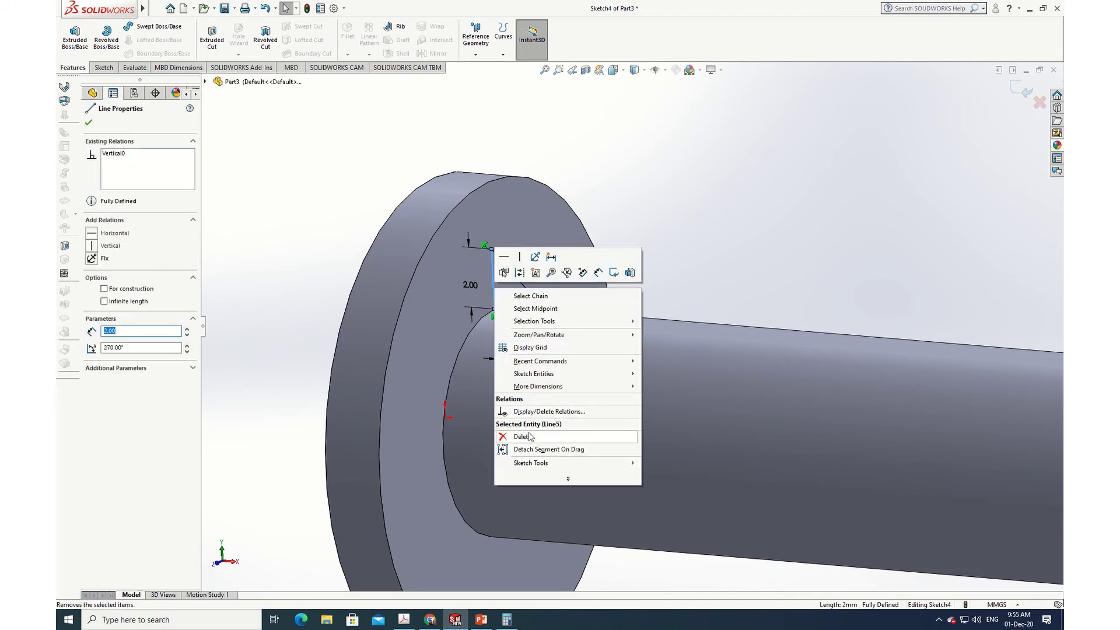
click(529, 436)
click(502, 313)
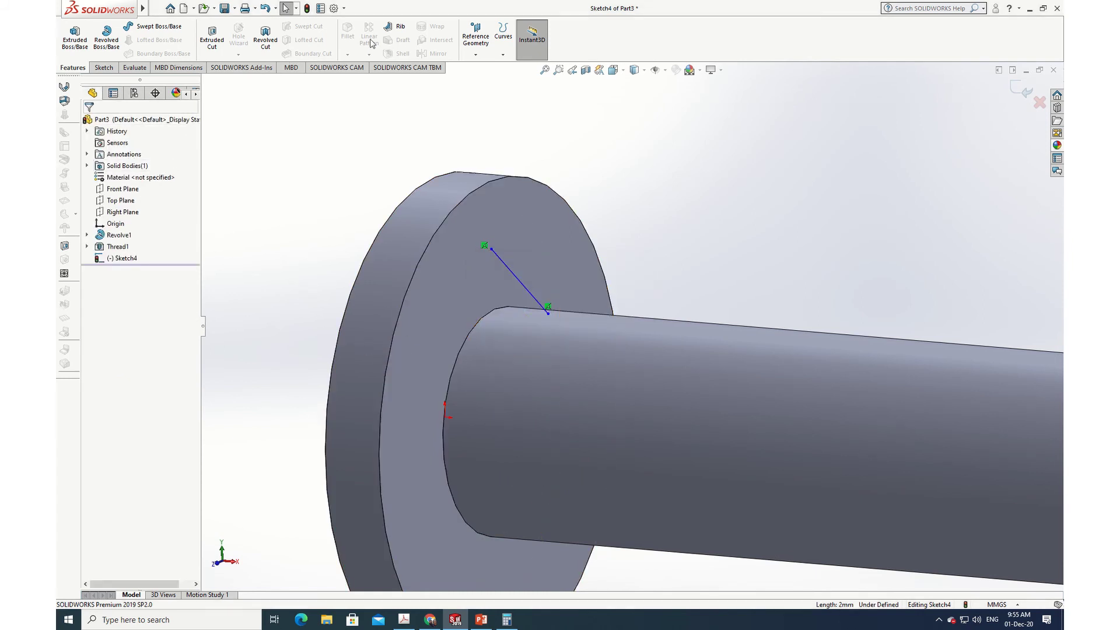
Create a 1 mm thick rib on both sides of the open sloped line, extruded parallel to the sketch with flipped material side
click(397, 31)
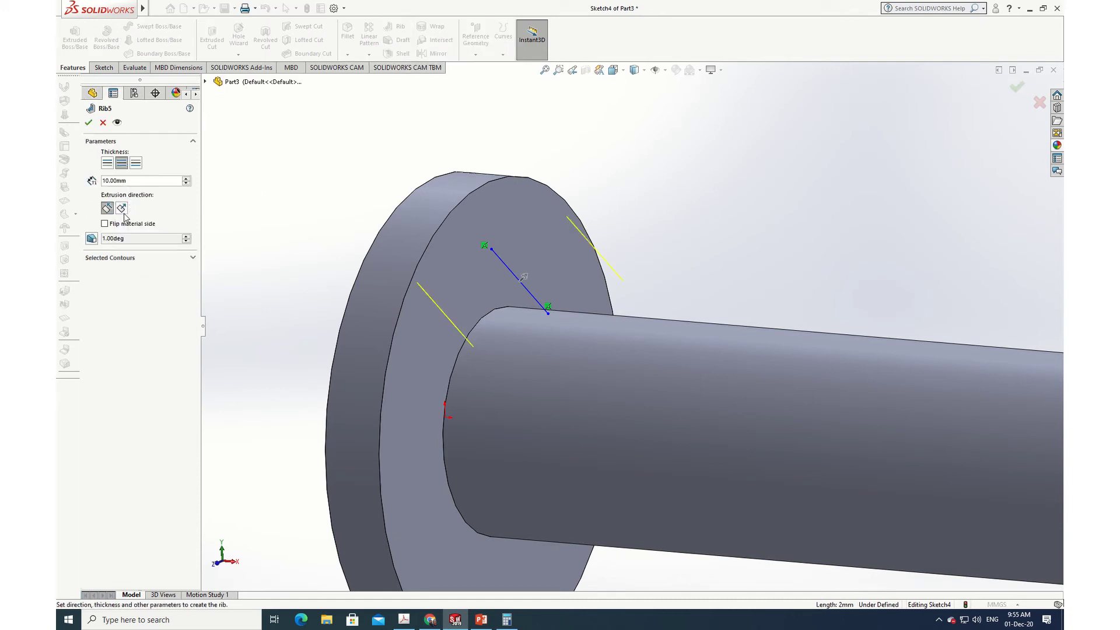
click(148, 180)
scroll(148, 181, up, 1)
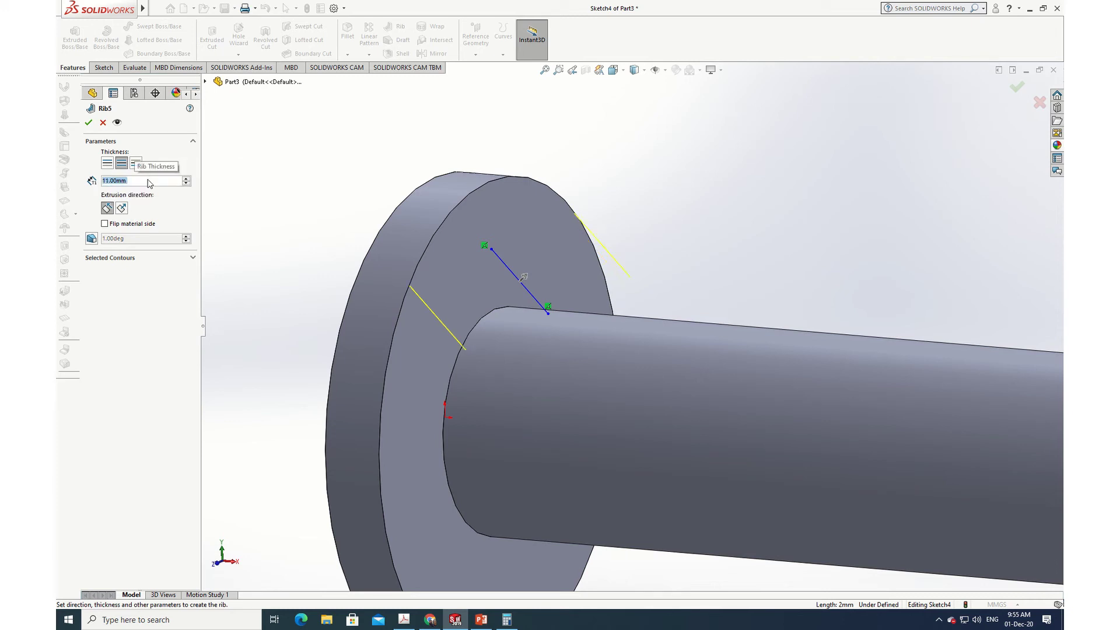
click(144, 181)
drag(144, 182, 90, 186)
text(1)
key(Return)
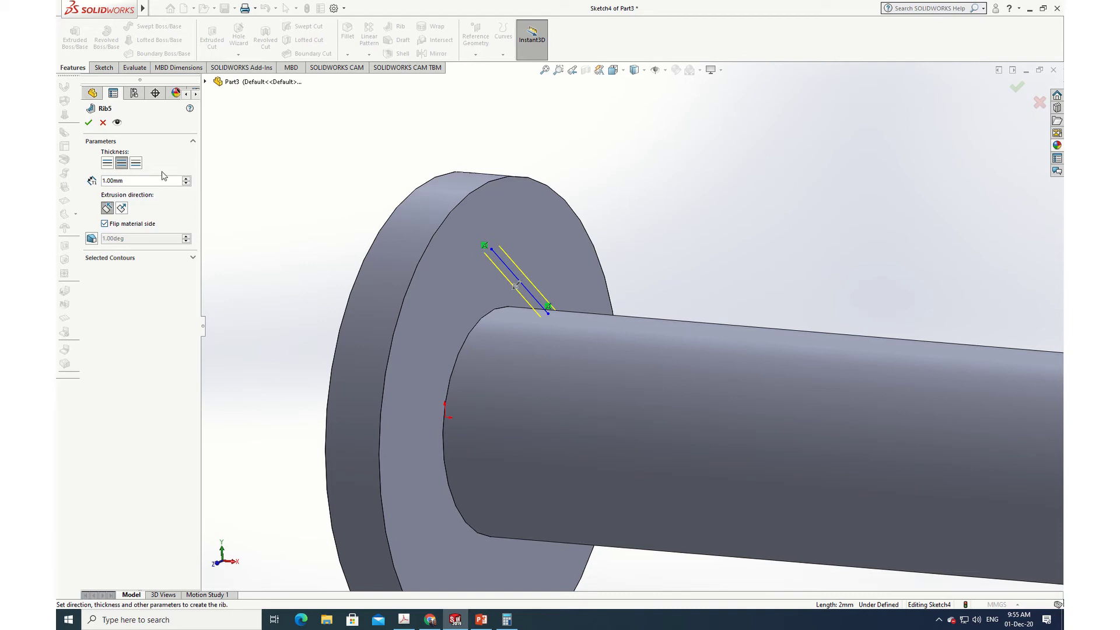
click(89, 123)
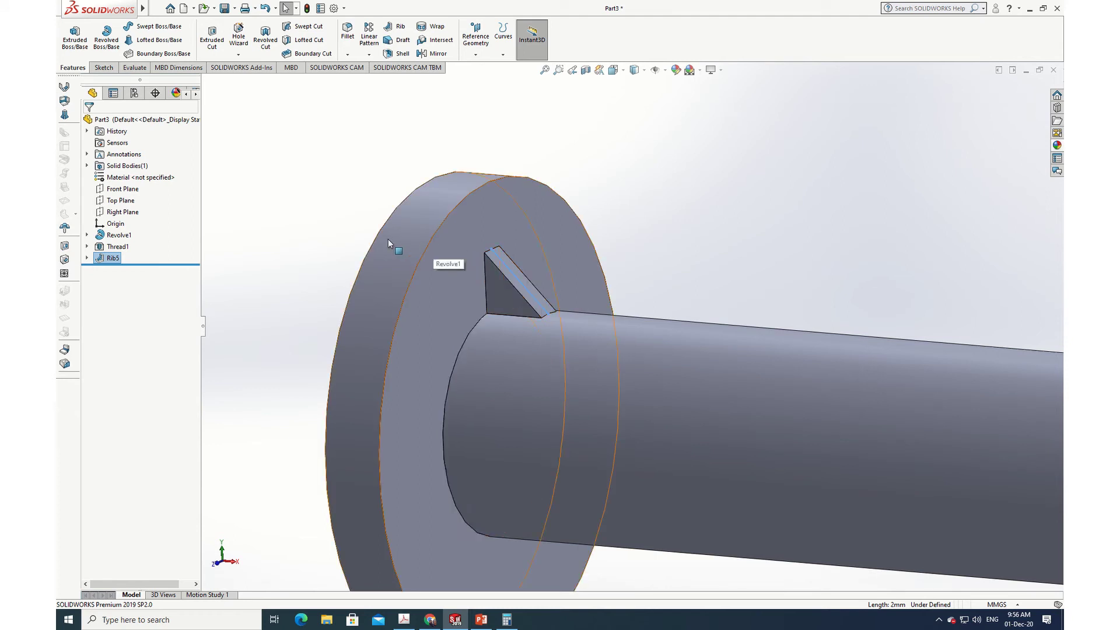
Edit the rib between flange and shaft and set its thickness to 2 mm
click(87, 258)
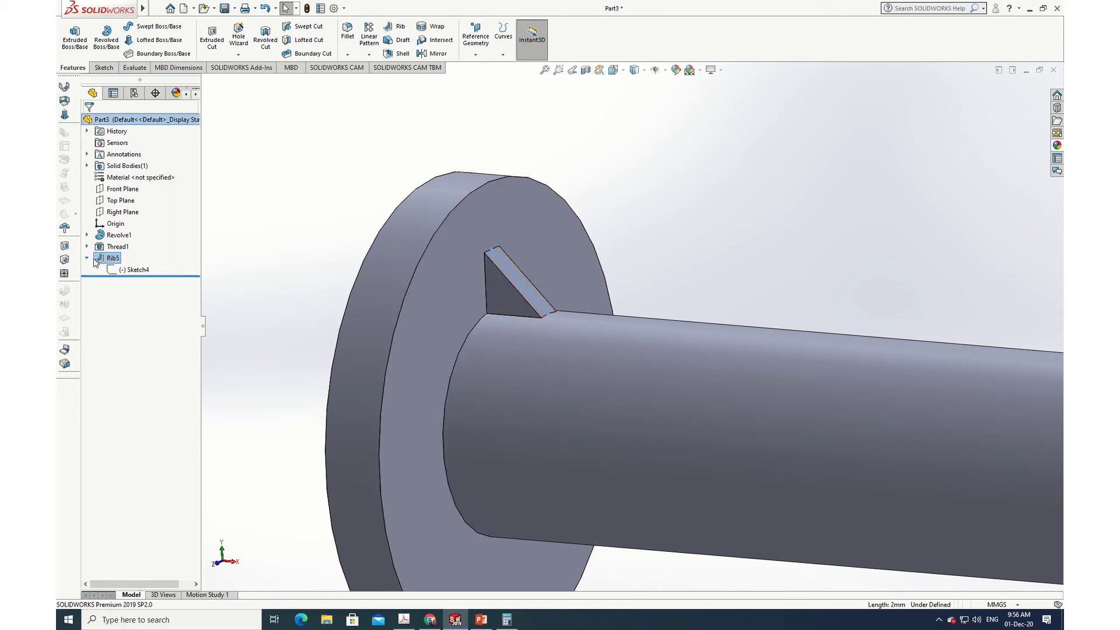
click(103, 259)
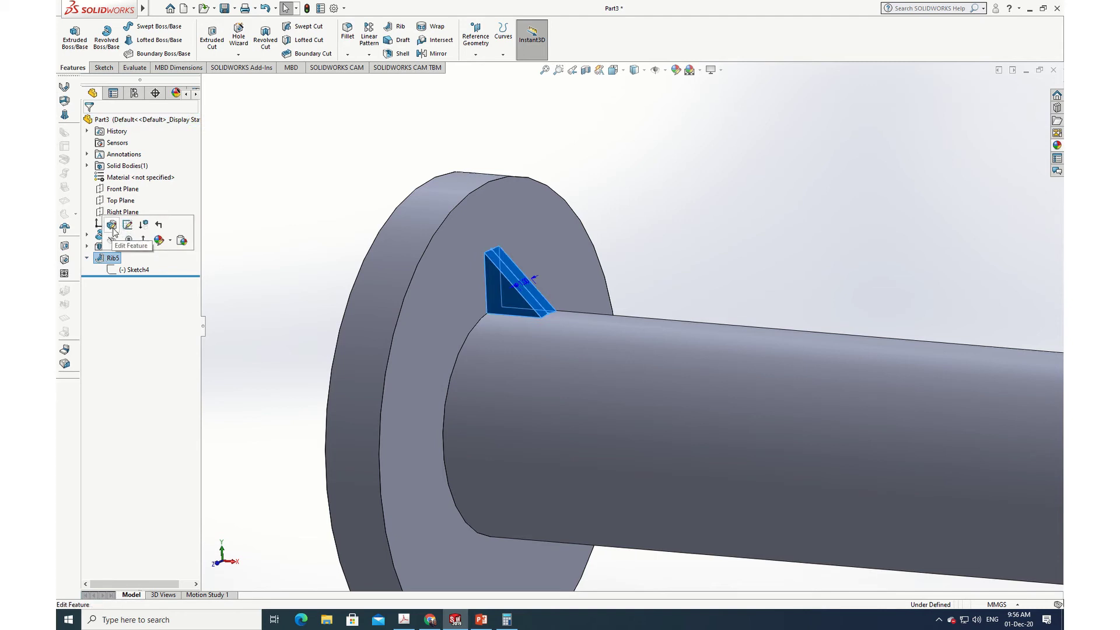
click(127, 225)
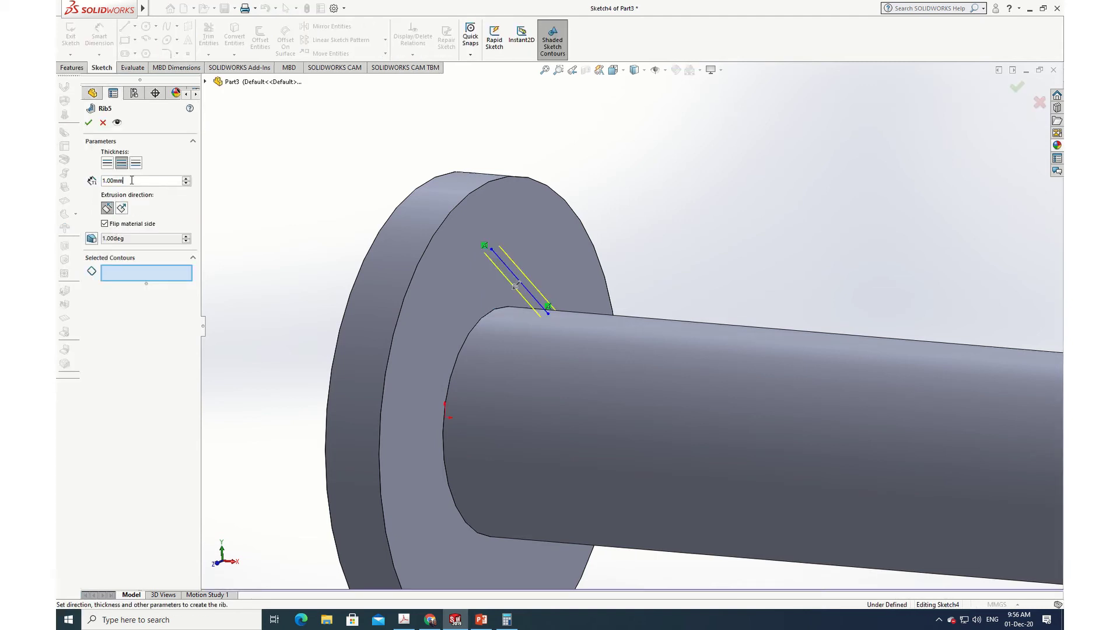
drag(128, 181, 85, 190)
text(2)
key(Return)
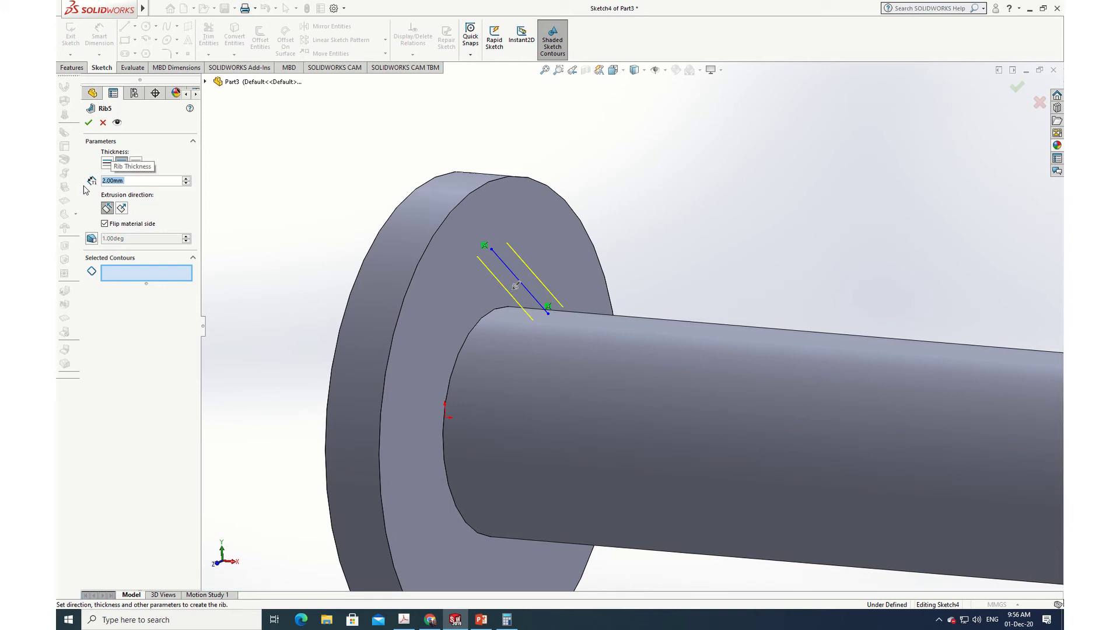
click(88, 123)
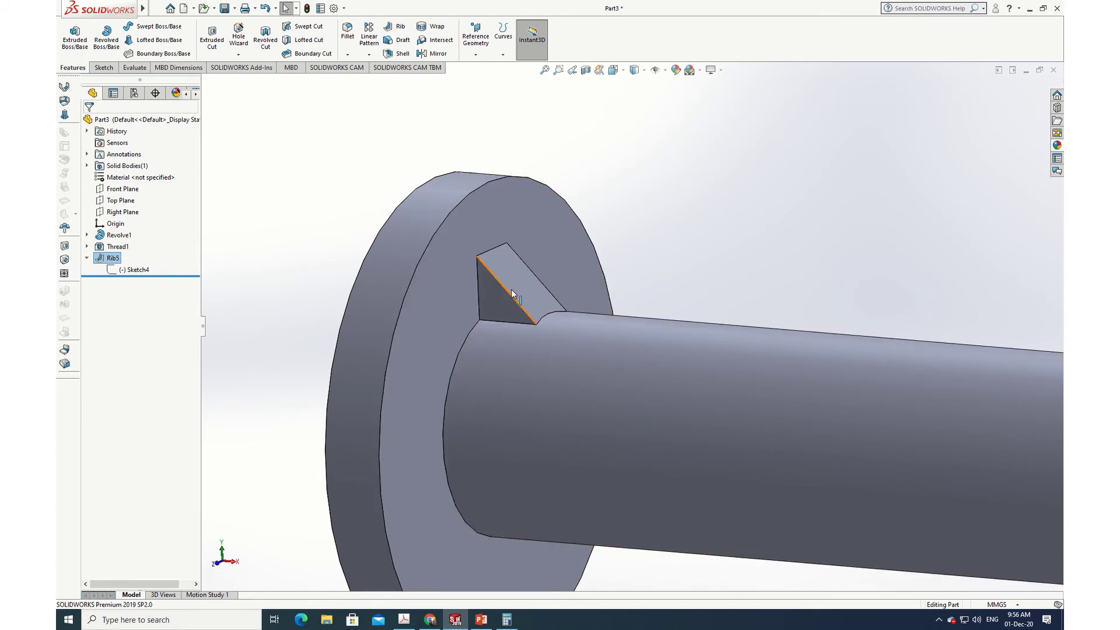
Save the part as "3. Shaft" in the Caster Wheel Assembly folder and close it
scroll(834, 318, up, 10)
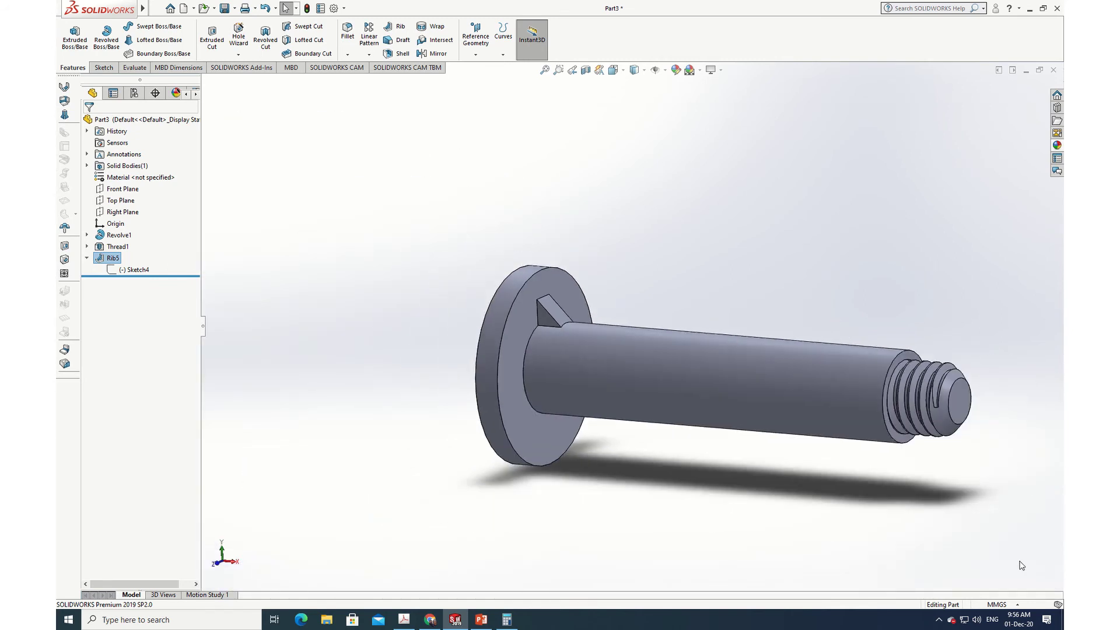
key(Right)
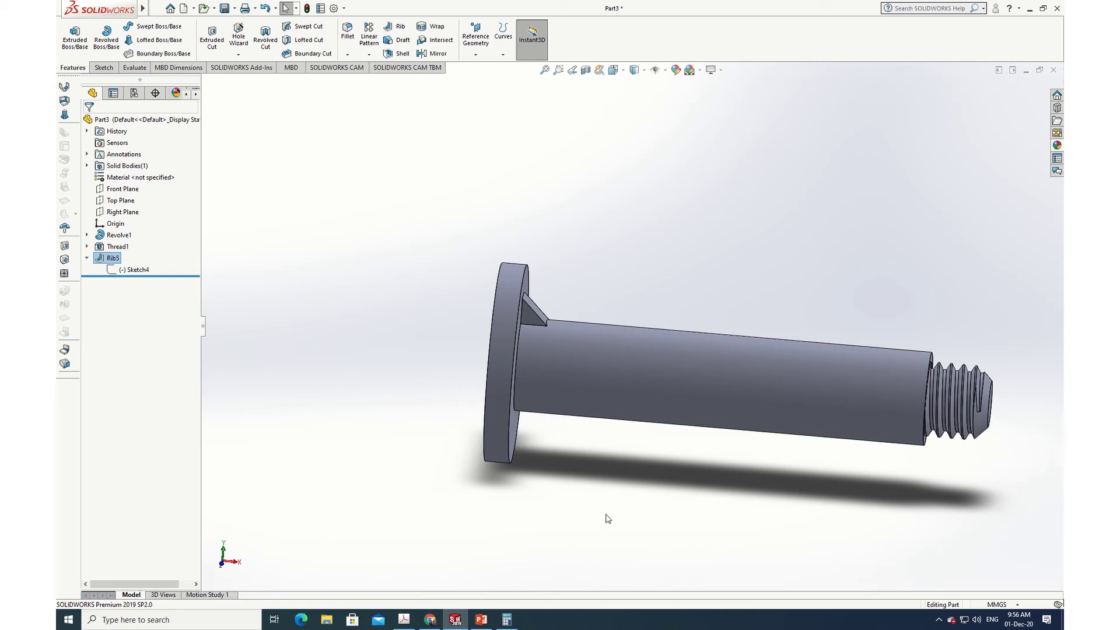
key(z)
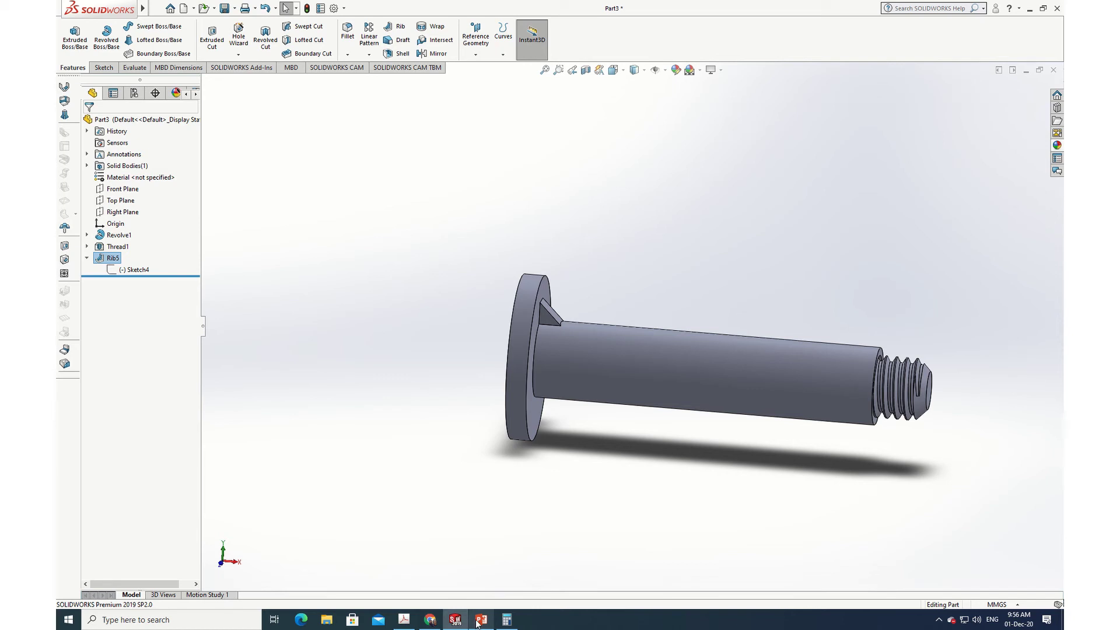
click(156, 8)
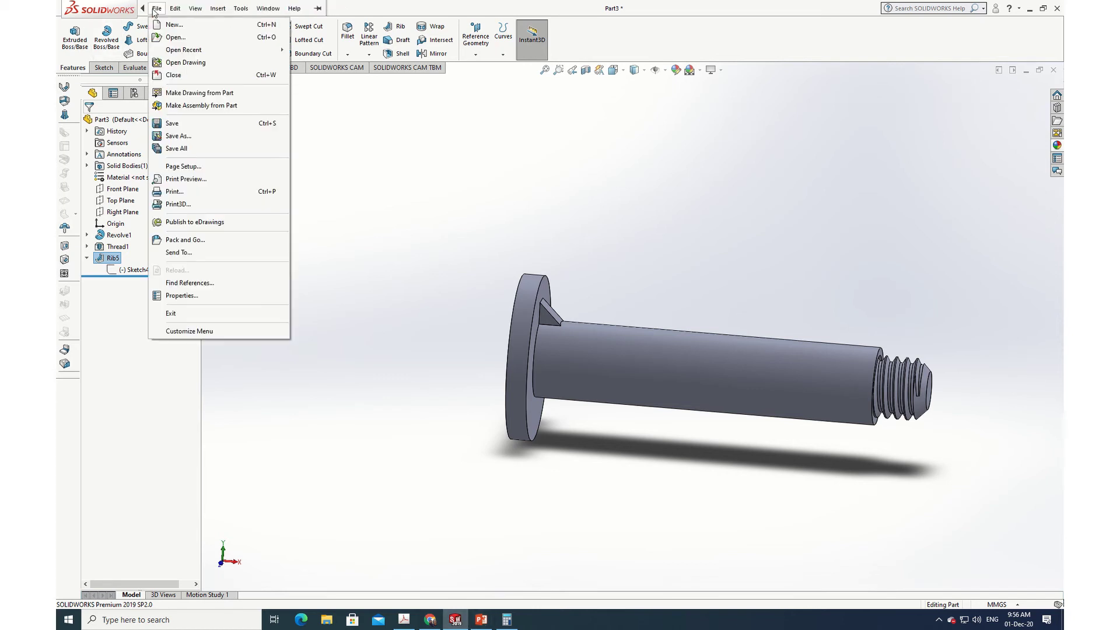
click(177, 135)
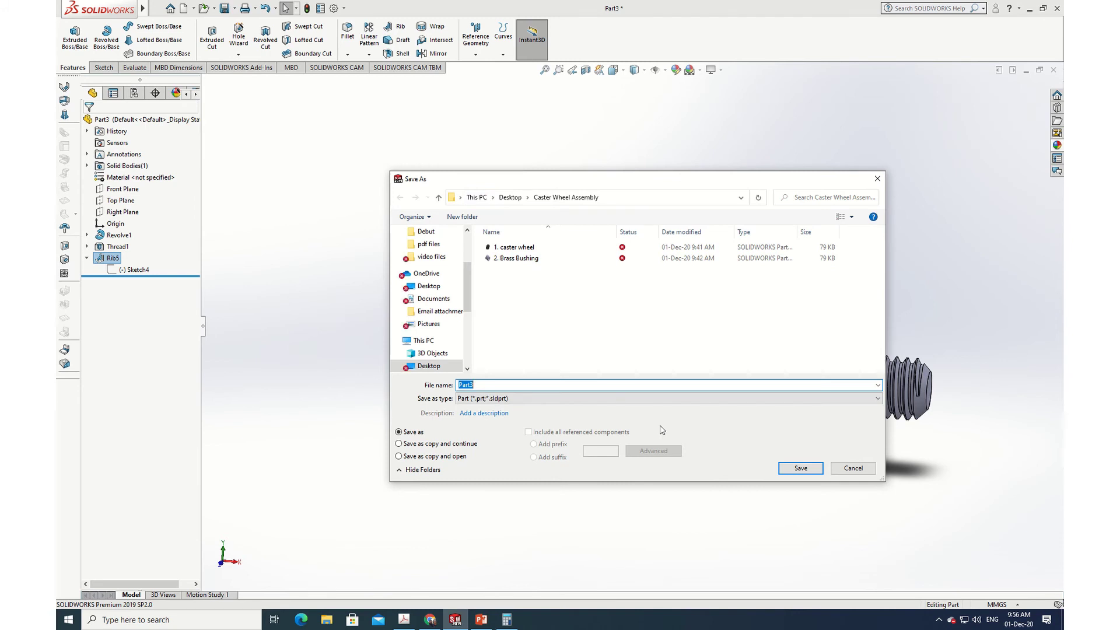
text(3)
click(803, 471)
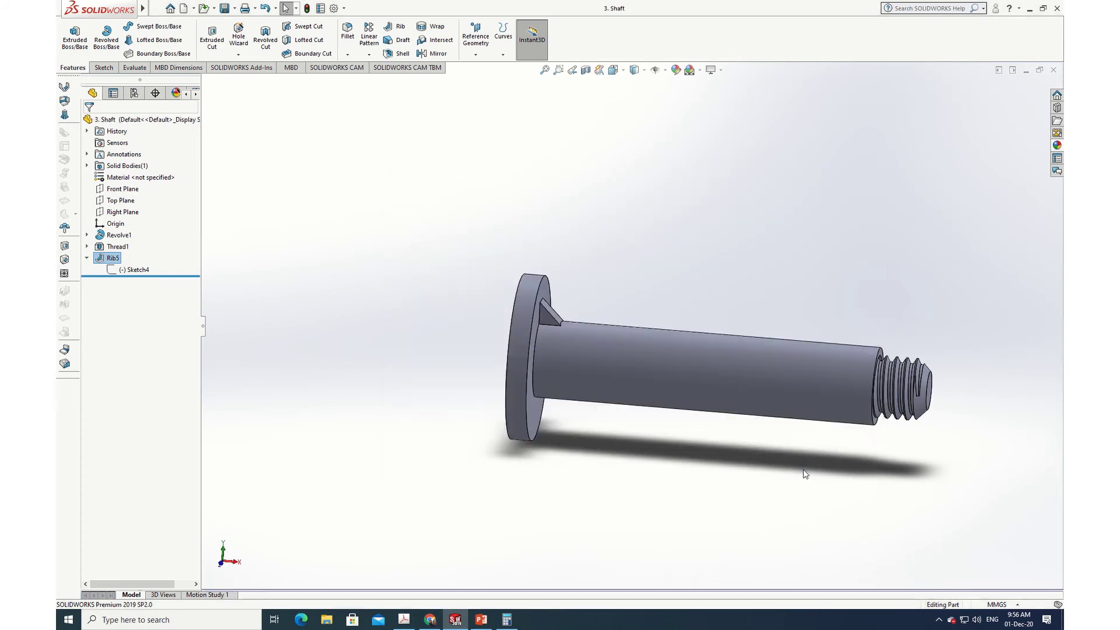
click(1054, 71)
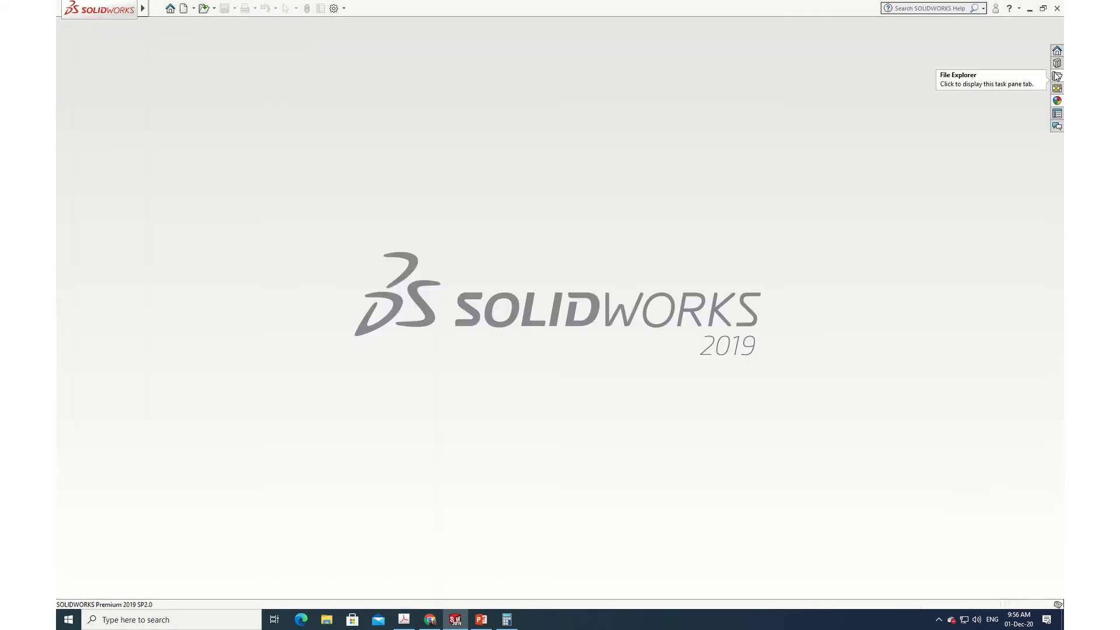
Check the PT 1 post in the PDF drawing and create a new part in SOLIDWORKS for it
click(404, 620)
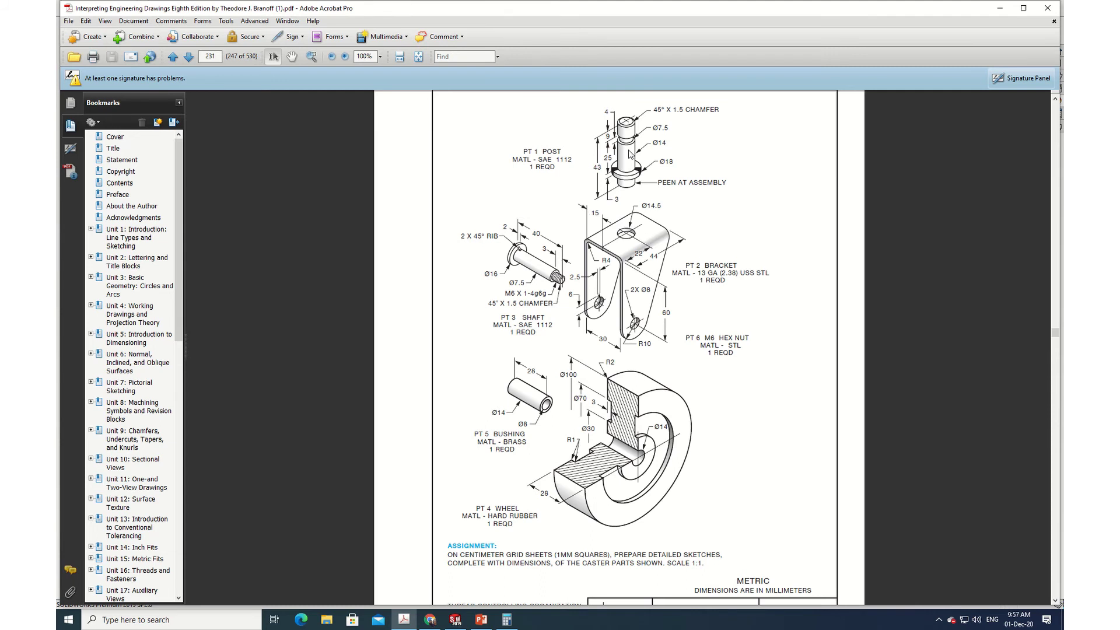
click(460, 620)
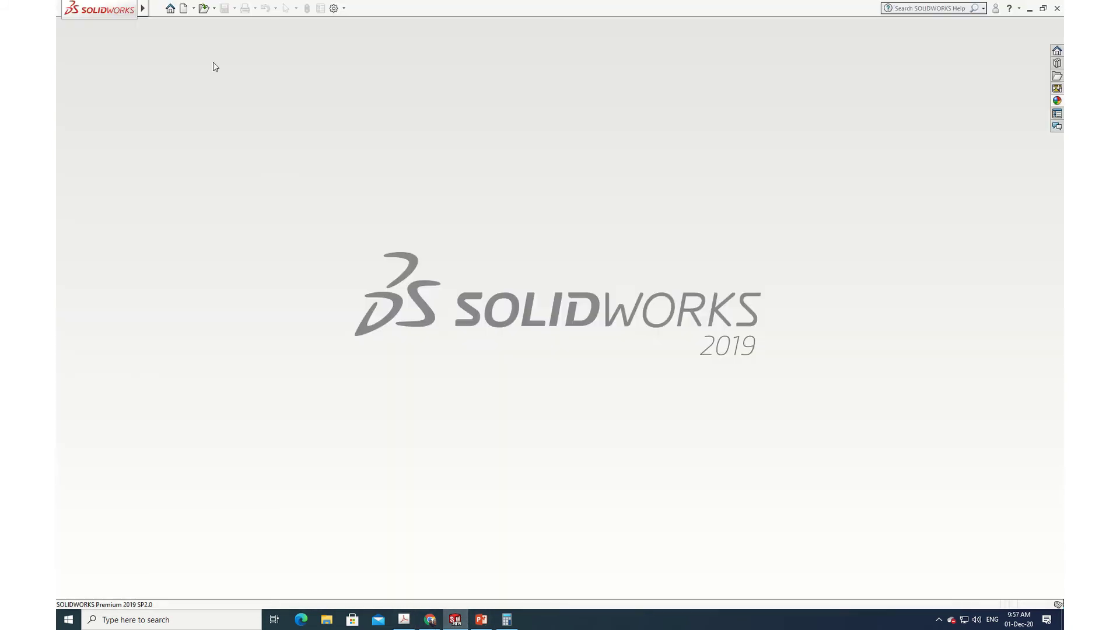
click(156, 8)
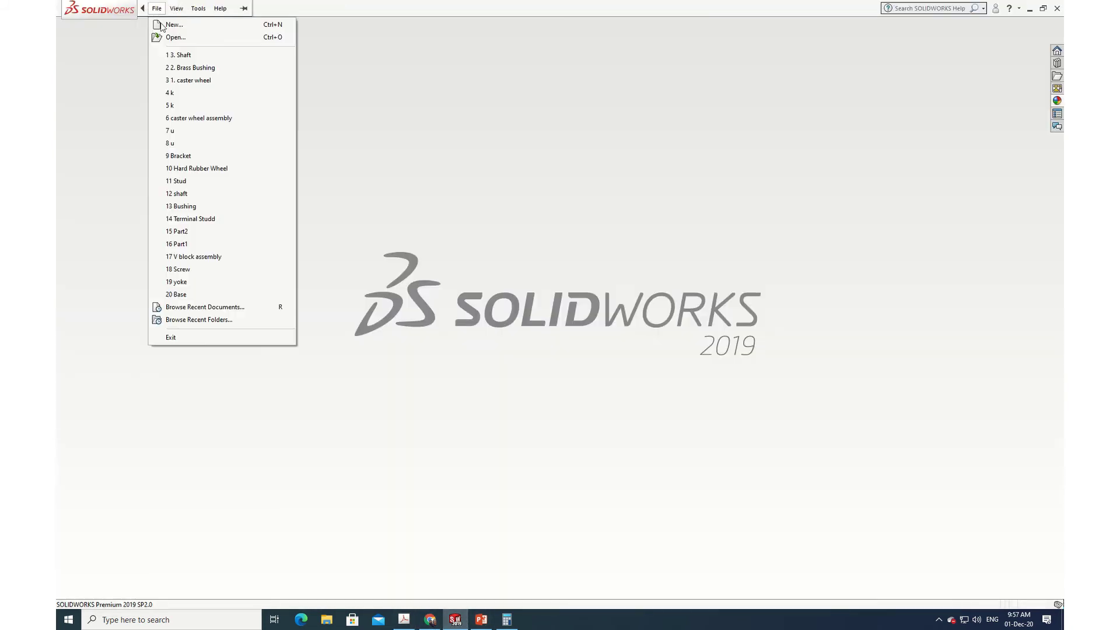
click(166, 25)
click(472, 407)
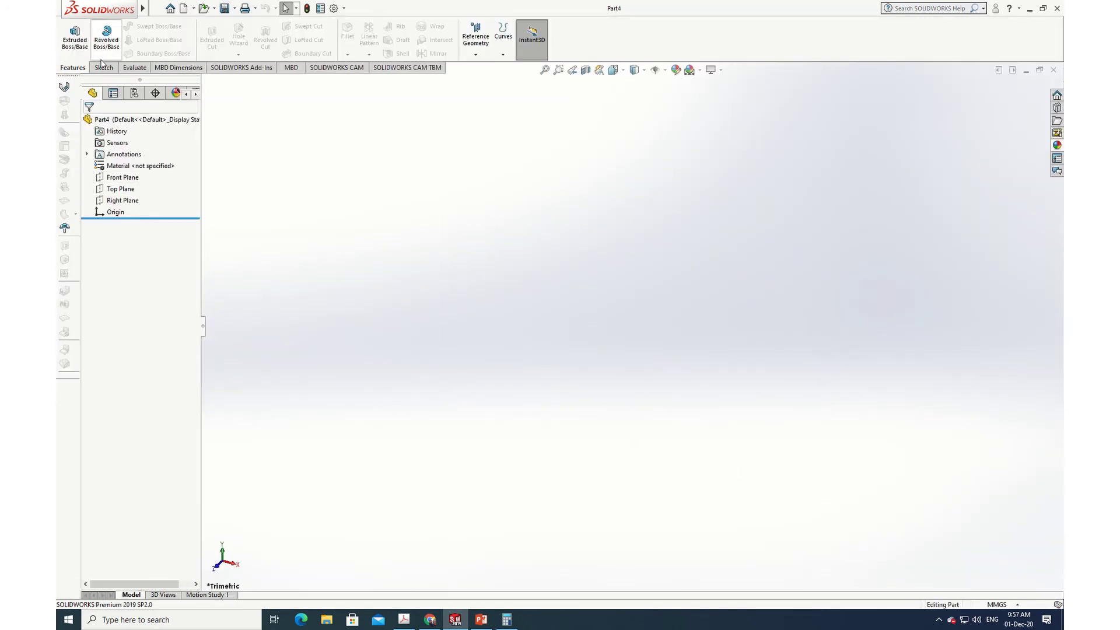
On the Front Plane, sketch the post's horizontal top edge starting above the origin, followed by a 45° chamfer line about 5.6 mm long
click(104, 68)
click(70, 33)
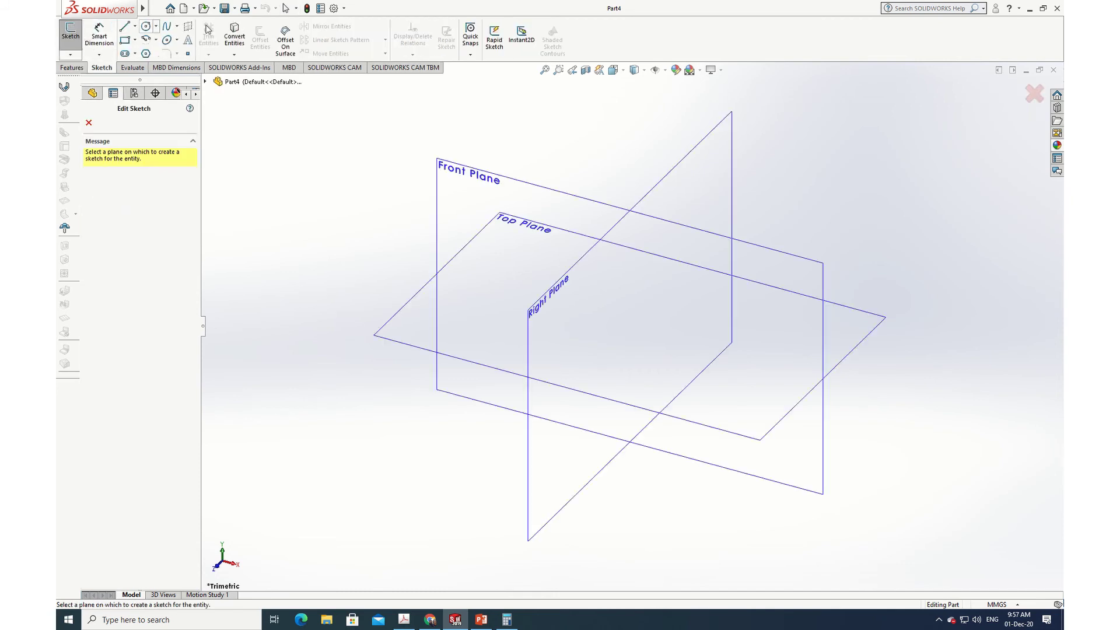
click(472, 214)
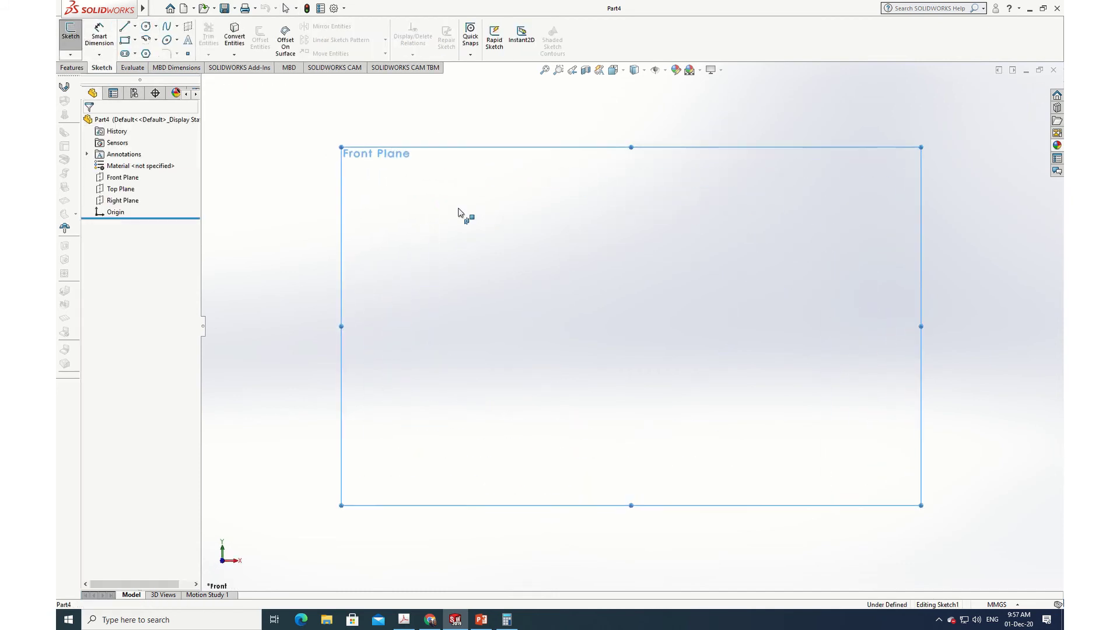
click(125, 26)
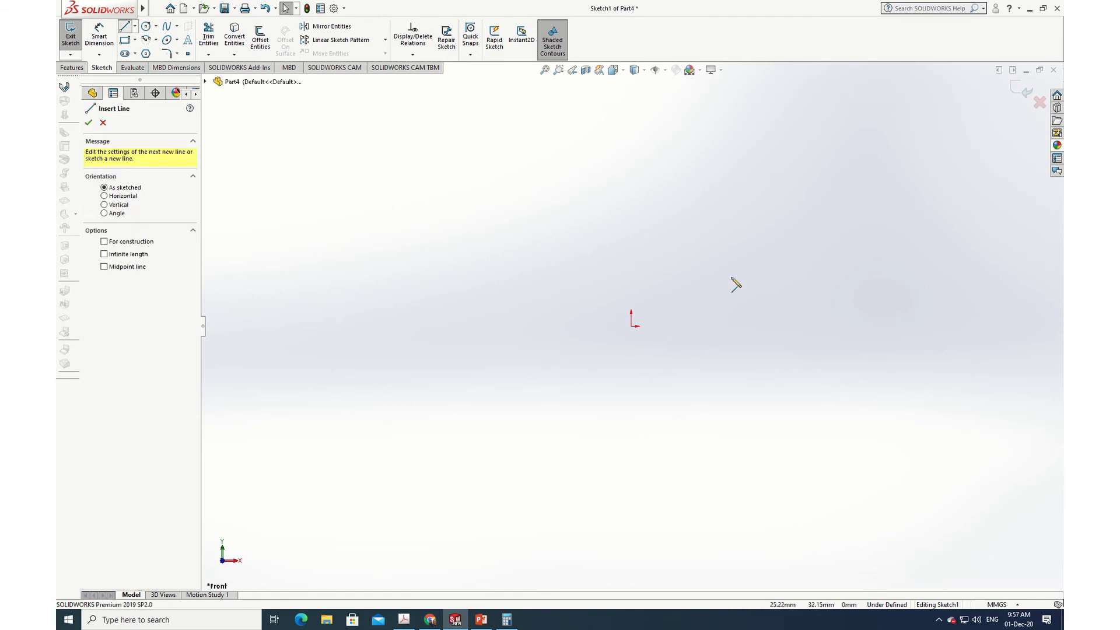
click(631, 325)
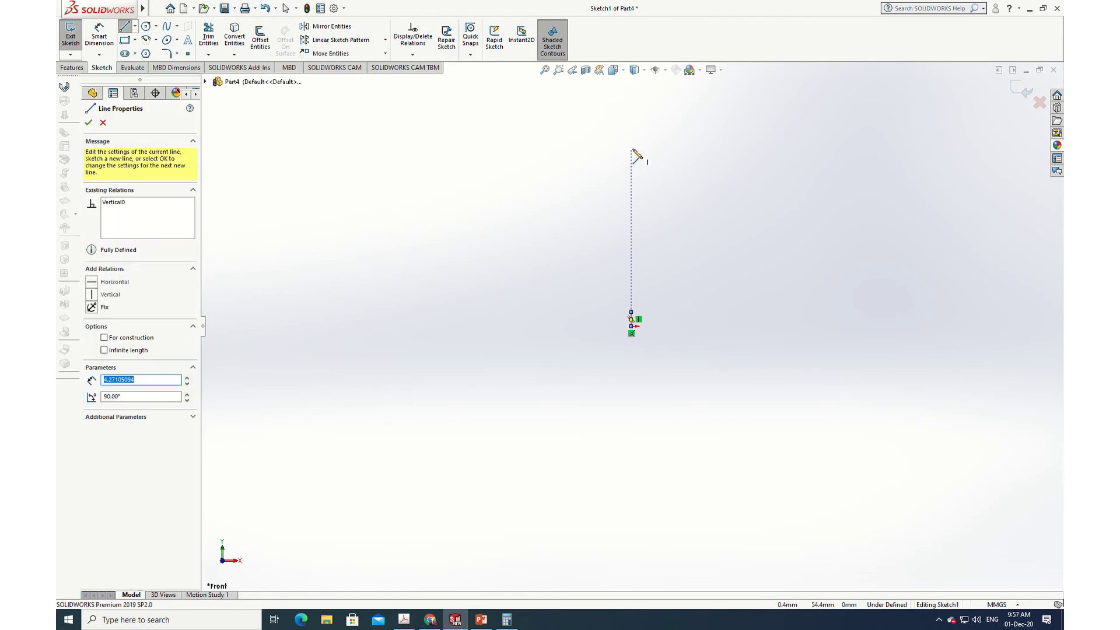
click(631, 114)
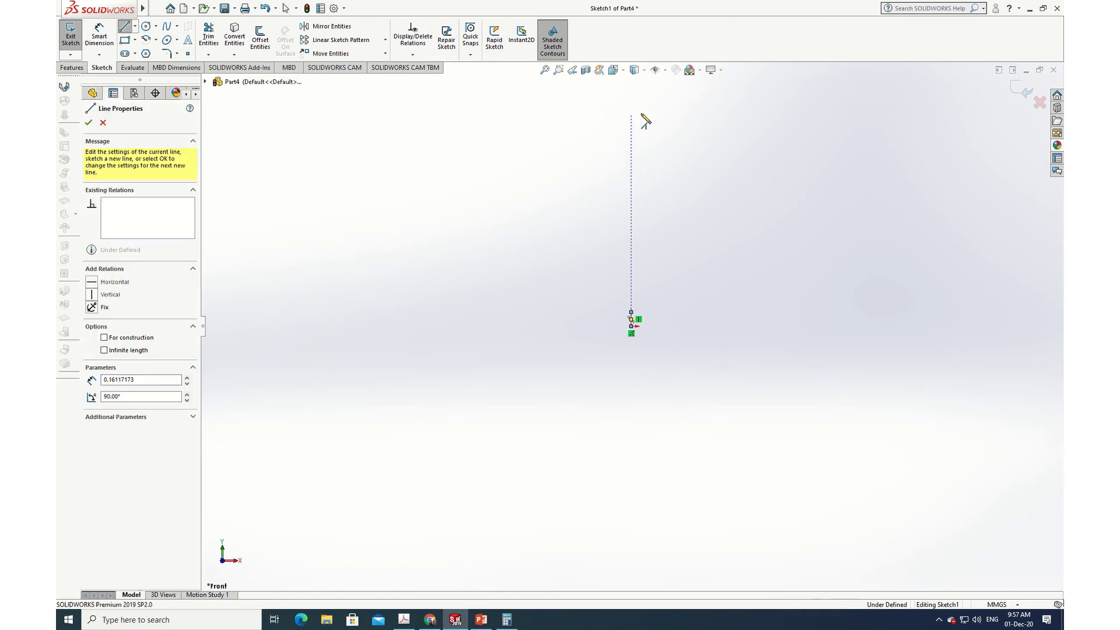
click(664, 114)
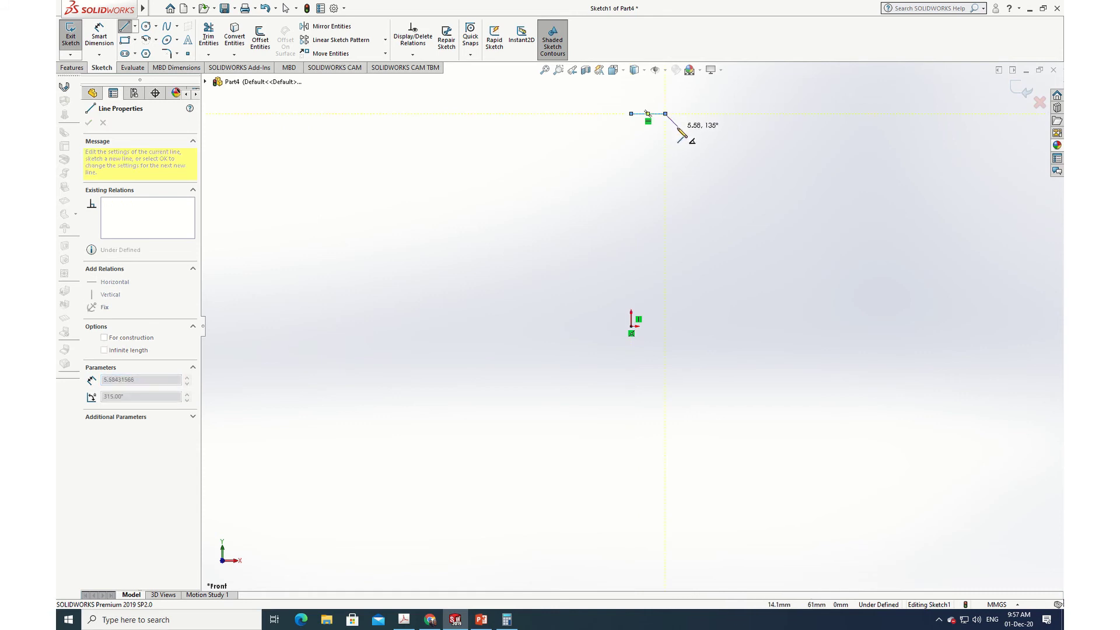
click(678, 127)
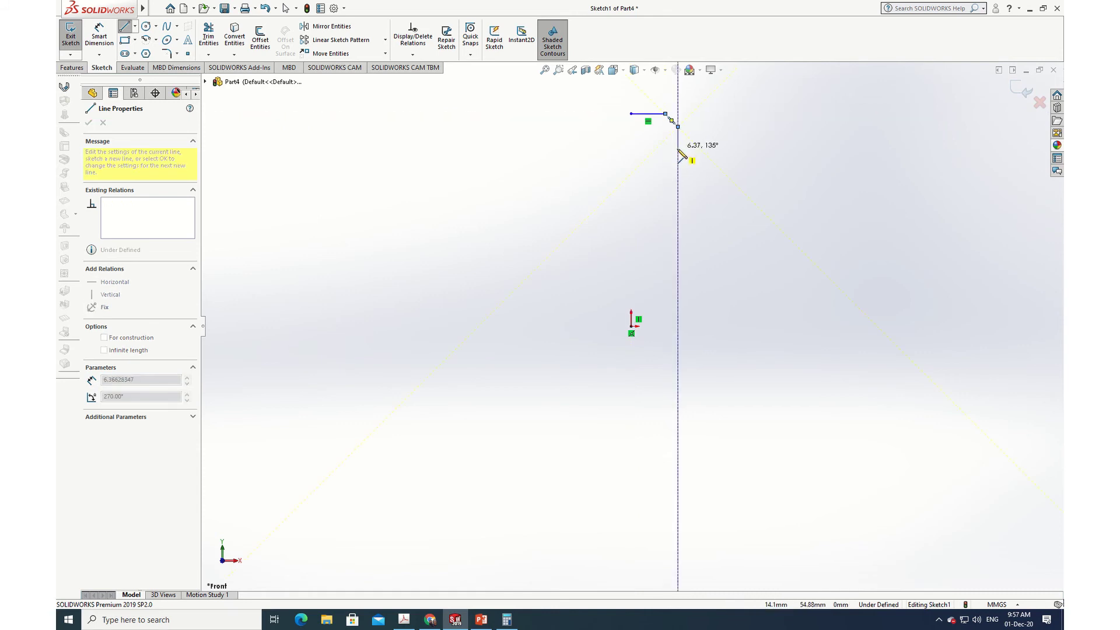
Continue the post's half profile straight down from the chamfer and draw a rectangular groove about 5 mm deep
click(405, 620)
click(405, 620)
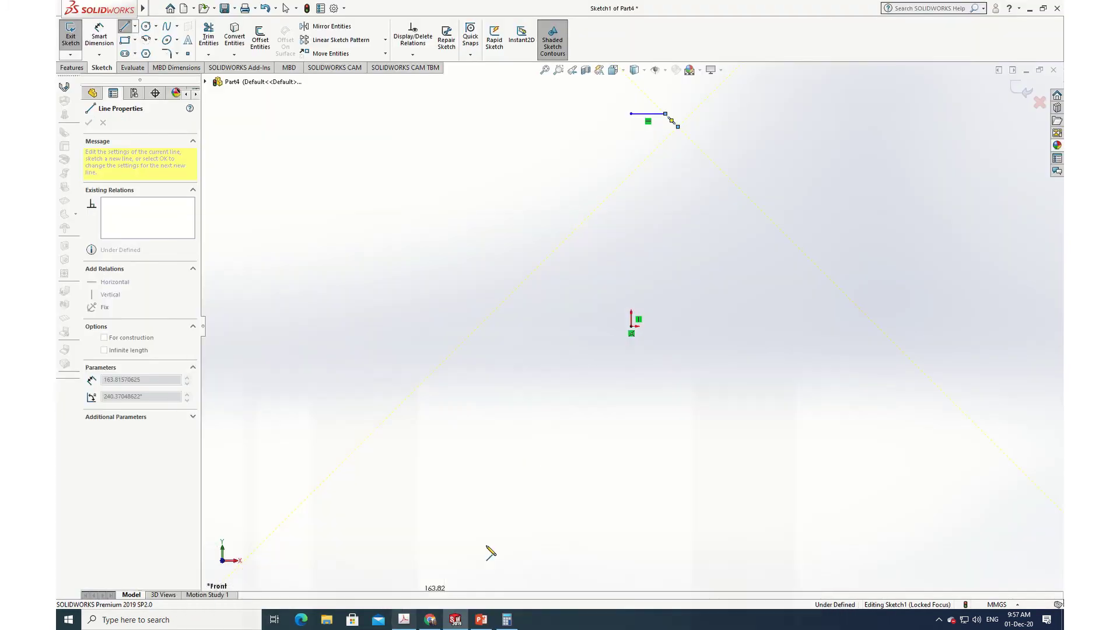
click(678, 188)
click(661, 188)
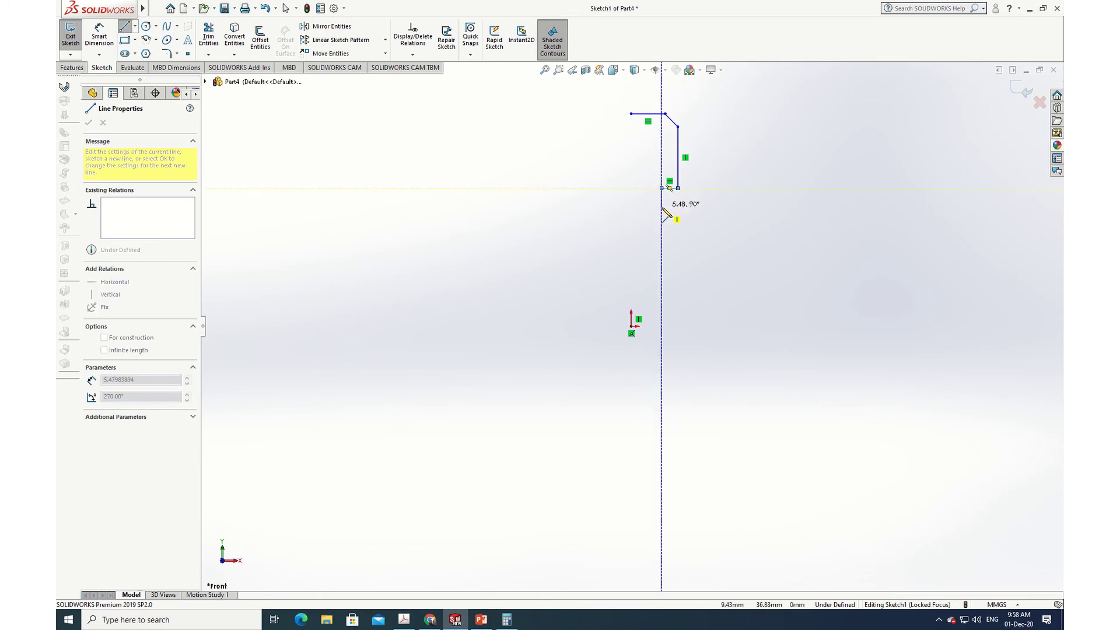
click(662, 211)
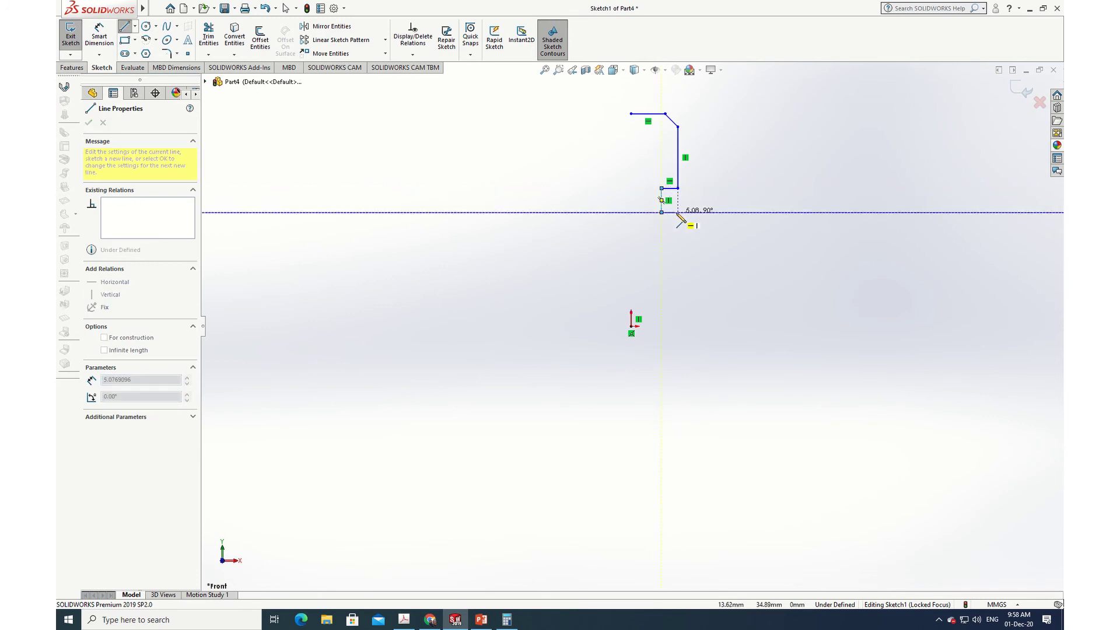
click(677, 212)
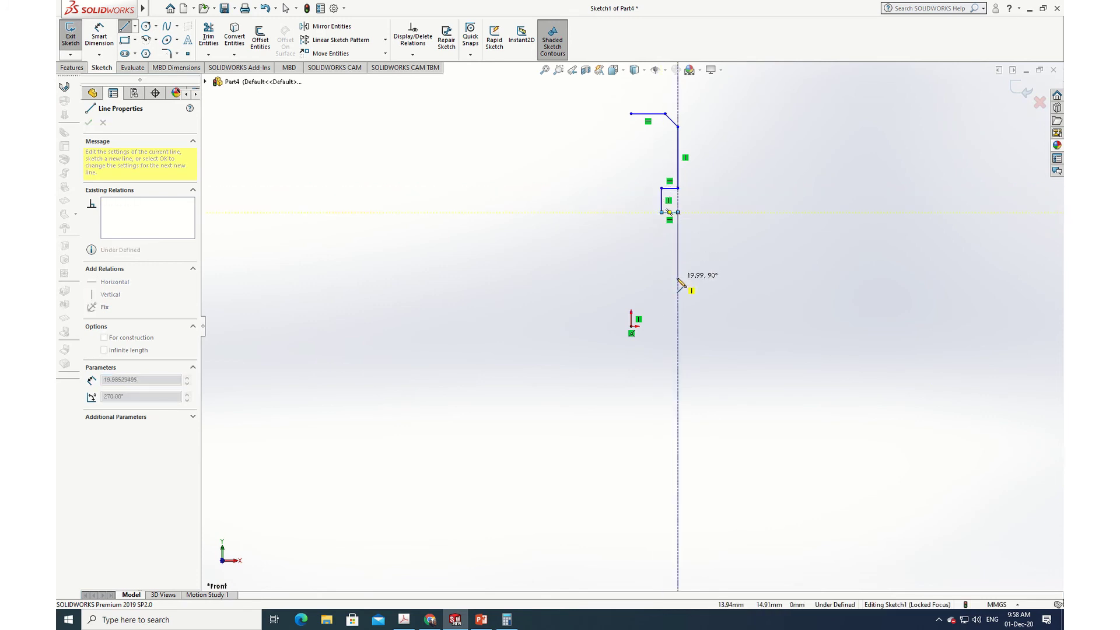
Continue about 20 mm down, outline the wider collar and the narrower lower end, and finish with a base line about 9.3 mm long to the origin
click(710, 279)
click(708, 278)
click(709, 298)
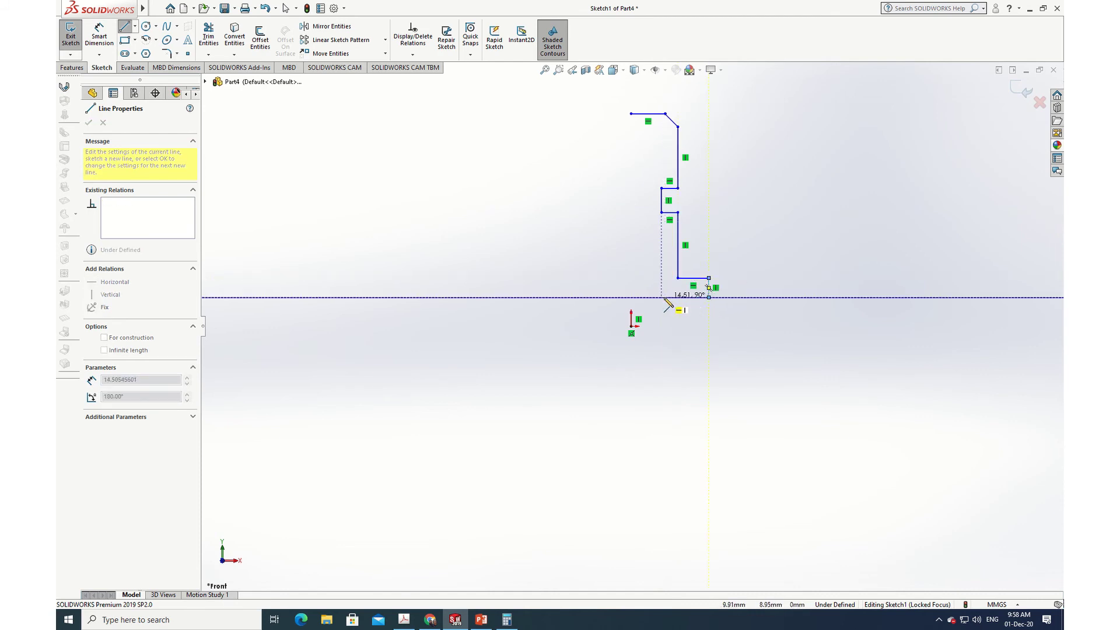
click(661, 297)
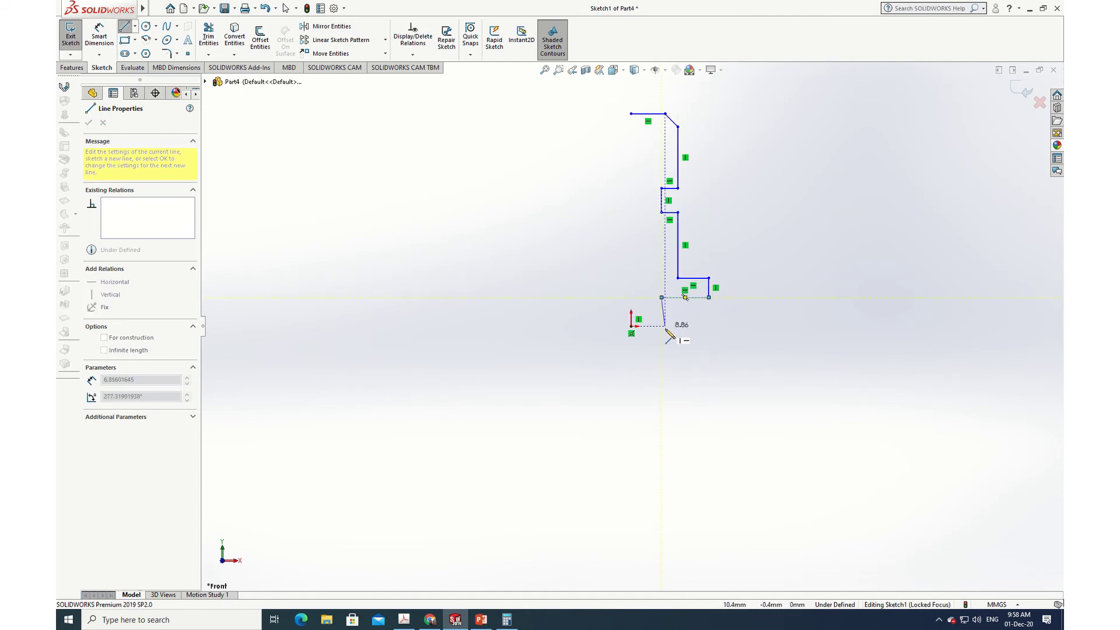
click(661, 325)
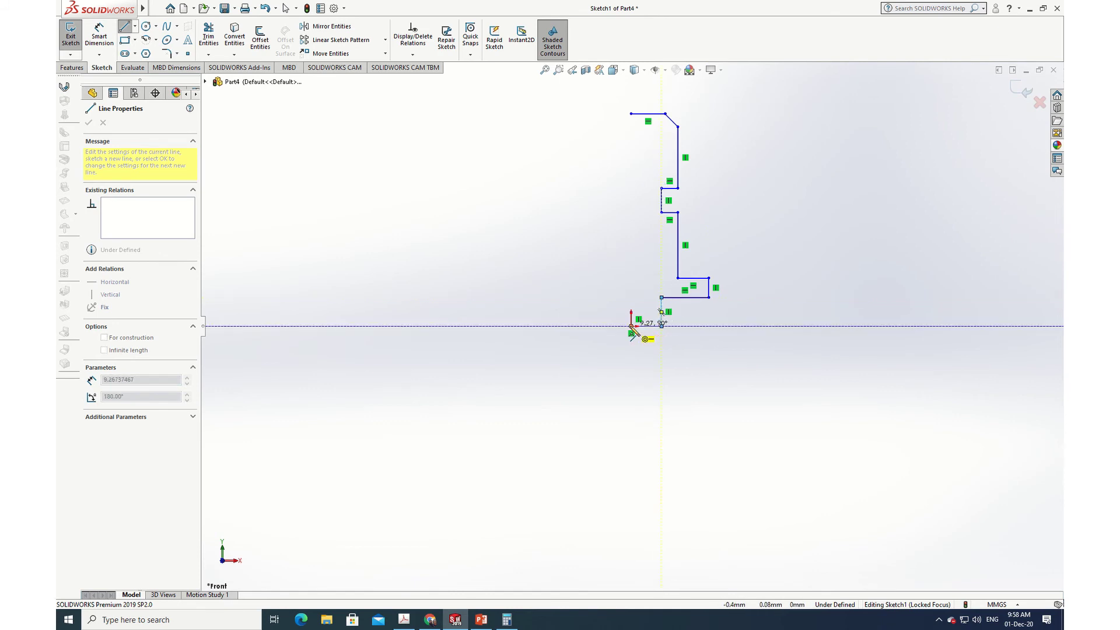
double_click(631, 325)
click(631, 114)
key(Escape)
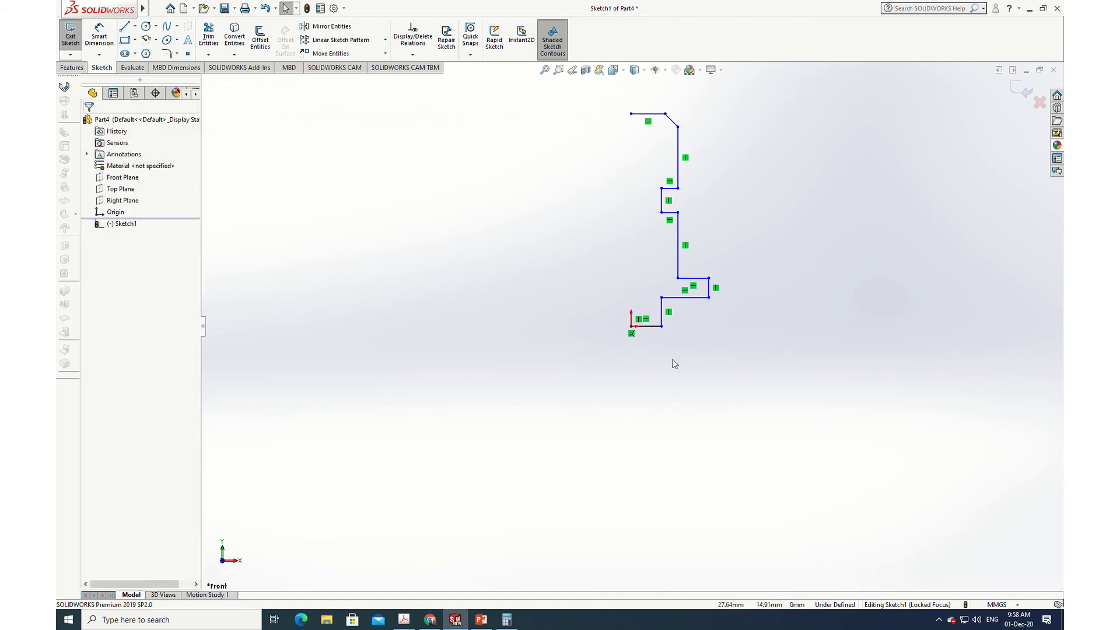
Close the post's half profile with a vertical line from the start of the top edge down to the origin
click(402, 622)
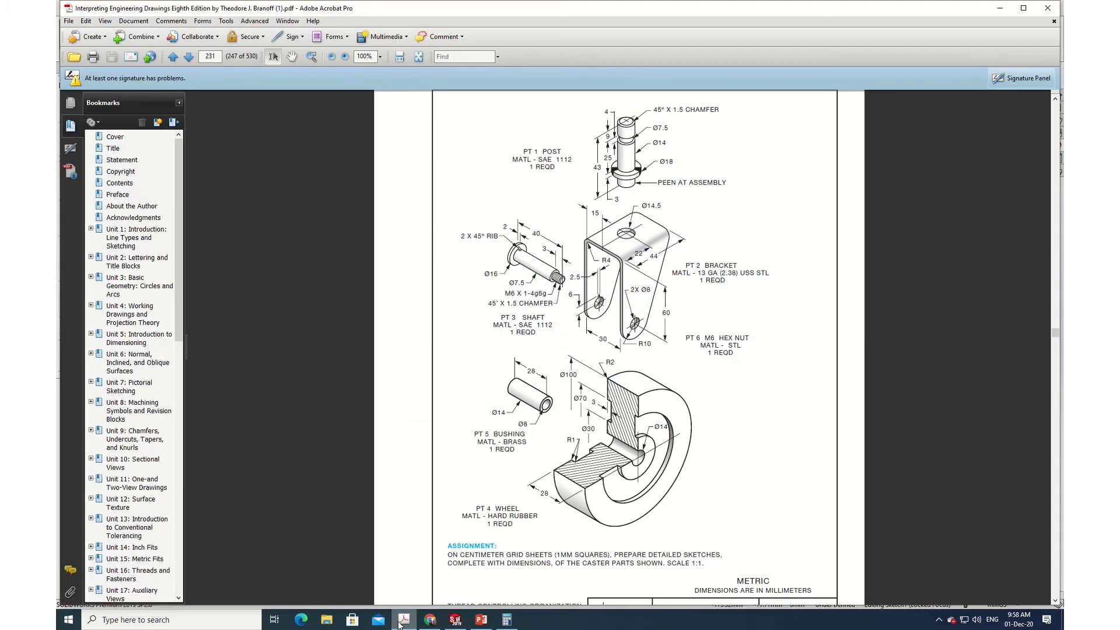
click(399, 622)
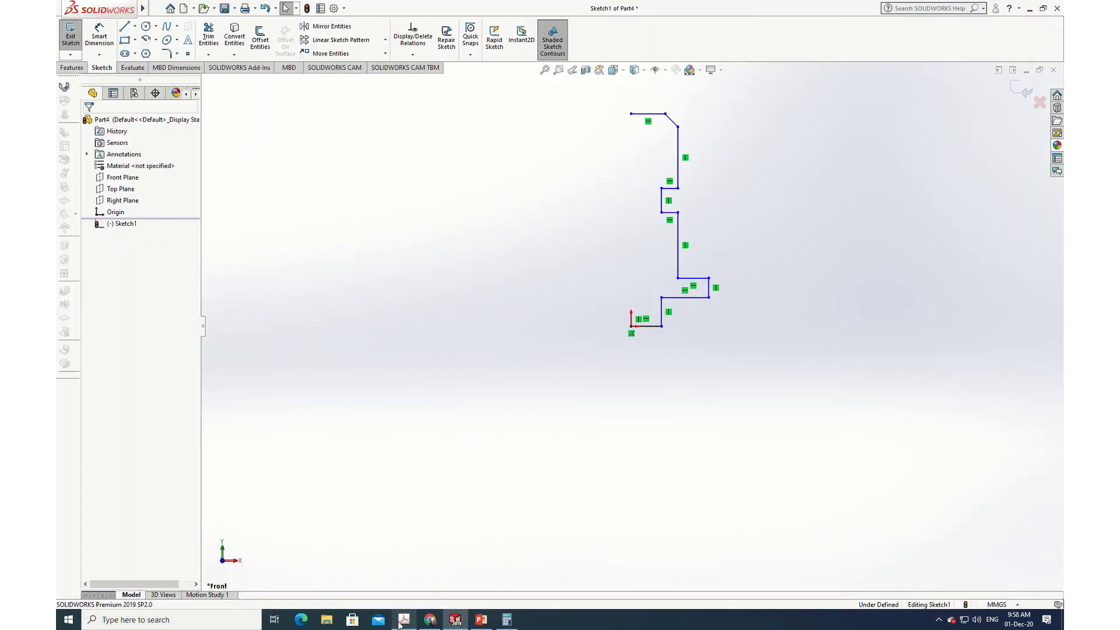
click(124, 26)
click(631, 113)
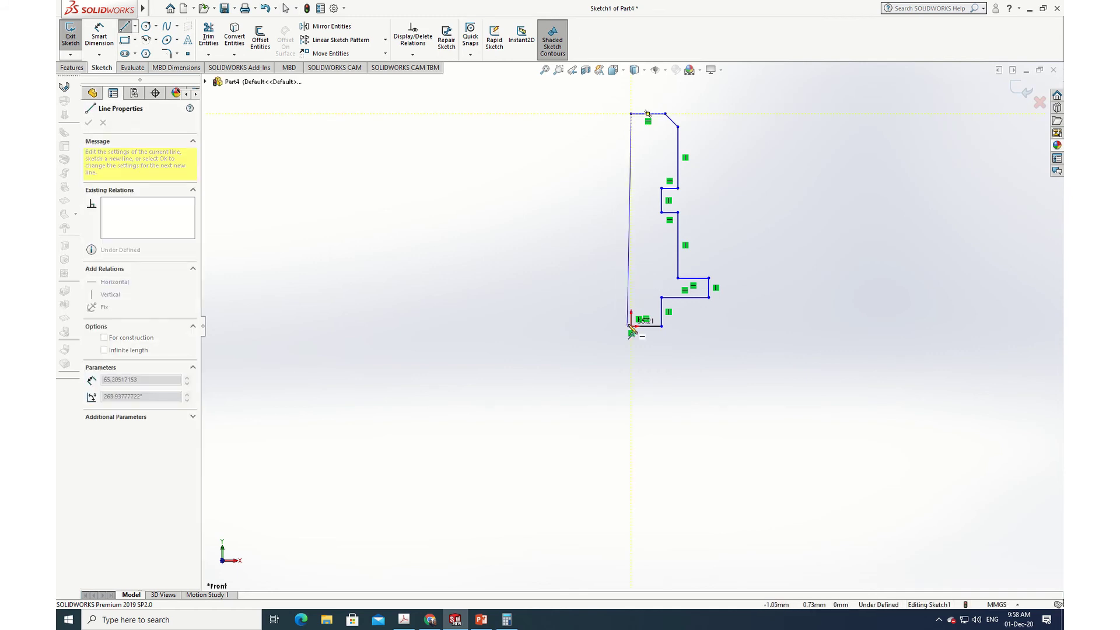
click(631, 326)
key(Escape)
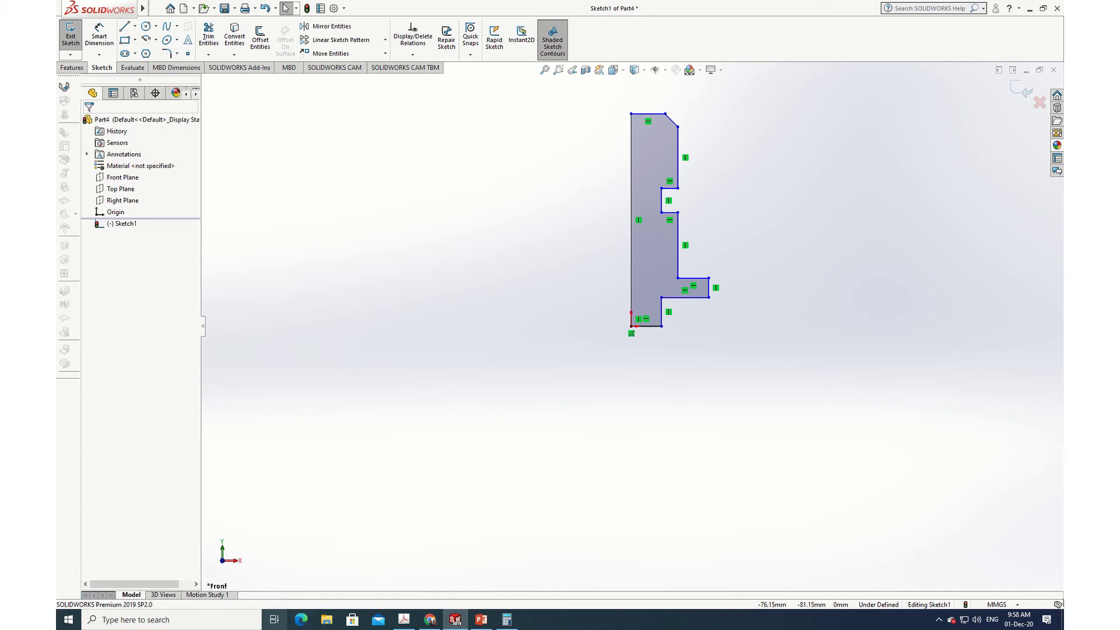
Check the post in the PDF drawing and dimension the overall height between the profile's top edge and base line as 43 mm
click(403, 619)
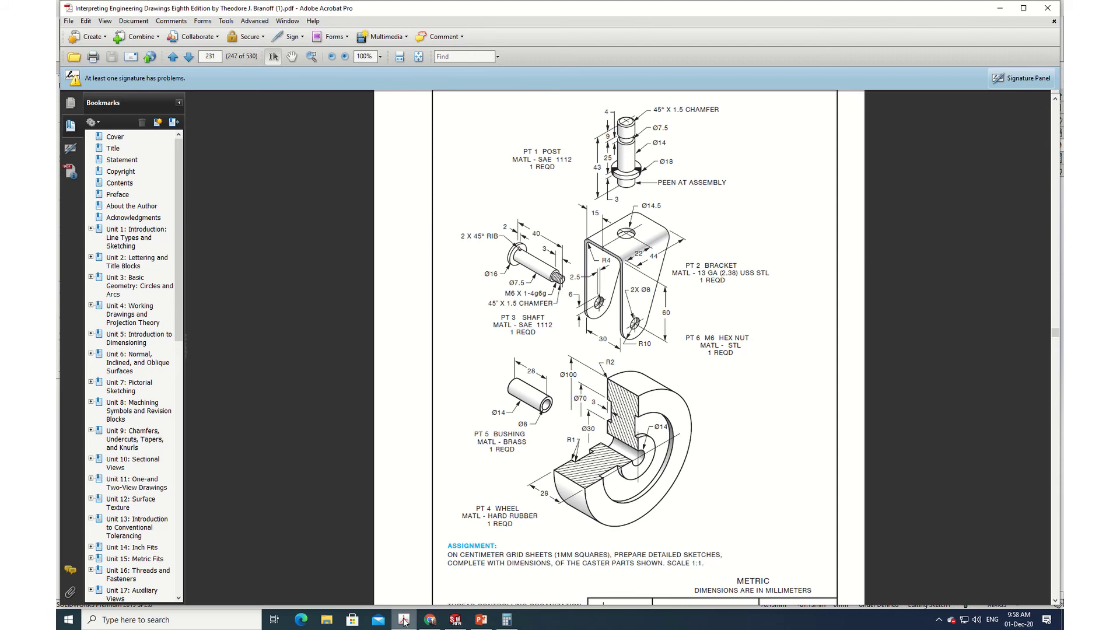
click(404, 619)
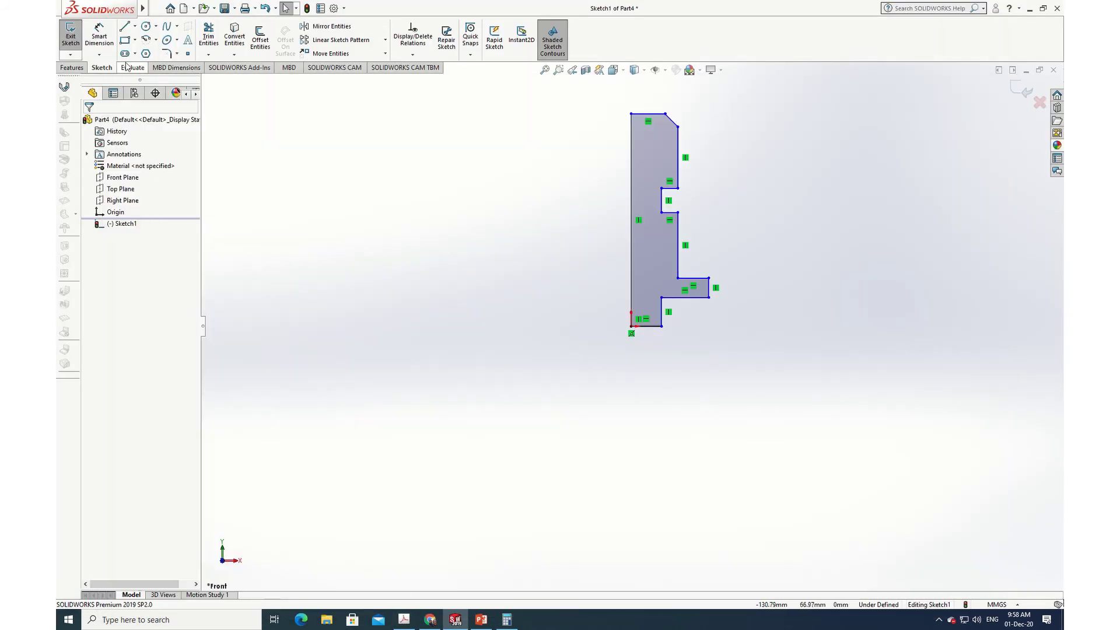
click(99, 36)
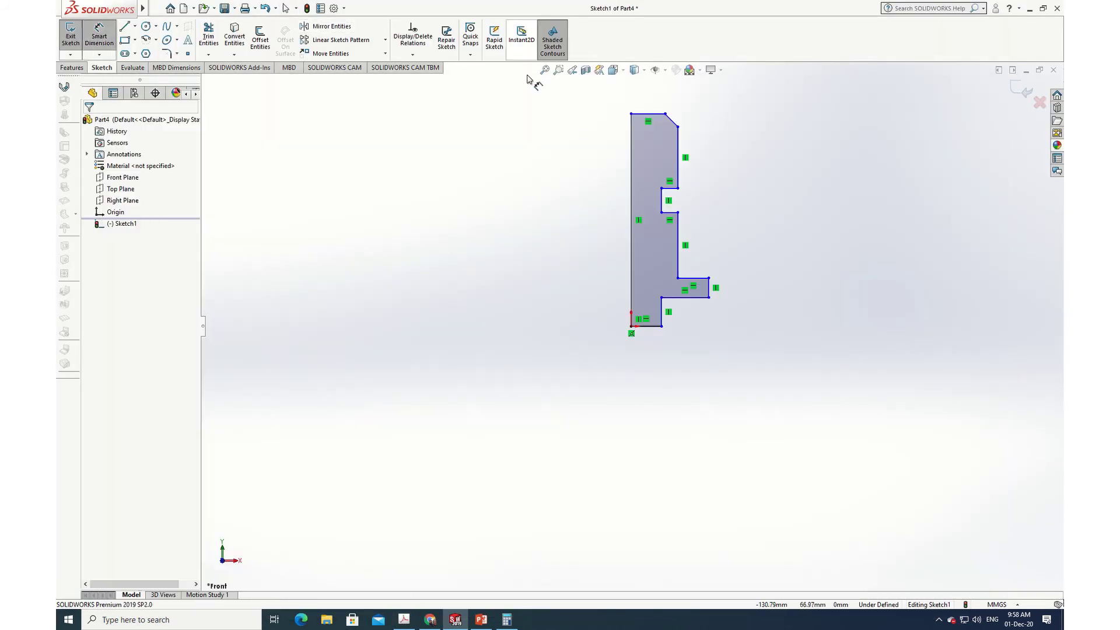
click(645, 118)
click(645, 326)
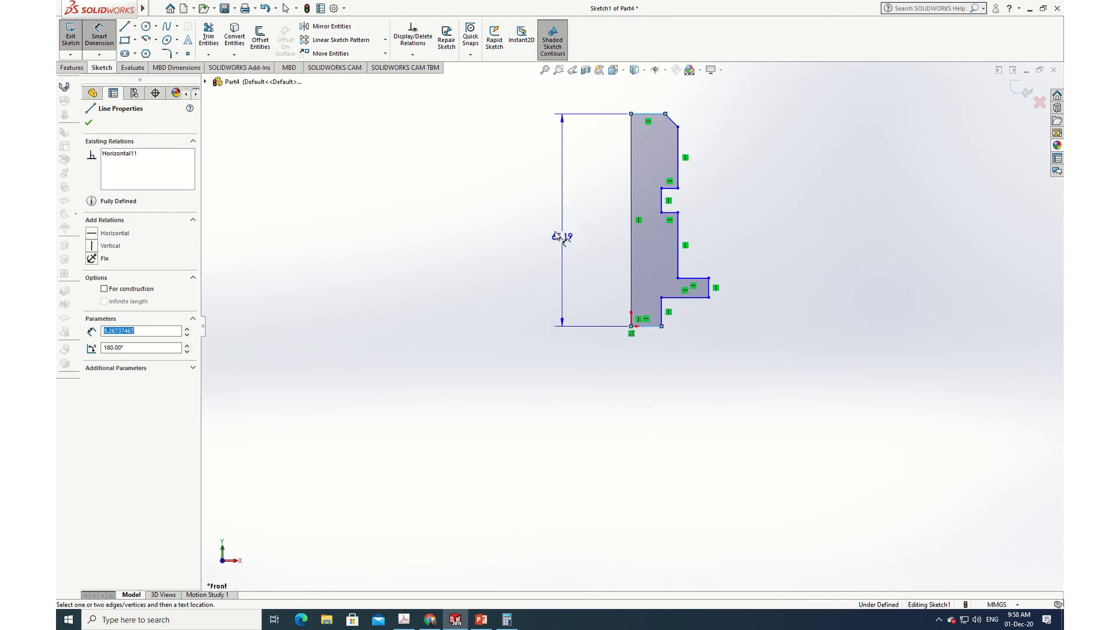
click(524, 222)
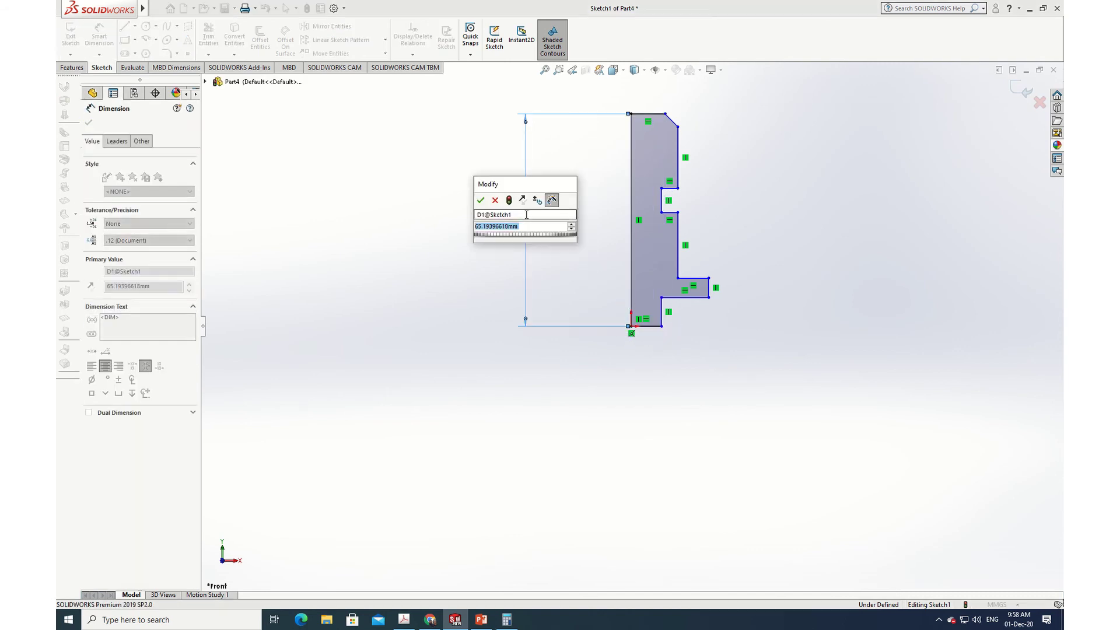
text(43)
key(Return)
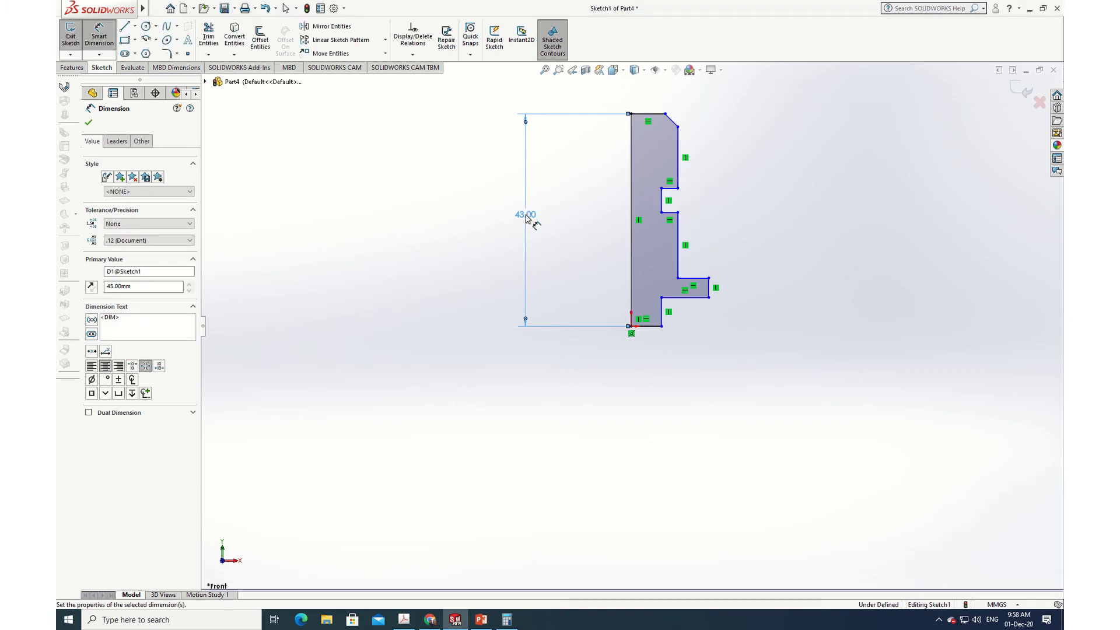
click(88, 122)
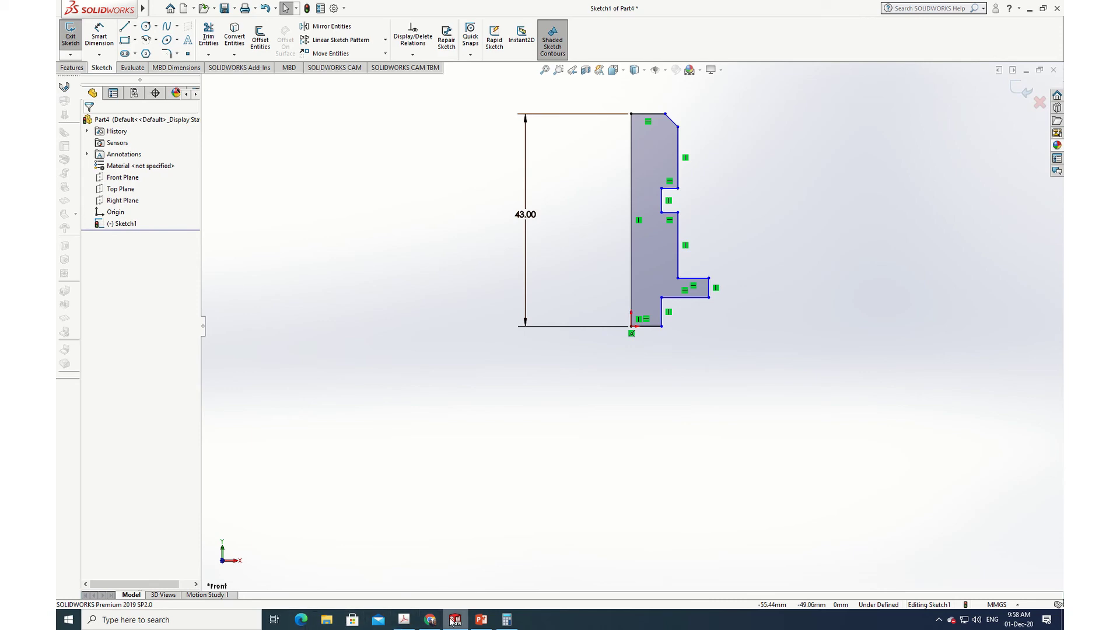
Check the PDF drawing again and dimension the distance from the profile's top edge to the groove's upper edge as 9 mm
click(403, 620)
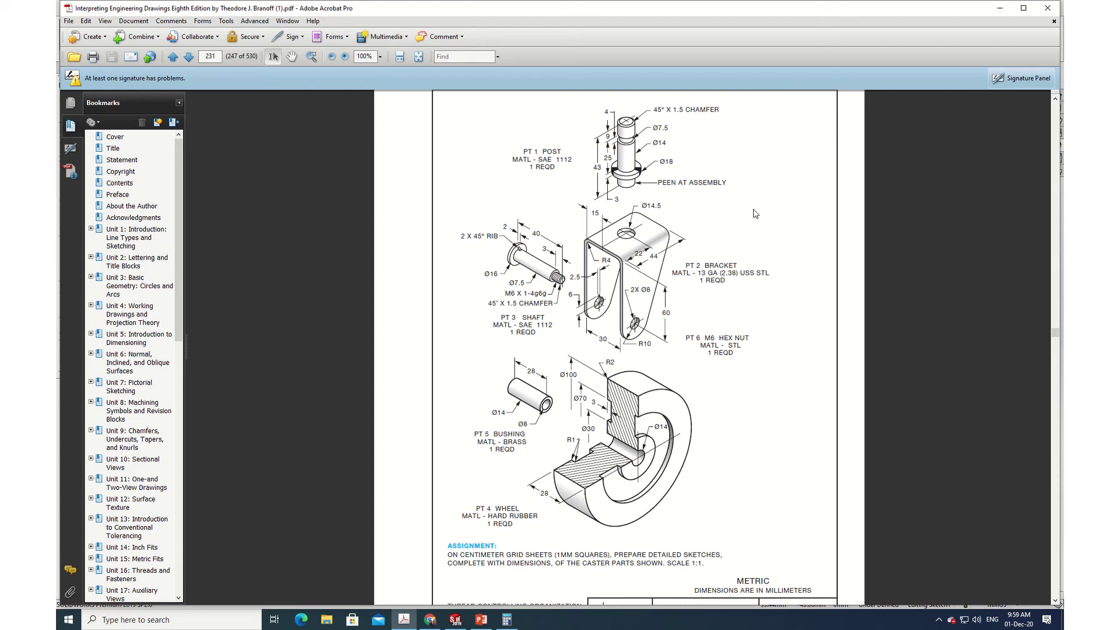
click(455, 619)
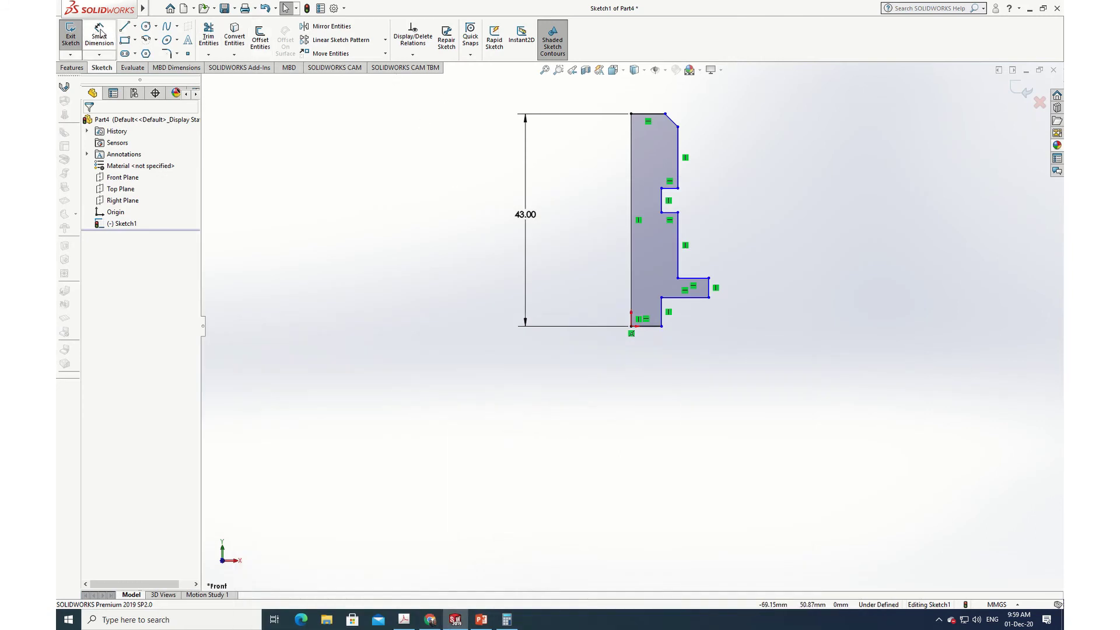
click(99, 34)
click(647, 114)
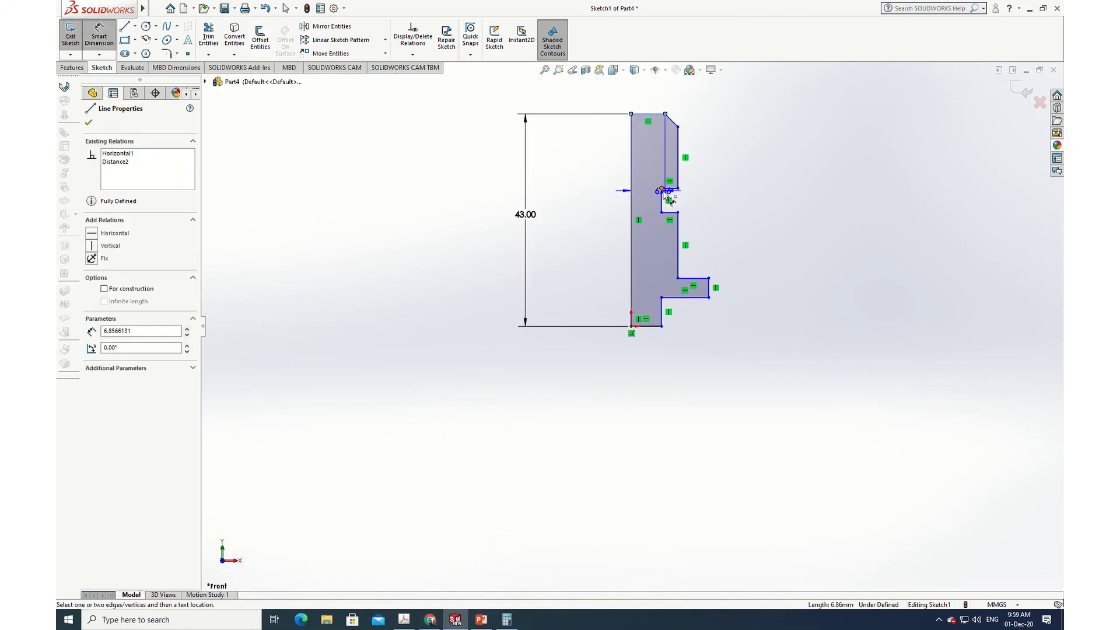
click(670, 188)
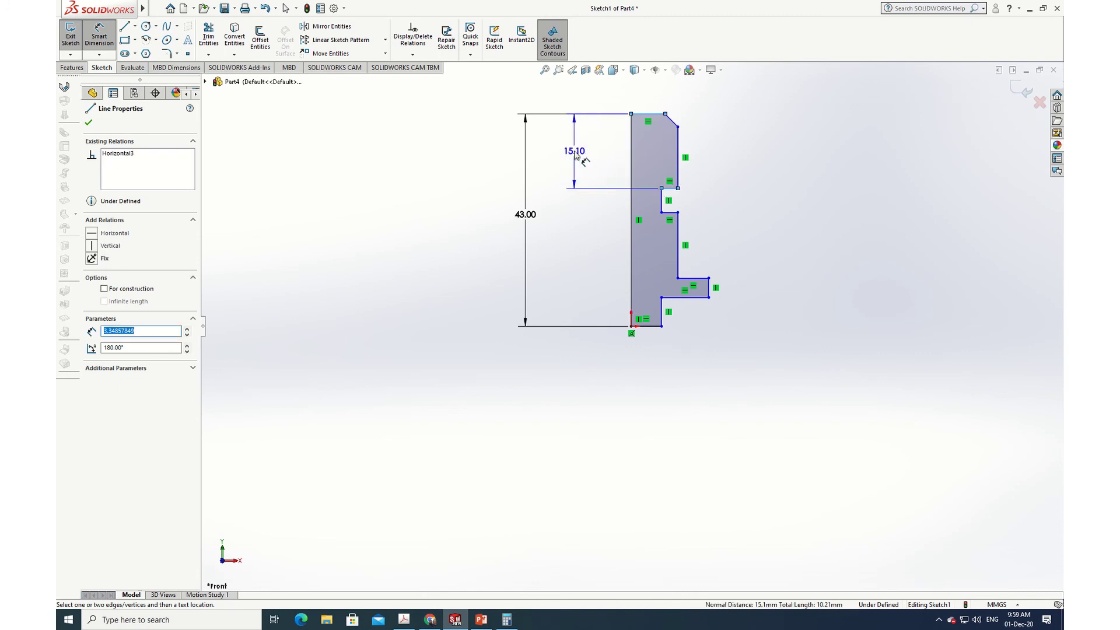
click(575, 153)
text(9517923mm)
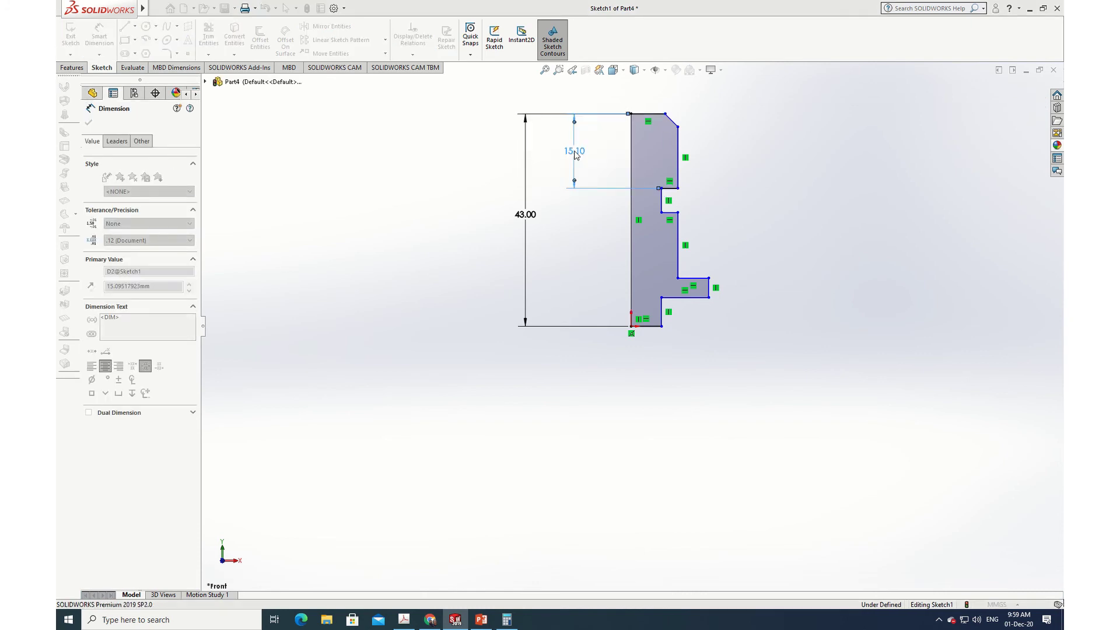
key(Return)
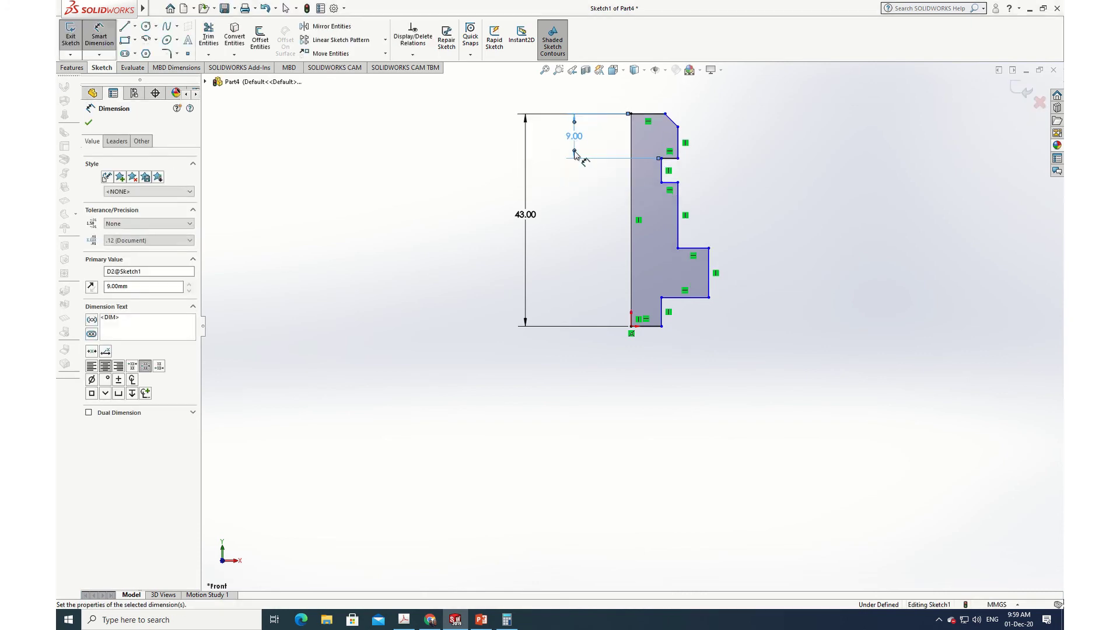
click(88, 122)
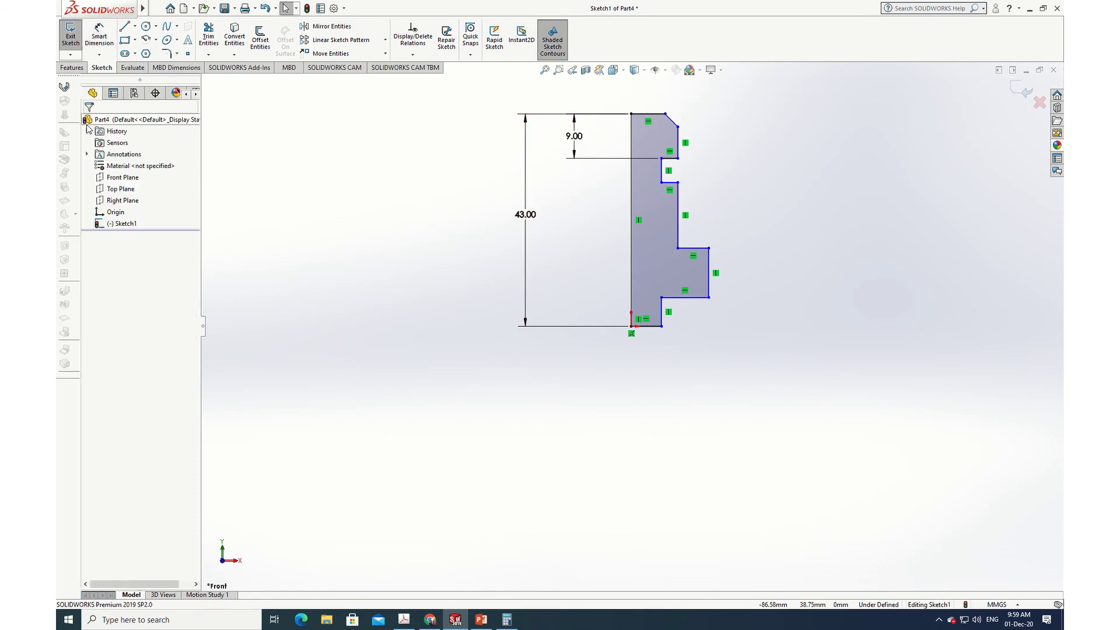
Consult the PDF drawing and dimension the distance from the groove's upper edge to the collar's upper edge as 25 mm
click(404, 621)
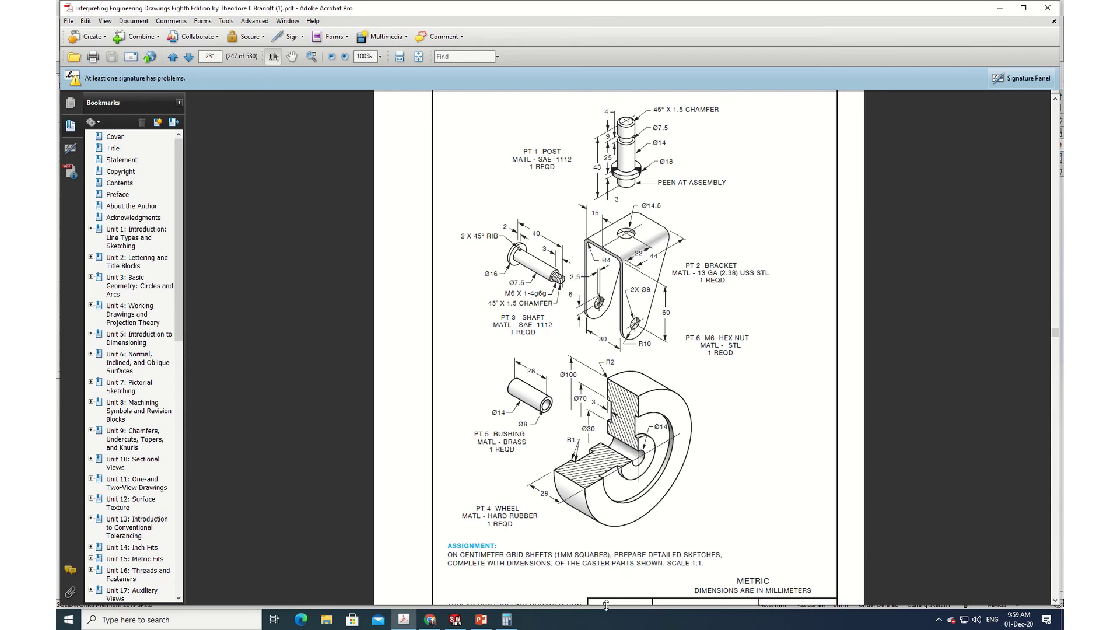
click(456, 619)
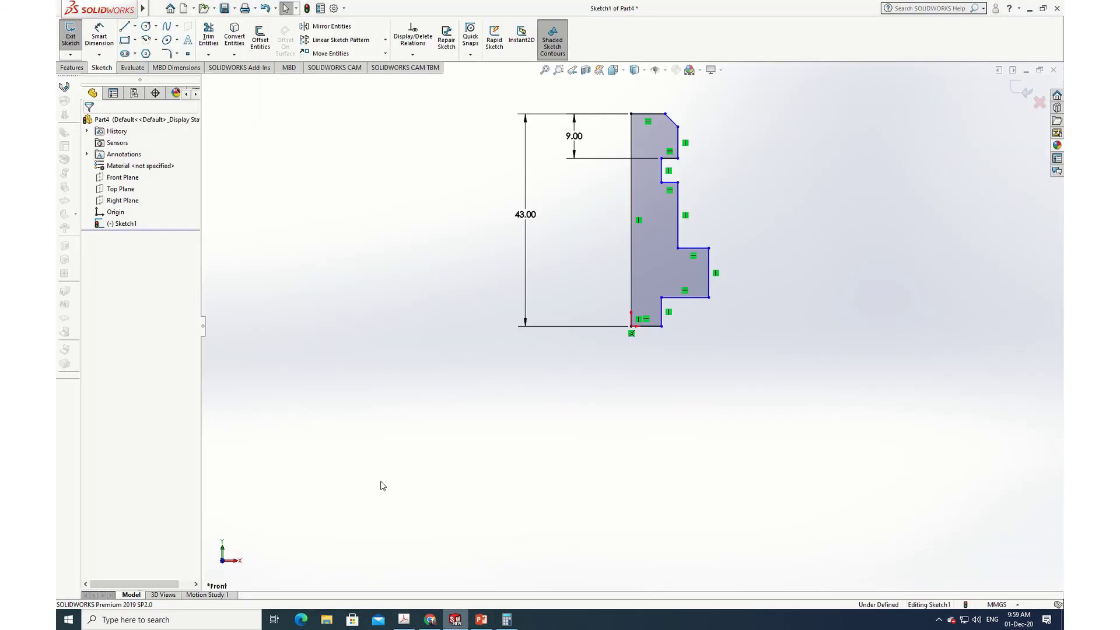
click(99, 36)
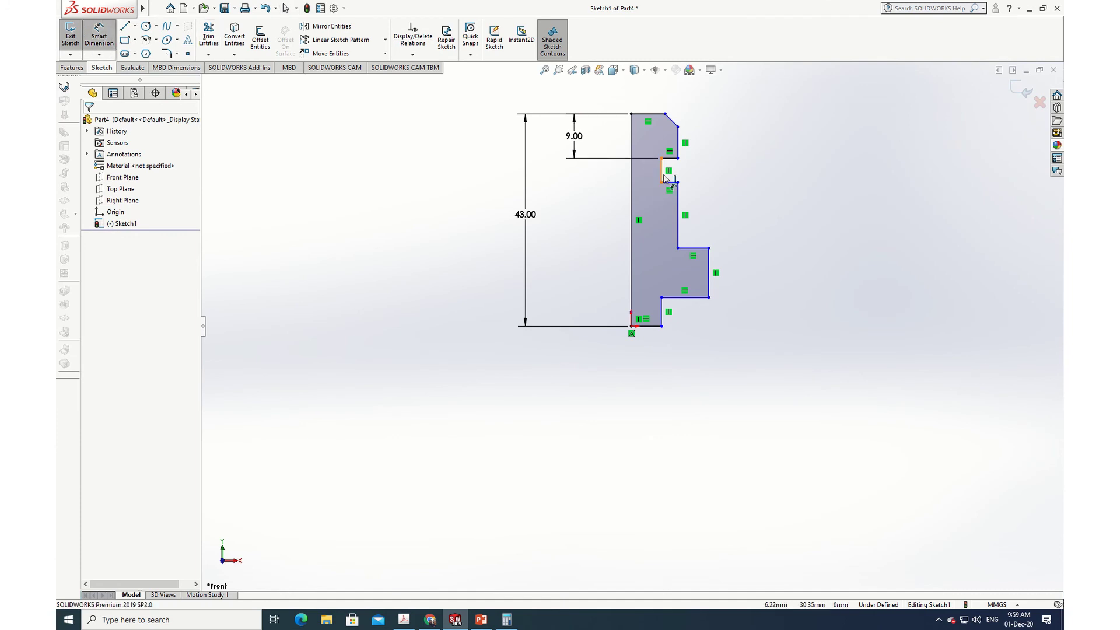
click(670, 160)
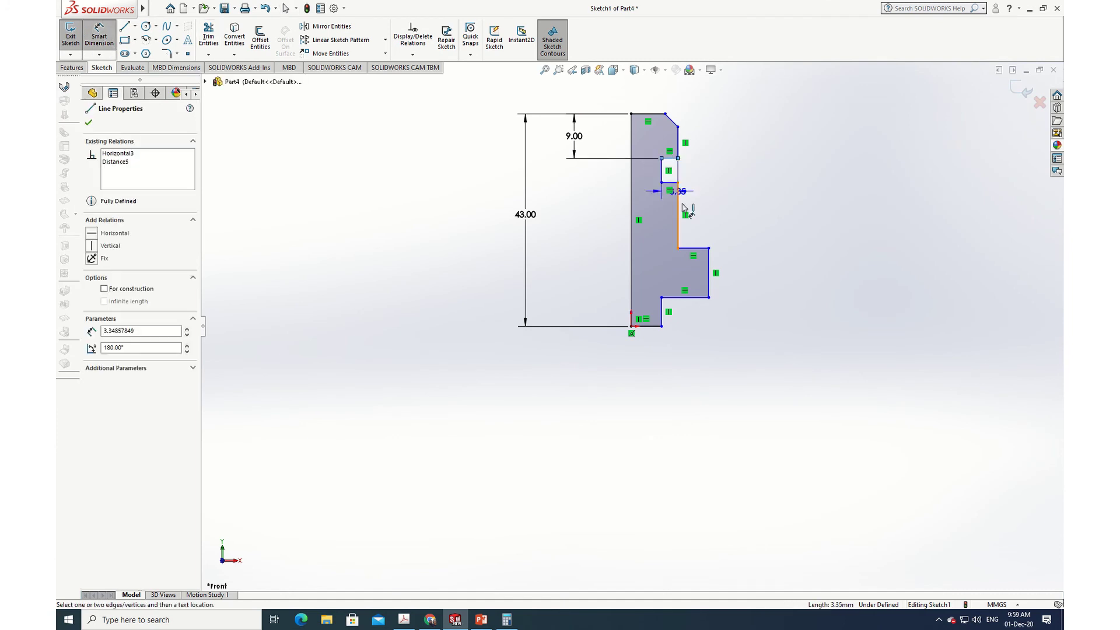
click(691, 248)
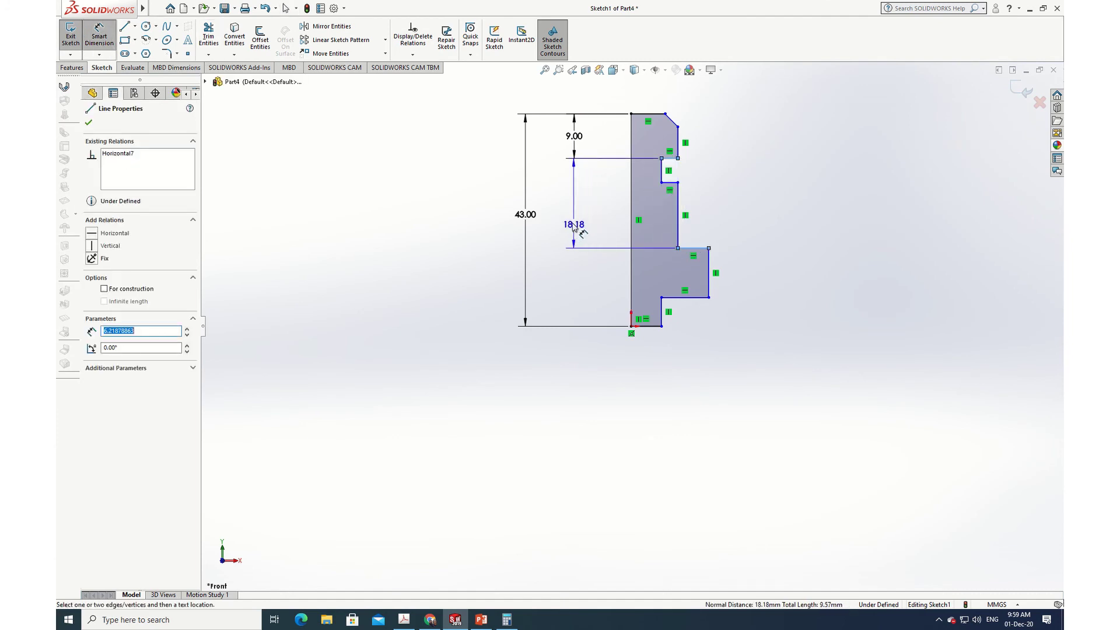
click(575, 215)
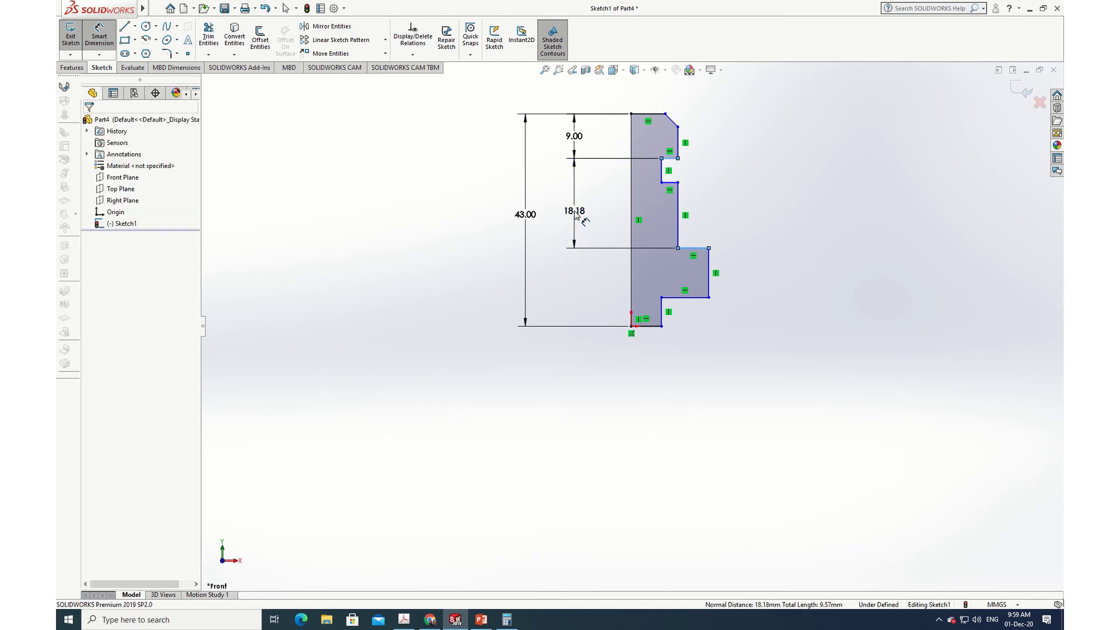
text(25)
key(Return)
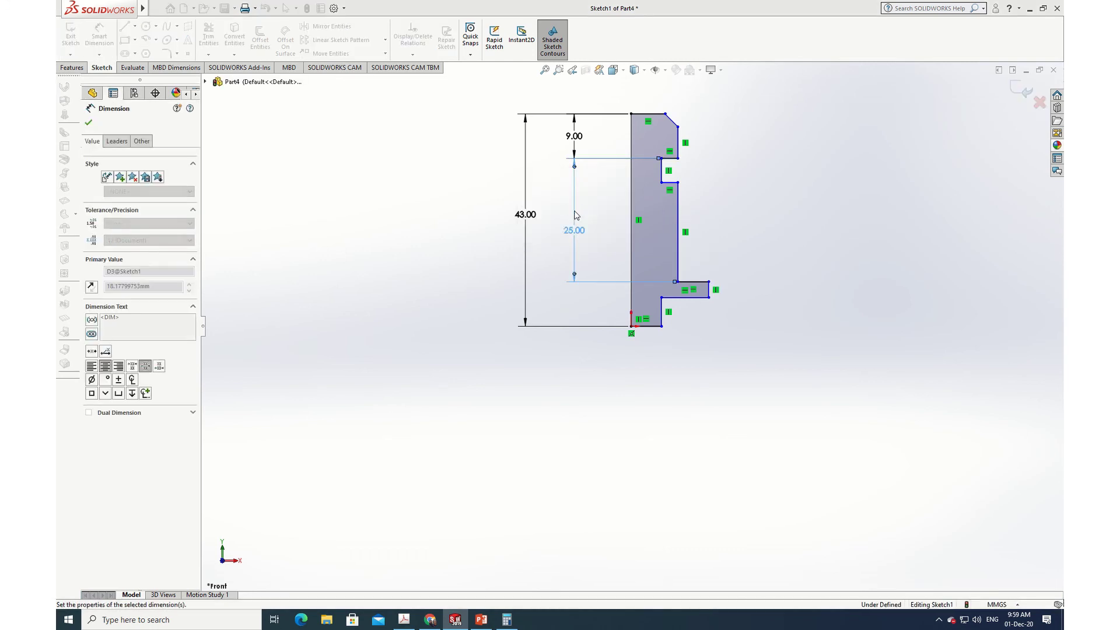
click(89, 122)
Look up the collar in the PDF drawing and dimension its thickness between the upper and lower edges as 3 mm
click(404, 619)
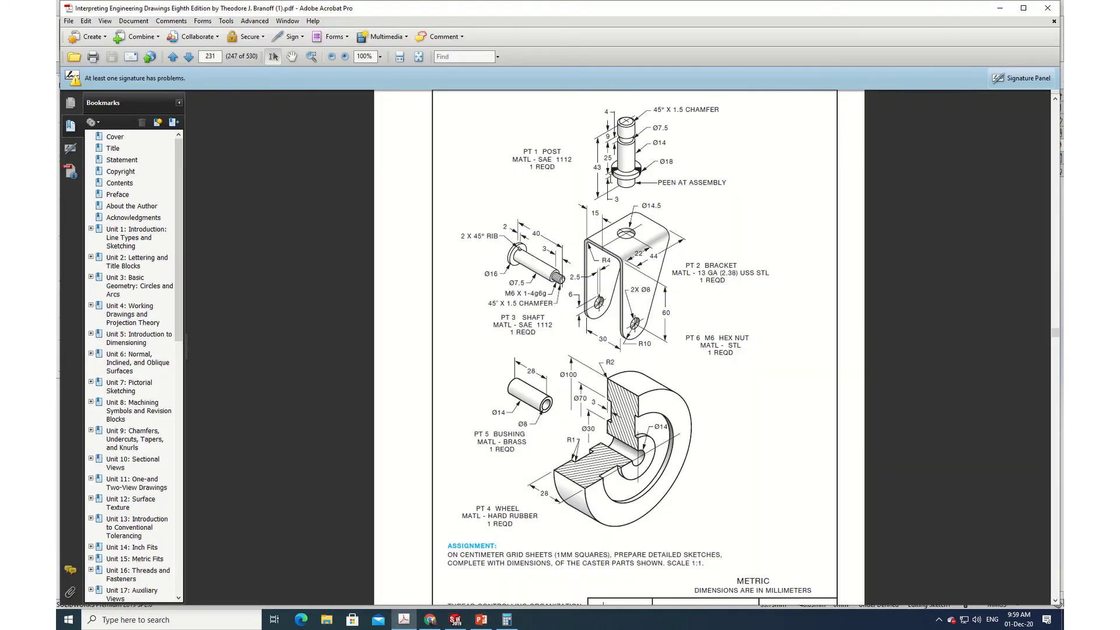
click(403, 619)
click(98, 36)
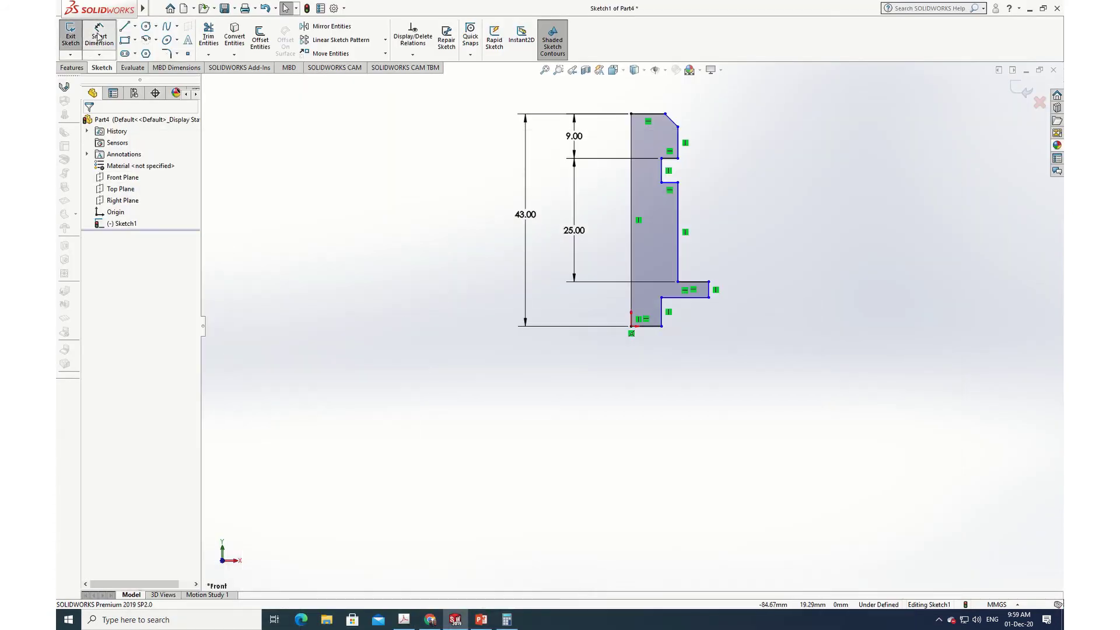
click(701, 286)
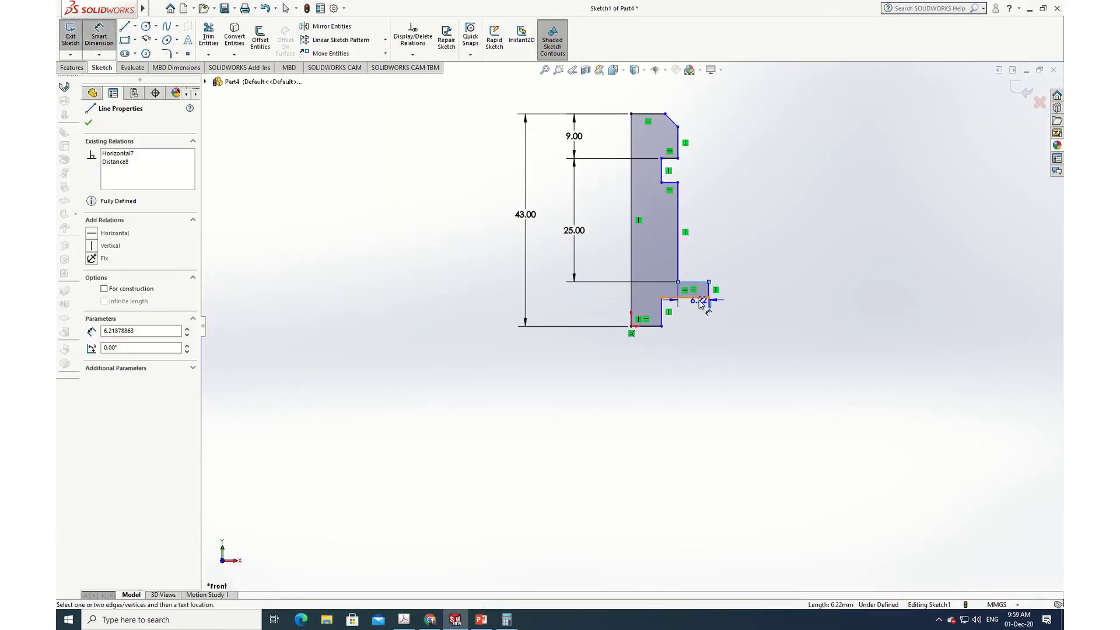
click(698, 298)
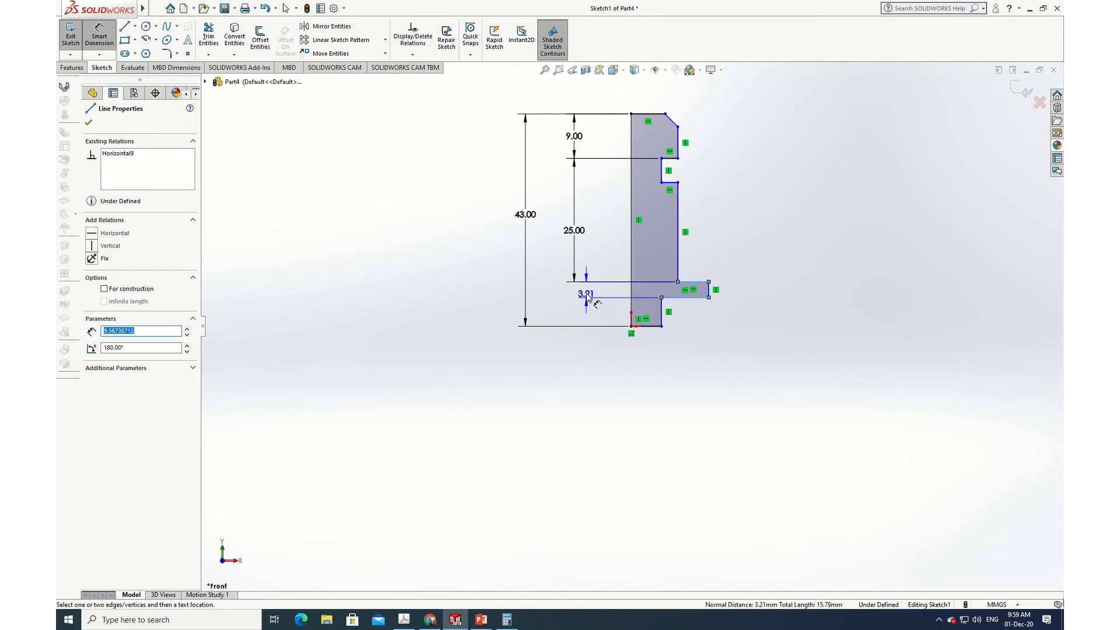
click(573, 326)
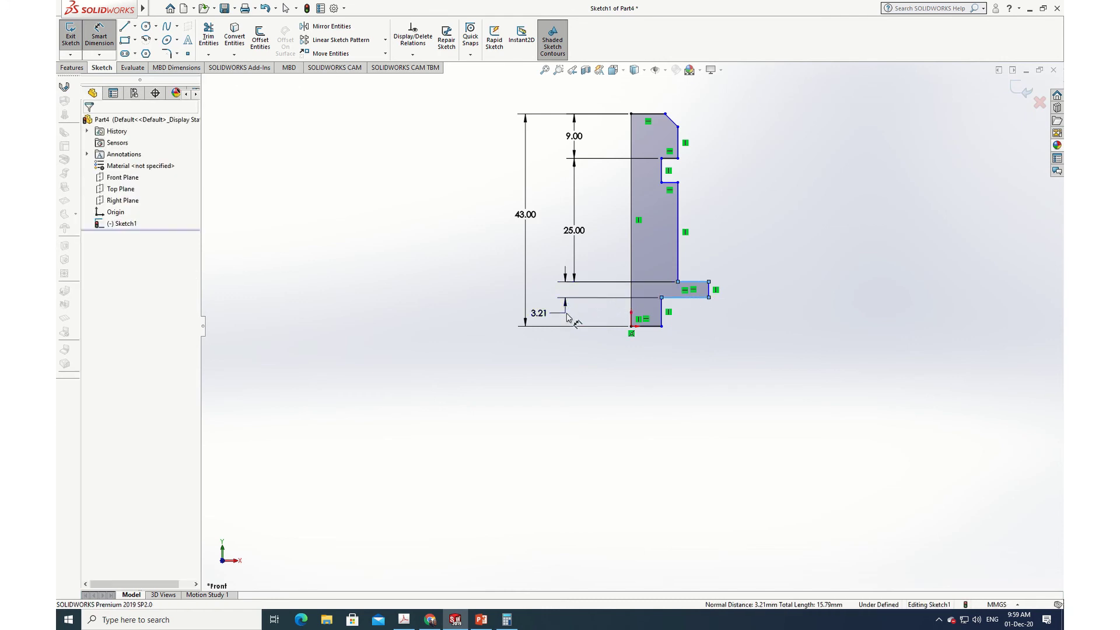
text(3)
key(Return)
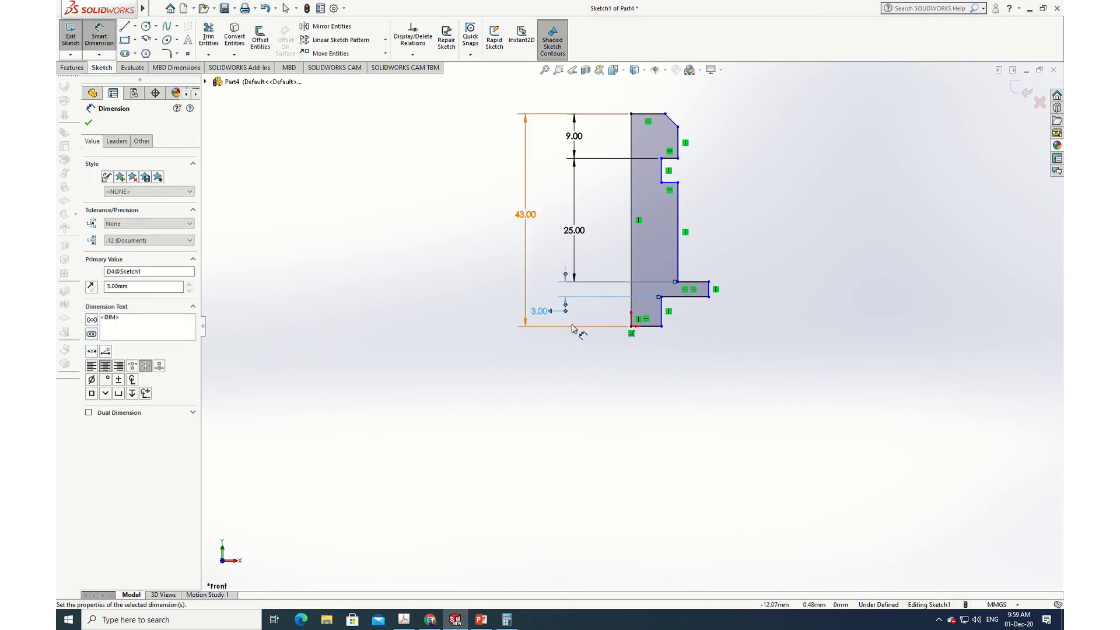
click(89, 123)
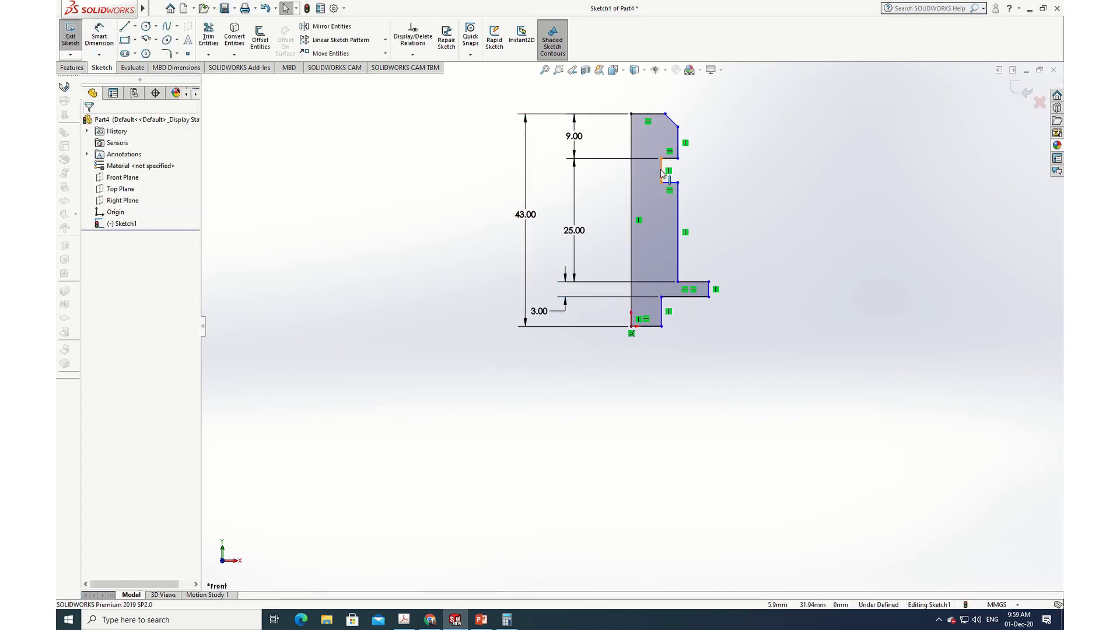
Check the groove in the PDF drawing and dimension its height between the upper and lower edges as 4 mm
click(414, 620)
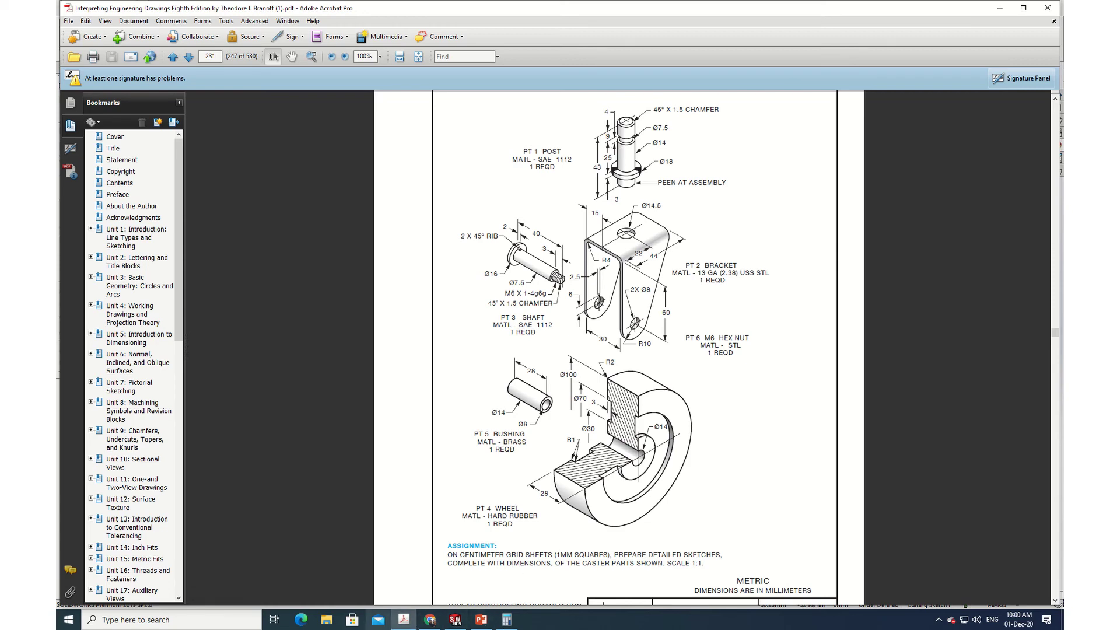
click(455, 619)
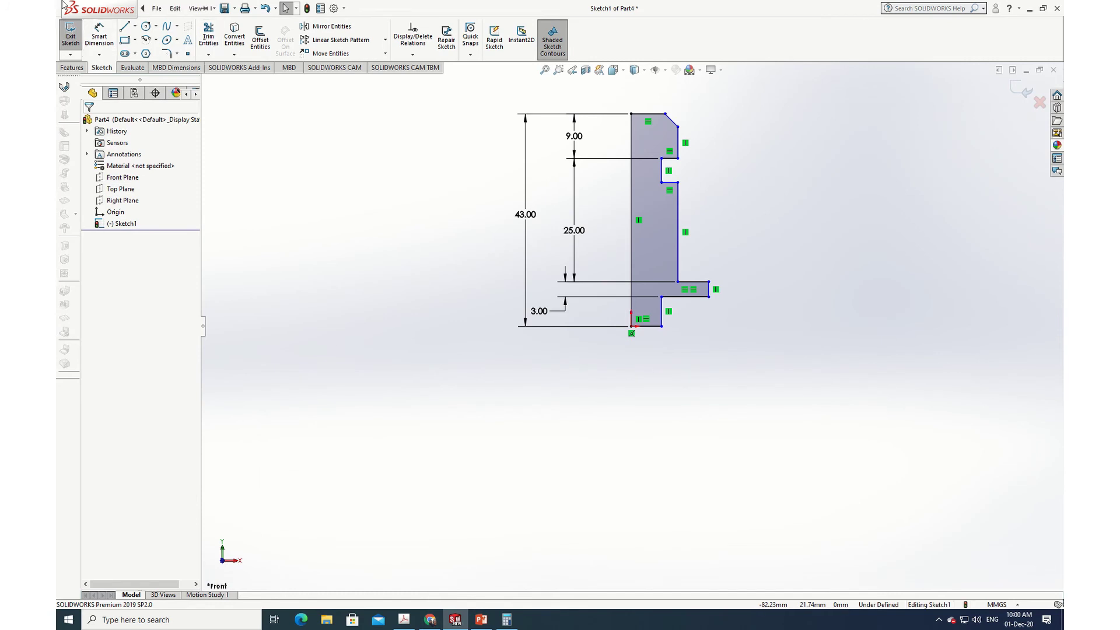
click(99, 36)
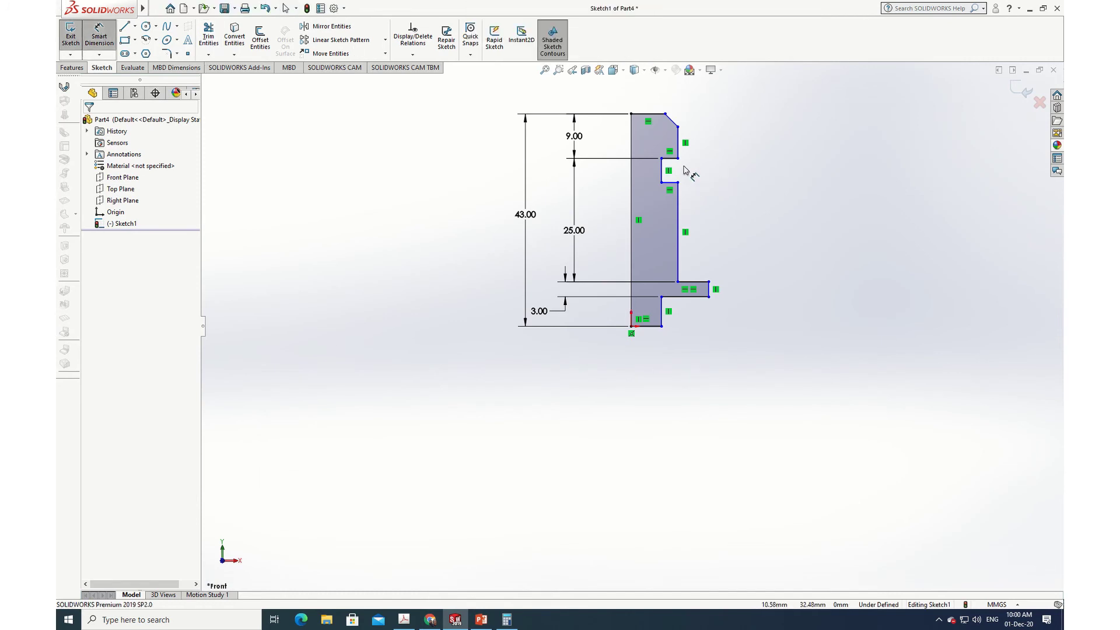
click(671, 183)
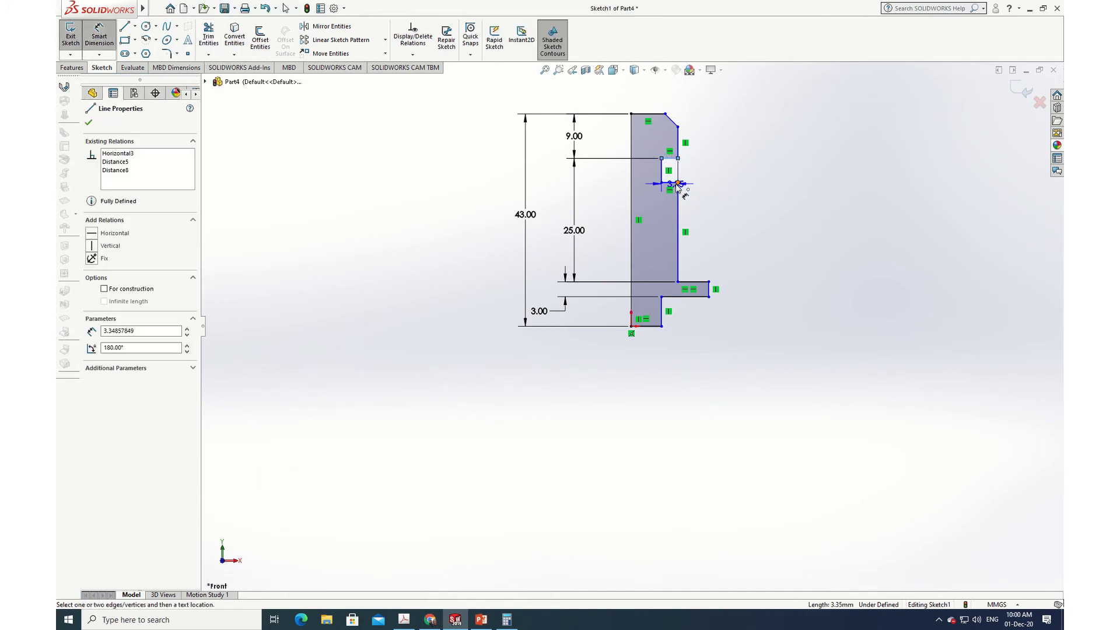
click(669, 159)
click(706, 173)
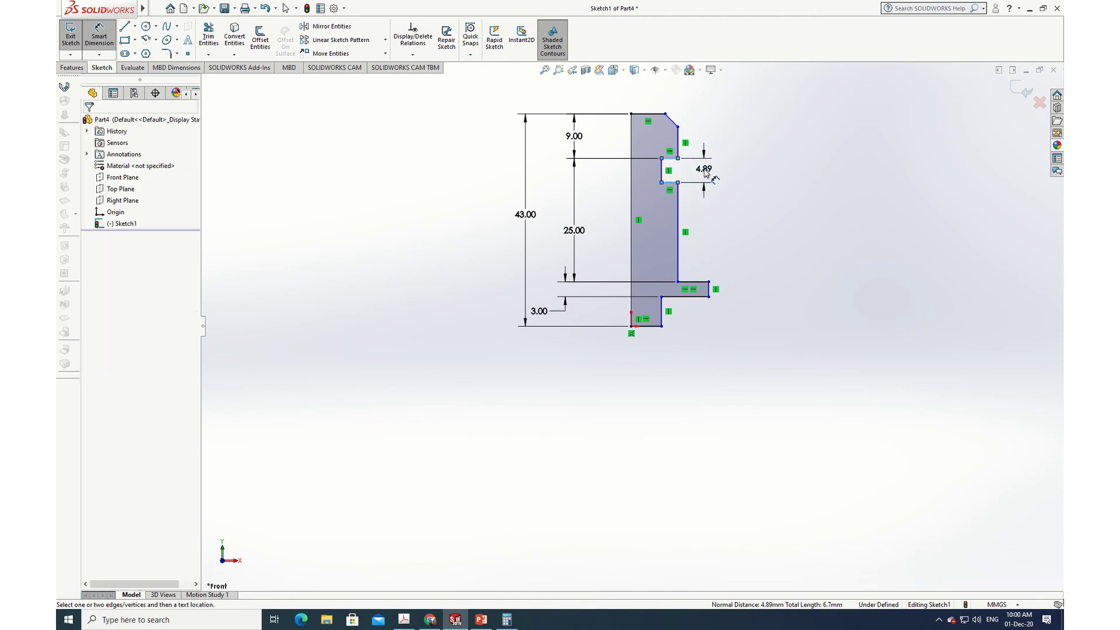
text(4)
key(Return)
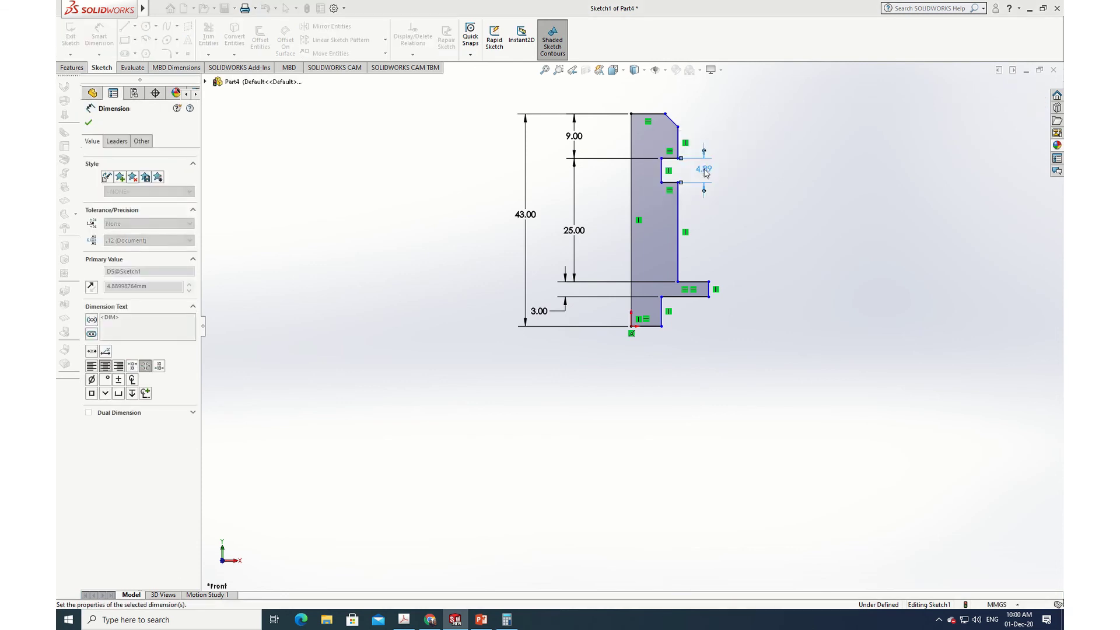
click(89, 123)
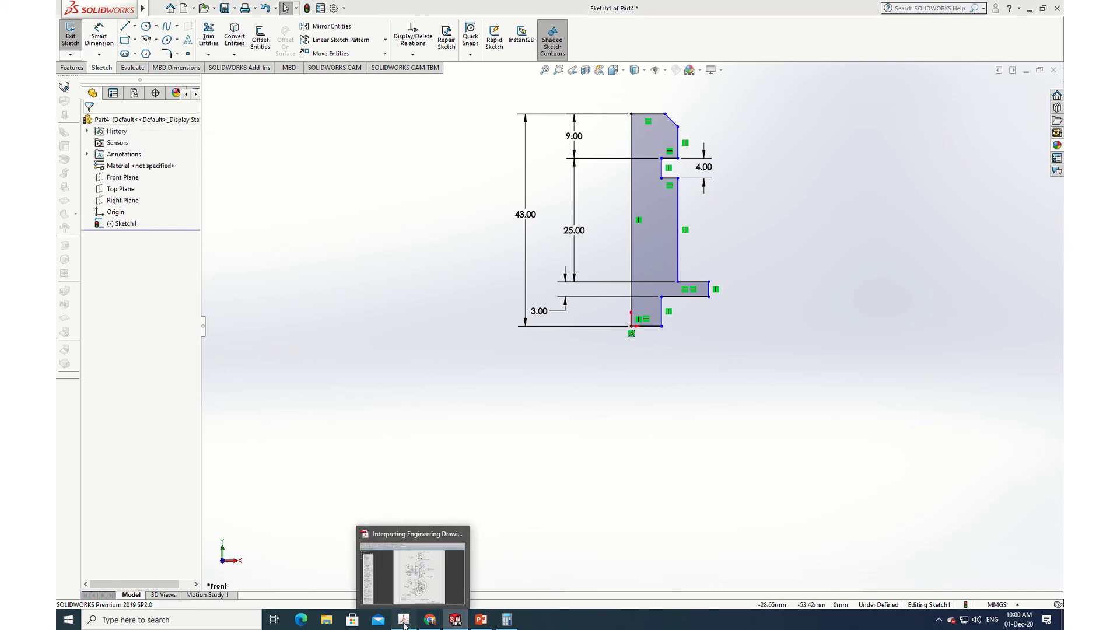
Look up the collar diameter in the PDF drawing and dimension the collar's outer edge 9 mm from the vertical axis line
click(424, 600)
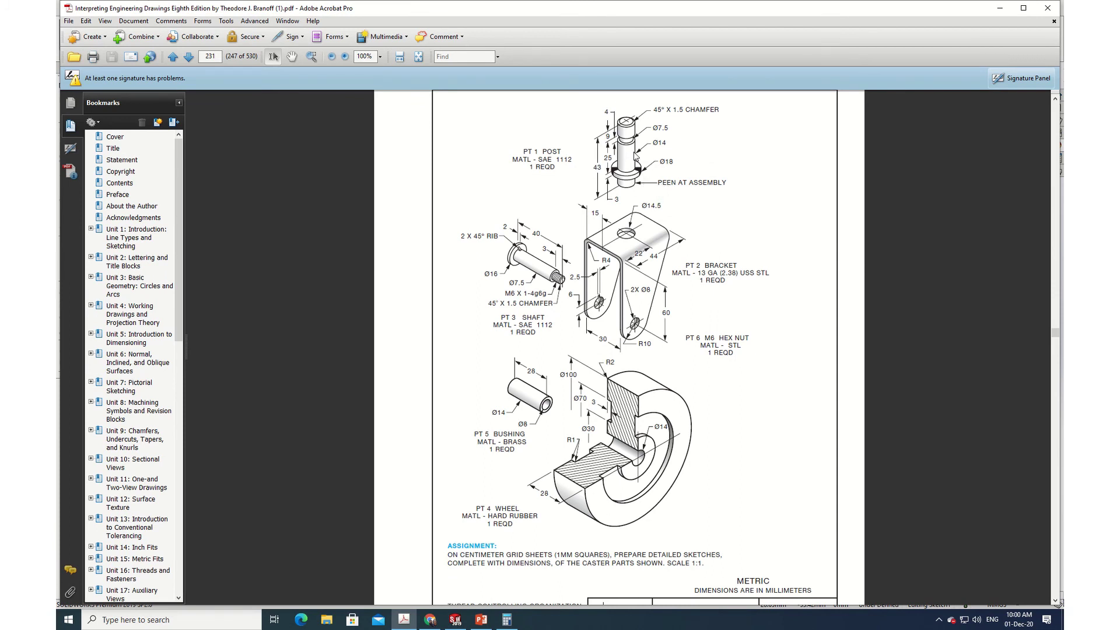
click(406, 622)
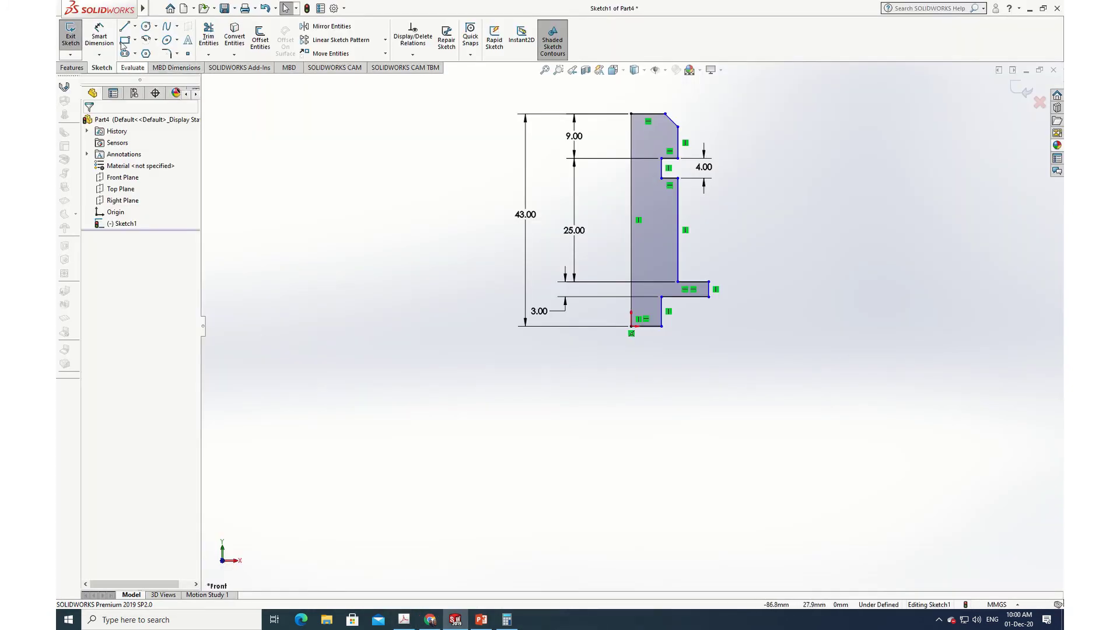
click(100, 32)
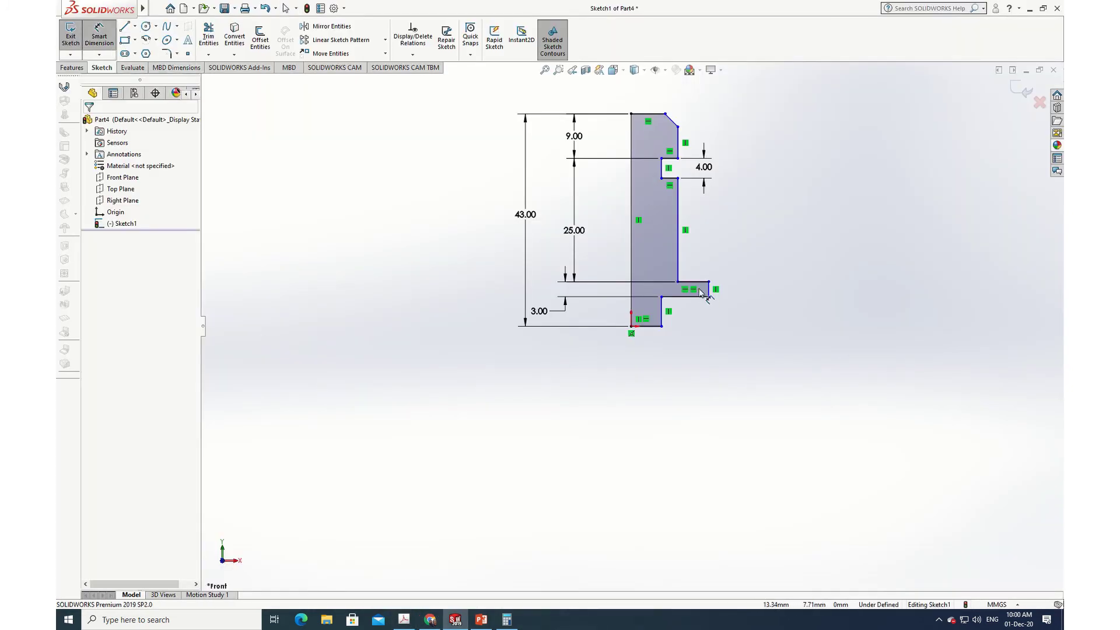
click(661, 294)
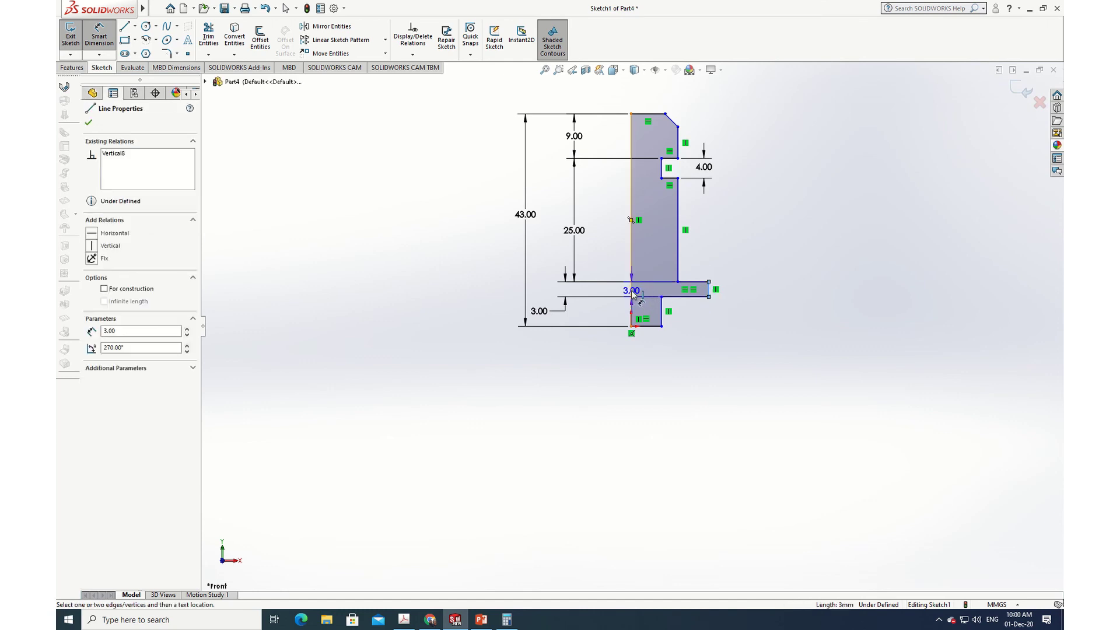
click(709, 297)
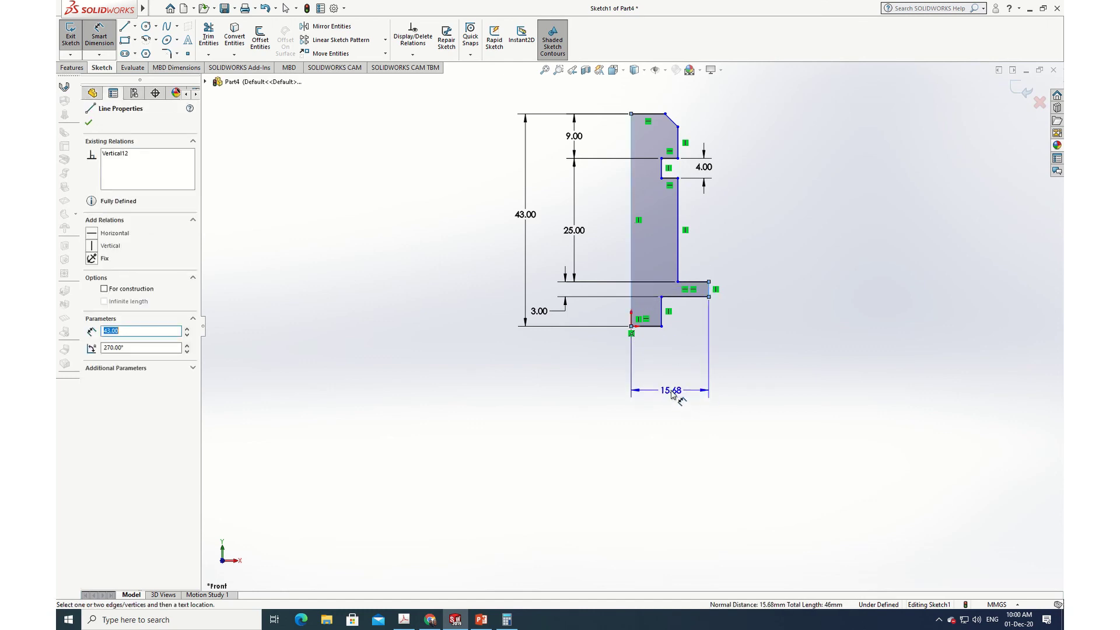
click(667, 411)
text(9)
key(Return)
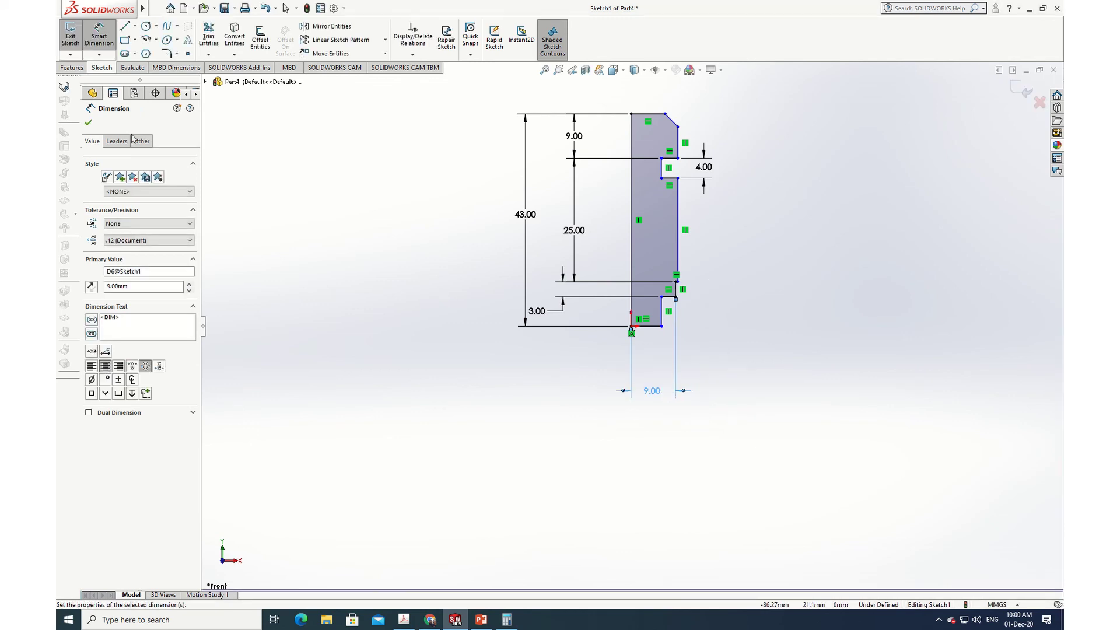
click(88, 122)
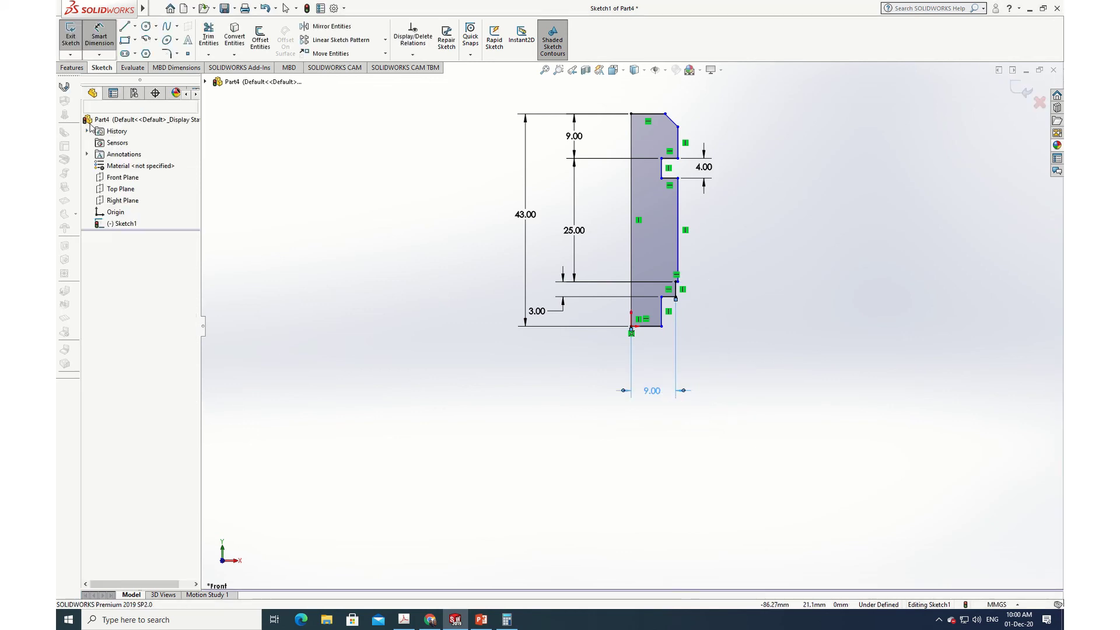
Dimension the distance from the vertical axis line to the shank's outer edge between groove and collar as 7 mm
click(99, 32)
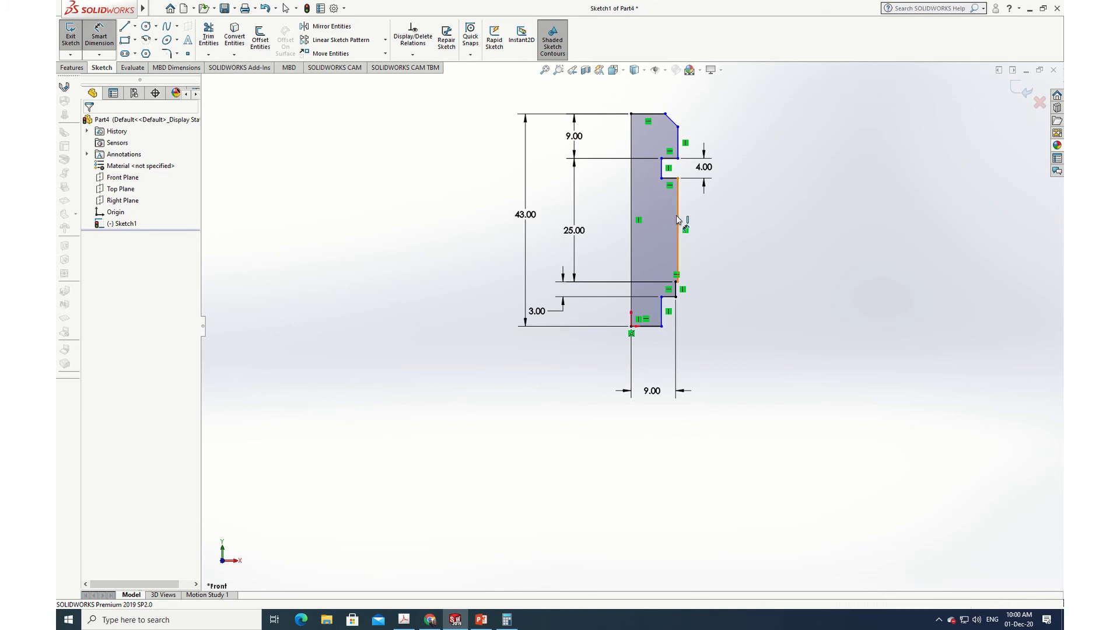
click(676, 217)
click(630, 225)
click(721, 231)
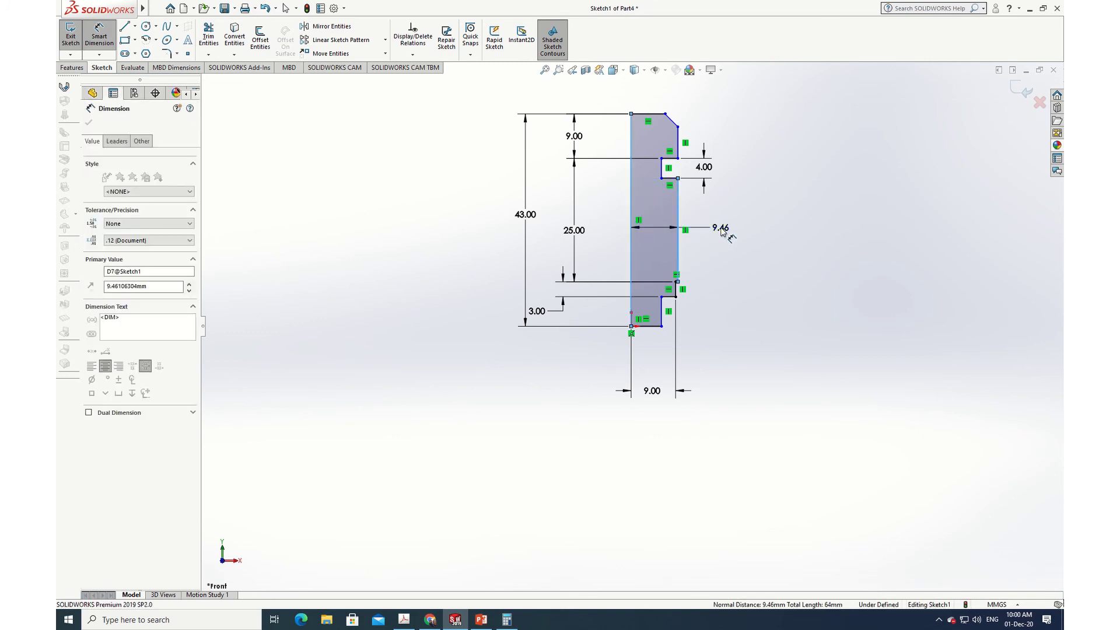
text(7)
key(Return)
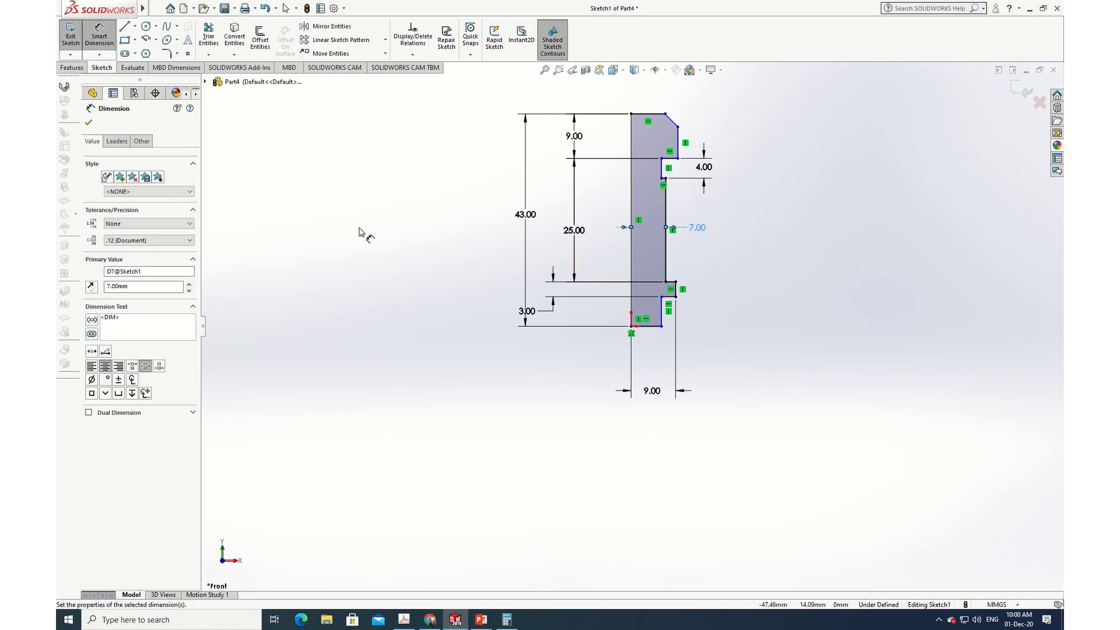
click(89, 123)
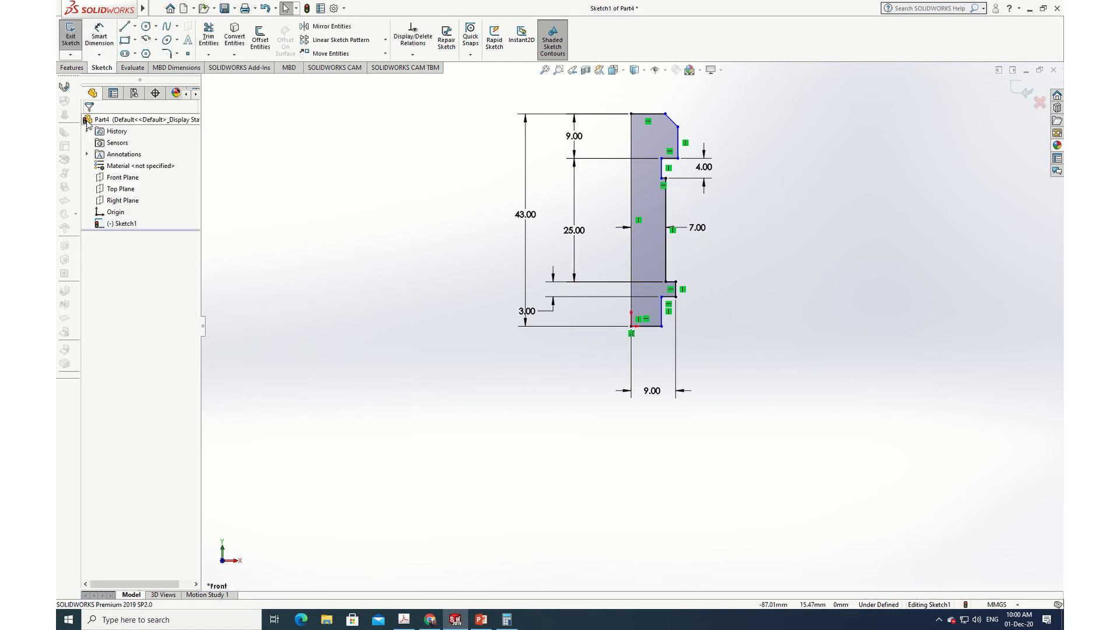
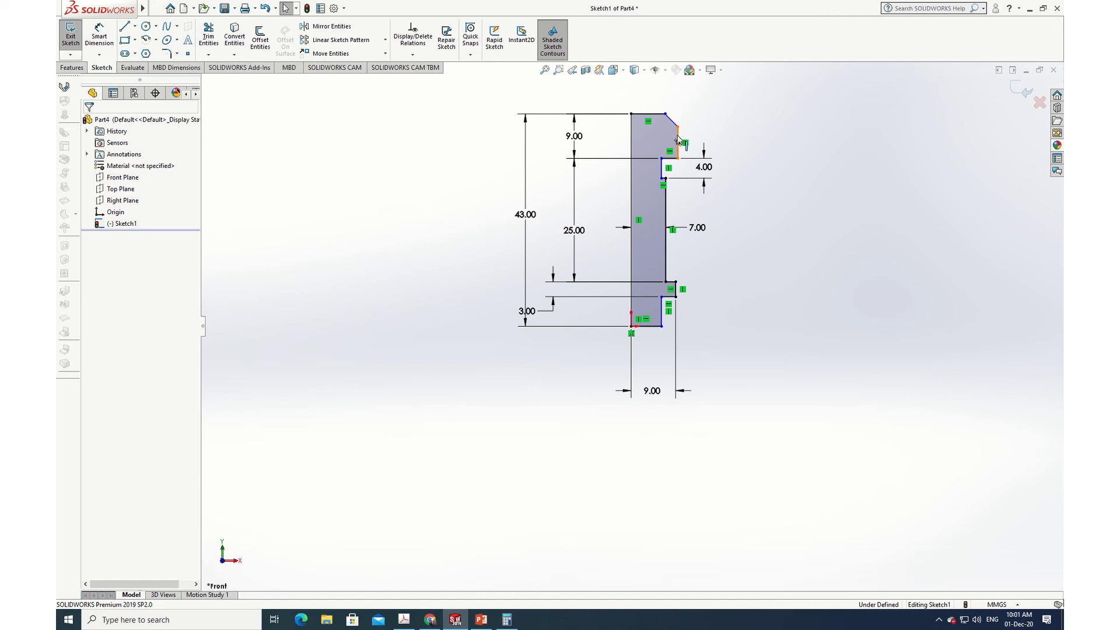
Make the three outer vertical edges of the shank collinear and move the chamfer line's upper endpoint inward to slope it again
click(677, 140)
ctrl+click(664, 267)
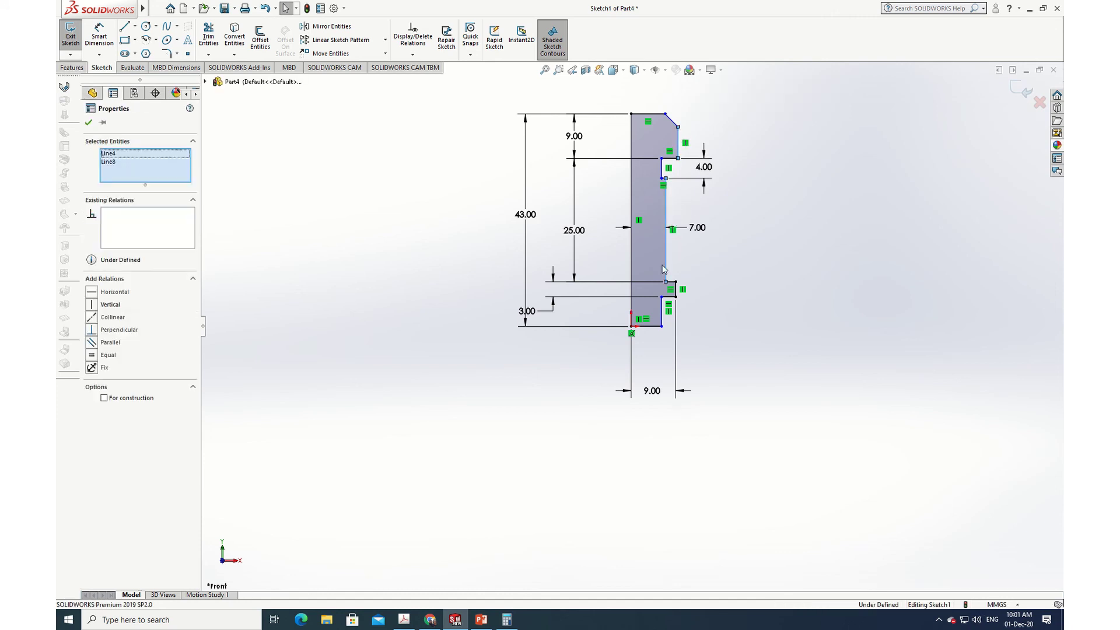
ctrl+click(661, 312)
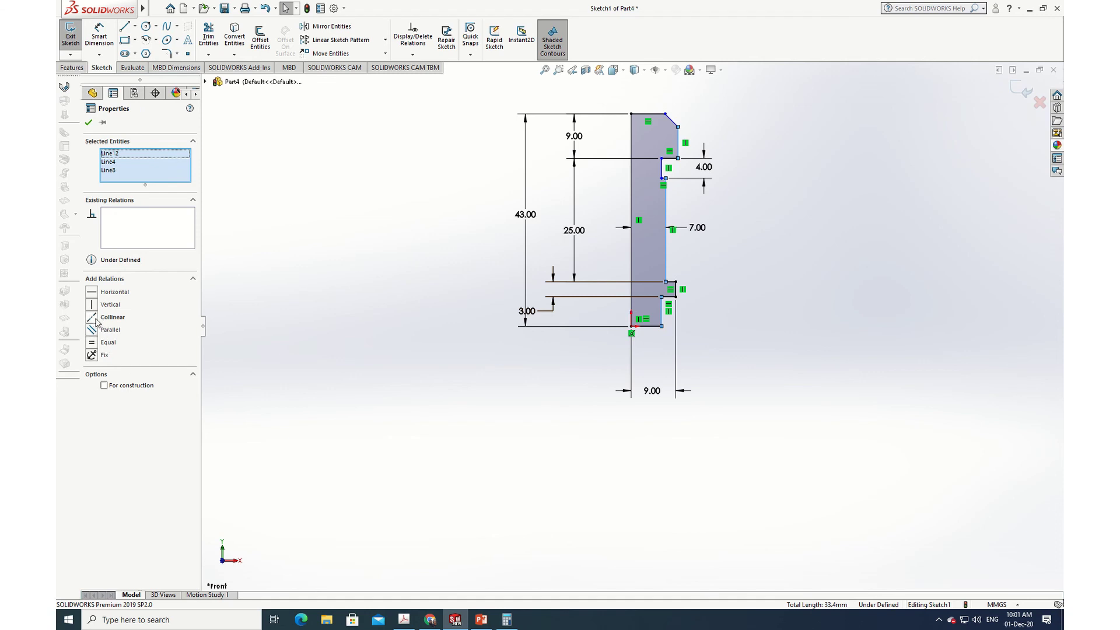
click(99, 317)
click(88, 122)
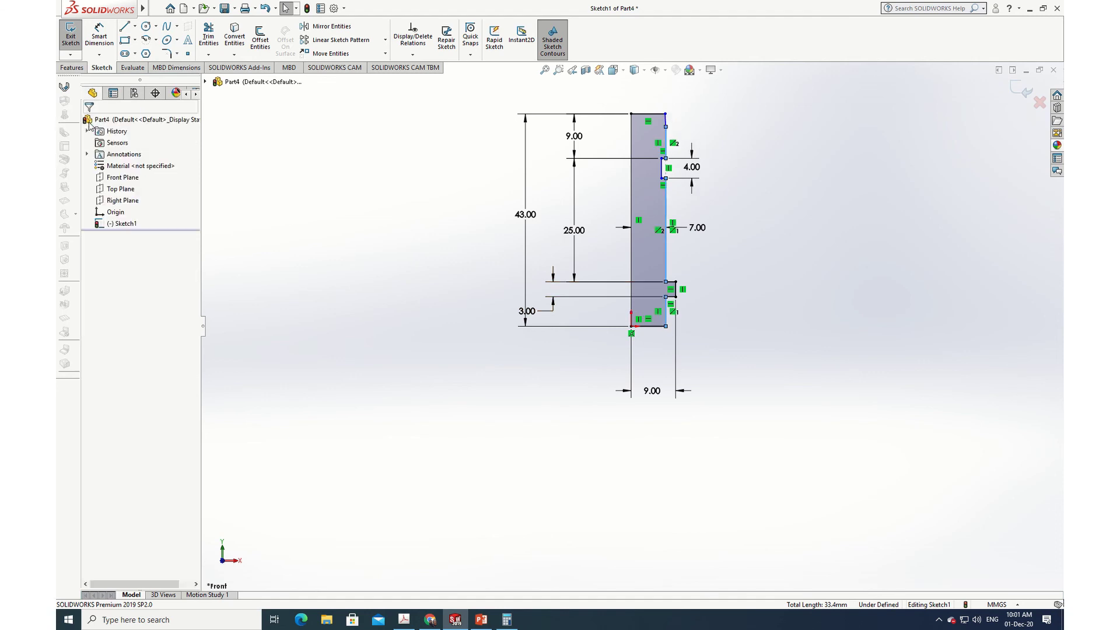
drag(666, 114, 654, 118)
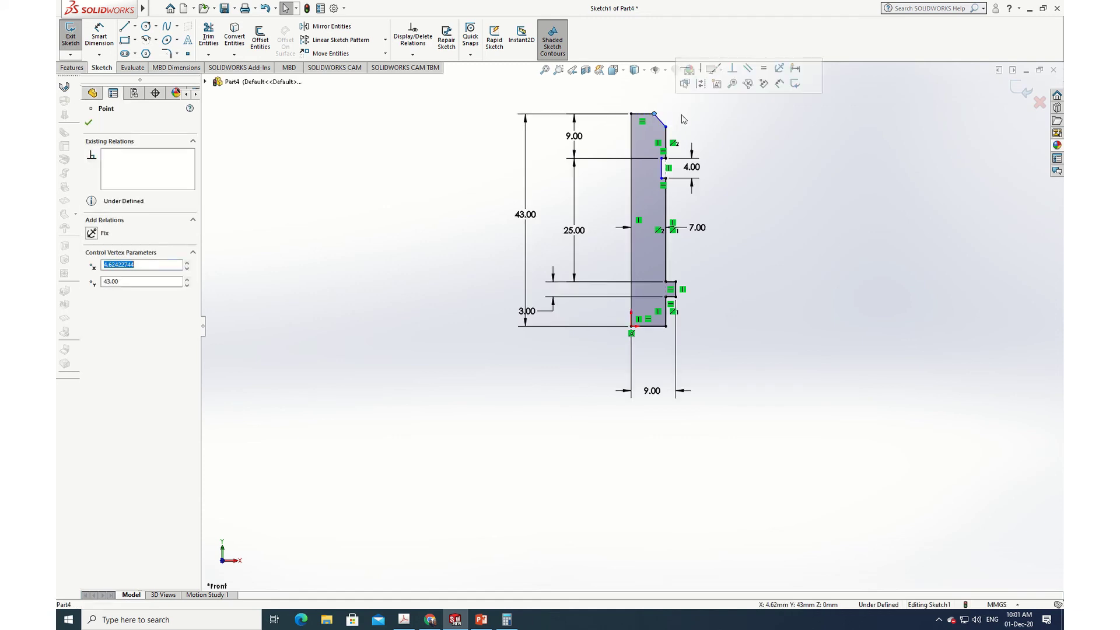
click(780, 245)
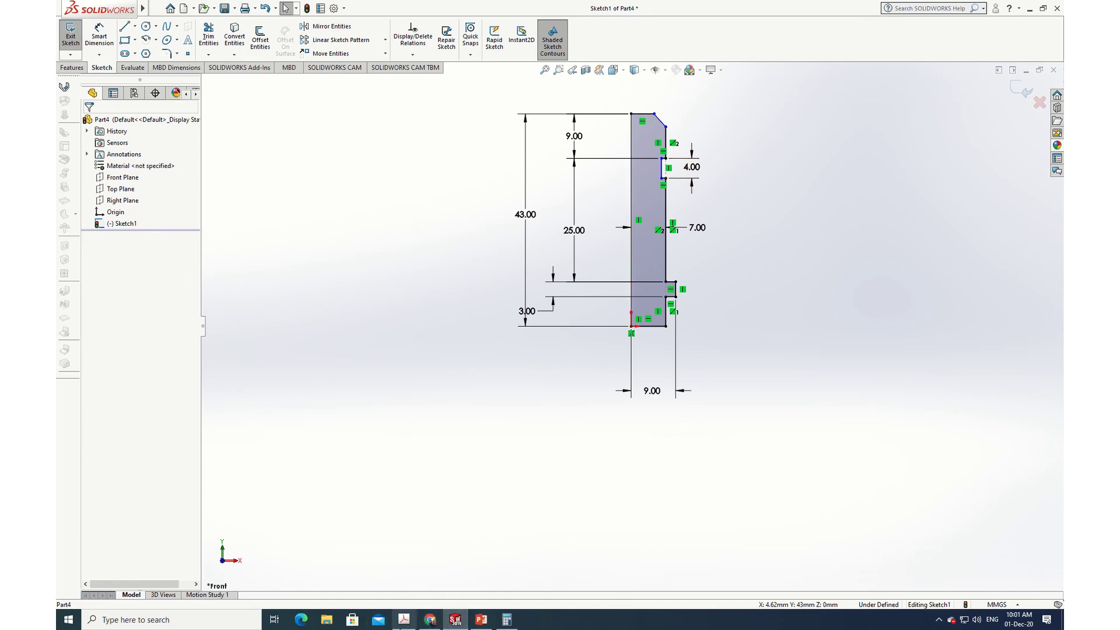
Check the post's chamfer callout in the PDF drawing and start Smart Dimension at the sketch's chamfered corner
click(403, 623)
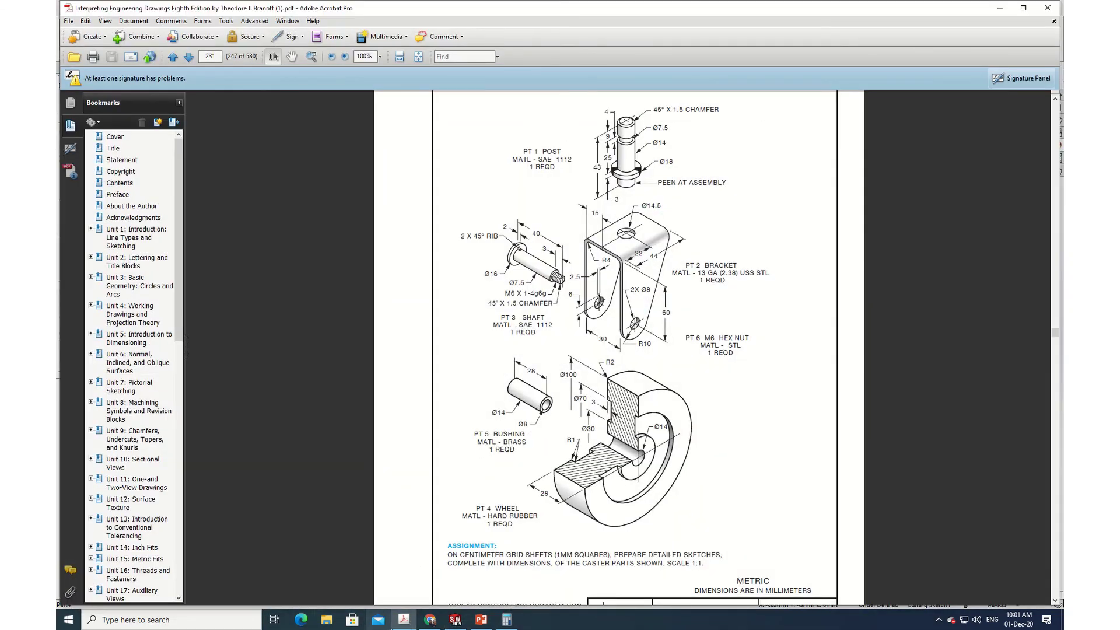
click(404, 621)
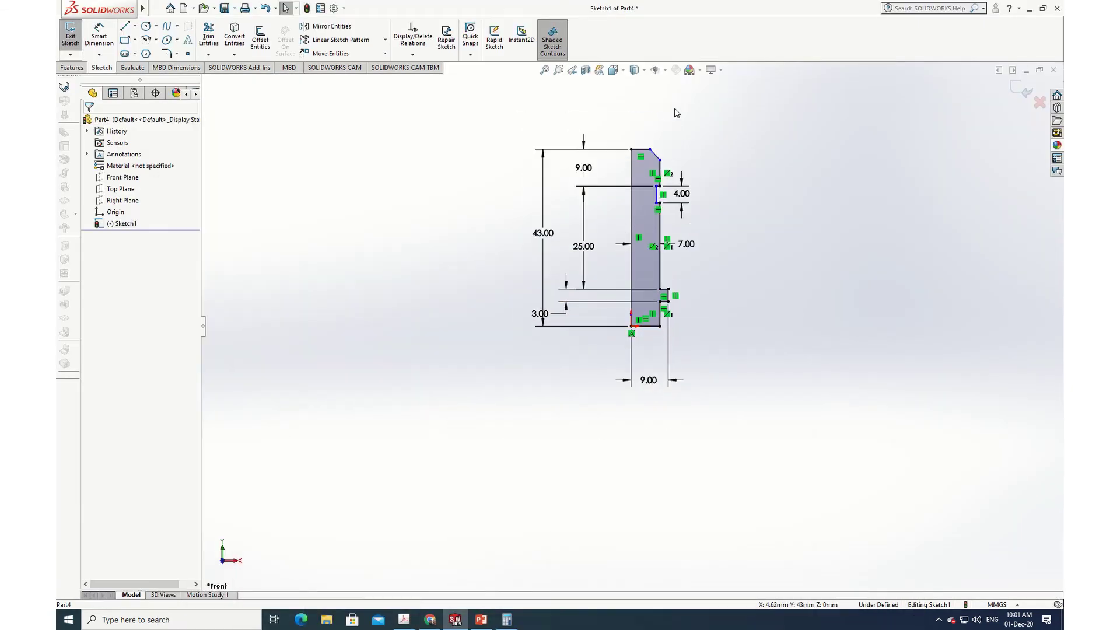
scroll(668, 128, down, 4)
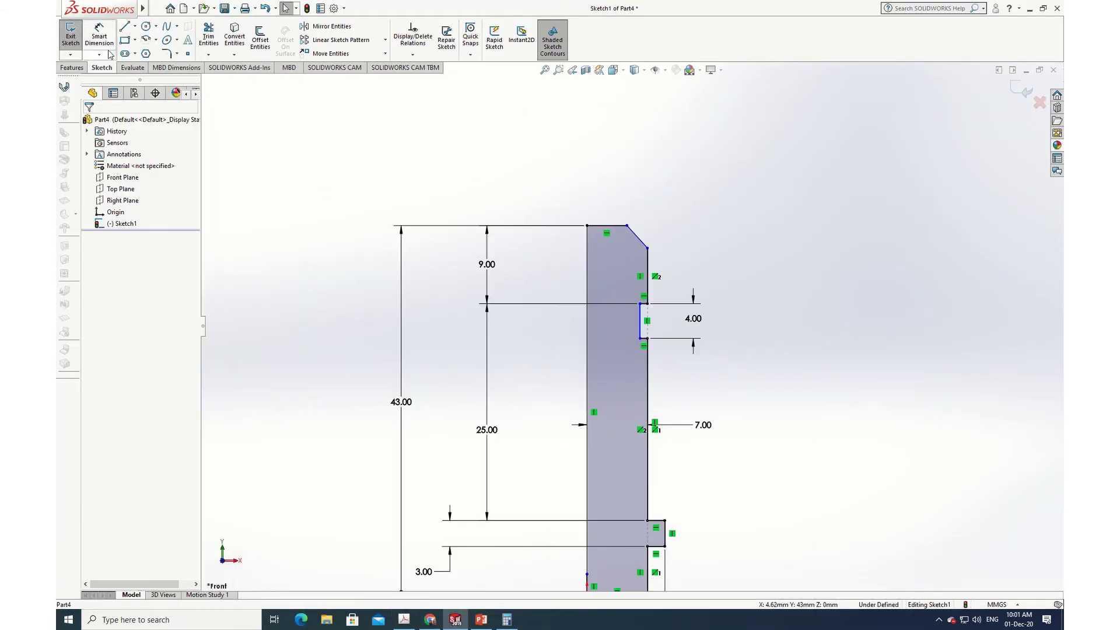
click(107, 31)
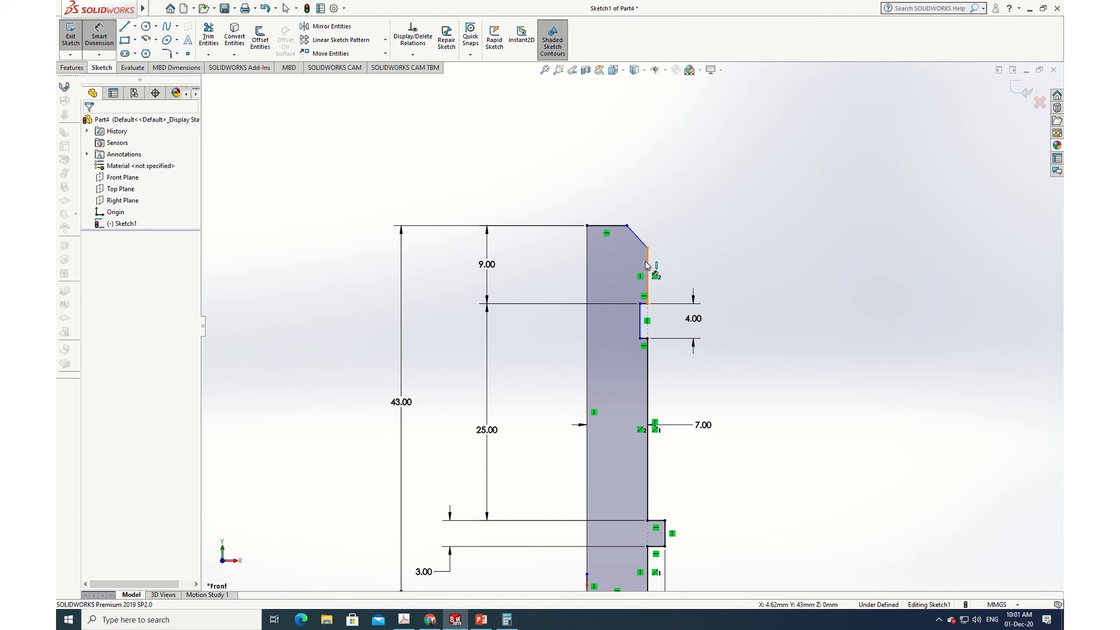
click(647, 266)
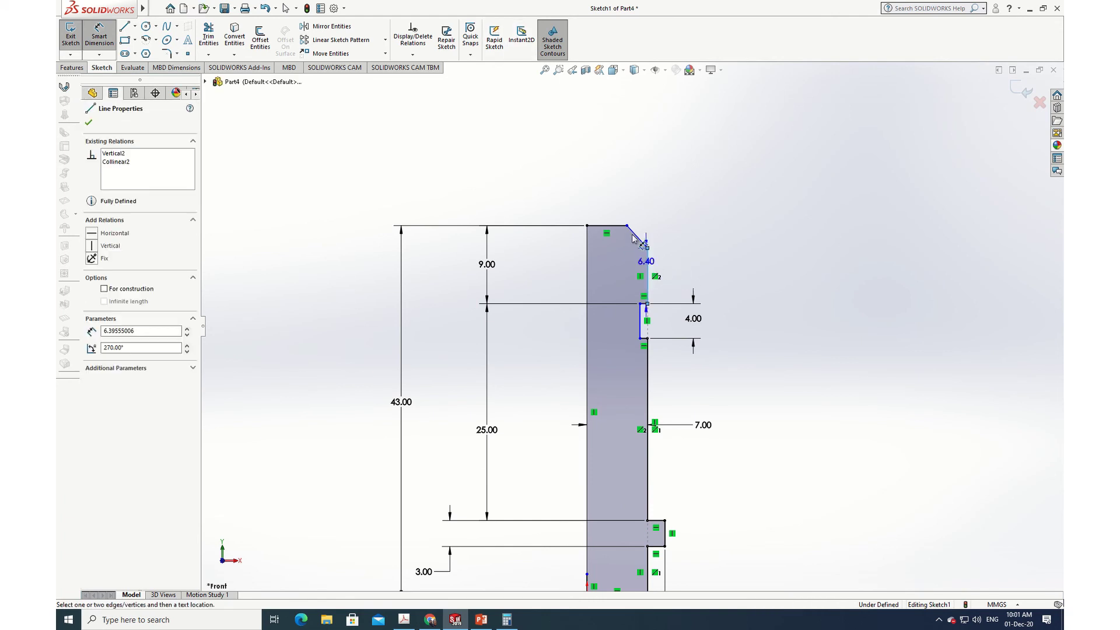
click(604, 225)
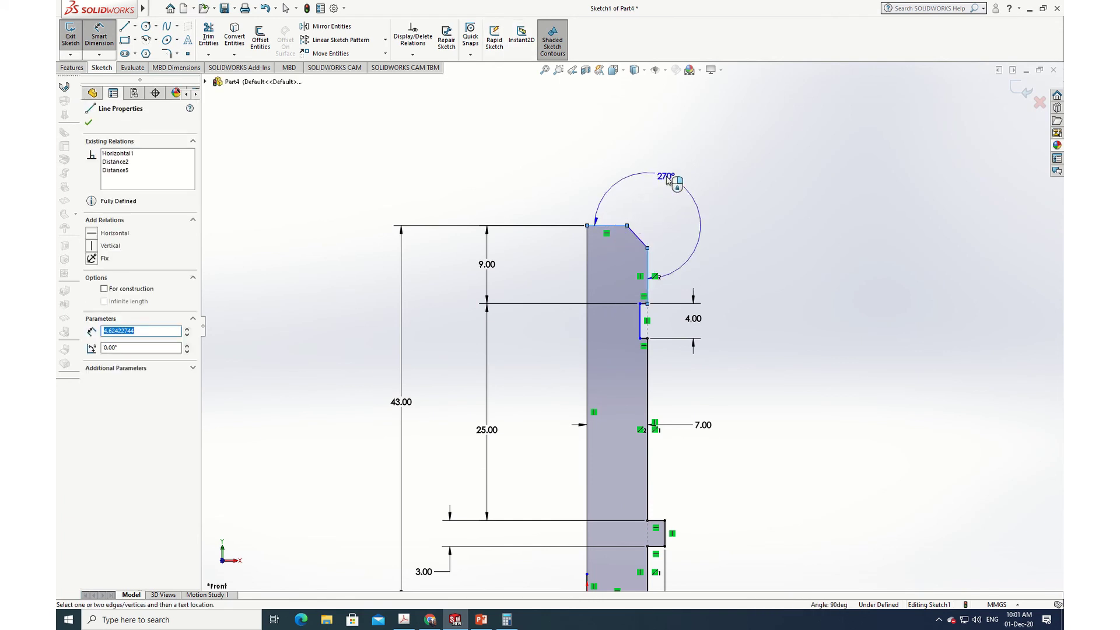
key(Escape)
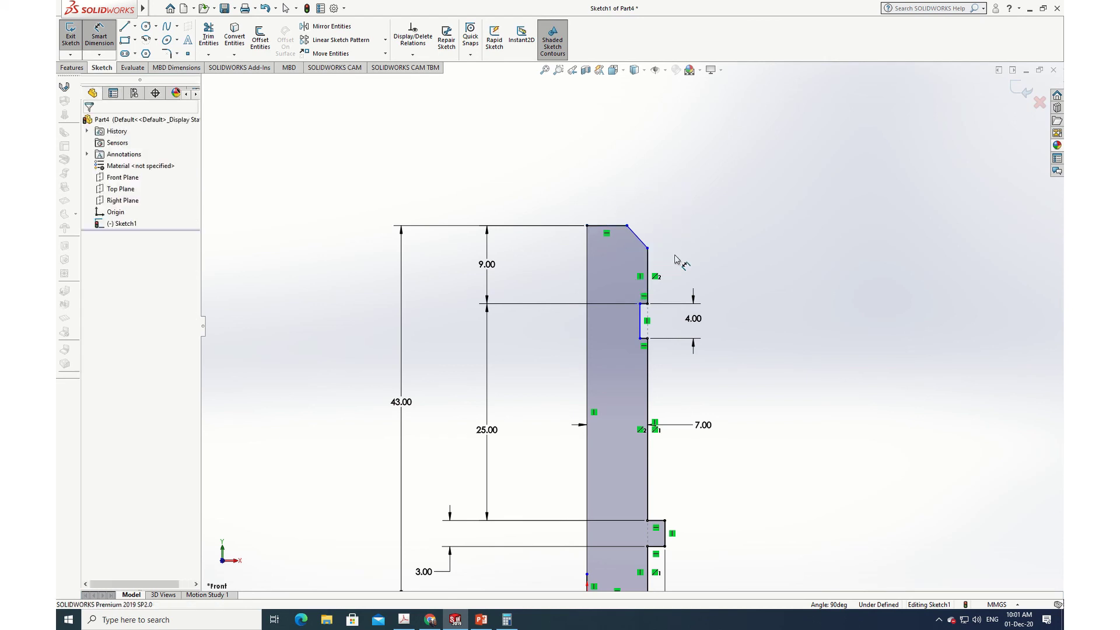
Dimension the horizontal distance between the chamfer line's two endpoints as 1.125 mm
click(648, 248)
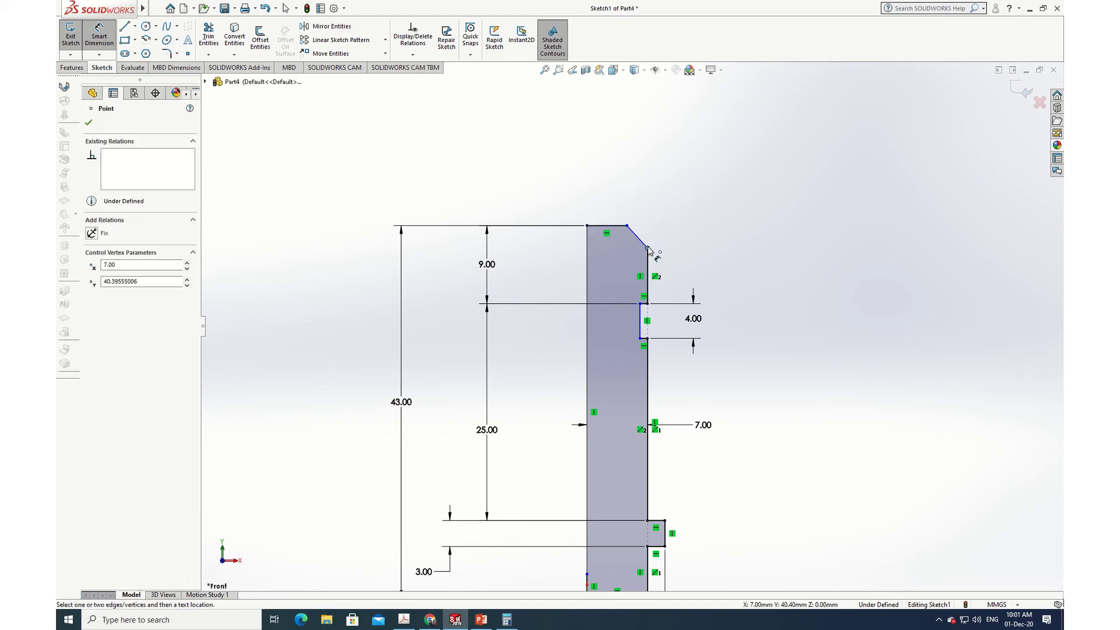
click(627, 225)
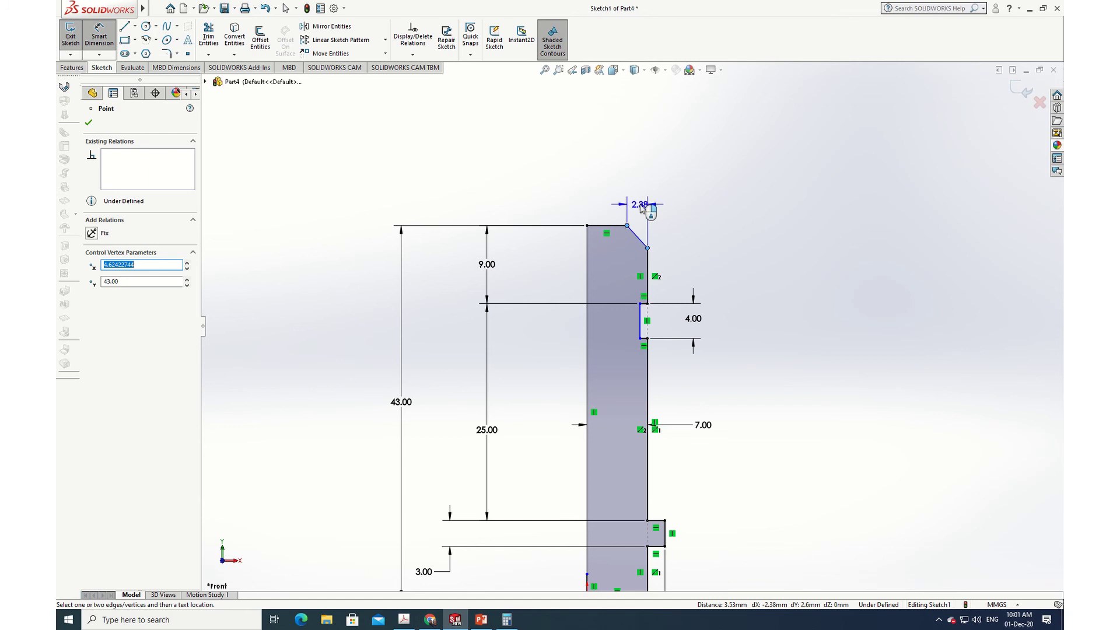
click(642, 196)
text(1.125)
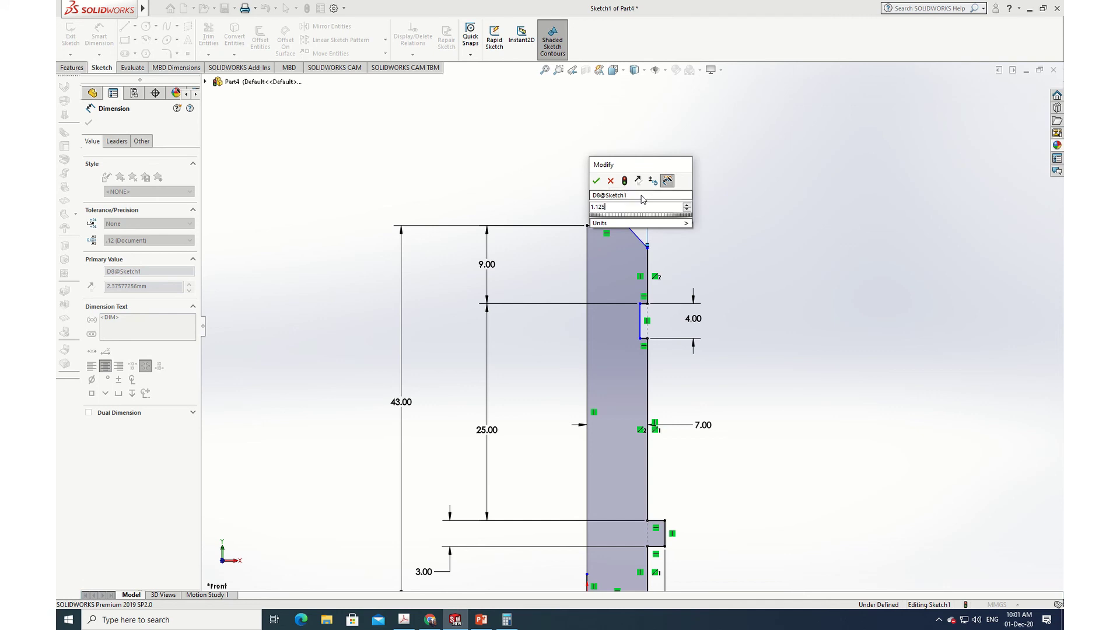
key(Return)
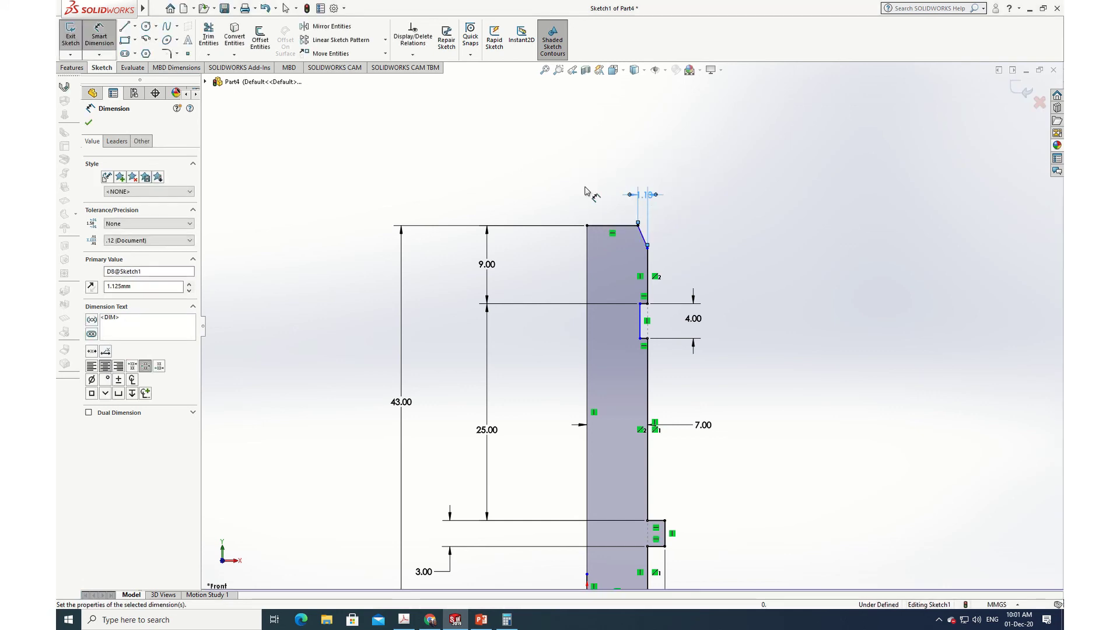
click(89, 124)
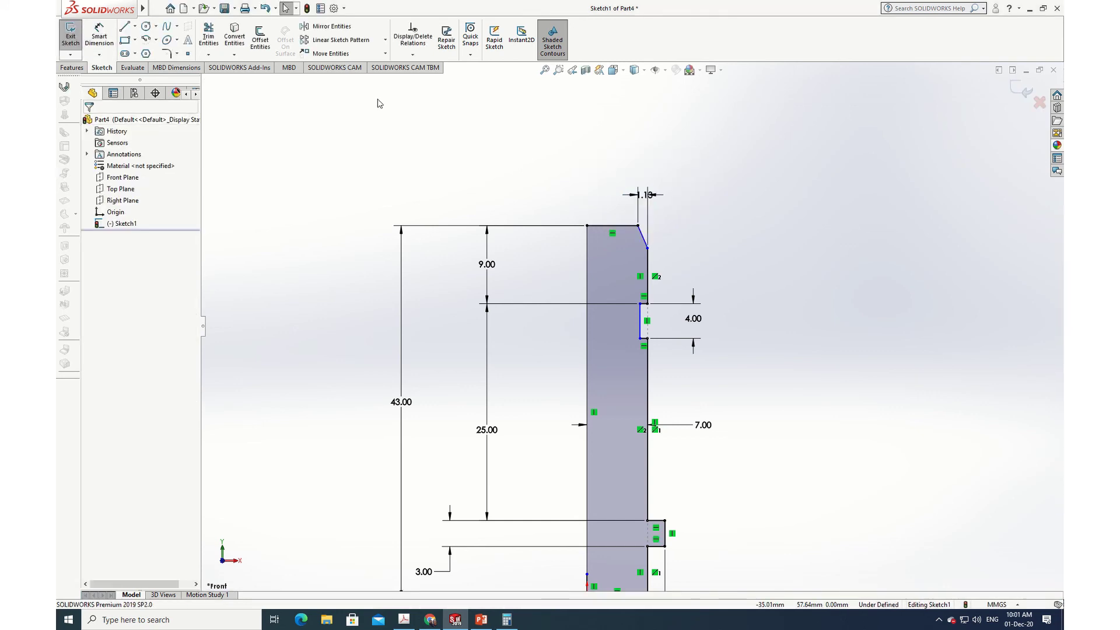
click(100, 35)
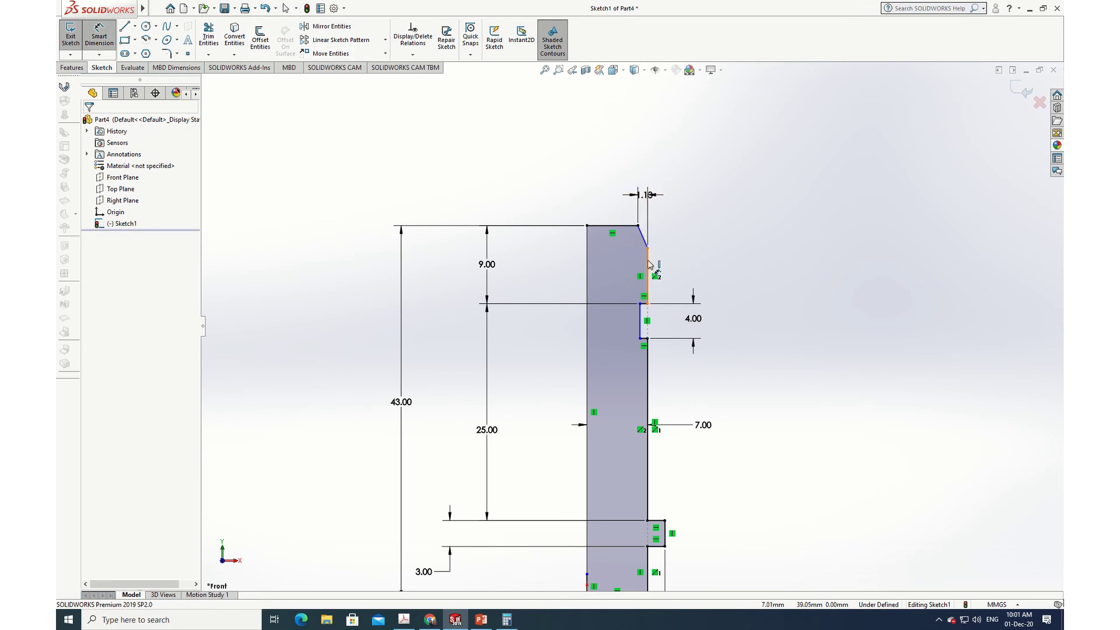
click(648, 269)
click(644, 240)
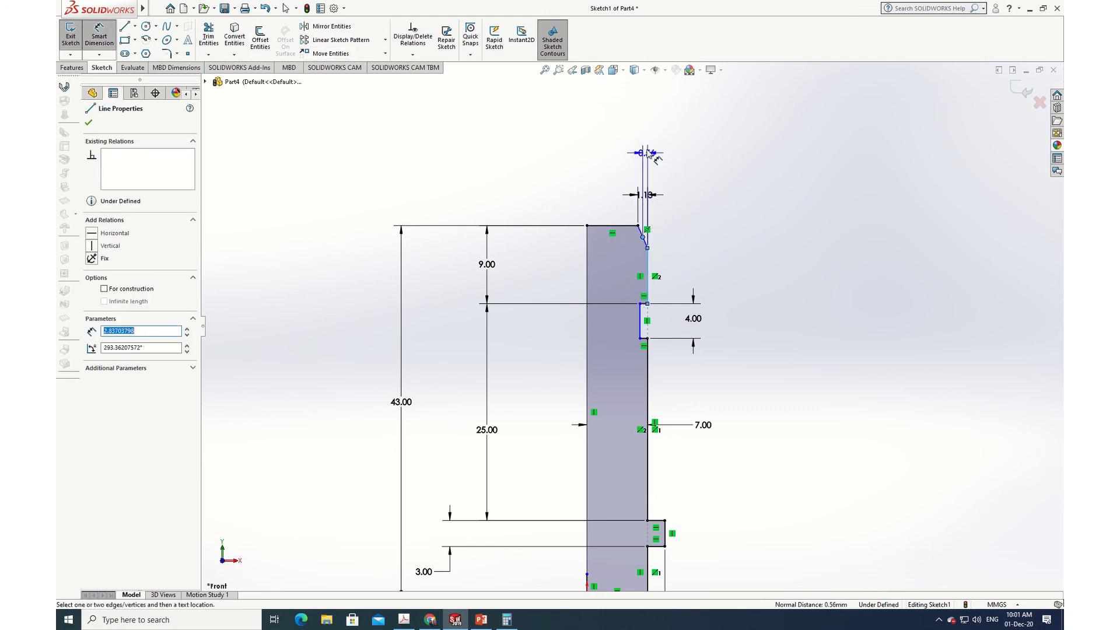
key(Escape)
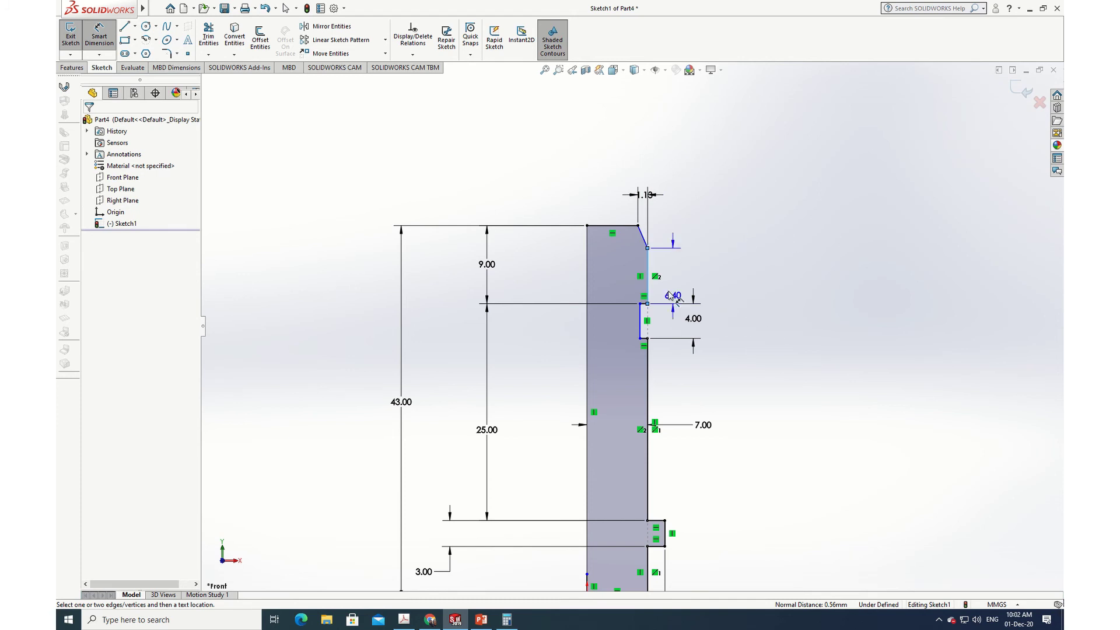
key(Escape)
scroll(679, 250, up, 1)
scroll(680, 249, down, 3)
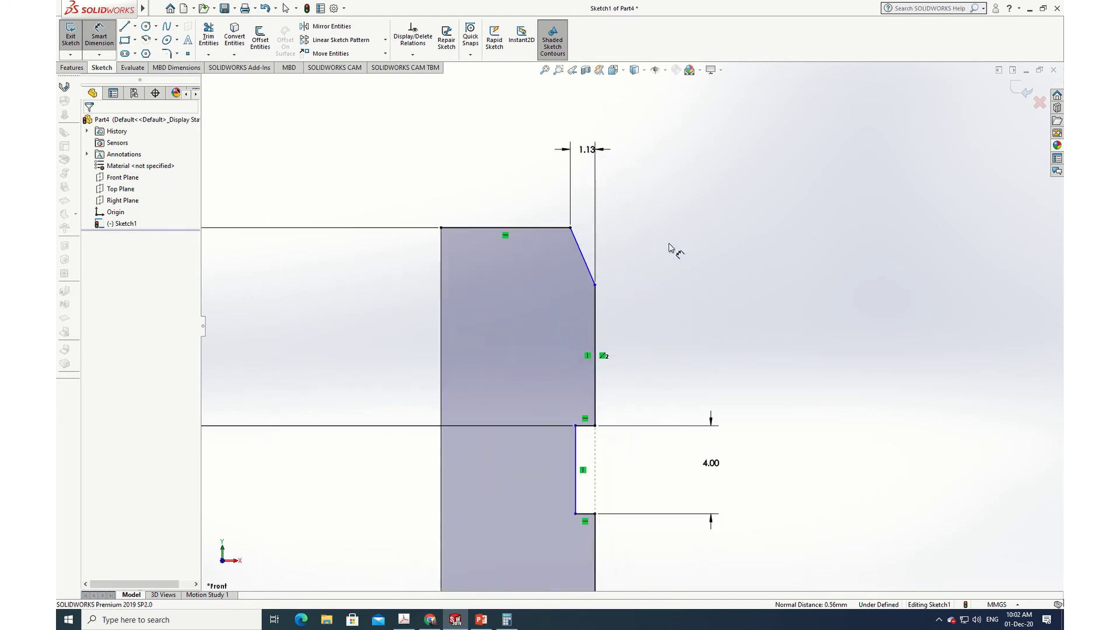
key(Escape)
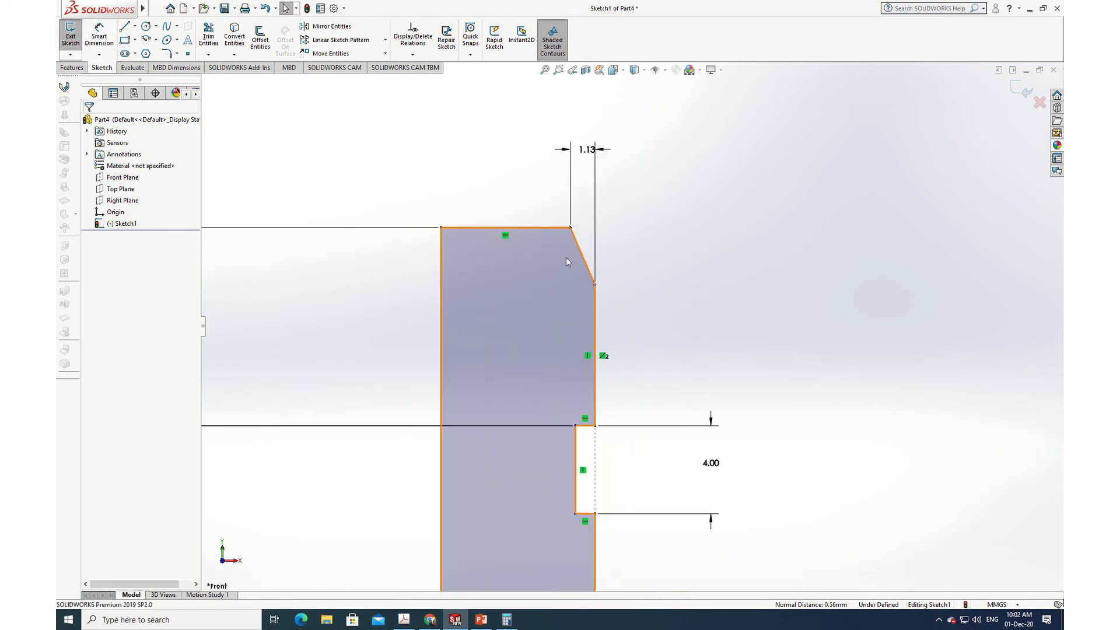
click(581, 256)
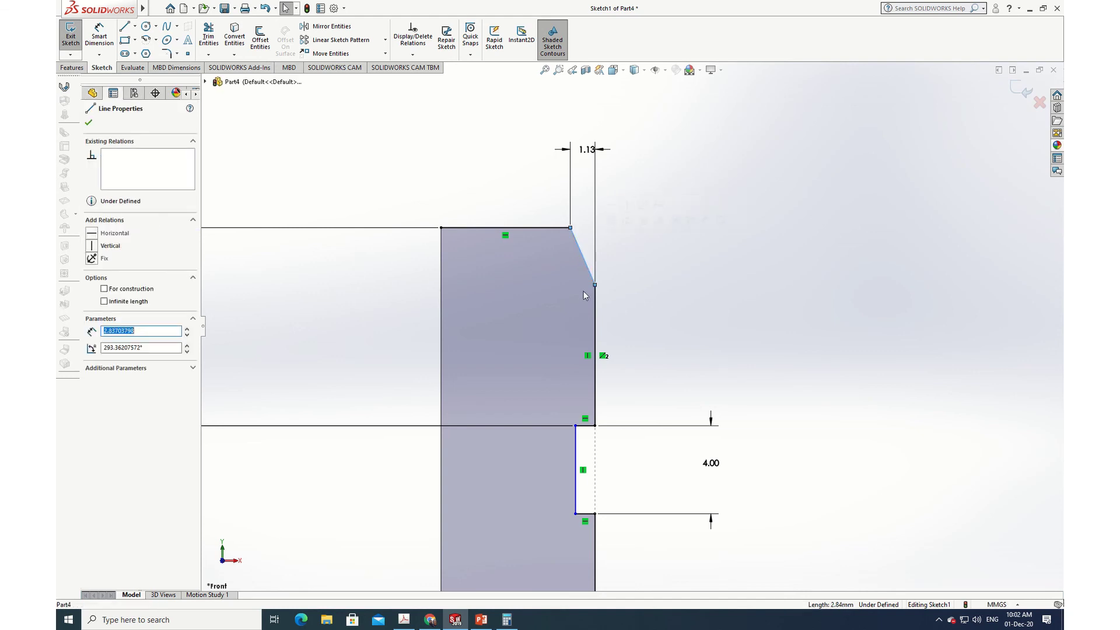
click(595, 315)
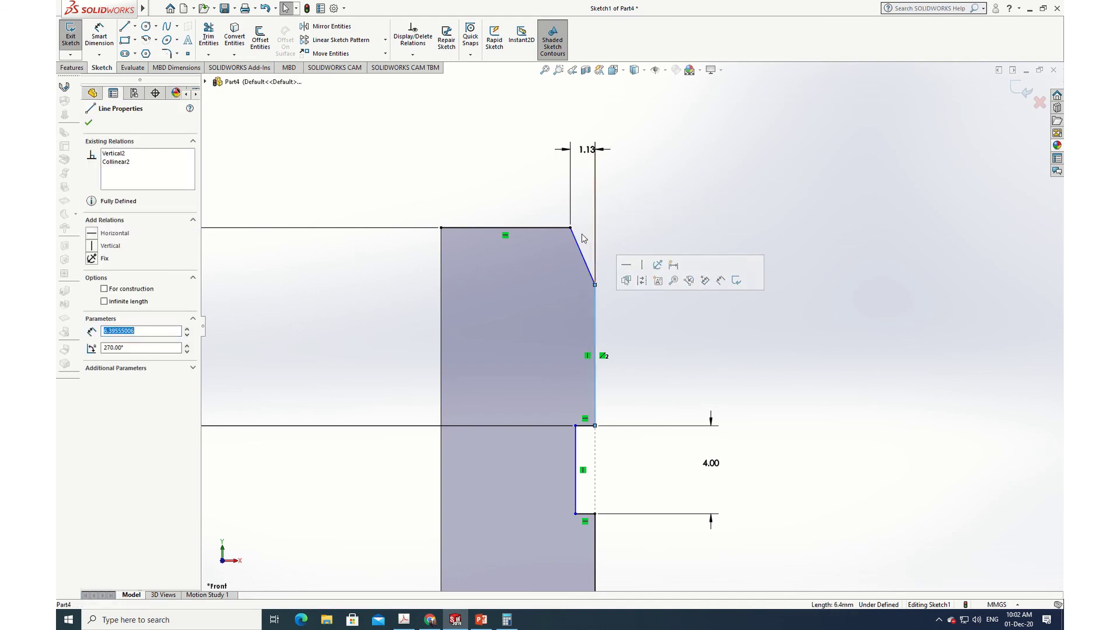
key(Escape)
Dimension the angle between the chamfer line and the shank's outer vertical edge as 45 degrees
key(d)
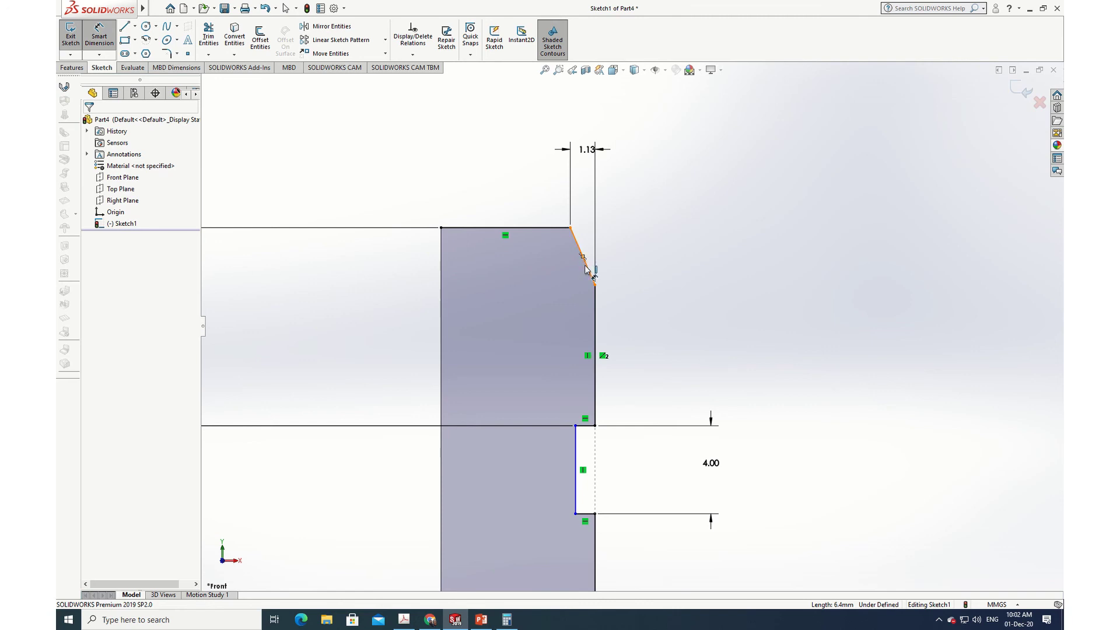
click(587, 267)
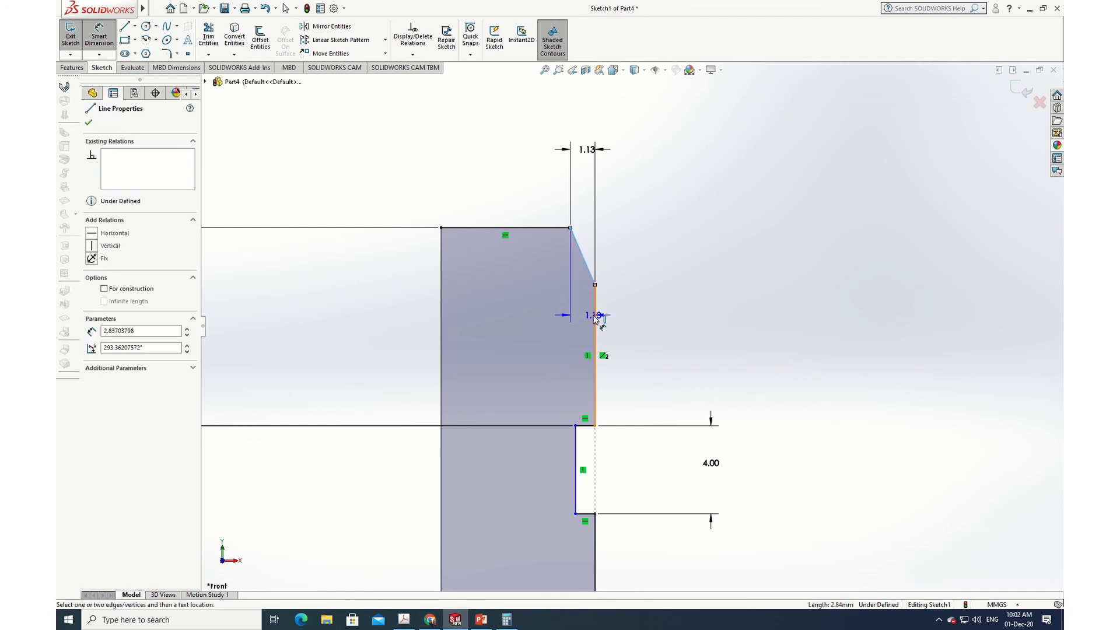
click(595, 318)
click(590, 228)
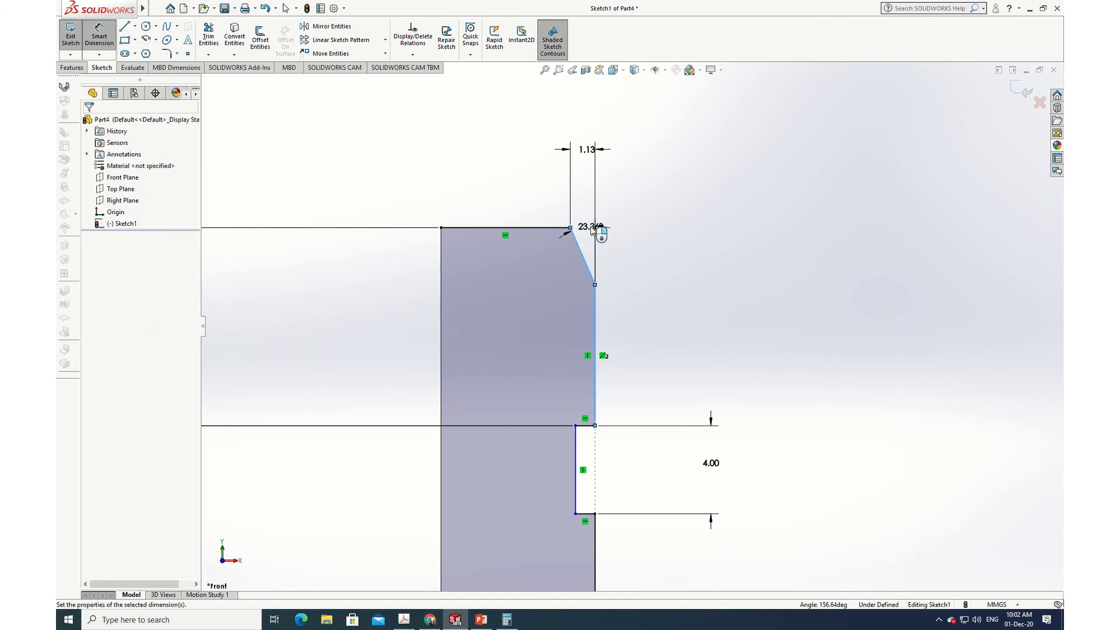
text(45)
key(Return)
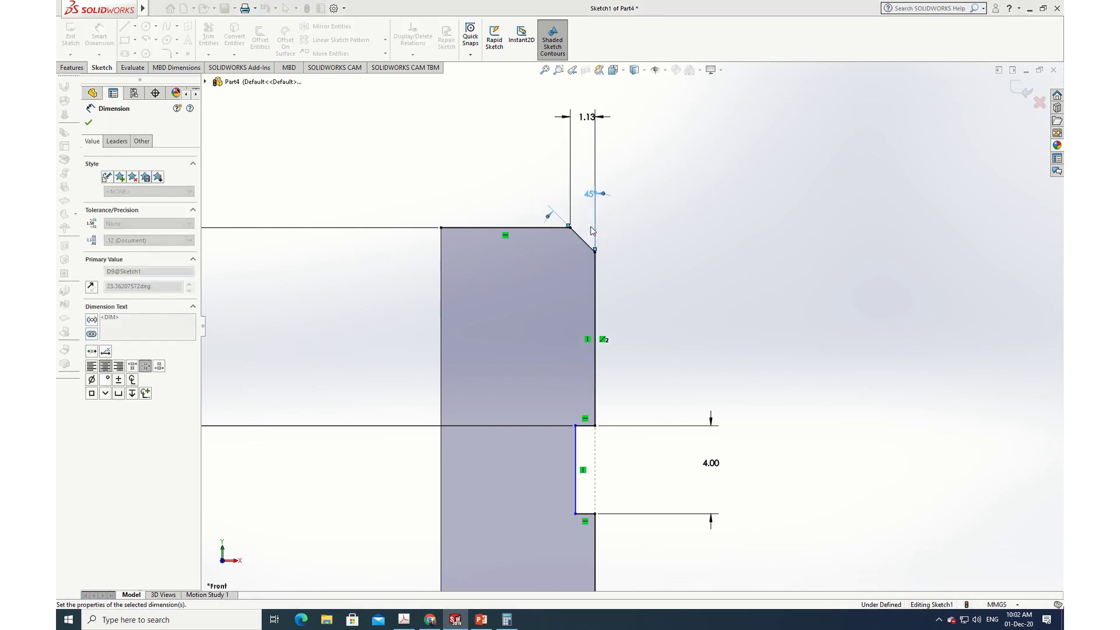
click(91, 123)
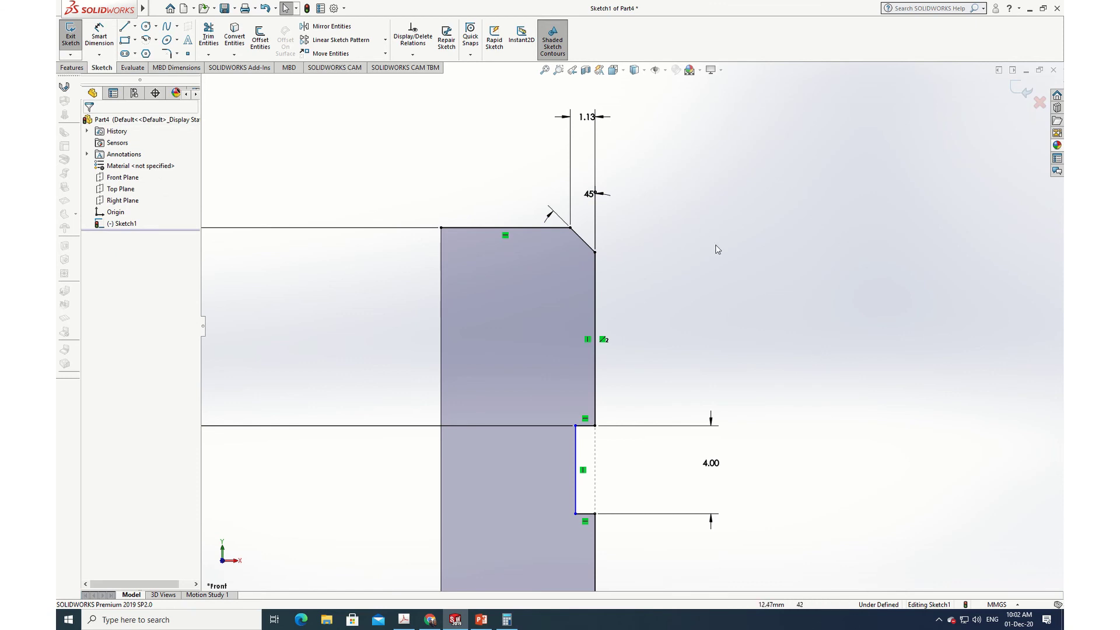
Check the groove diameter in the PDF drawing and dimension the groove's inner vertical edge 3.75 mm from the axis line
key(f)
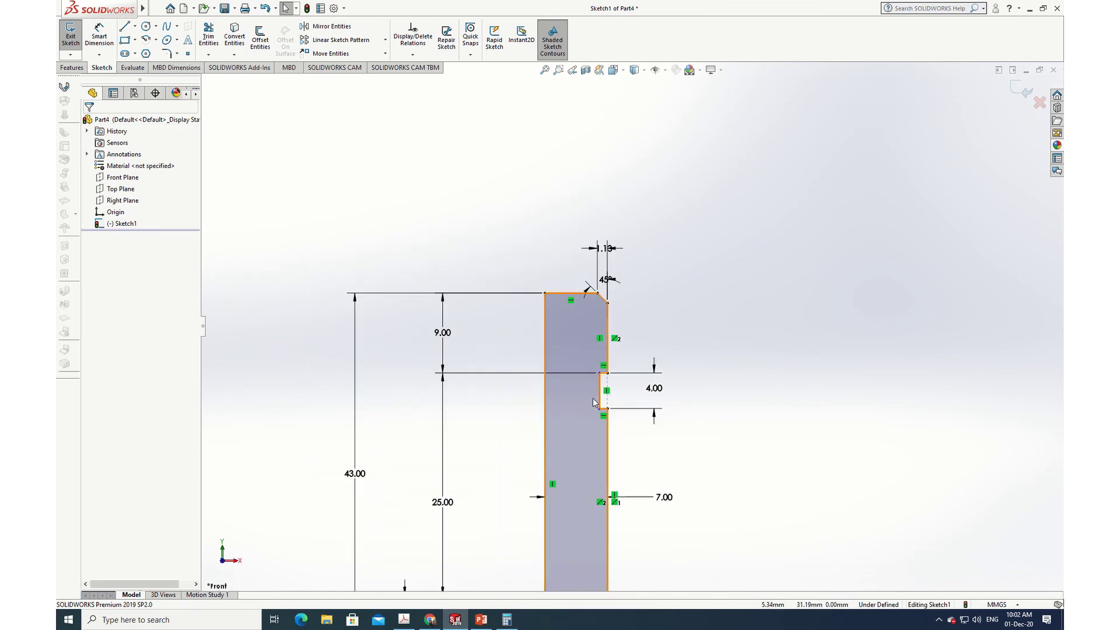
click(405, 622)
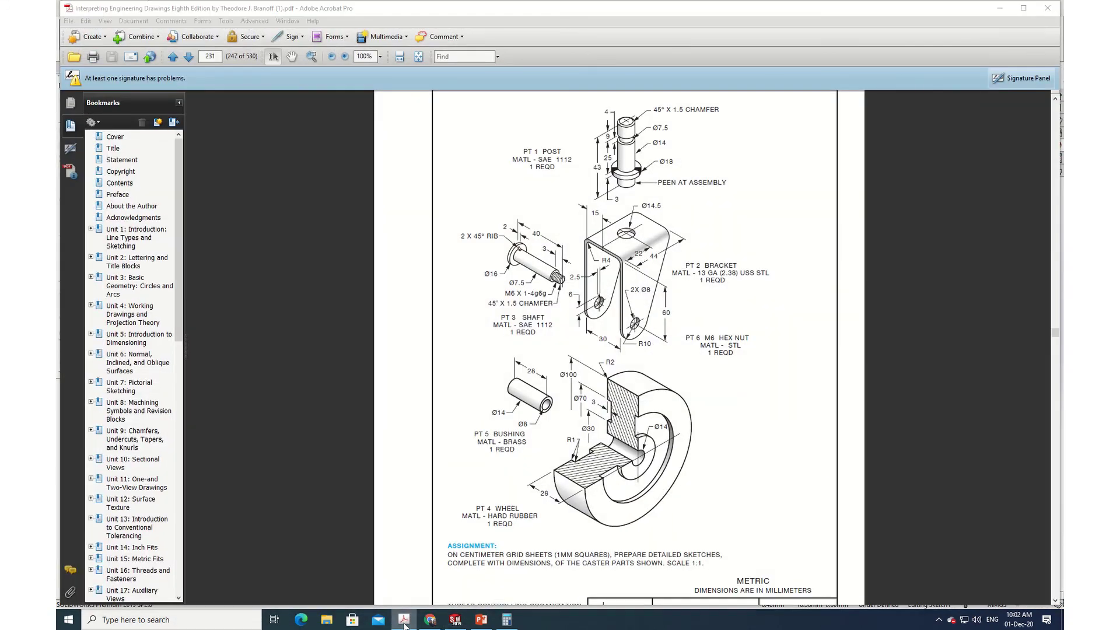
click(405, 622)
click(97, 28)
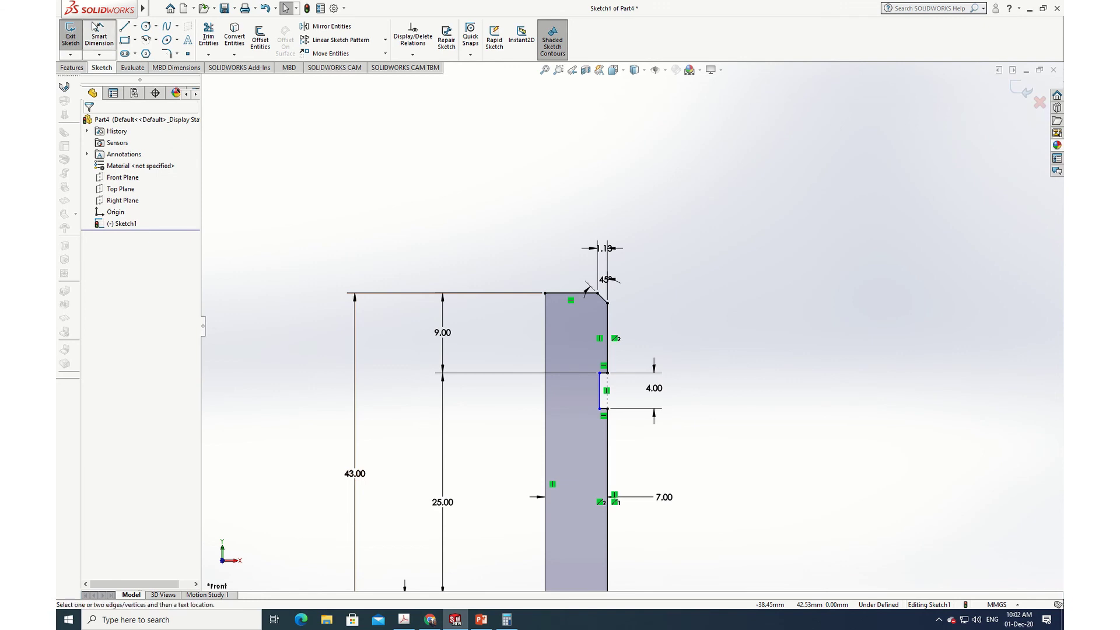
click(601, 395)
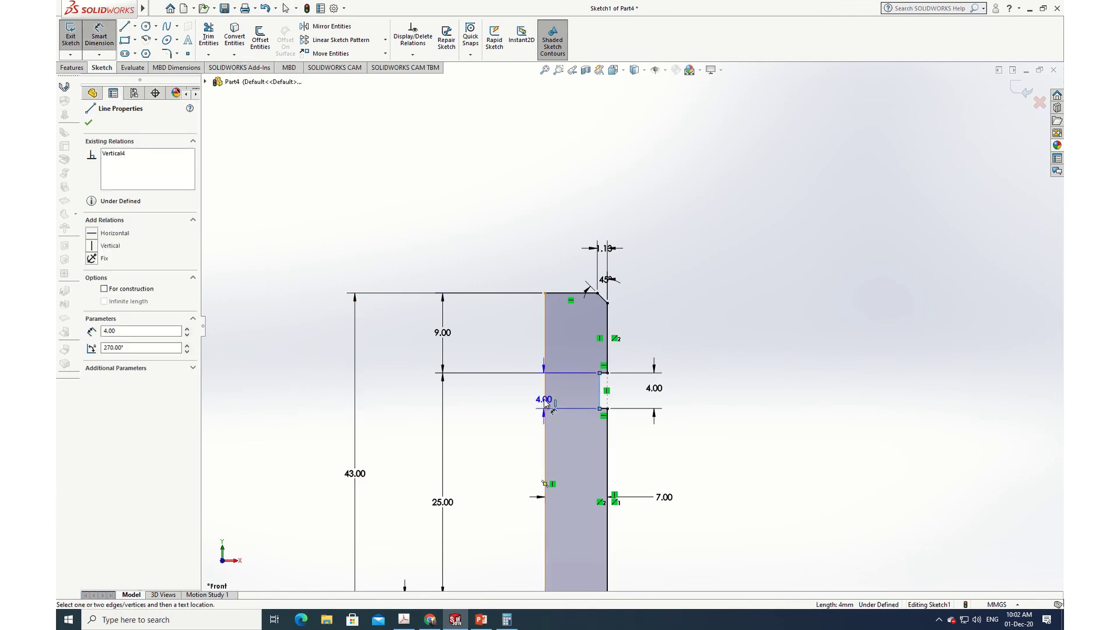
scroll(552, 412, down, 2)
scroll(552, 411, up, 5)
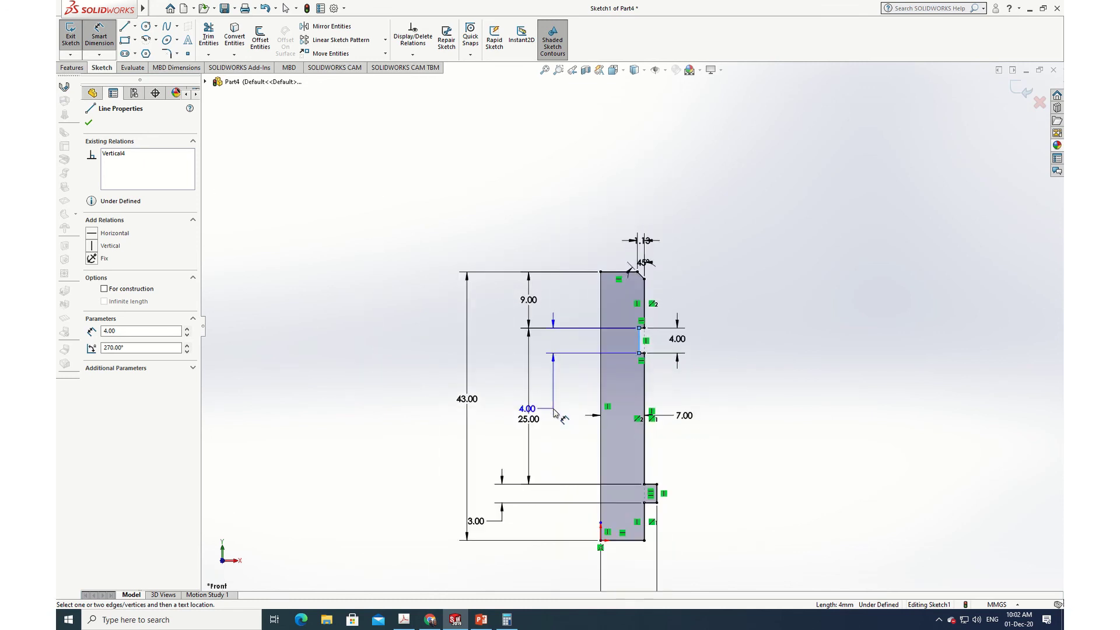
click(606, 385)
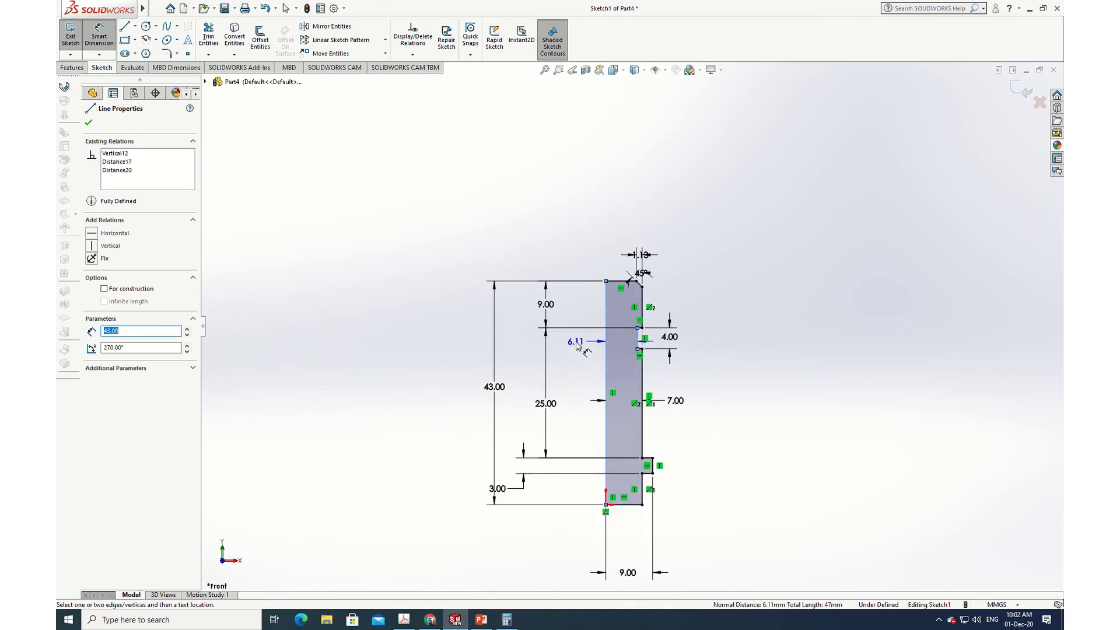
click(576, 341)
text(7.5)
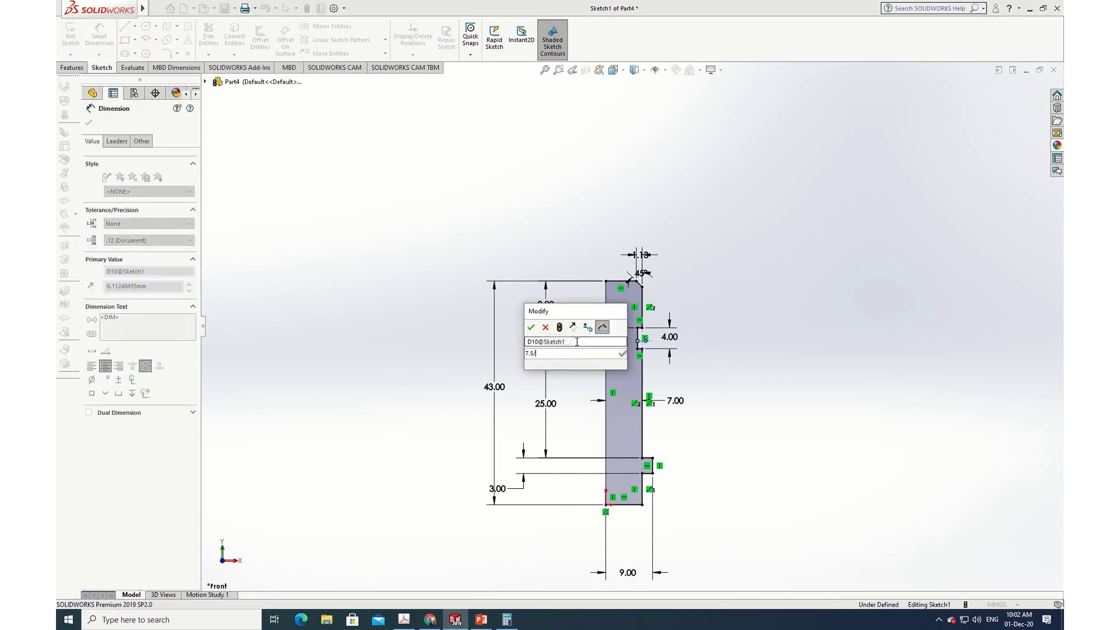
key(Escape)
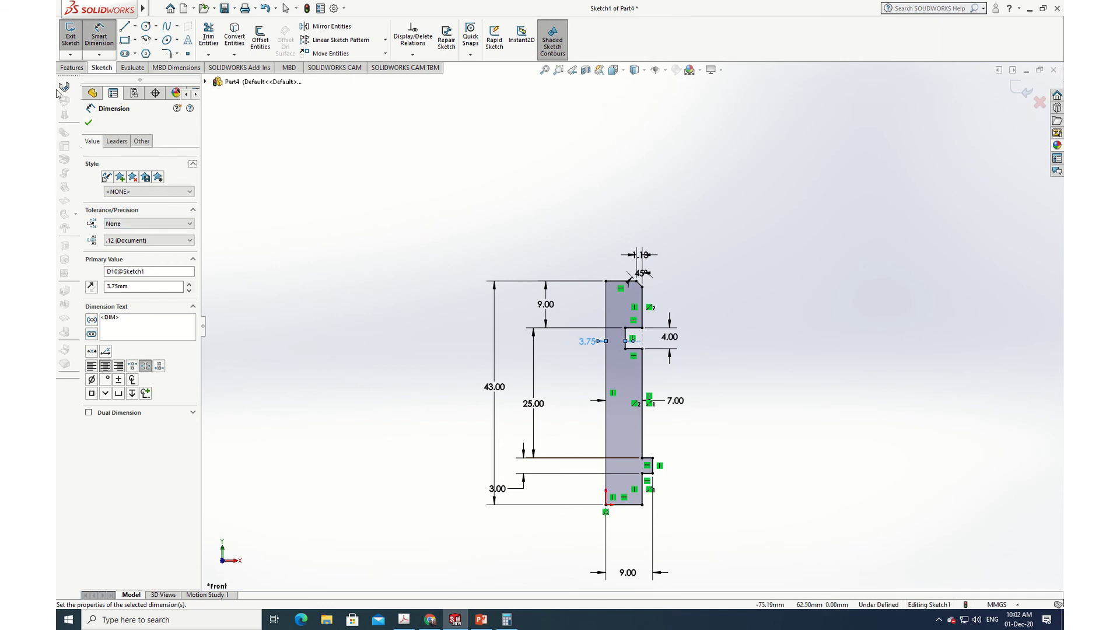
click(89, 122)
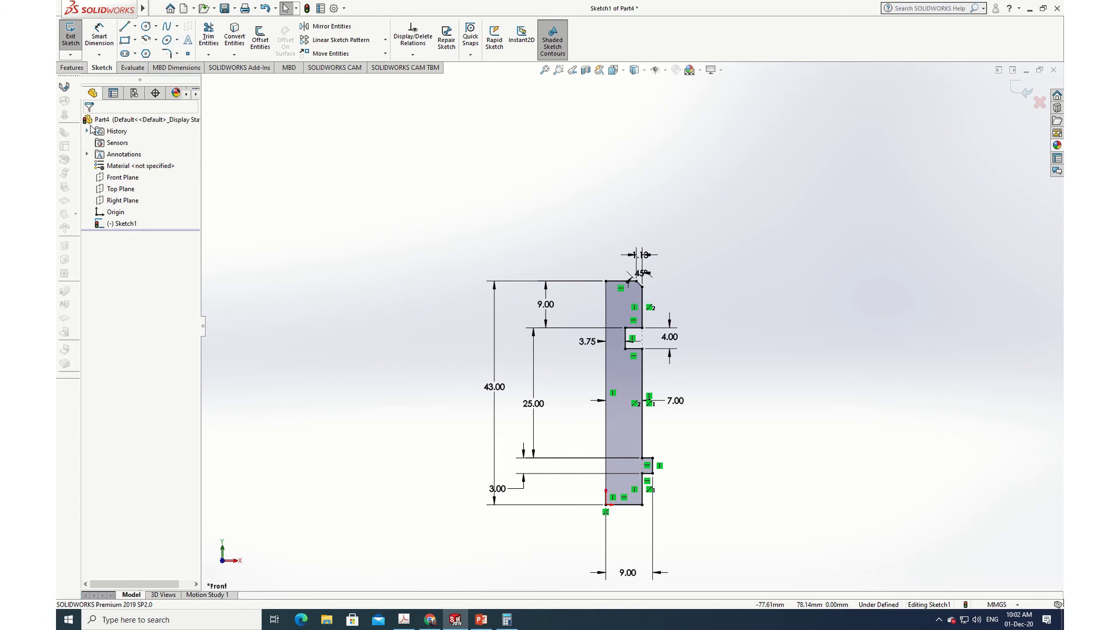
Revolve the closed half-profile contour 360 degrees about its long vertical axis line to form the solid post
click(72, 68)
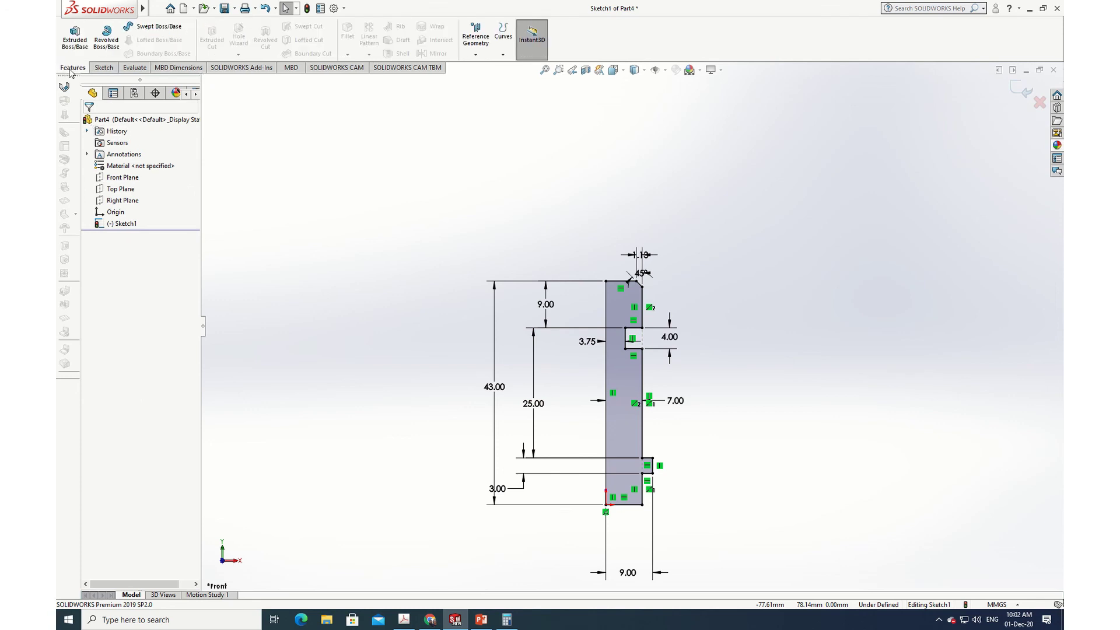
click(110, 48)
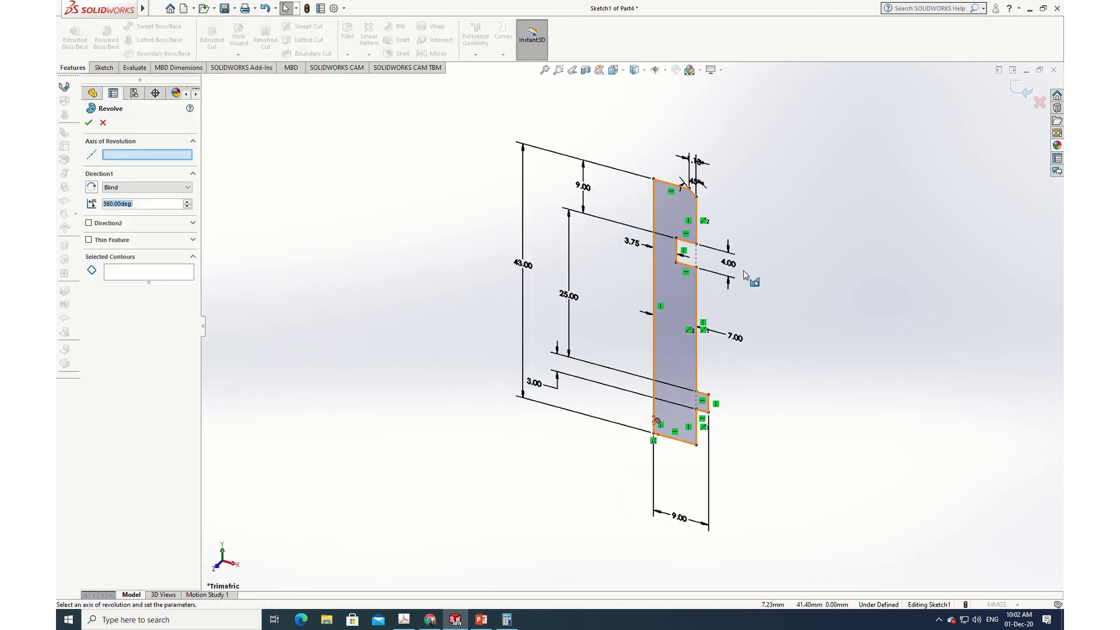
click(653, 314)
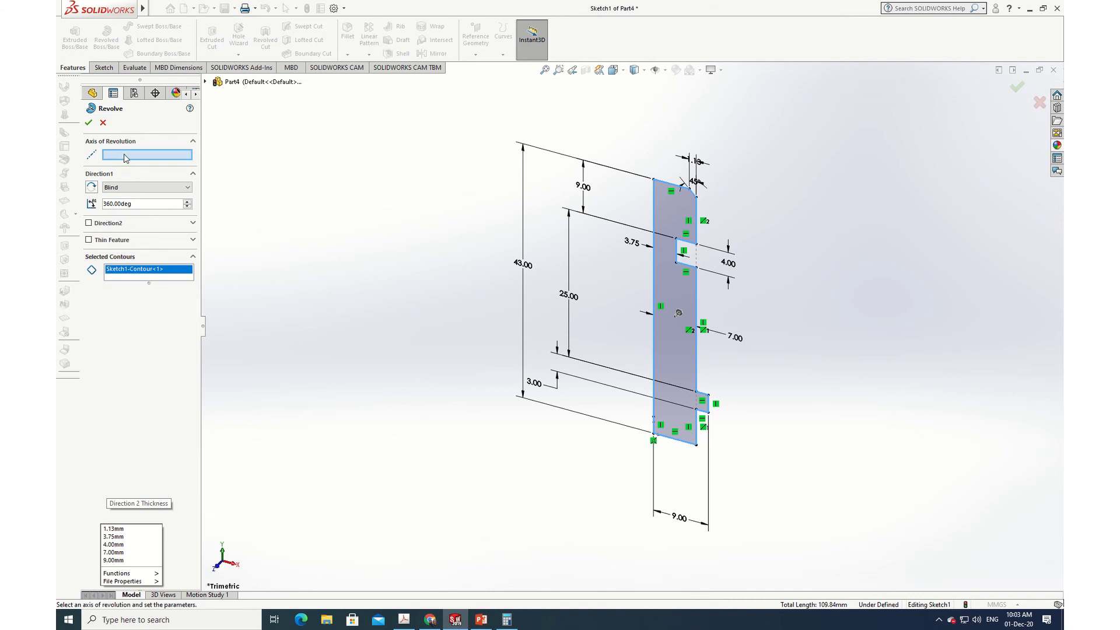
click(653, 284)
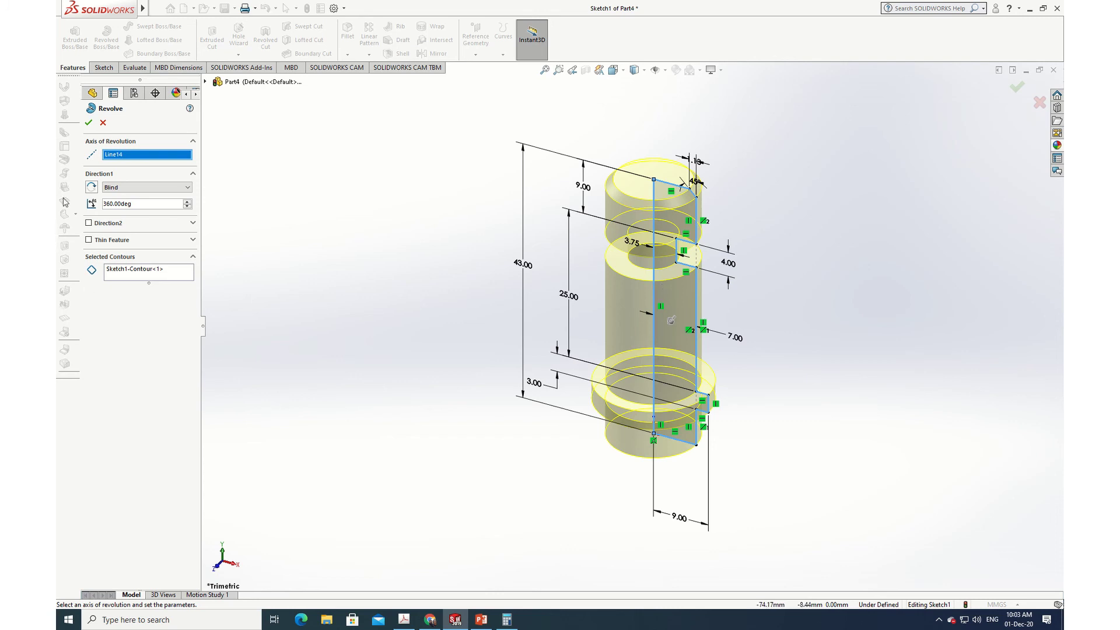
click(88, 122)
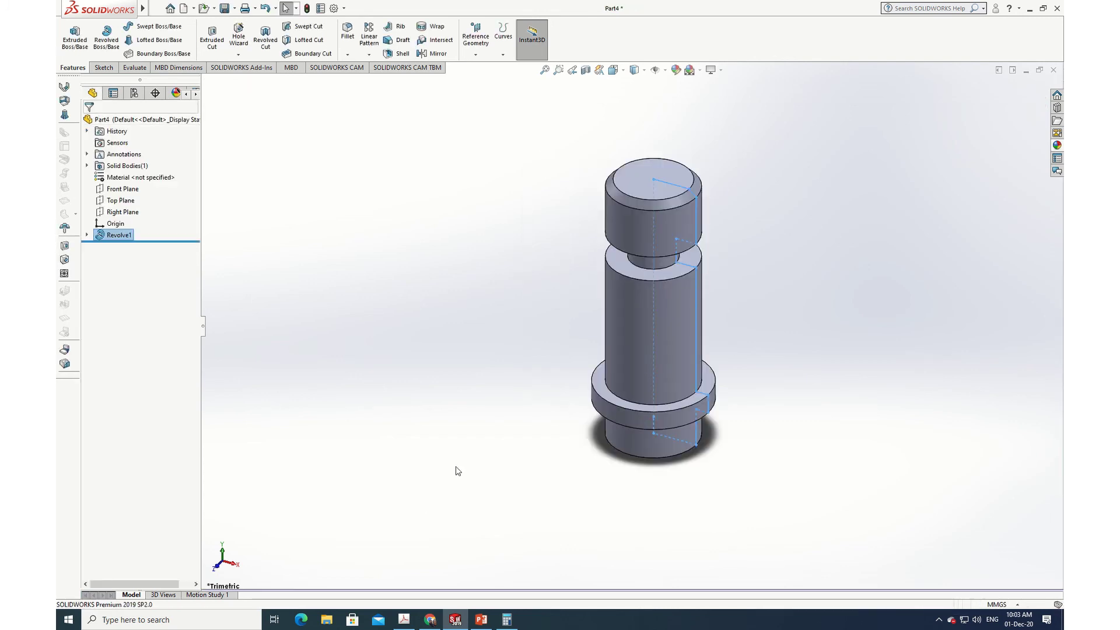
middle_drag(436, 467, 537, 435)
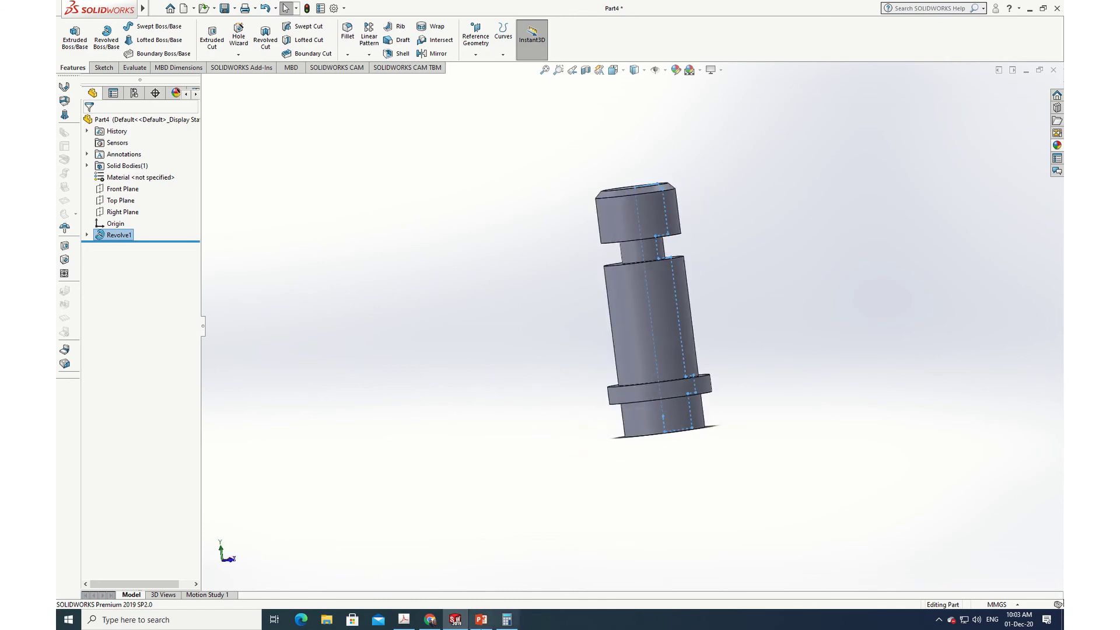
click(409, 621)
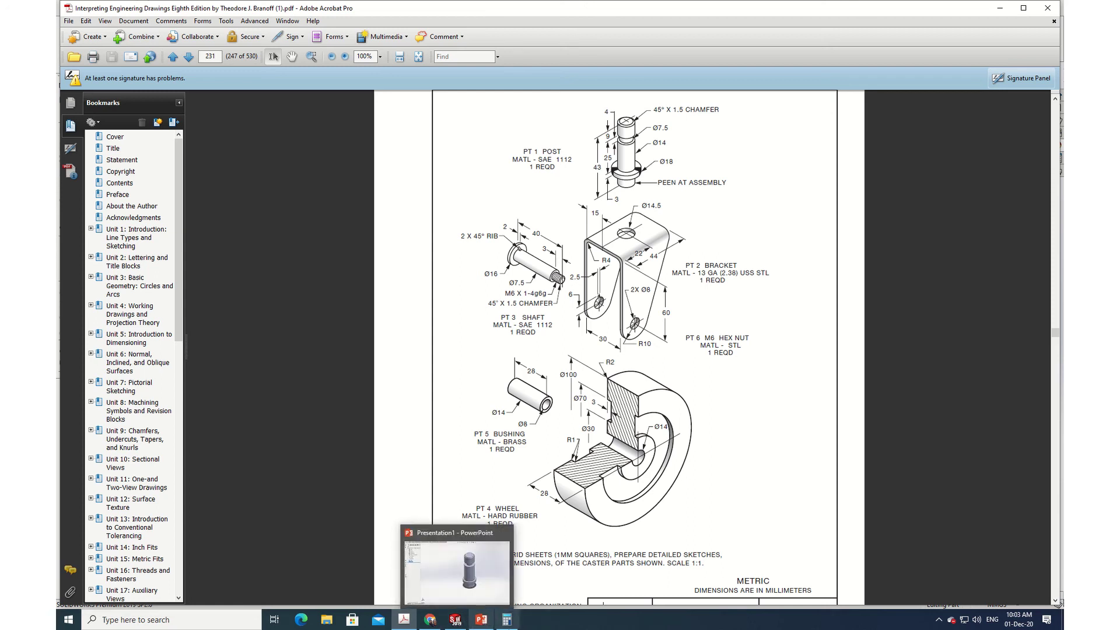
mouse_move(399, 626)
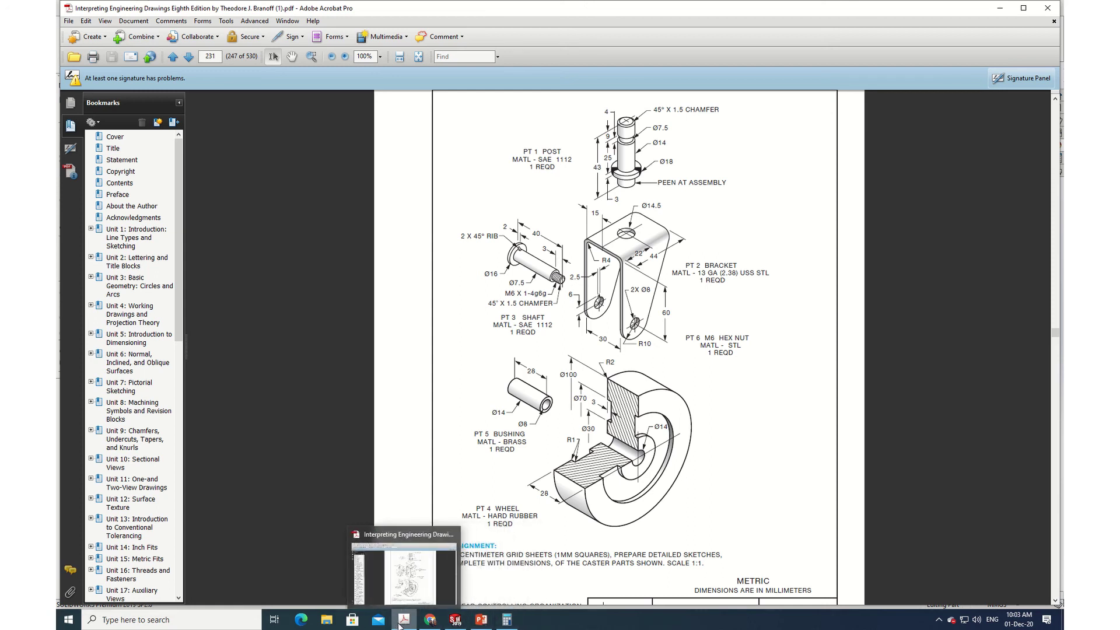
click(398, 625)
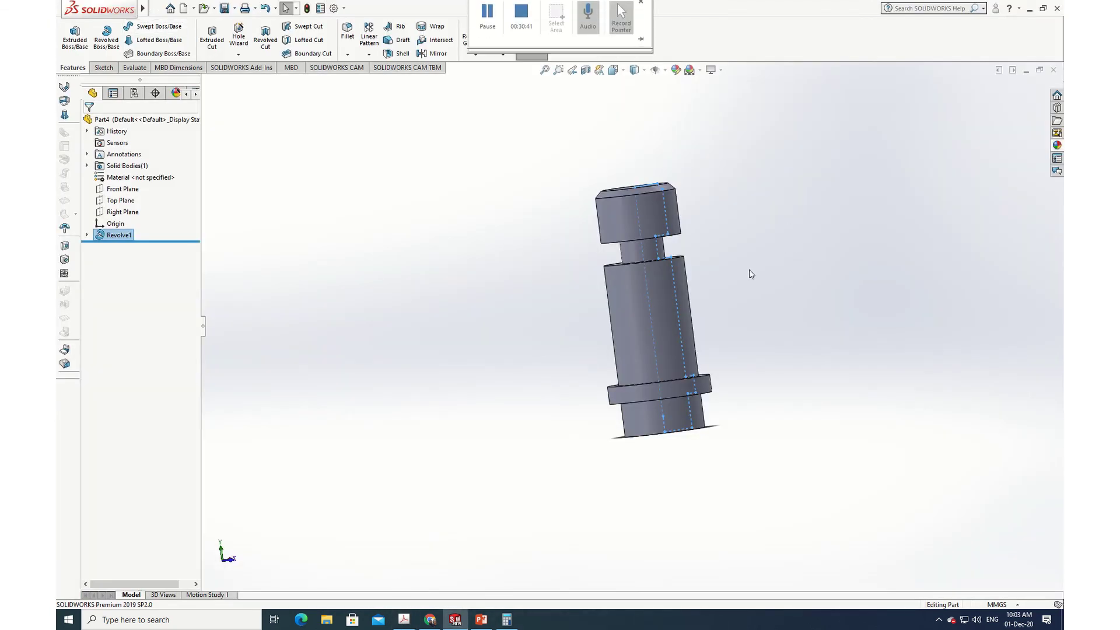
middle_drag(538, 225, 546, 192)
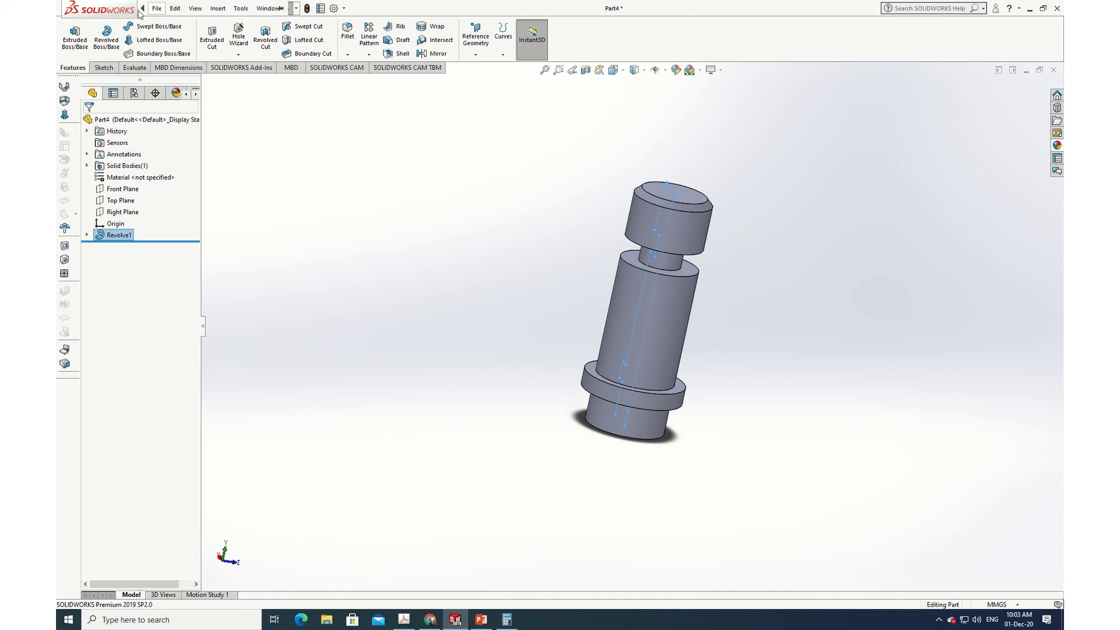
Save the part as "4. Post" in the Caster Wheel Assembly folder
click(158, 8)
click(166, 8)
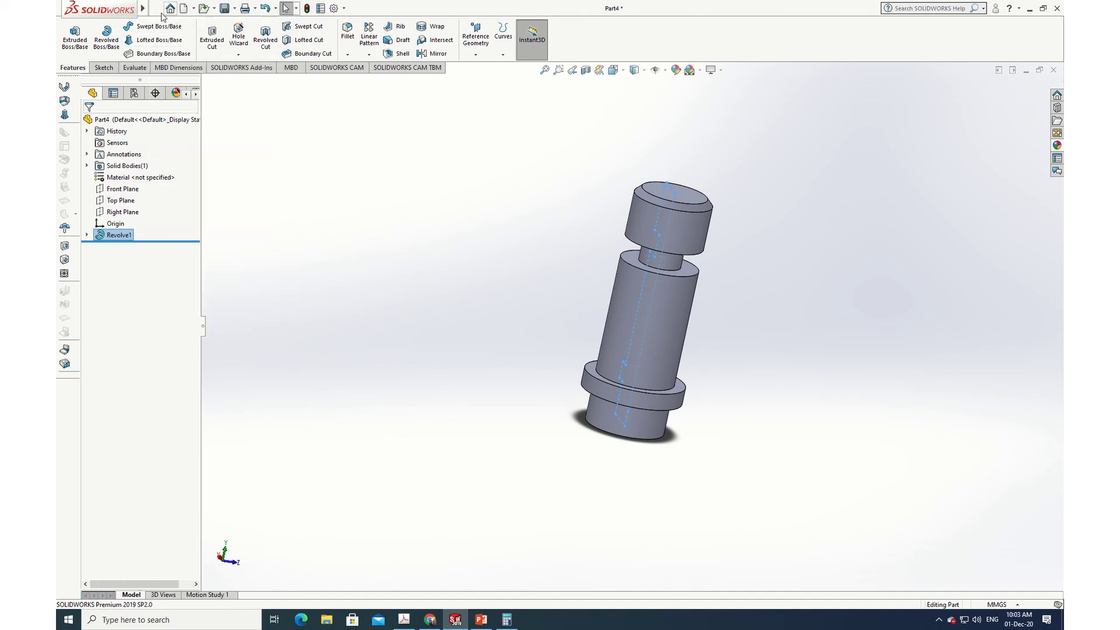
click(157, 8)
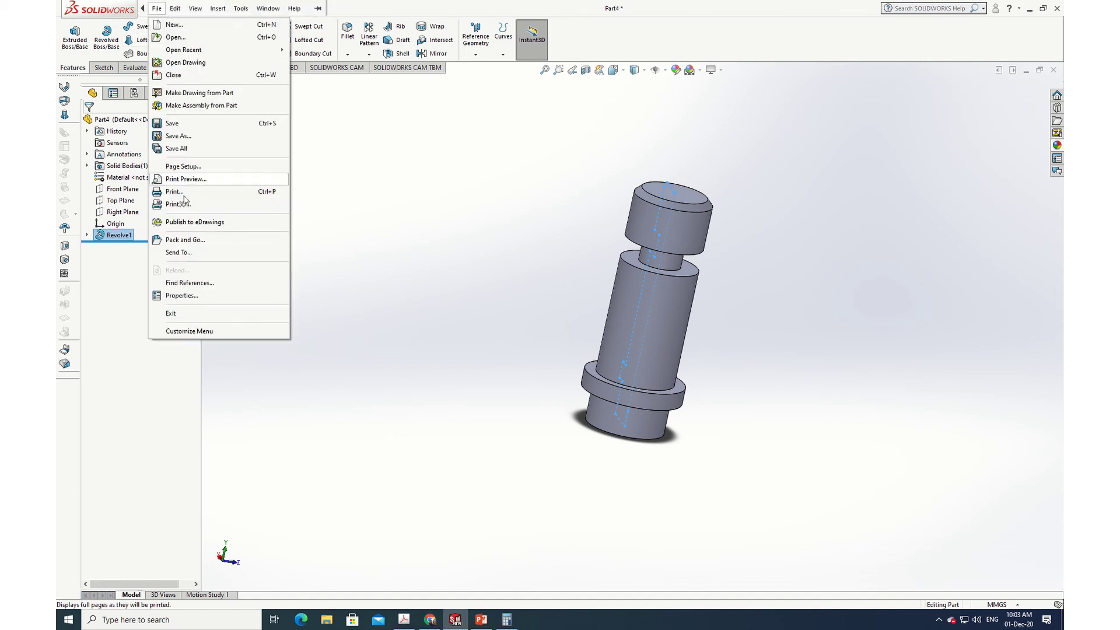
click(183, 140)
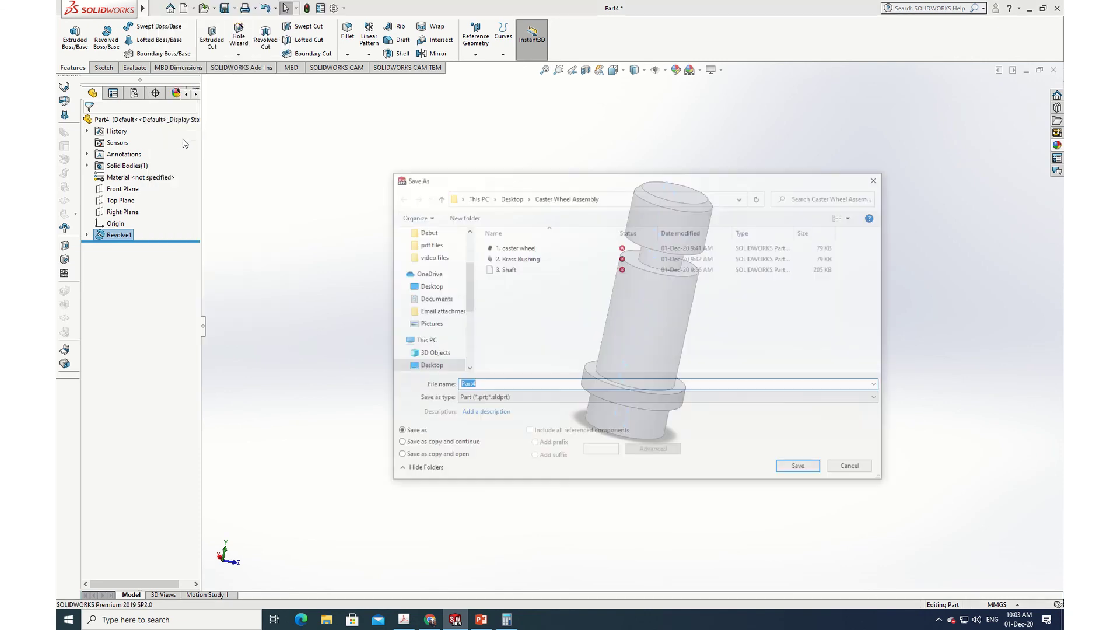
text(4. Post)
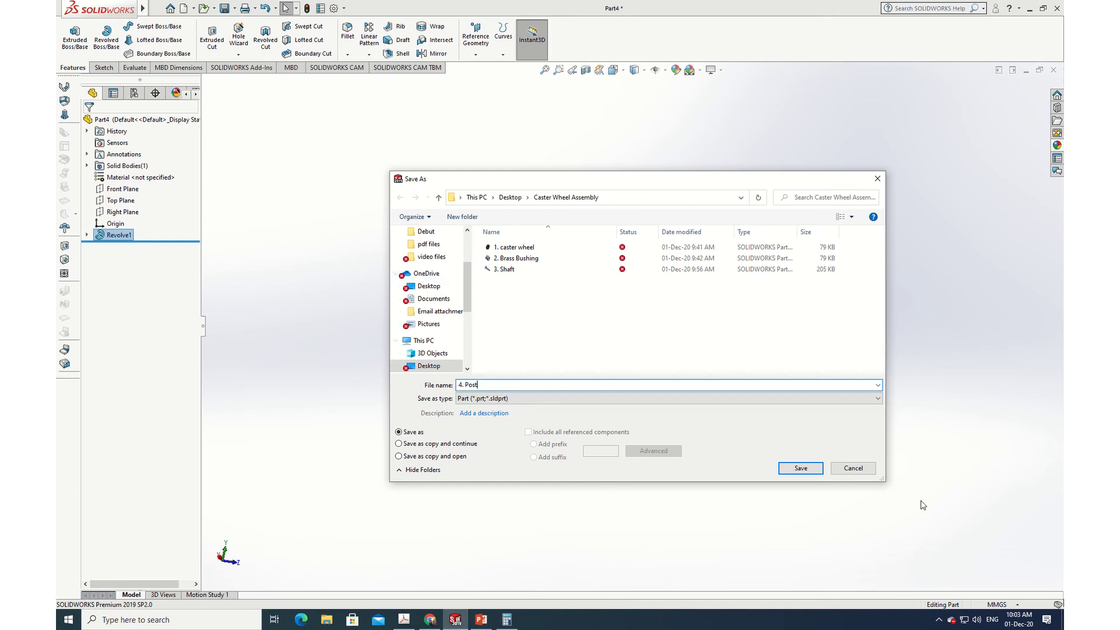
click(804, 469)
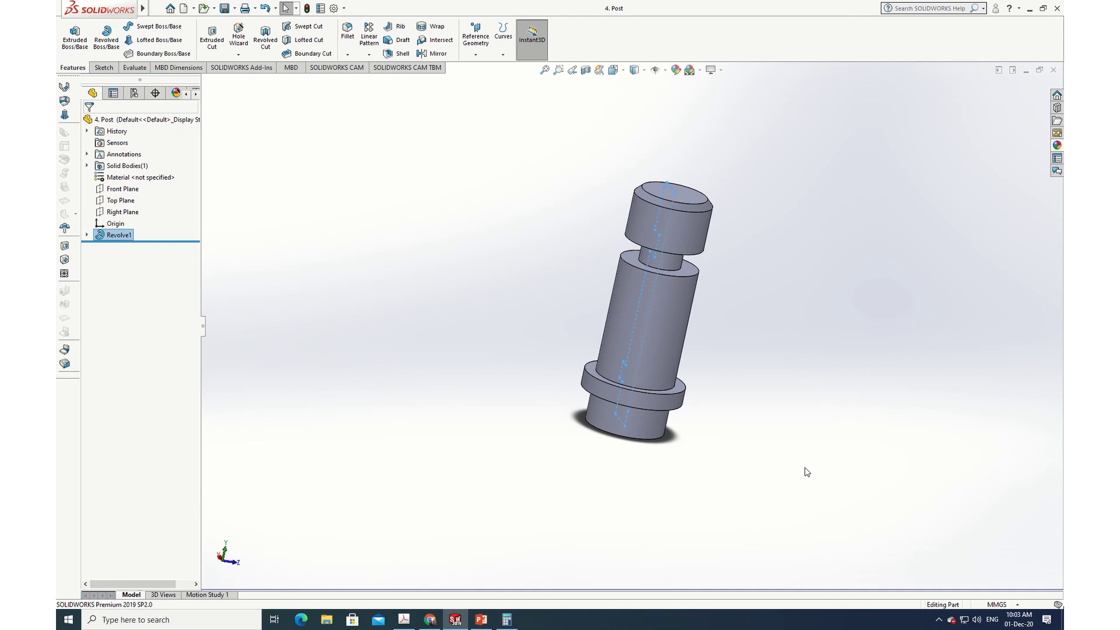
mouse_move(479, 4)
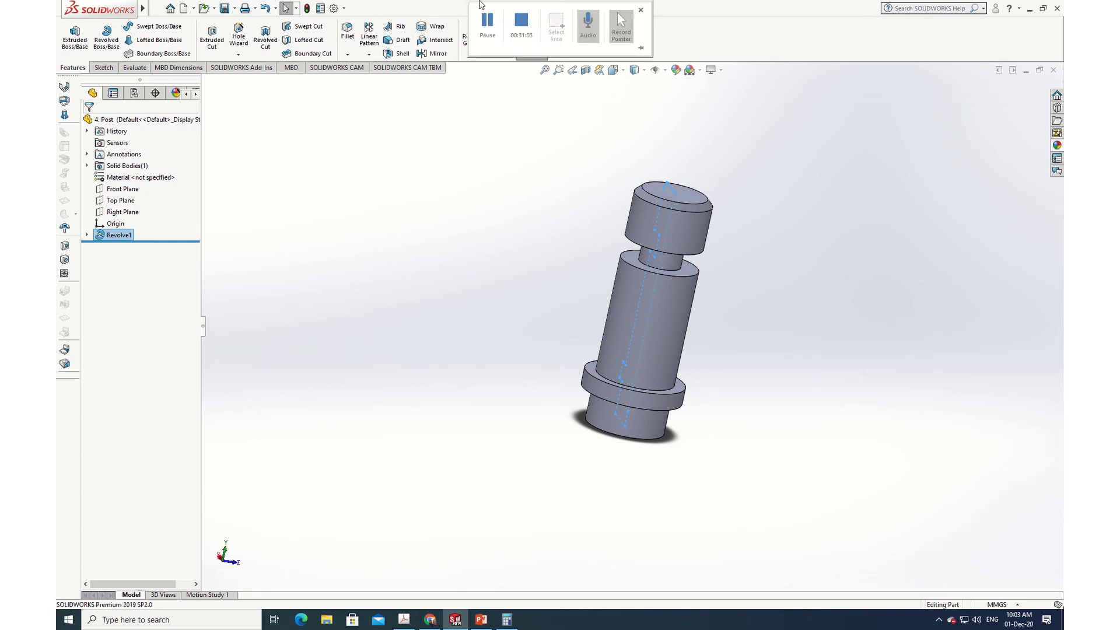